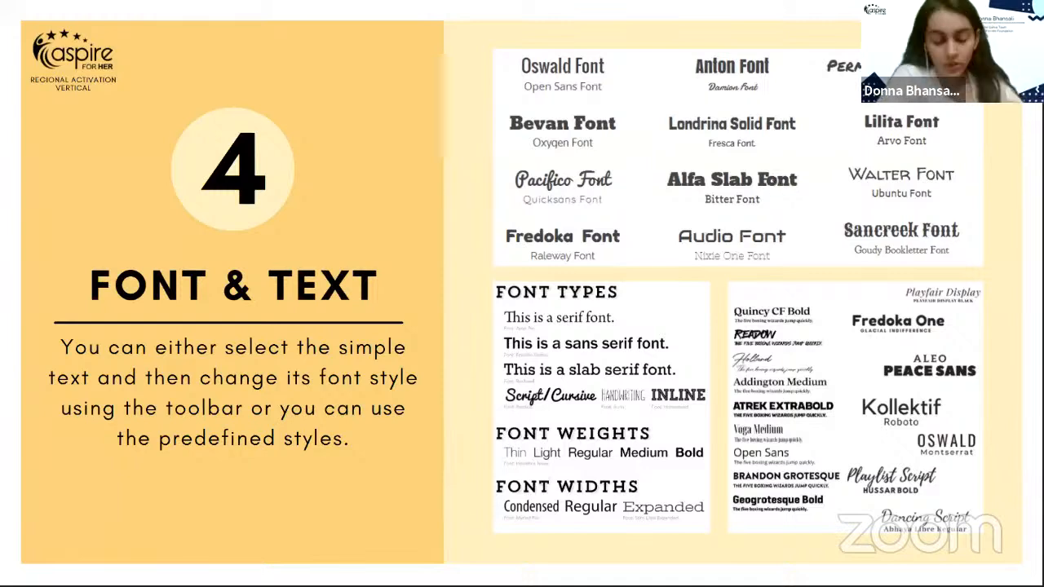
# - Advance the shared Zoom slideshow from Font & Text to the Space and Background slide
pyautogui.press('Right')
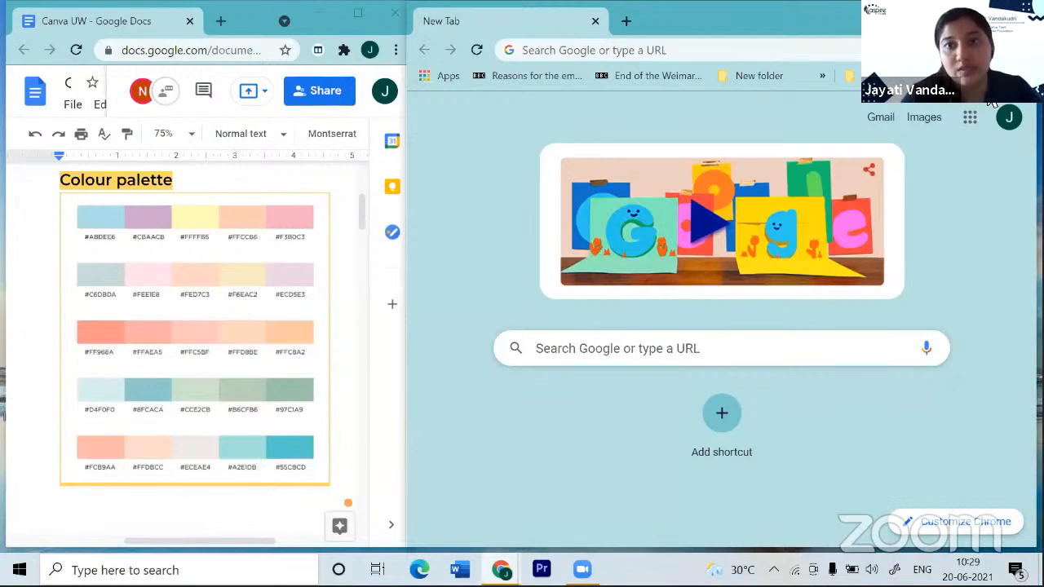
pyautogui.hotkey('ctrl', 'l')
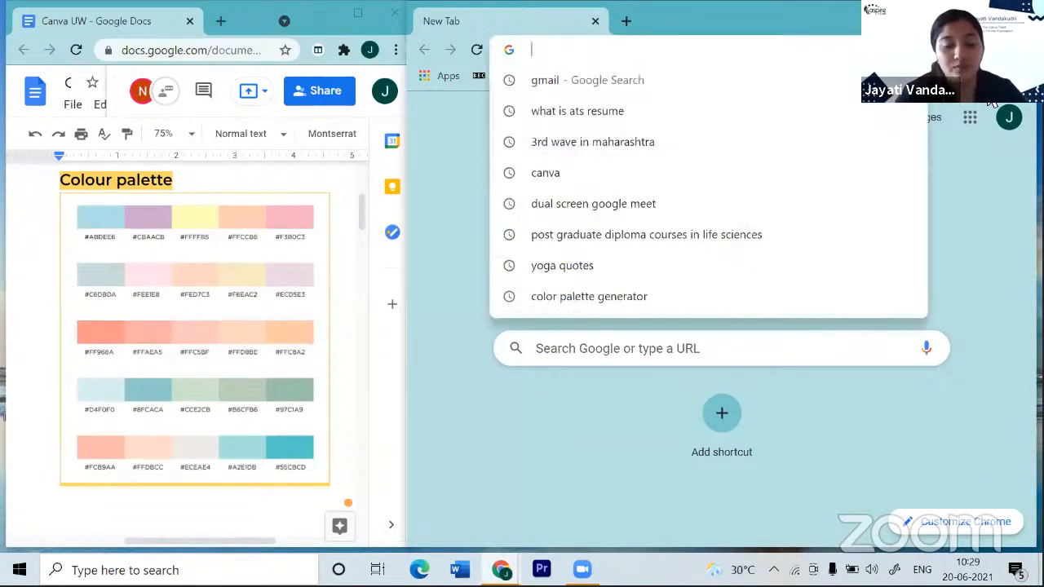
pyautogui.write('www')
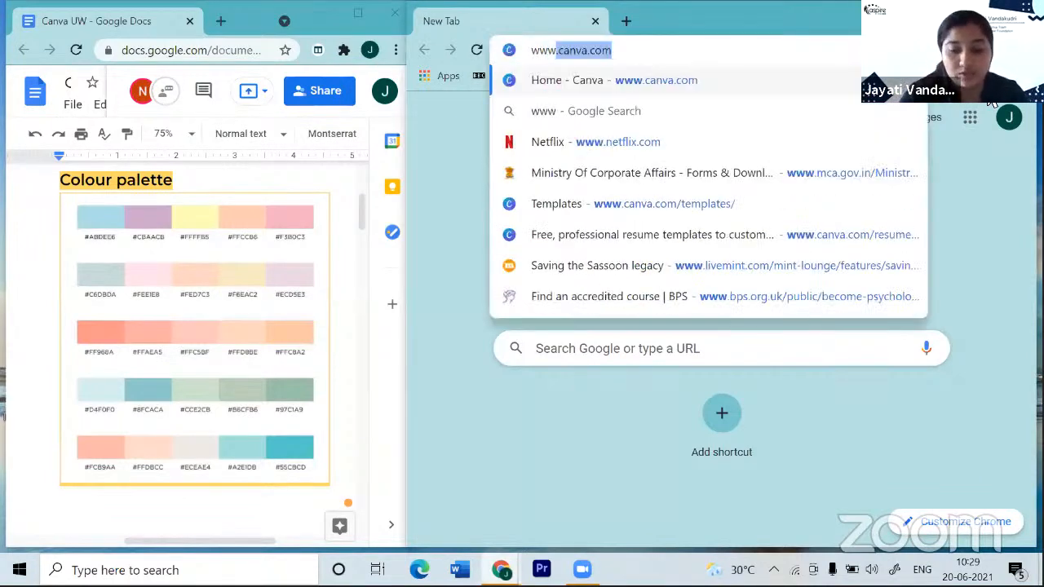
pyautogui.write('.canva.')
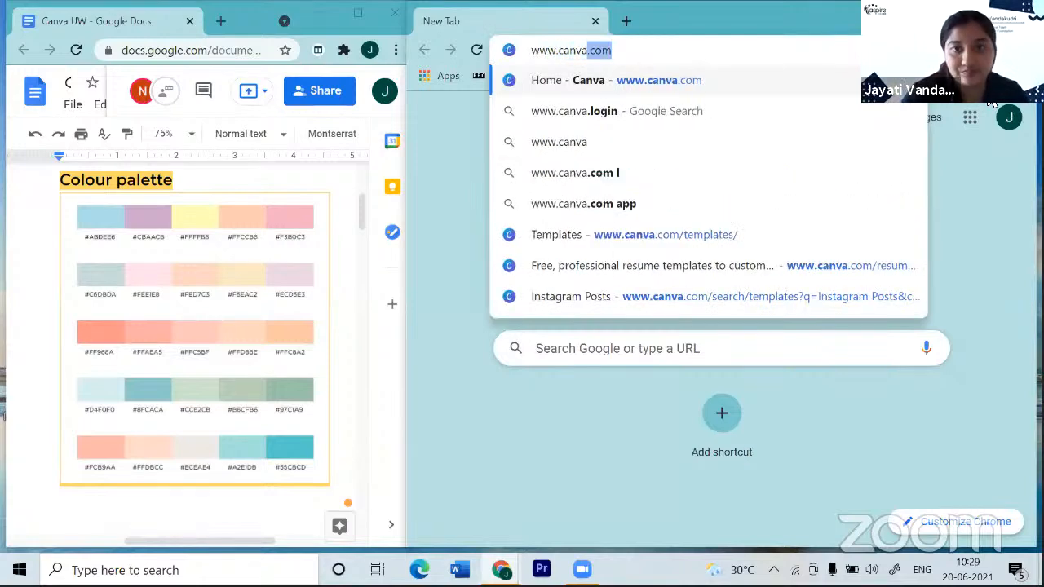
pyautogui.click(685, 90)
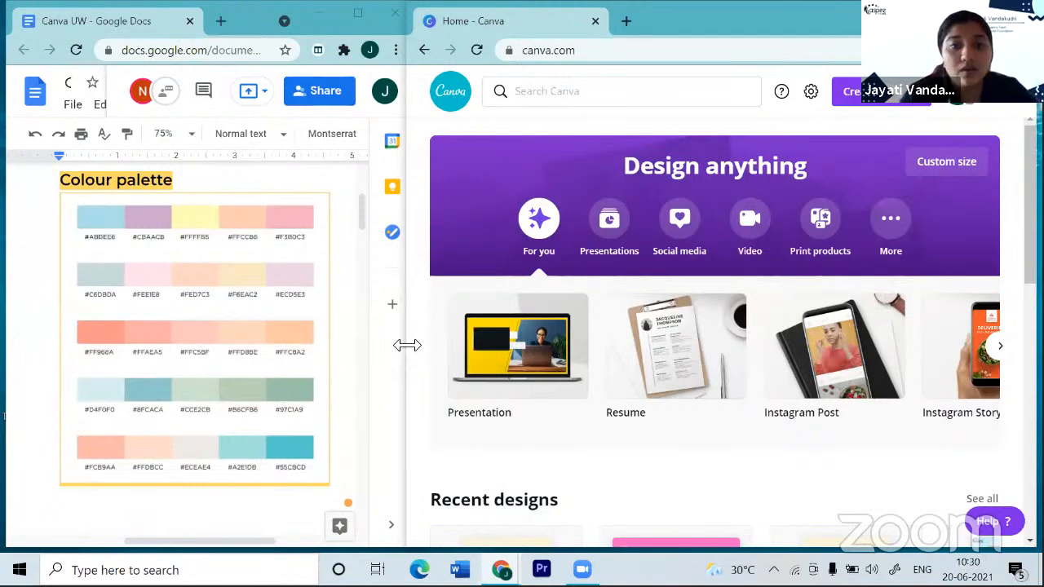
# - Widen the Canva window over the notes document and show the Templates categories
pyautogui.moveTo(407, 346); pyautogui.dragTo(132, 358)
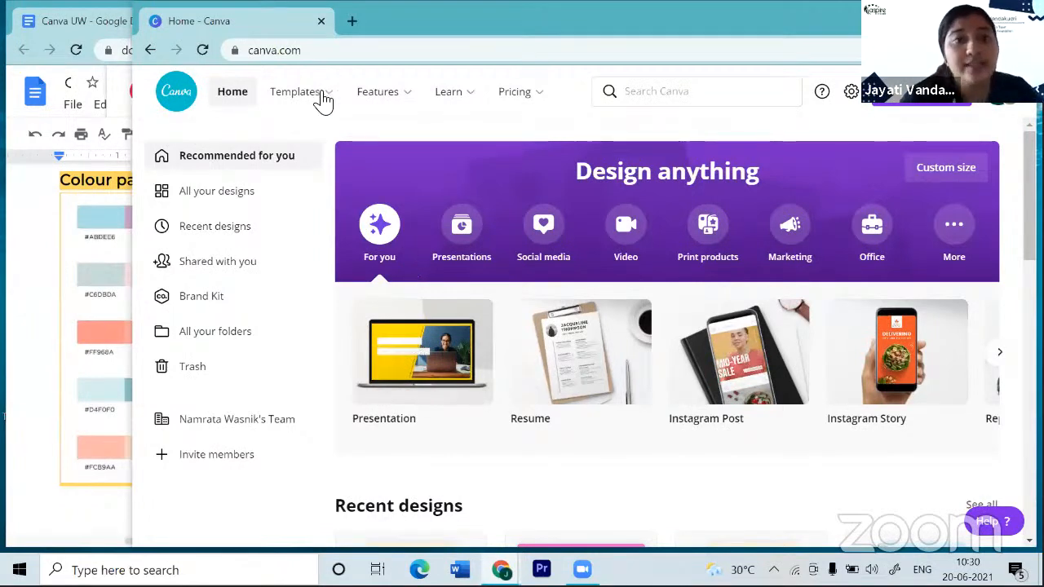
pyautogui.moveTo(322, 98)
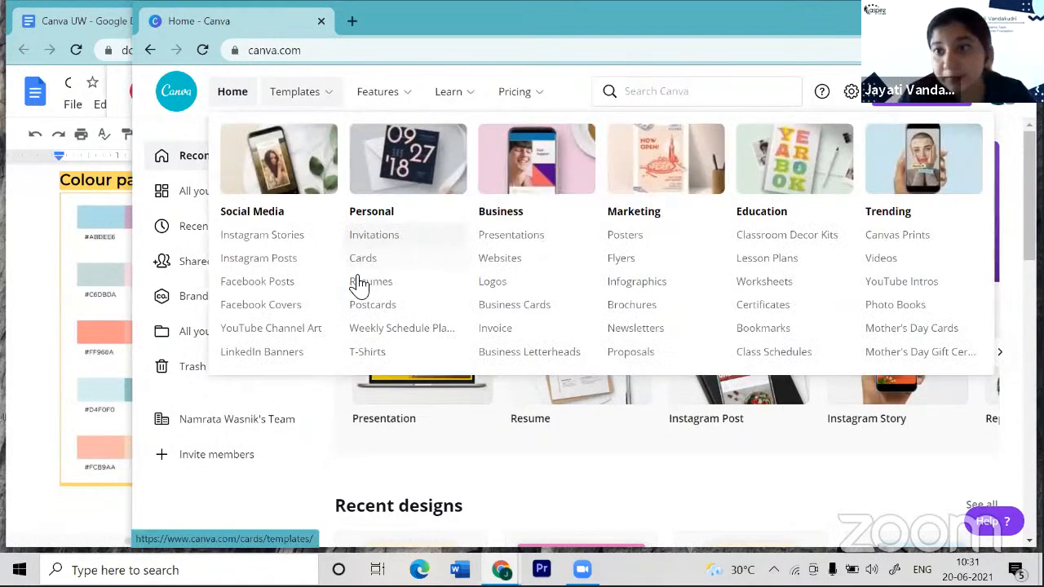
# - Open the Resumes templates under Personal and browse the 1,426 resume designs
pyautogui.click(360, 285)
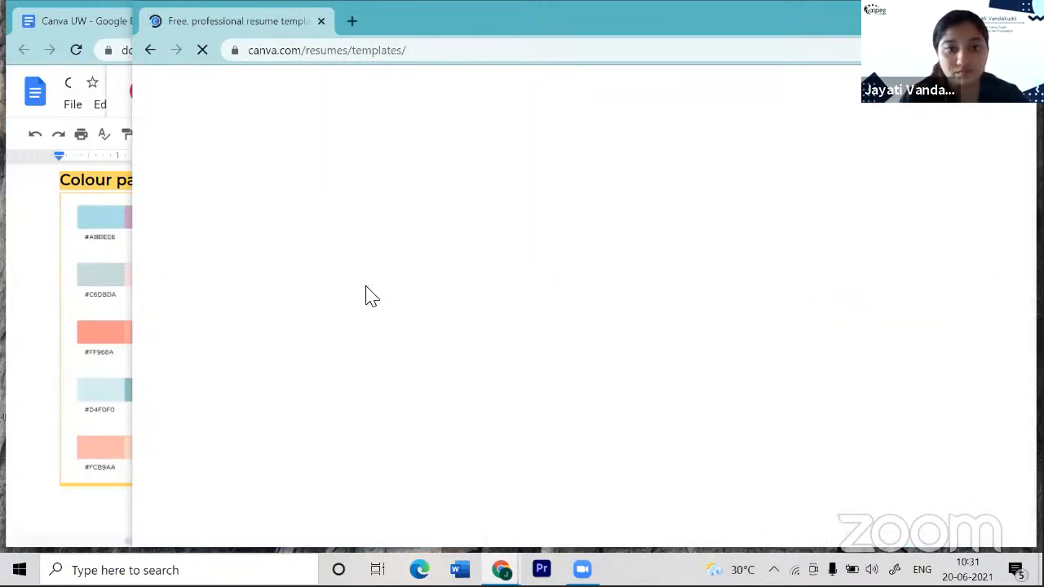
pyautogui.scroll(-2, 367, 295)
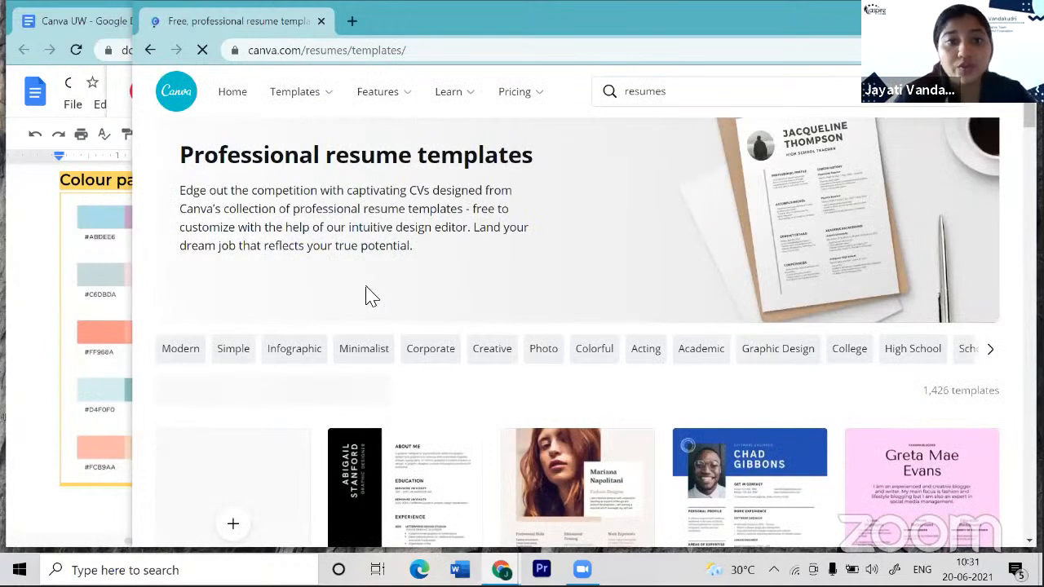
pyautogui.scroll(-2, 367, 296)
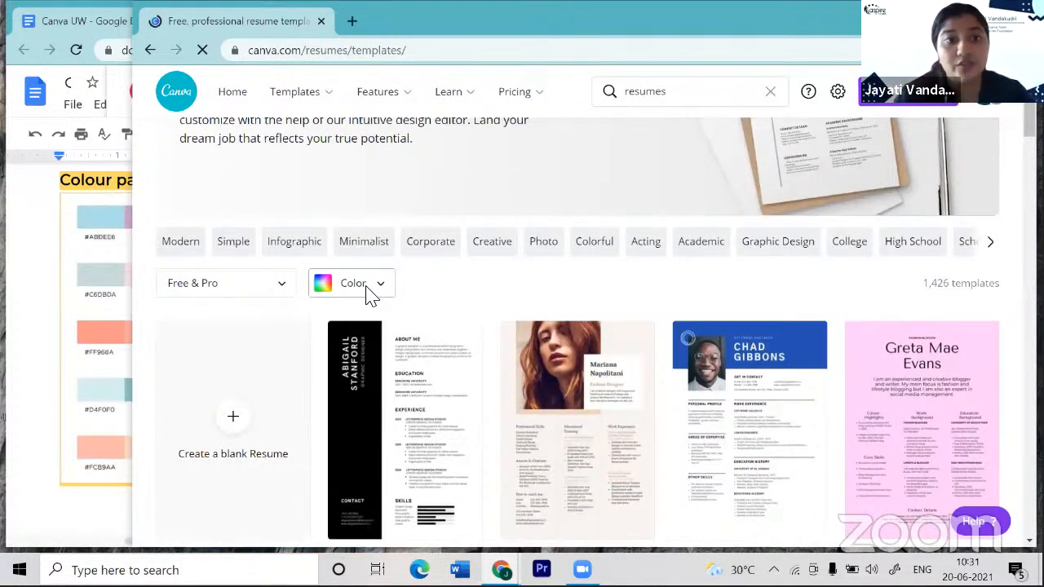
pyautogui.scroll(-1, 477, 312)
pyautogui.moveTo(477, 312)
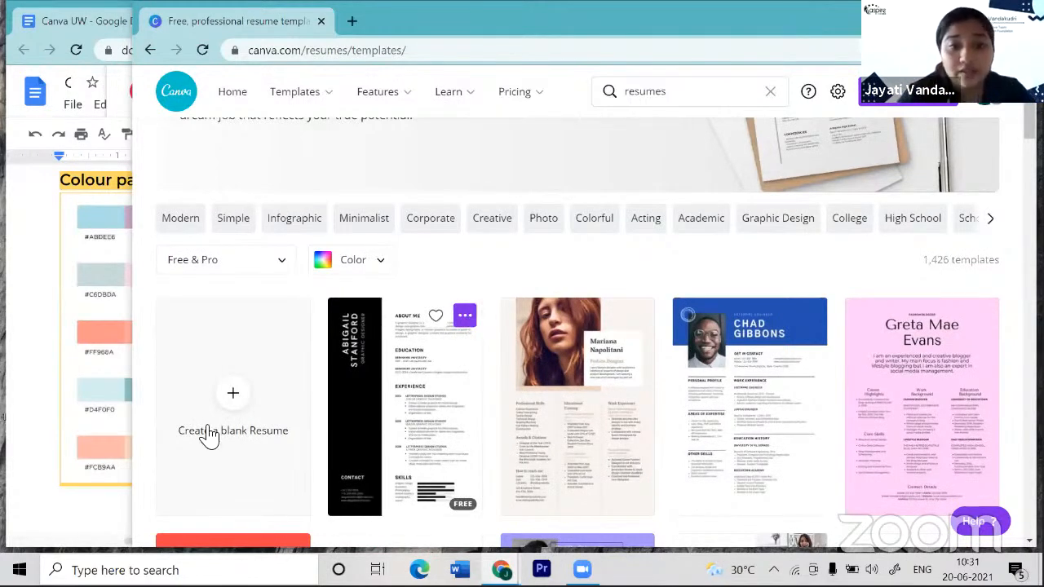
pyautogui.scroll(-1, 210, 435)
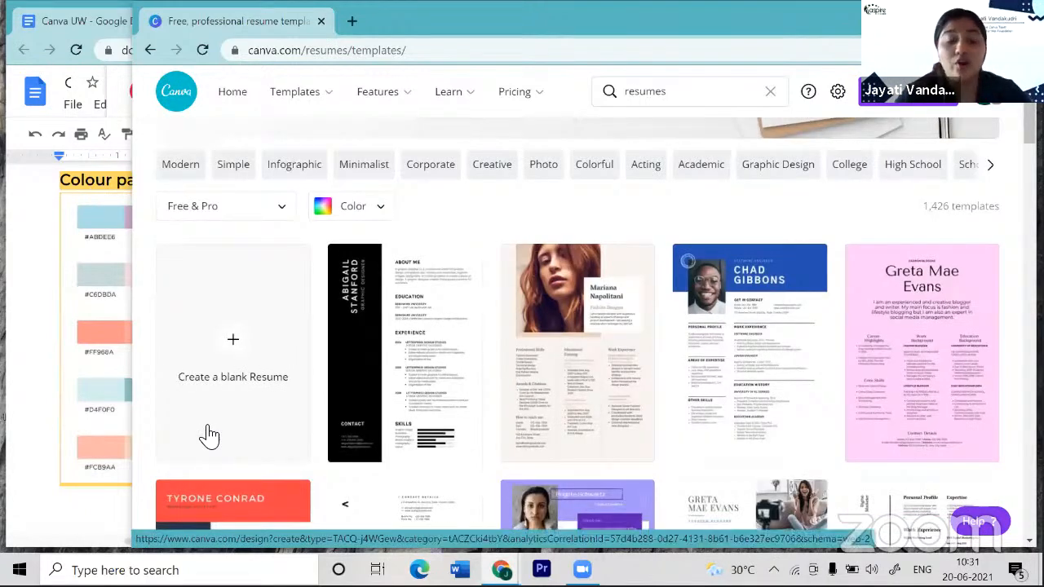
pyautogui.scroll(-1, 208, 434)
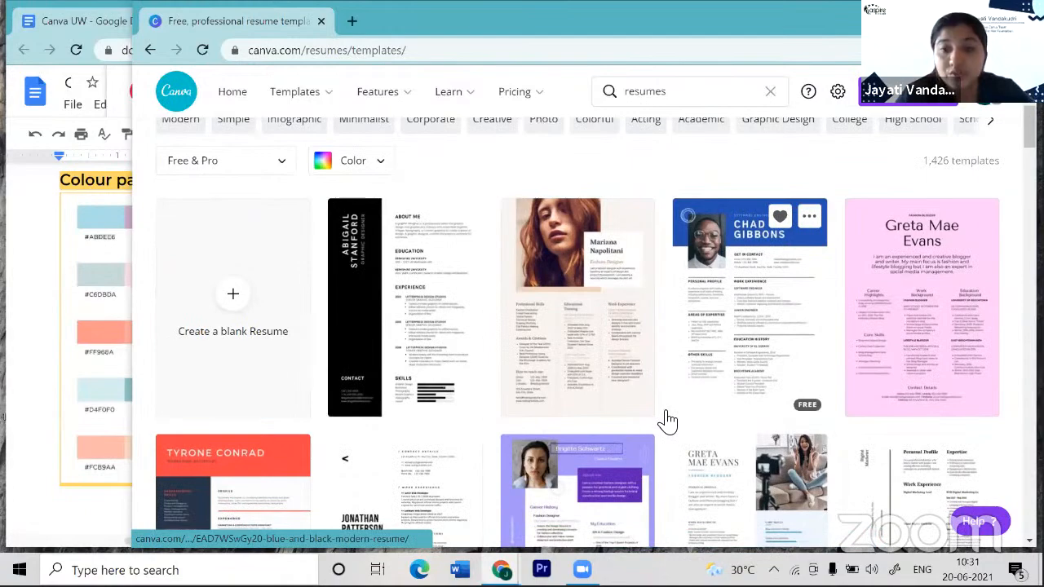
pyautogui.scroll(-1, 667, 420)
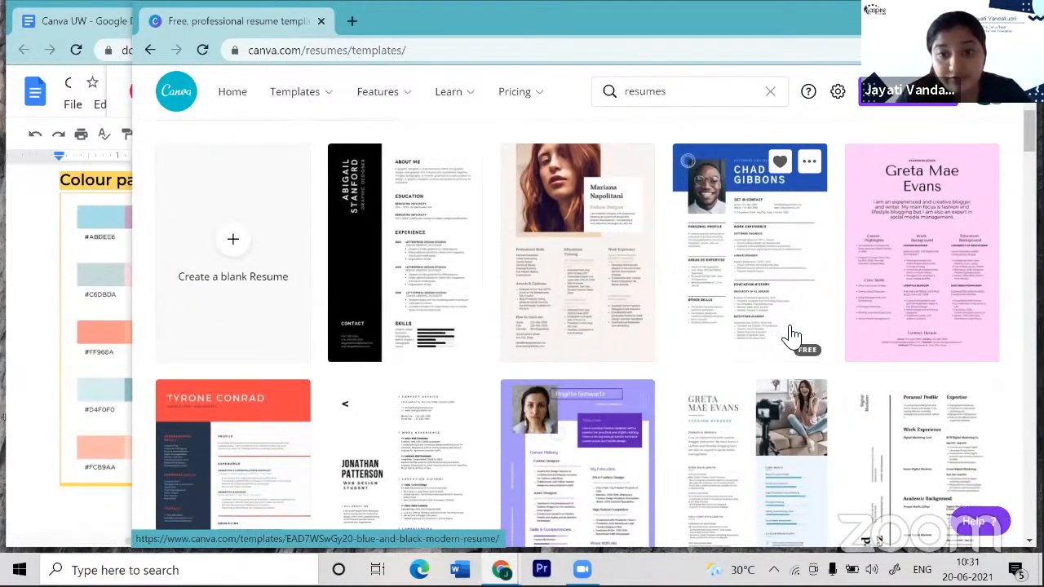
pyautogui.scroll(-2, 552, 443)
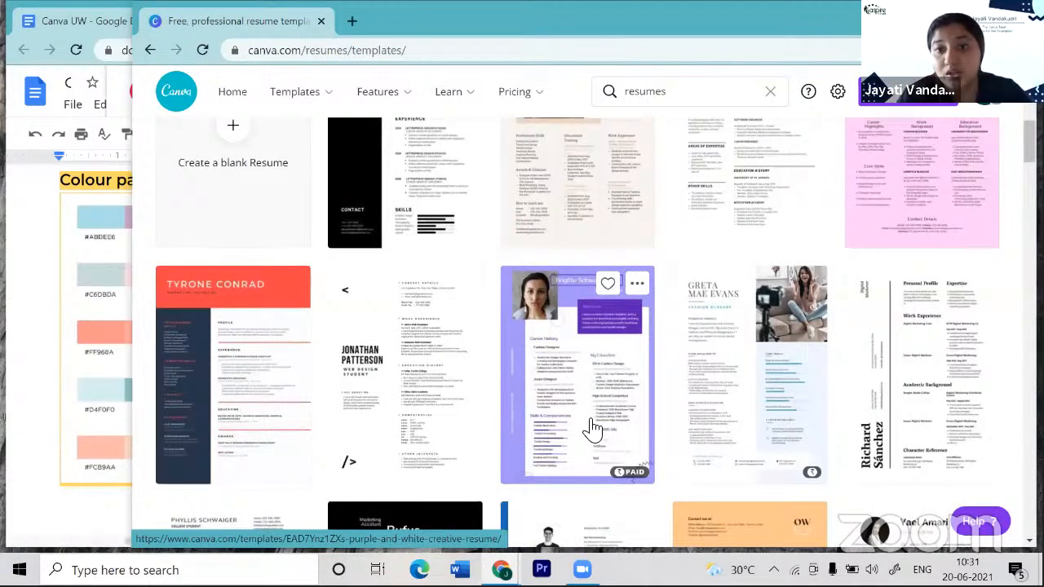
pyautogui.scroll(1, 593, 428)
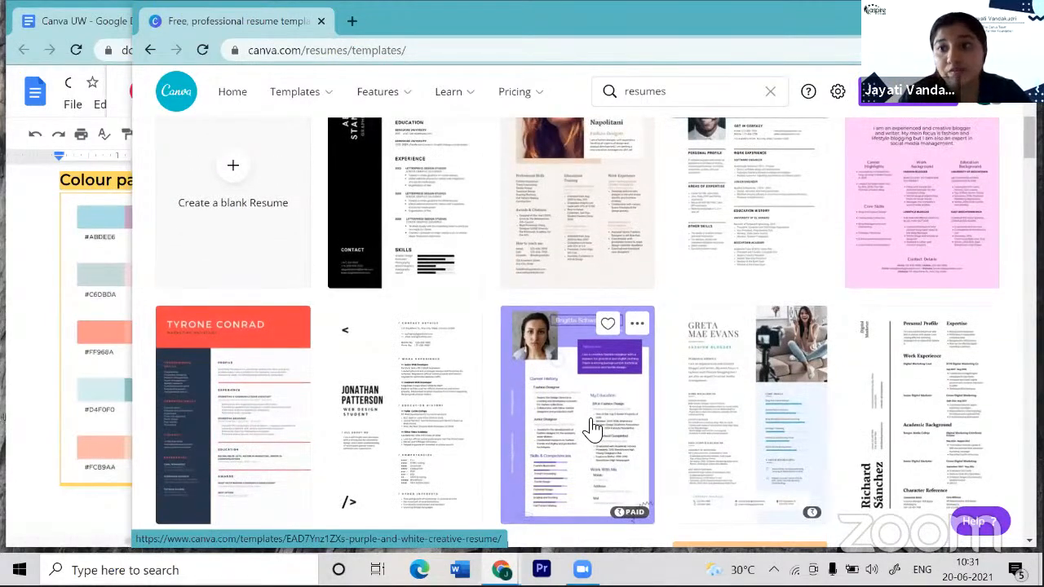
pyautogui.scroll(2, 593, 428)
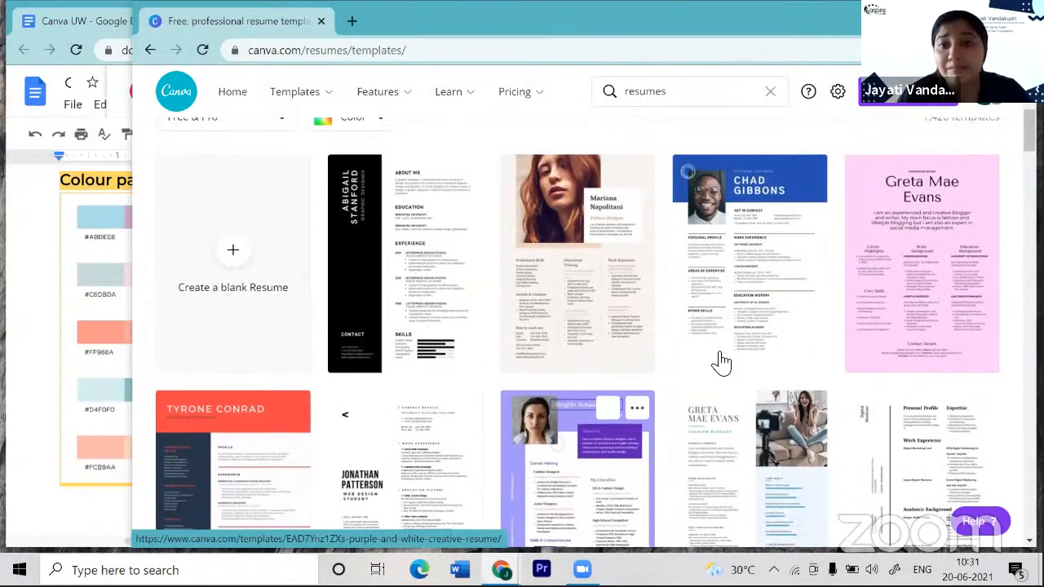
pyautogui.scroll(2, 721, 361)
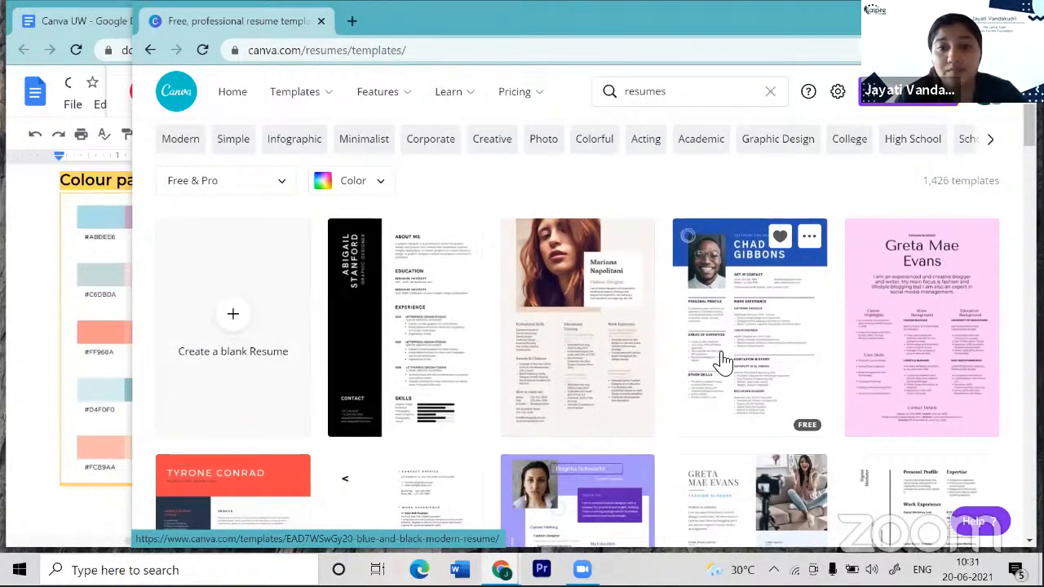
# - Preview the Cream and Brown Modern Resume (21 × 29.7 cm) and add it to Likes
pyautogui.click(544, 364)
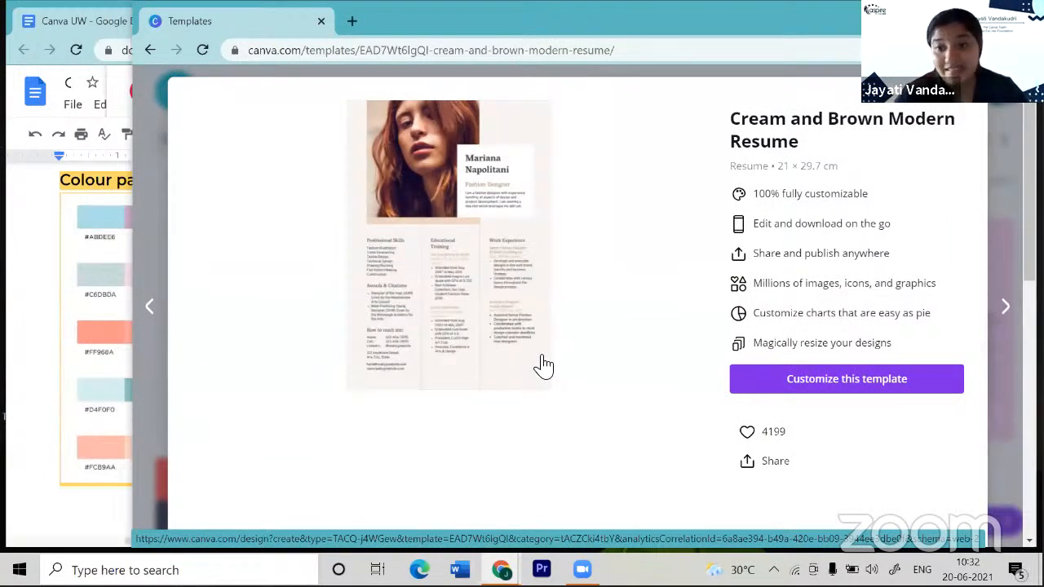
pyautogui.click(749, 445)
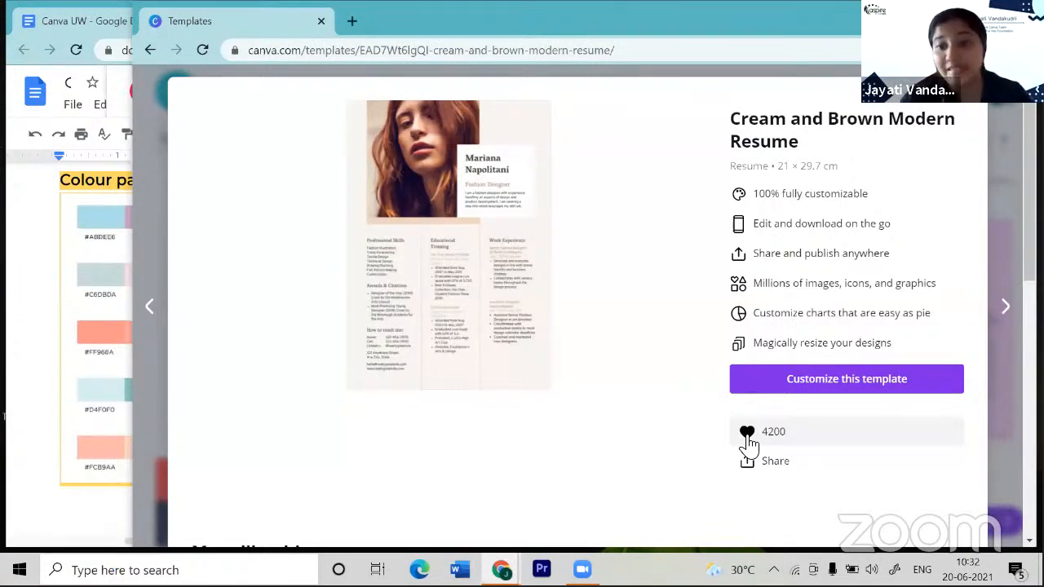
# - Open the Cream and Brown Modern Resume in the editor and start editing its name heading
pyautogui.click(781, 384)
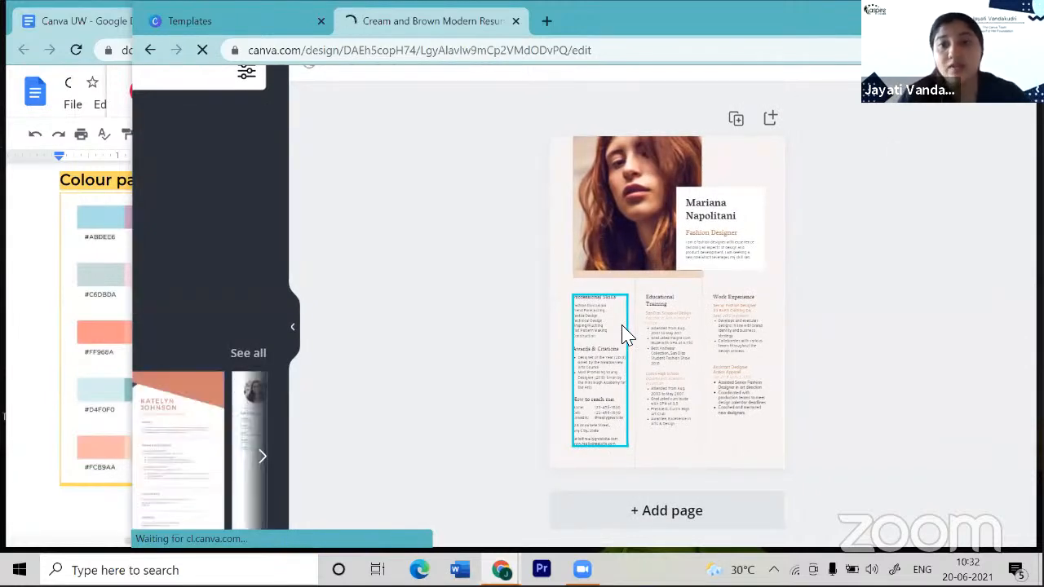
pyautogui.click(722, 216)
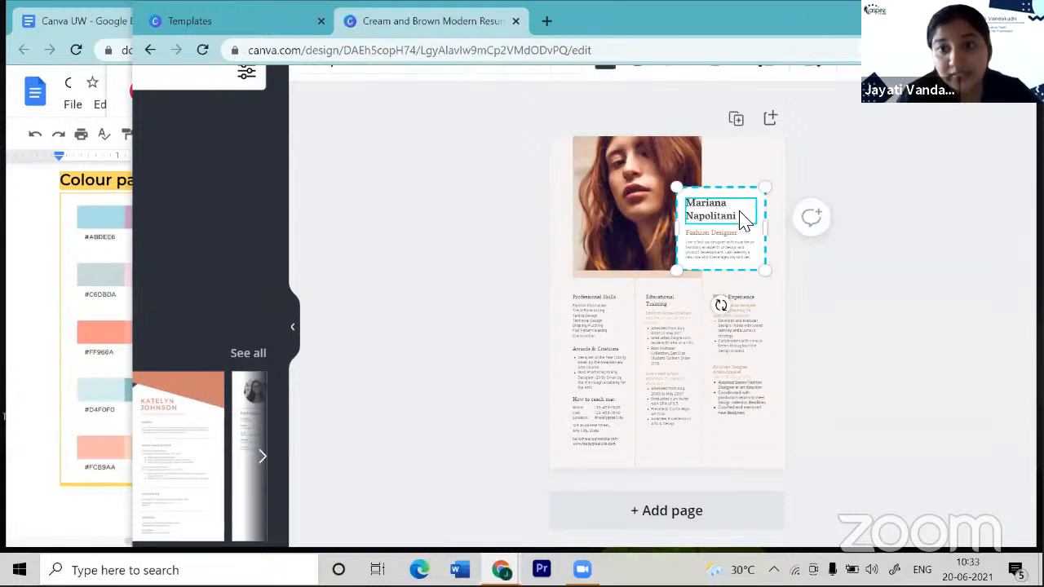
pyautogui.doubleClick(743, 216)
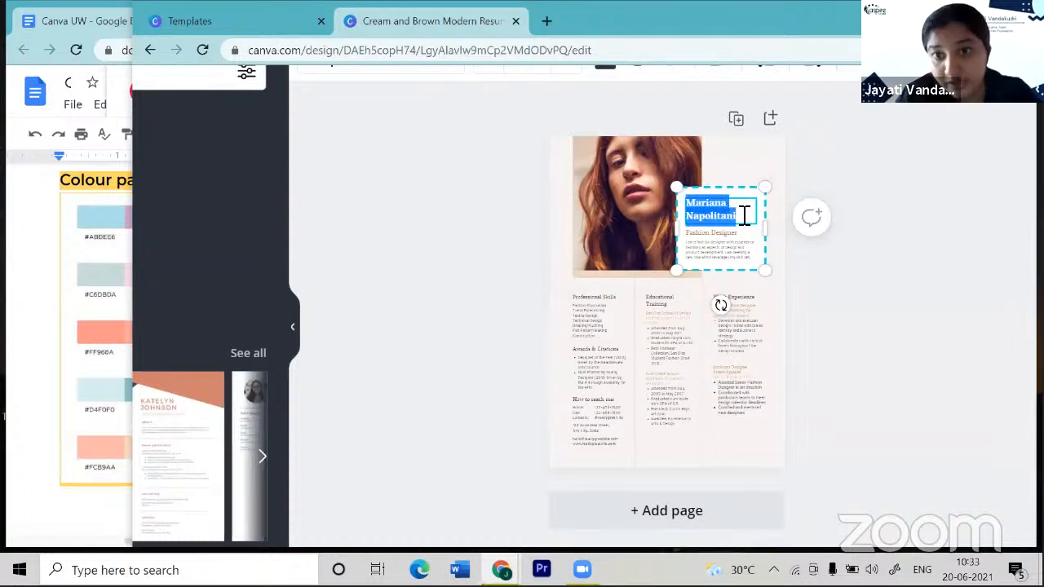
pyautogui.press('BackSpace')
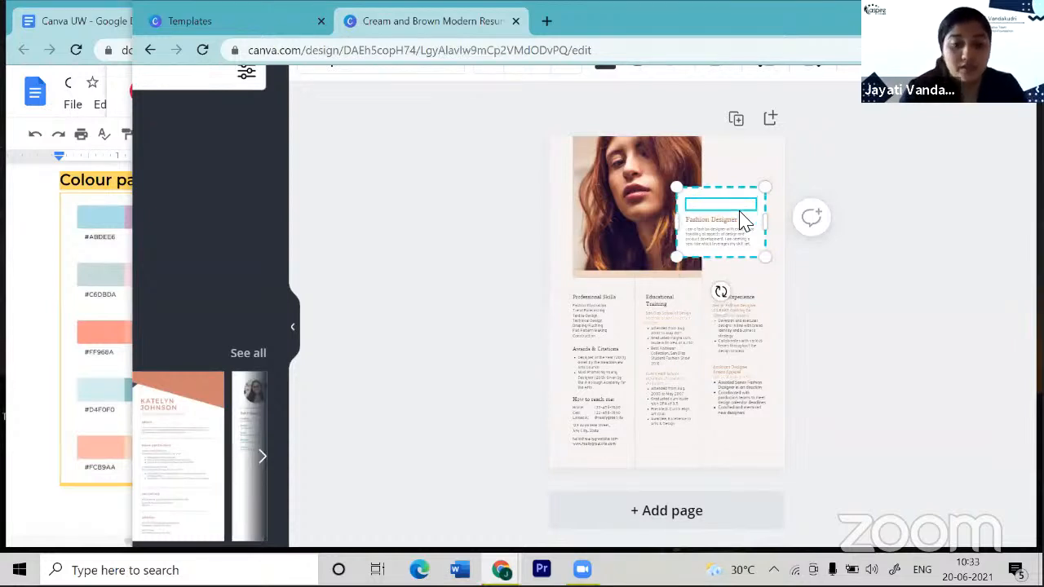
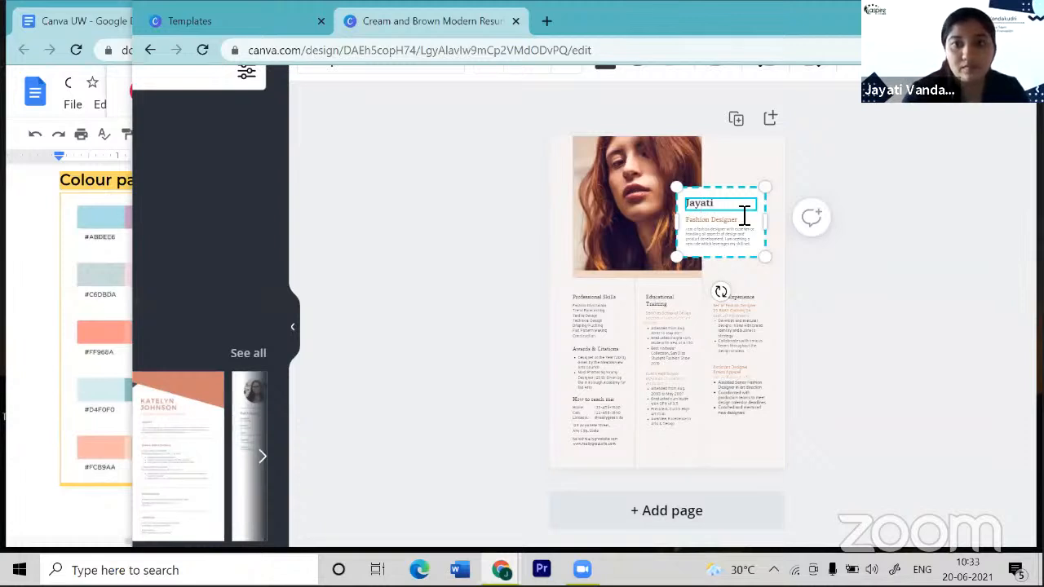
pyautogui.press('Return')
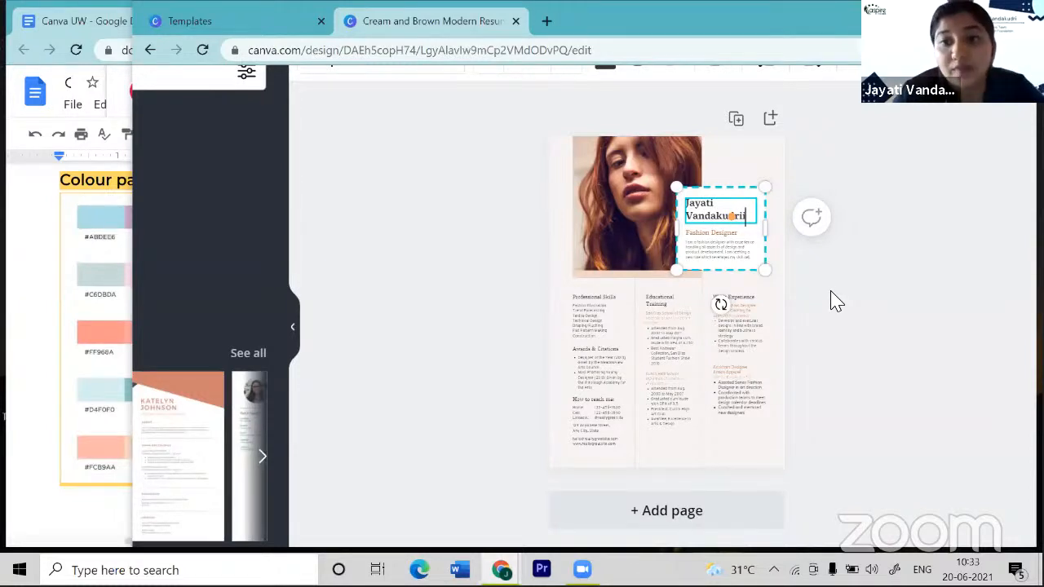
pyautogui.scroll(4, 827, 293)
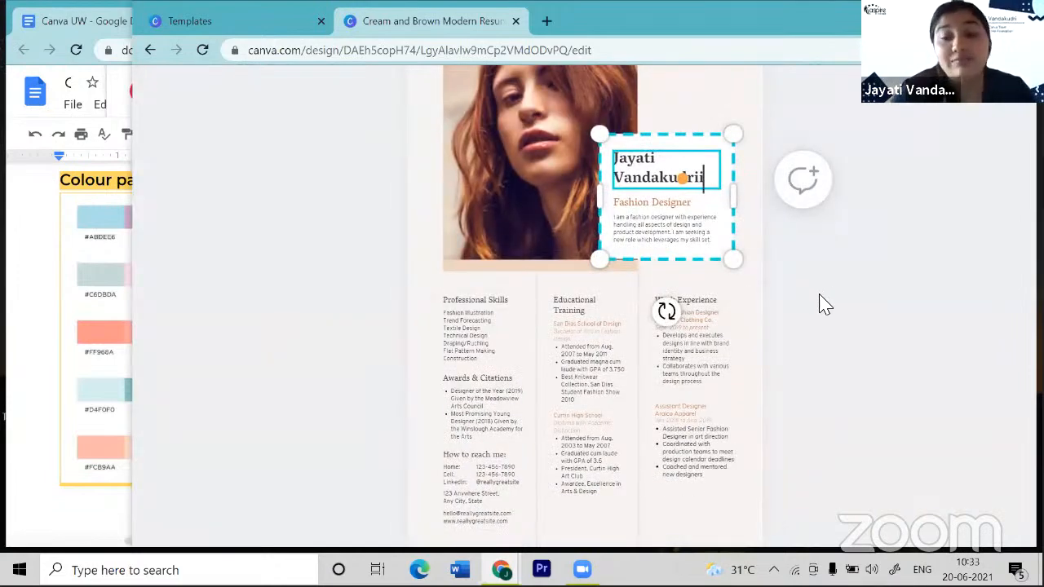
pyautogui.scroll(-1, 824, 303)
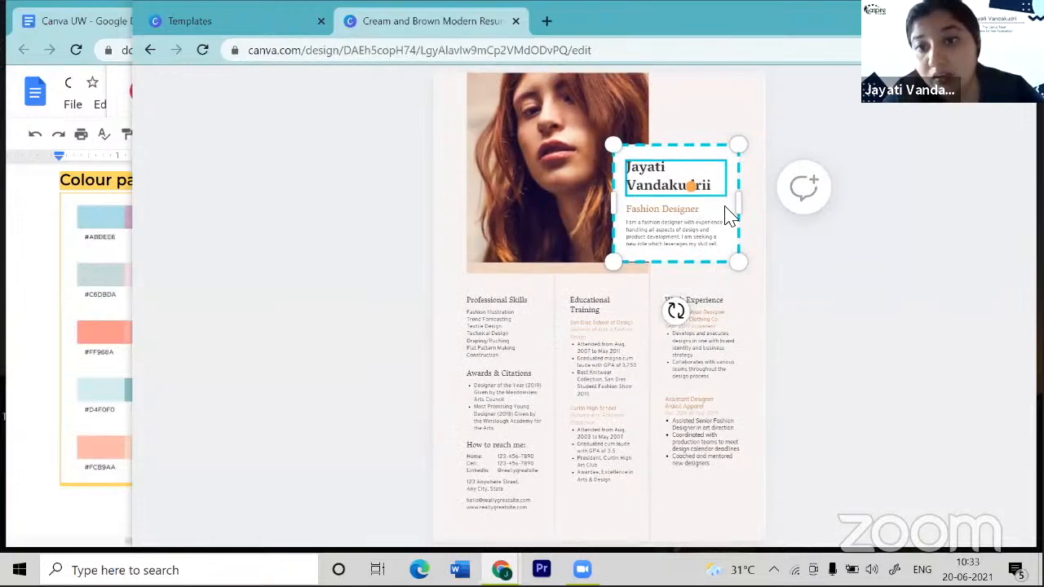
pyautogui.scroll(-3, 729, 216)
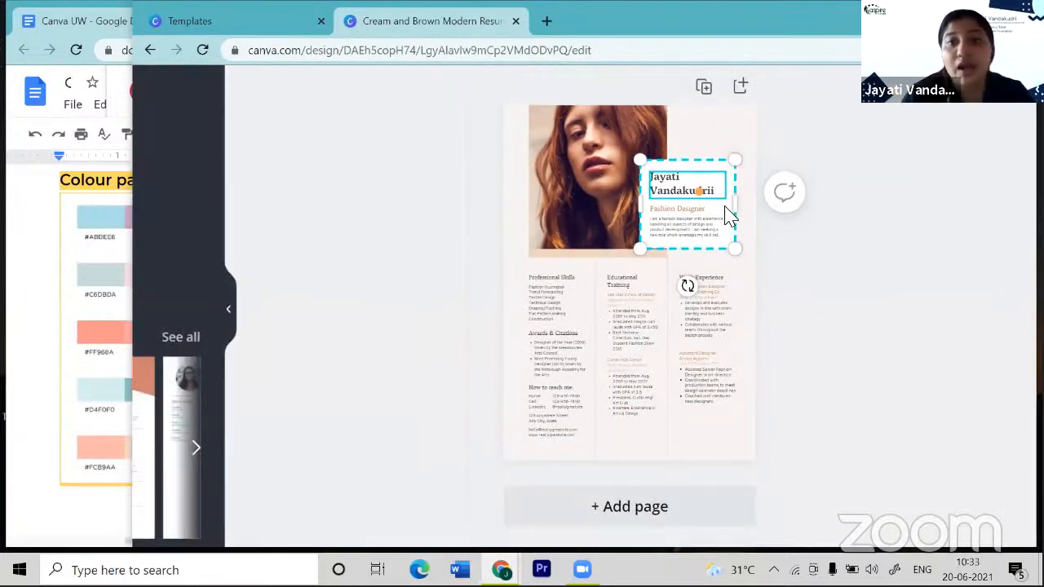
pyautogui.scroll(-2, 729, 216)
pyautogui.scroll(1, 729, 216)
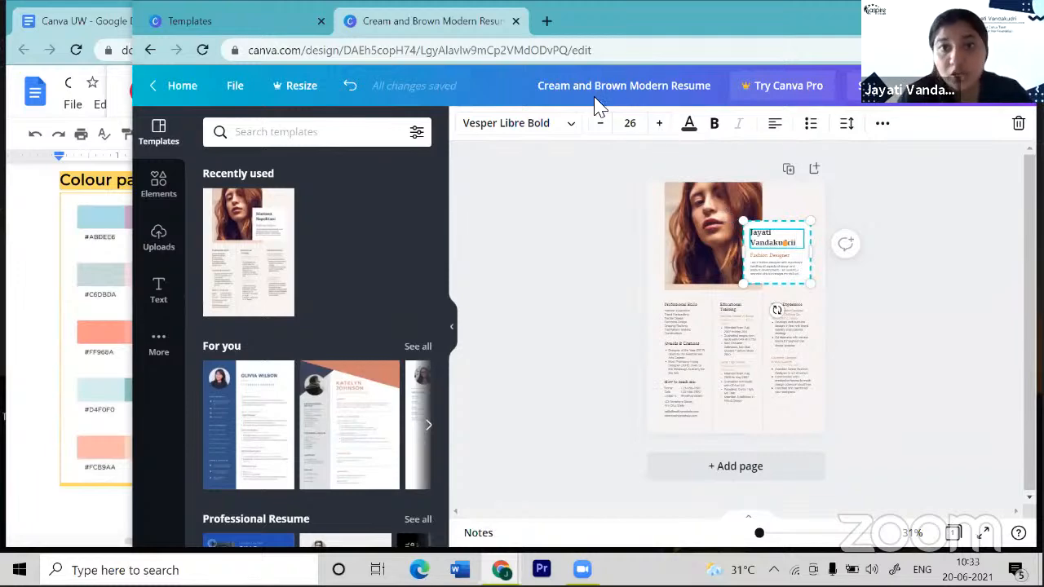
pyautogui.click(596, 125)
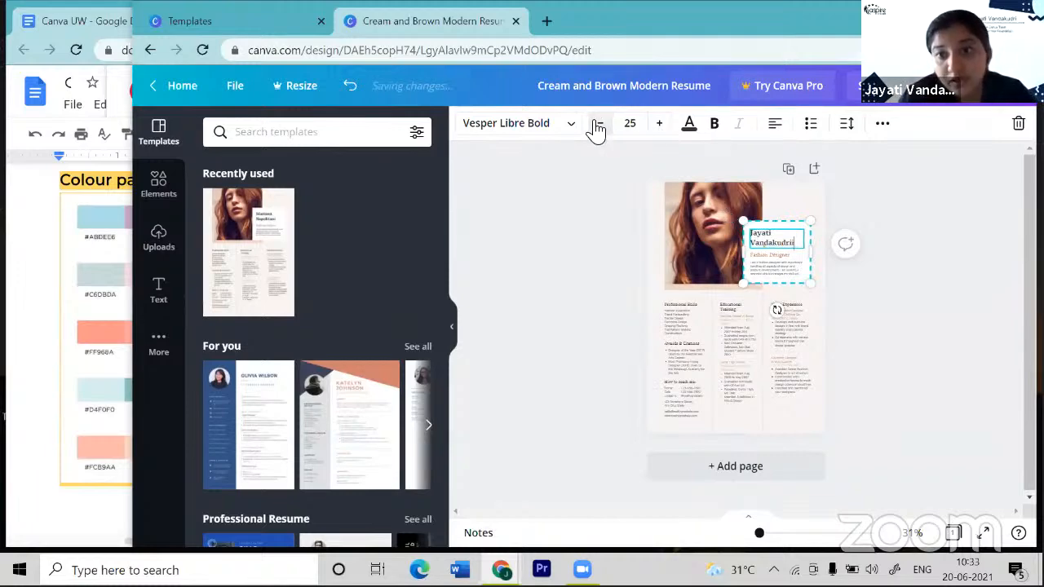
pyautogui.click(597, 126)
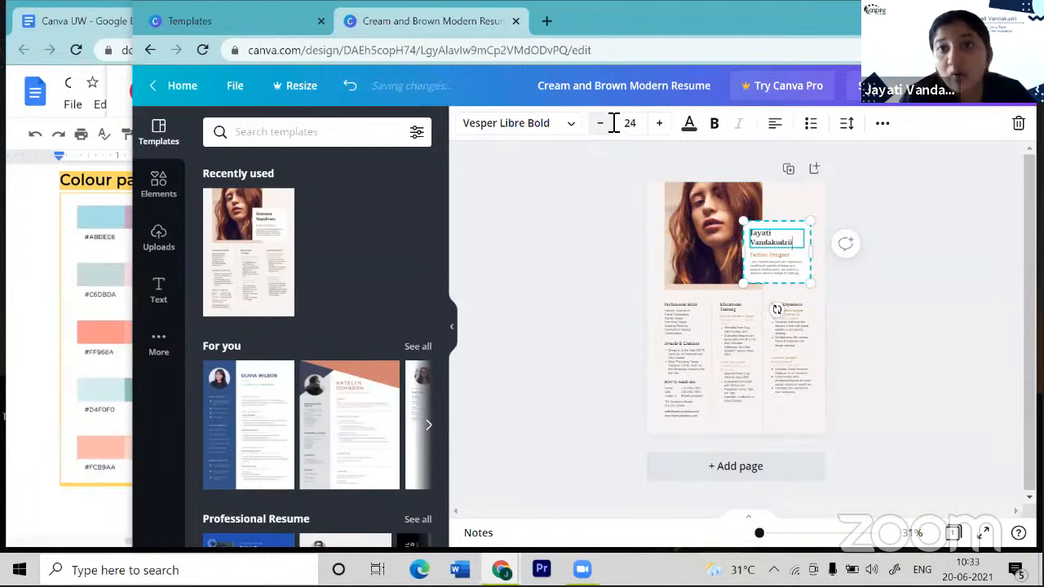
pyautogui.click(657, 126)
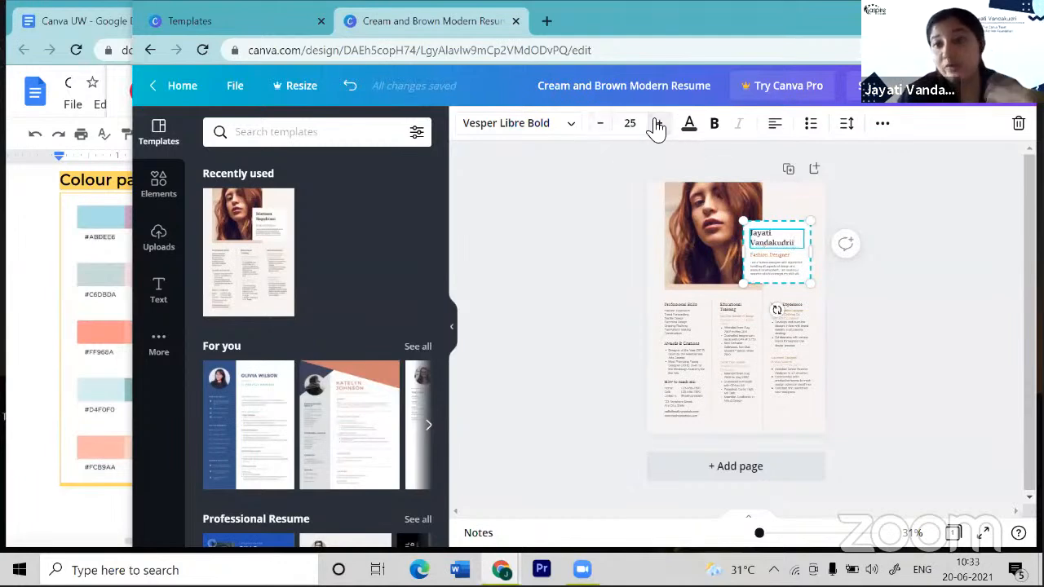
pyautogui.click(658, 126)
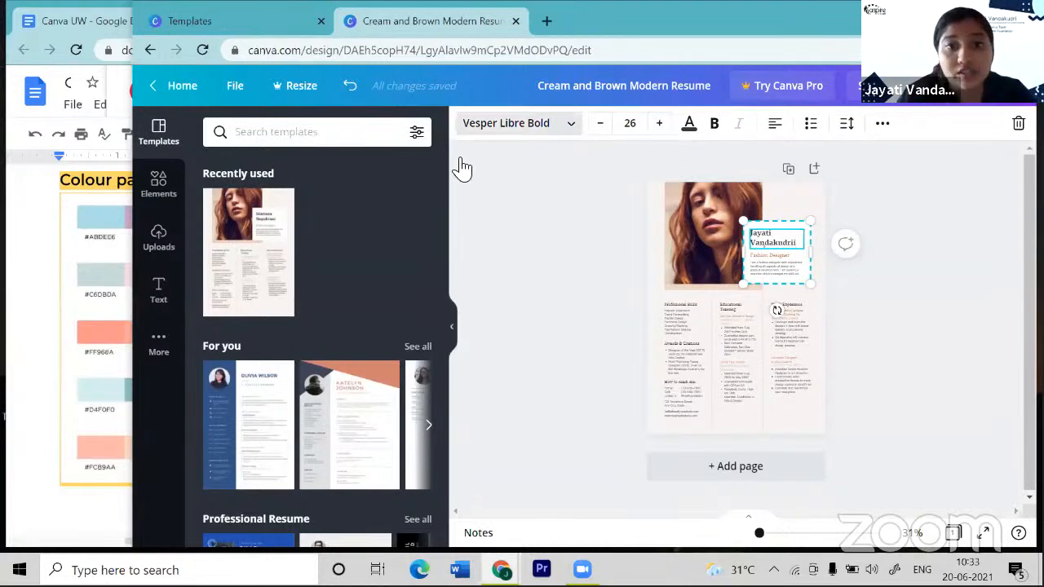
# - Change the resume's name heading from Vesper Libre Bold to Belleza at size 26
pyautogui.click(568, 138)
pyautogui.scroll(-1, 392, 243)
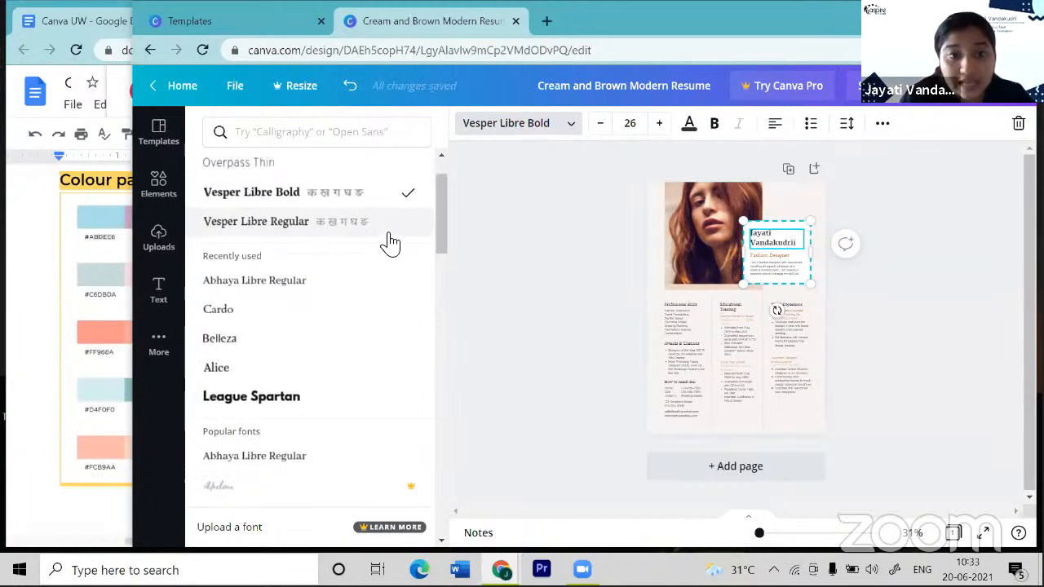
pyautogui.scroll(-1, 390, 242)
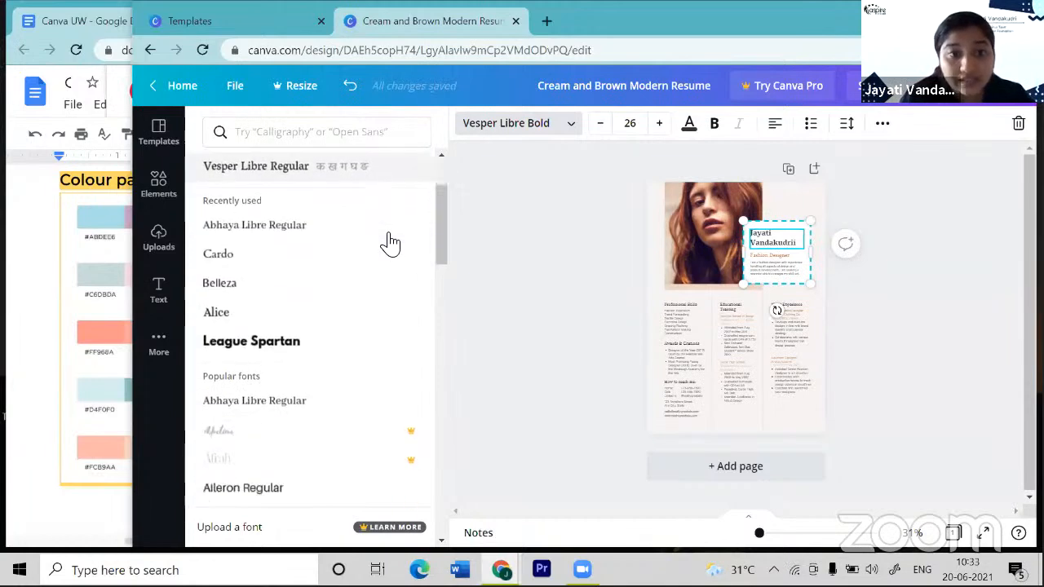
pyautogui.click(358, 285)
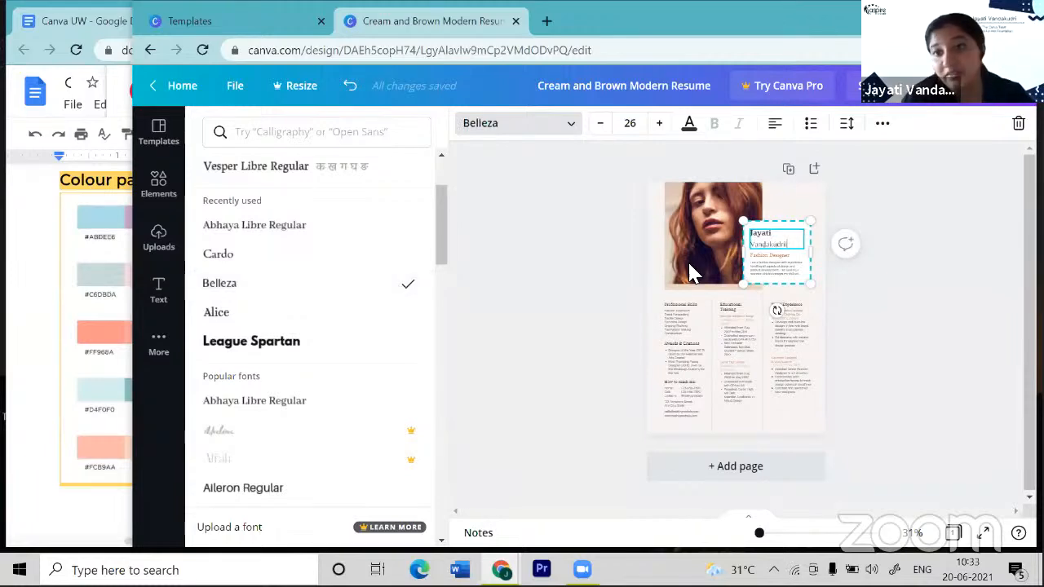
pyautogui.scroll(3, 751, 274)
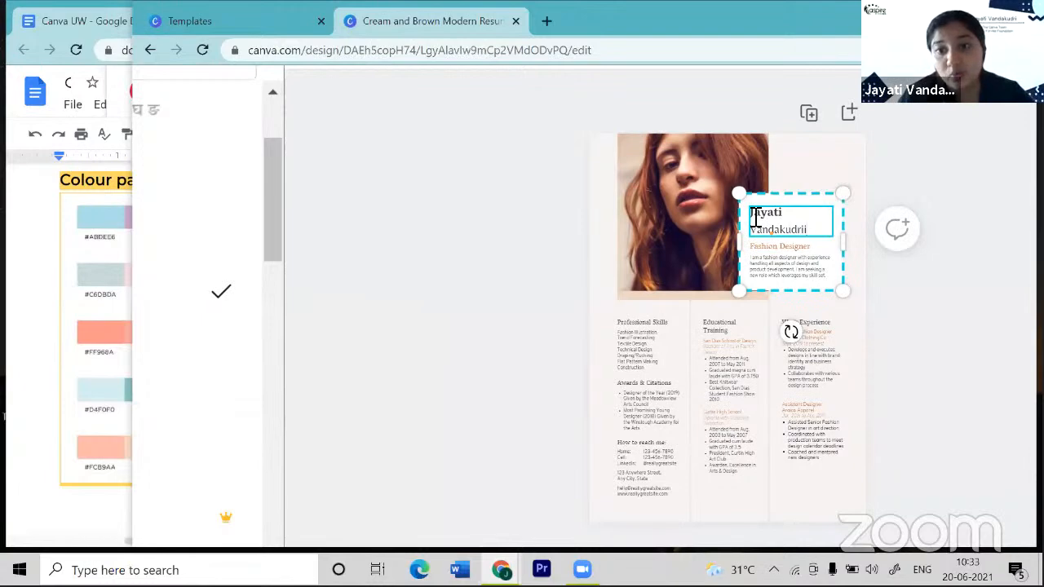
pyautogui.moveTo(753, 215); pyautogui.dragTo(812, 235)
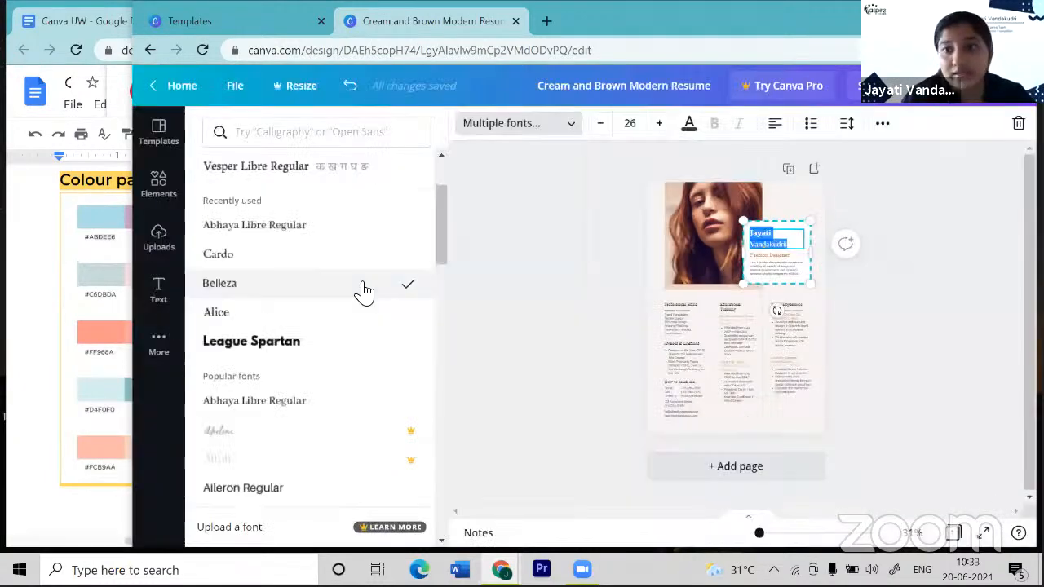
pyautogui.click(359, 291)
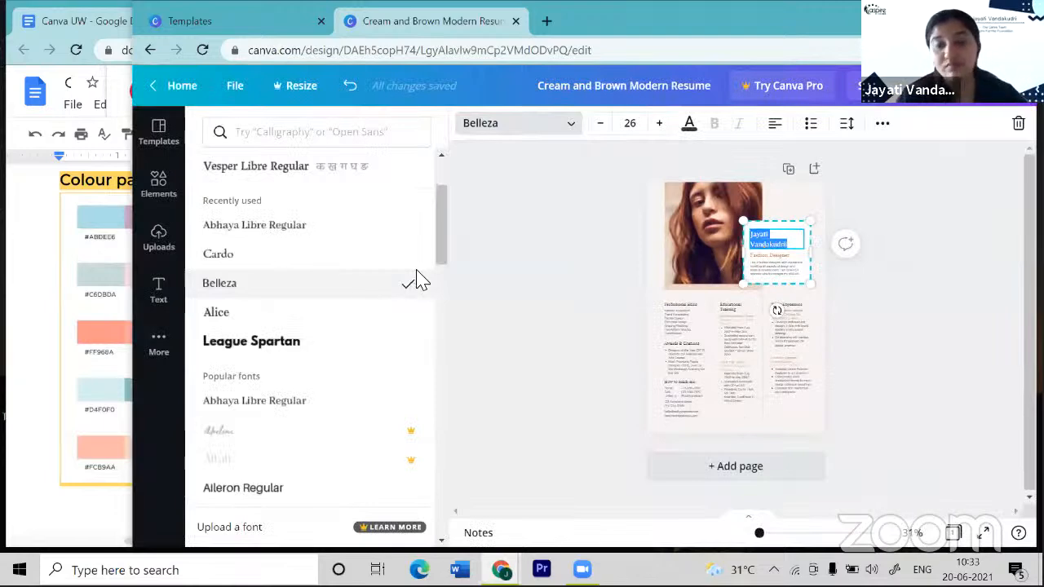
pyautogui.scroll(3, 586, 271)
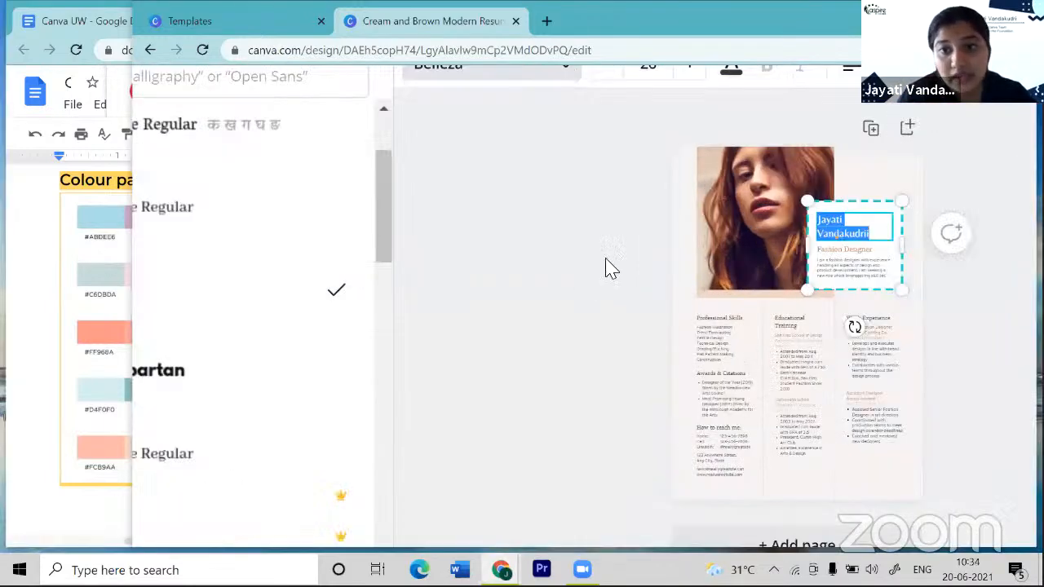
pyautogui.hscroll(2, 690, 242)
pyautogui.click(690, 243)
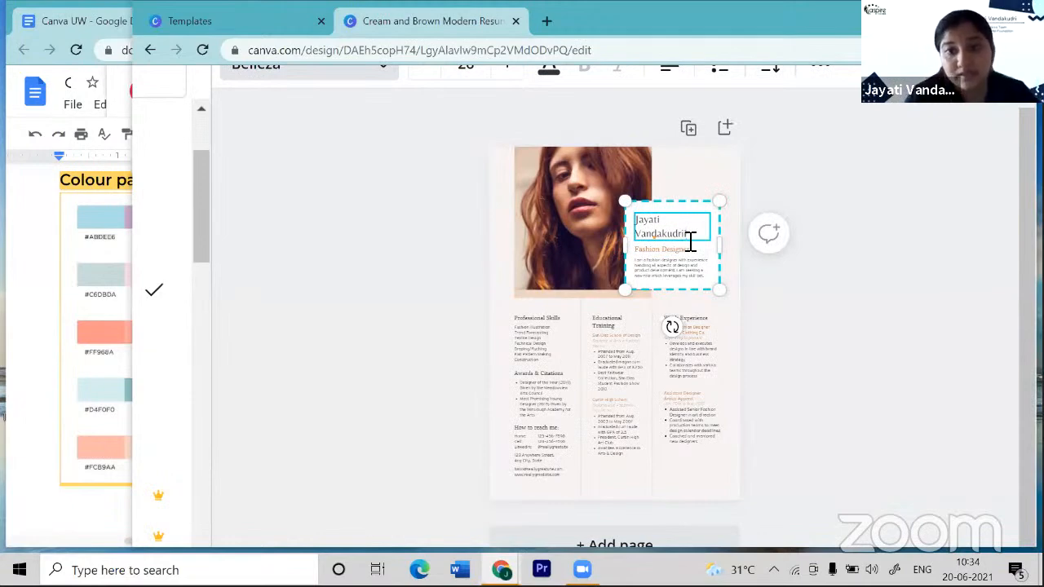
pyautogui.scroll(-3, 690, 243)
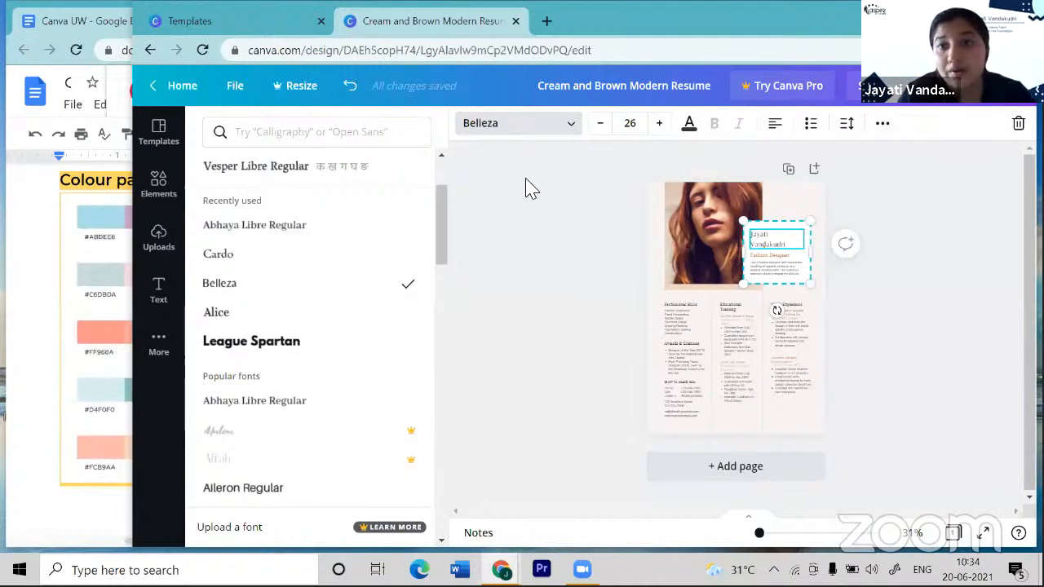
# - Colour the name heading Black from Document Colors, then return to the Canva home page
pyautogui.click(693, 132)
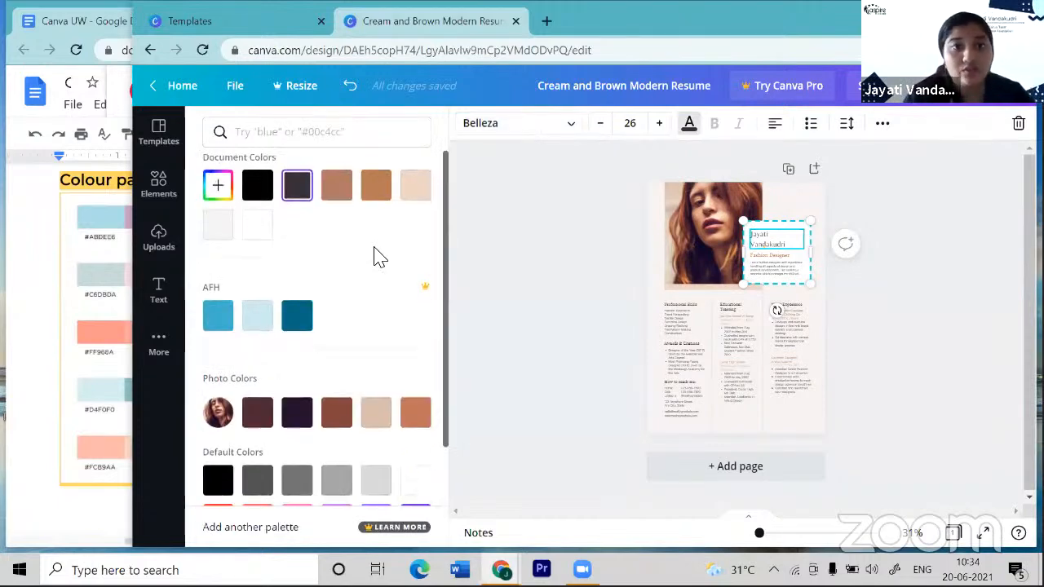
pyautogui.click(260, 194)
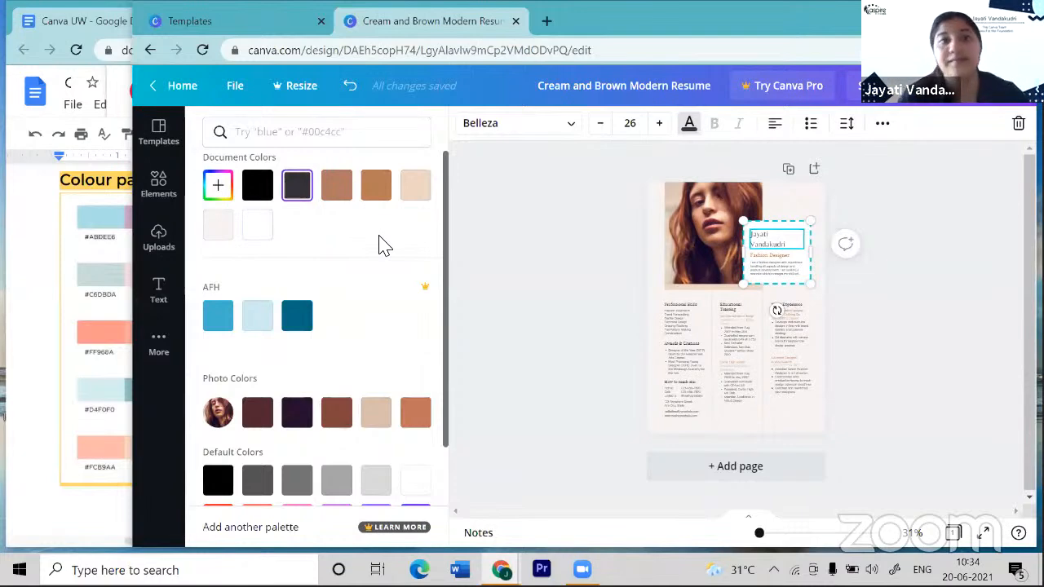
pyautogui.click(186, 91)
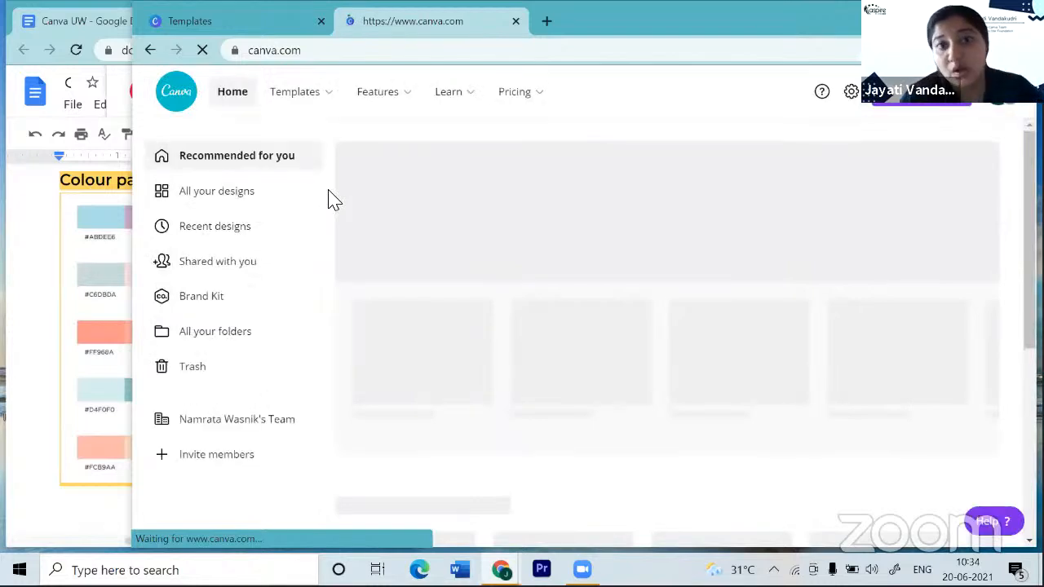
# - Open the Class Schedules templates from the Education section of the Templates menu
pyautogui.moveTo(325, 105)
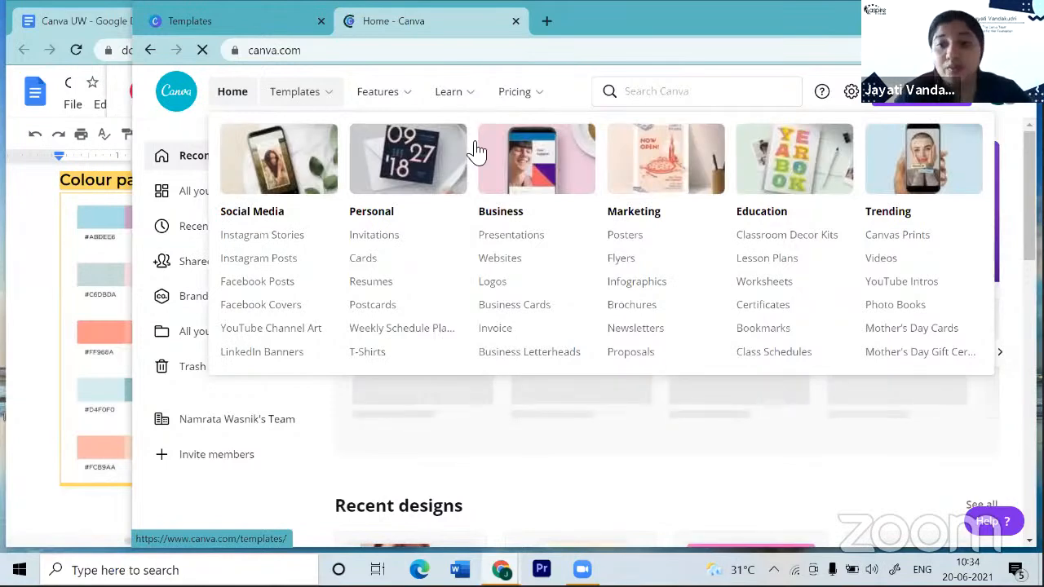
pyautogui.click(754, 359)
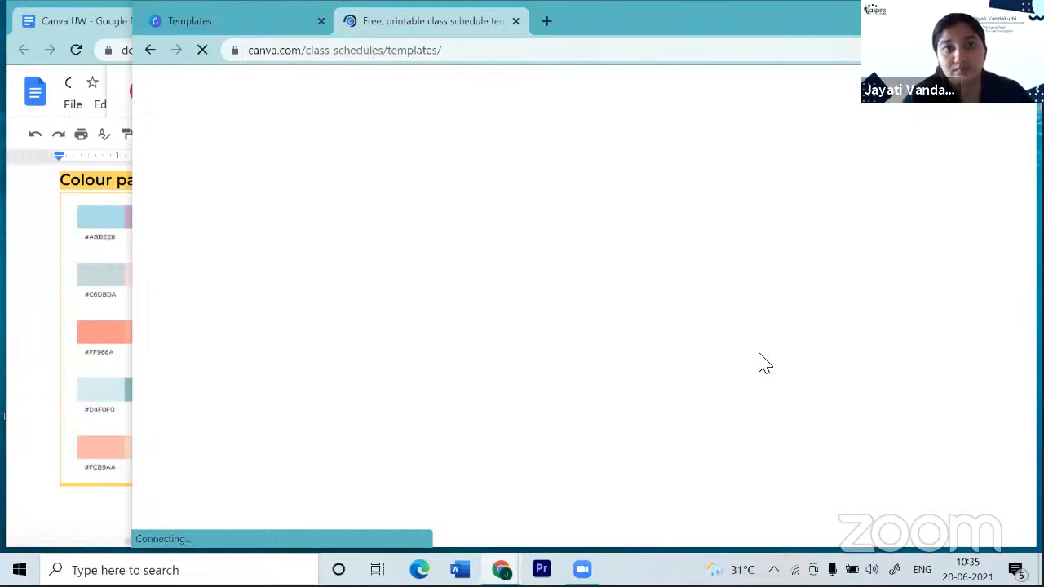
# - Filter the 38 class schedule templates by light blue colour, narrowing them to 3 designs
pyautogui.scroll(-2, 759, 363)
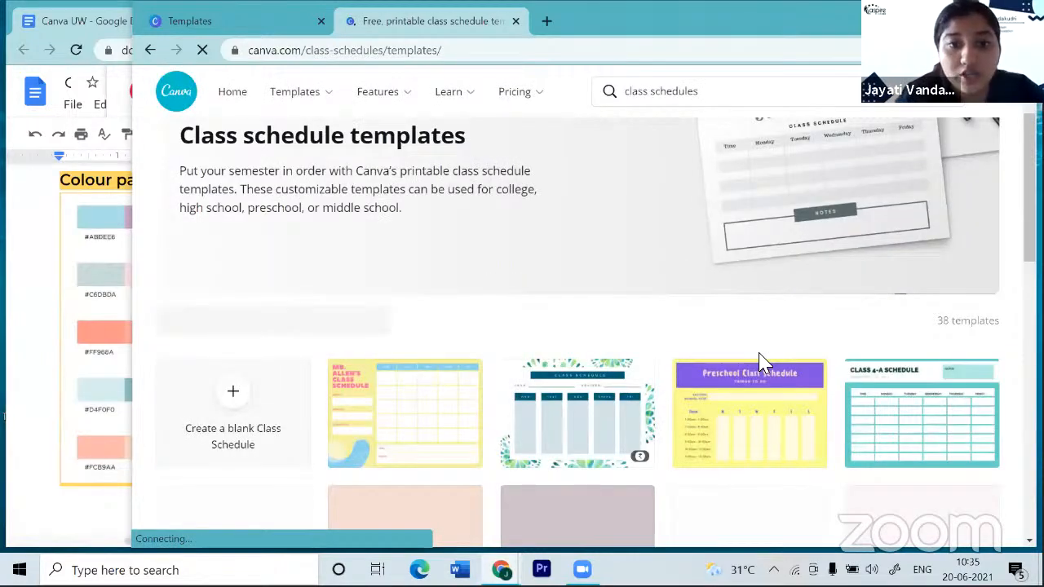
pyautogui.scroll(-2, 758, 363)
pyautogui.scroll(3, 758, 354)
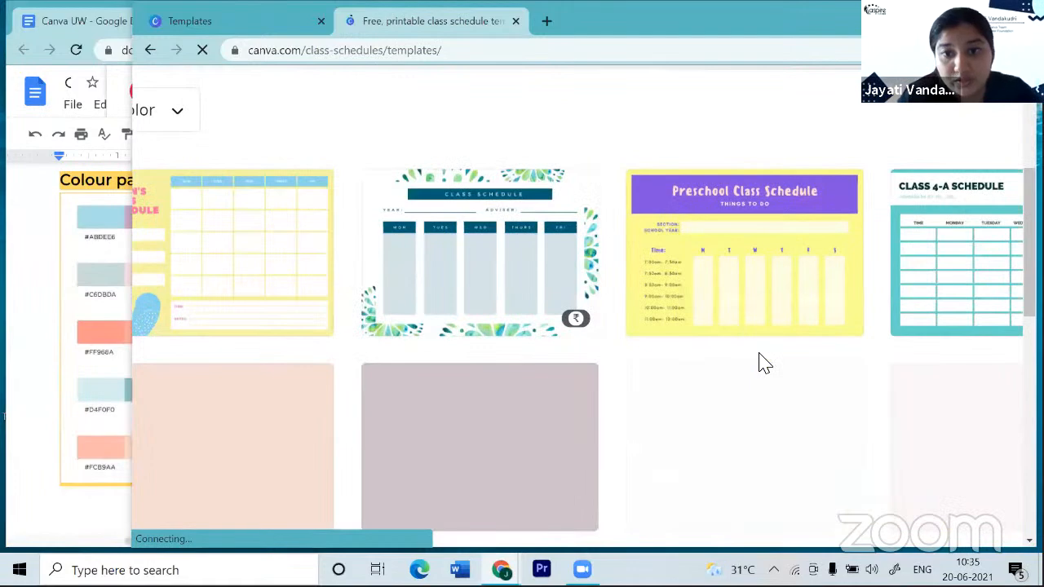
pyautogui.hscroll(1, 758, 363)
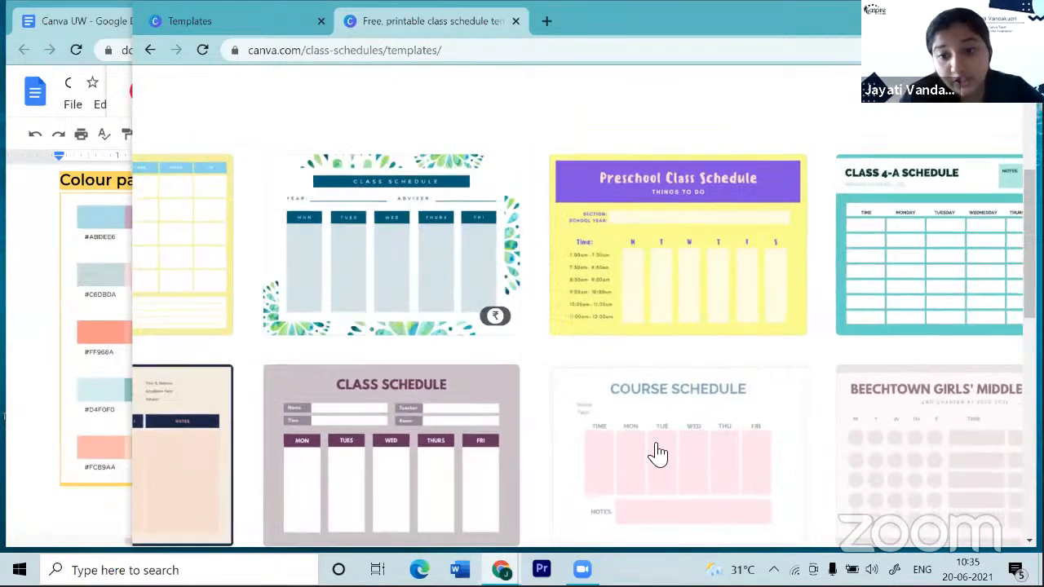
pyautogui.scroll(-1, 658, 454)
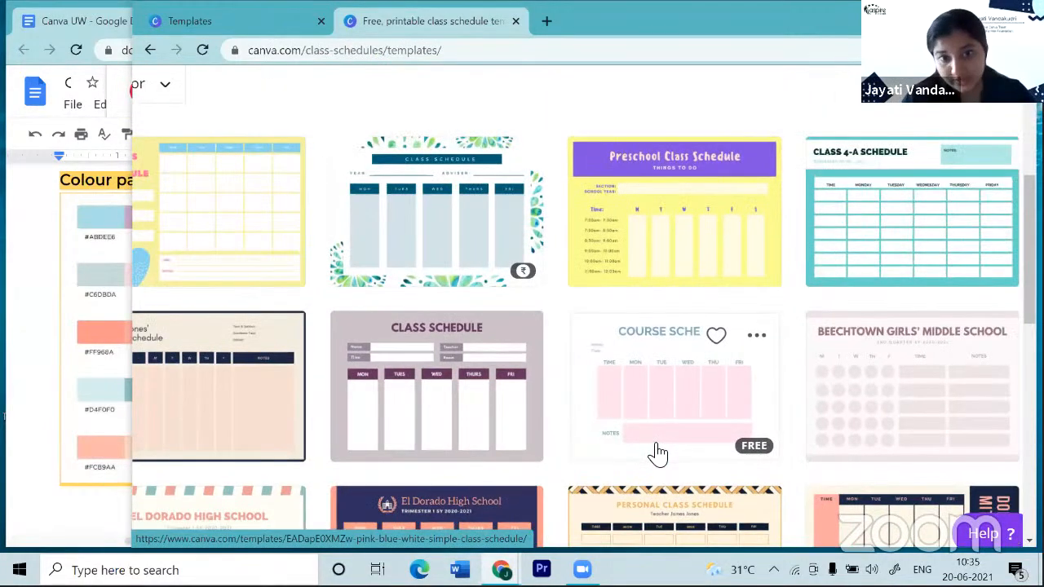
pyautogui.scroll(-3, 658, 453)
pyautogui.scroll(1, 658, 453)
pyautogui.hscroll(-1, 658, 453)
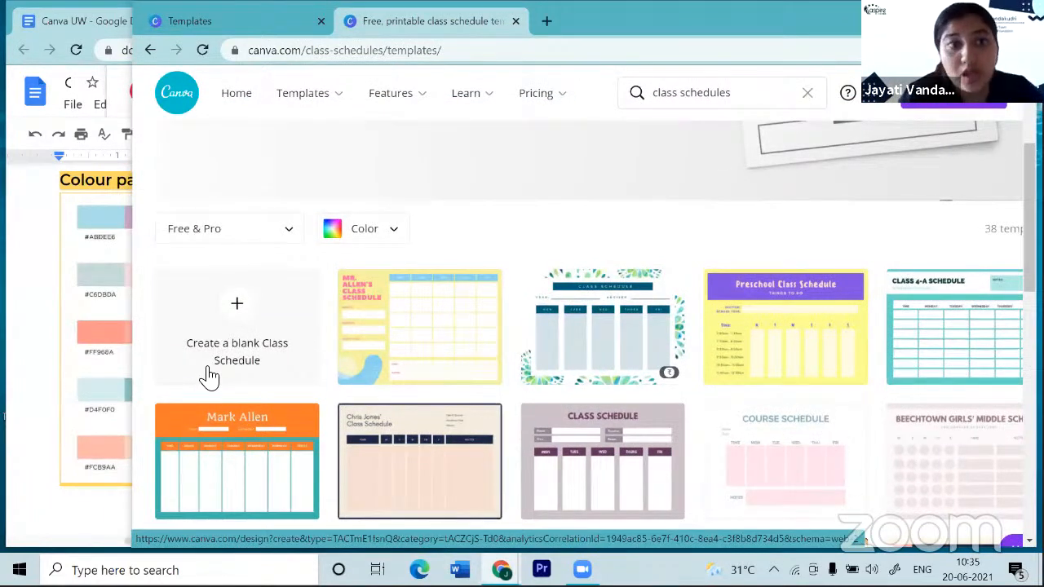
pyautogui.click(367, 235)
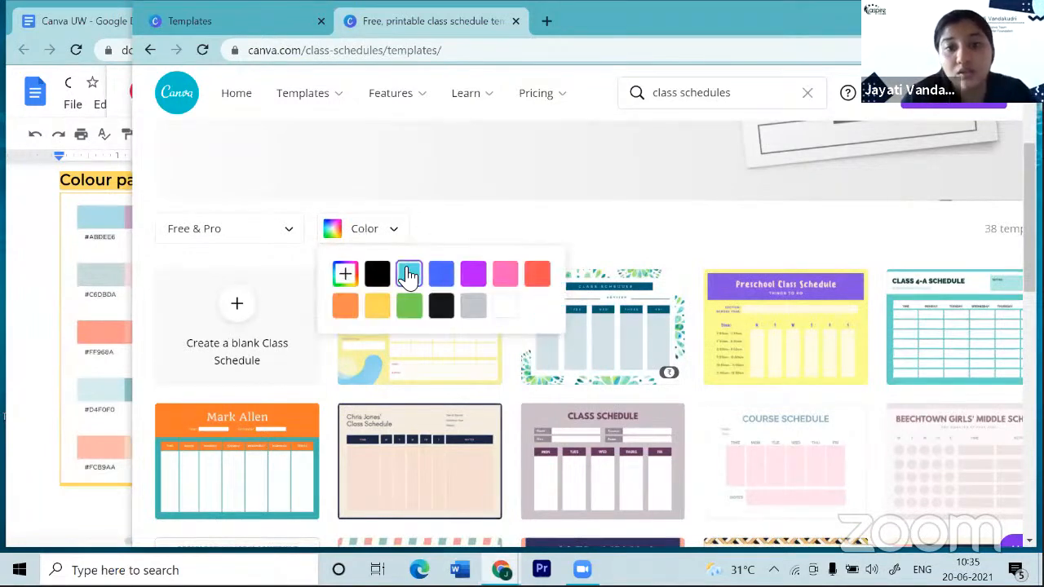
pyautogui.click(407, 274)
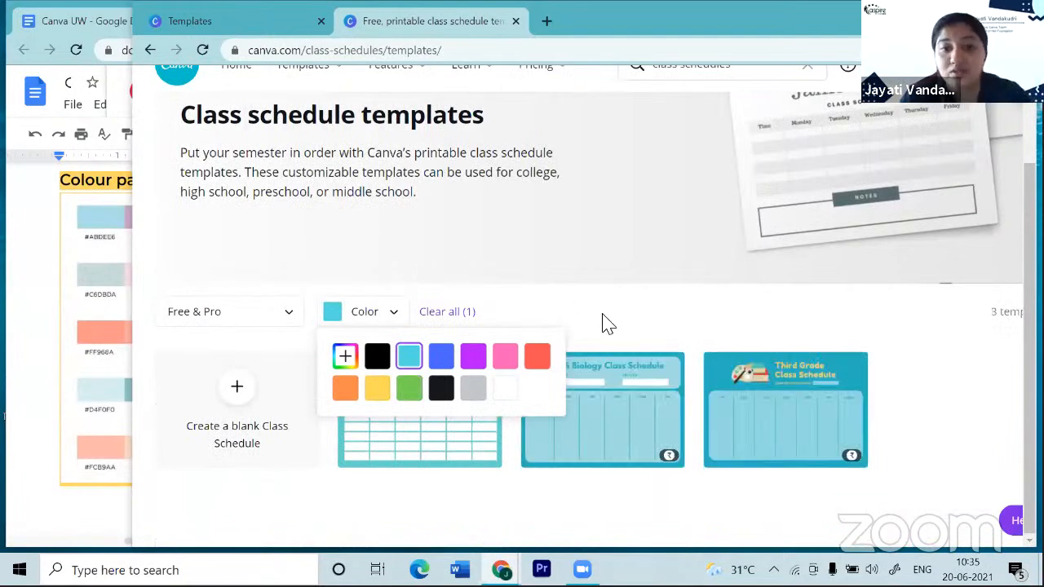
pyautogui.hscroll(1, 608, 324)
pyautogui.click(608, 324)
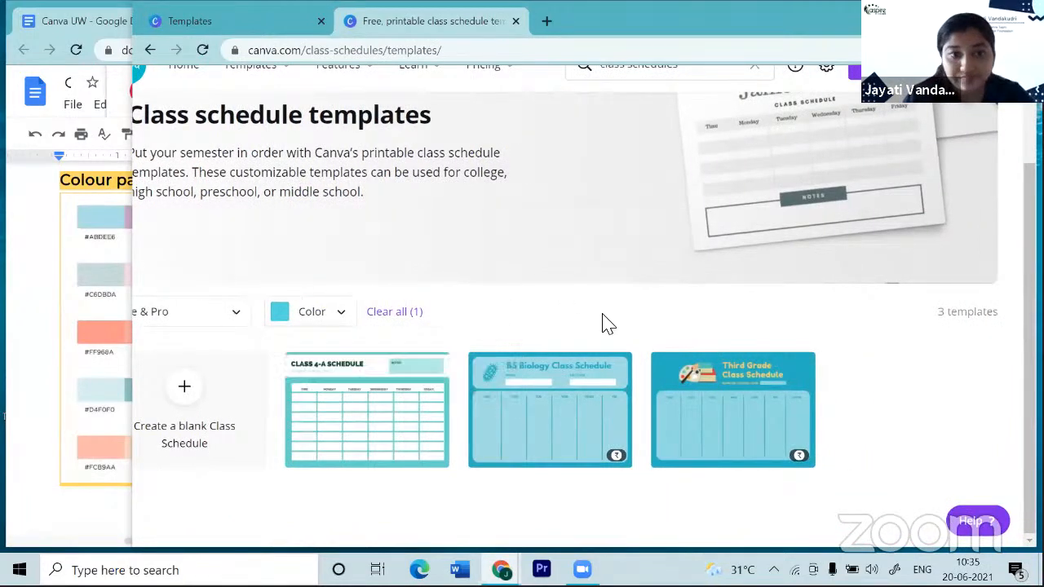
pyautogui.scroll(-1, 603, 314)
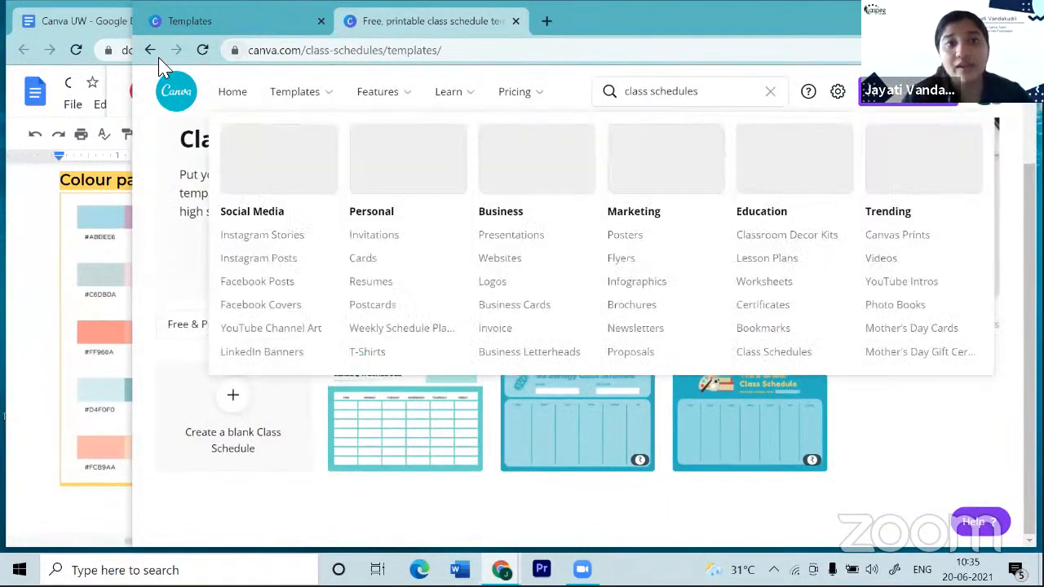
# - Go back to the Canva home page and browse its Design anything suggestions and recent designs
pyautogui.click(150, 50)
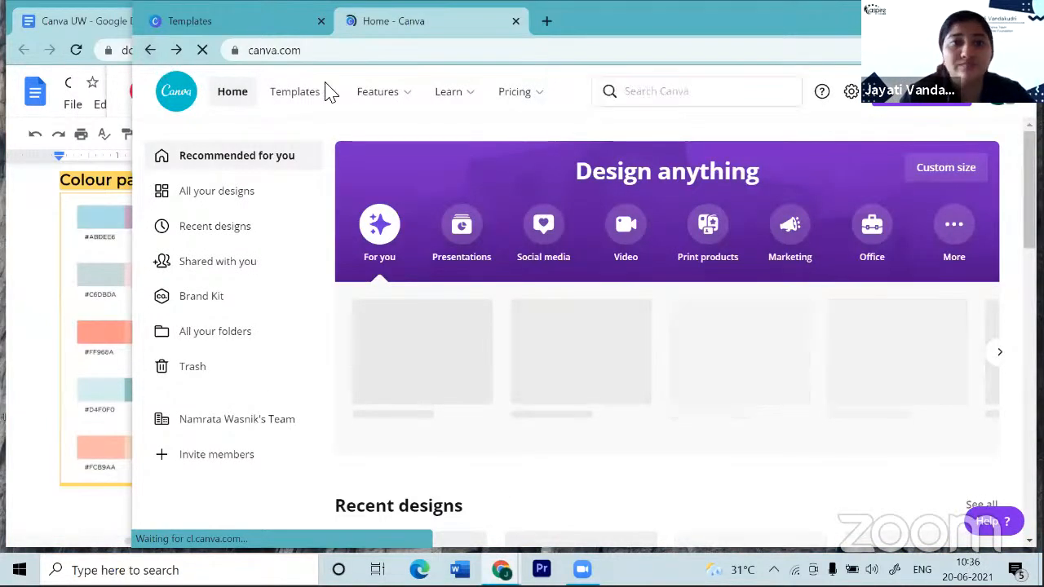
pyautogui.moveTo(326, 92)
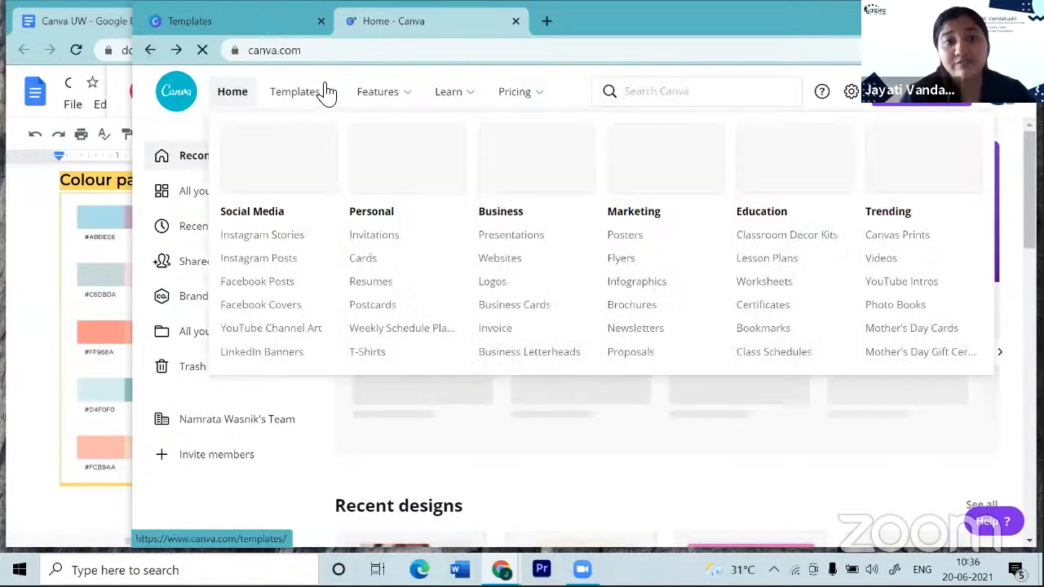
pyautogui.moveTo(396, 104)
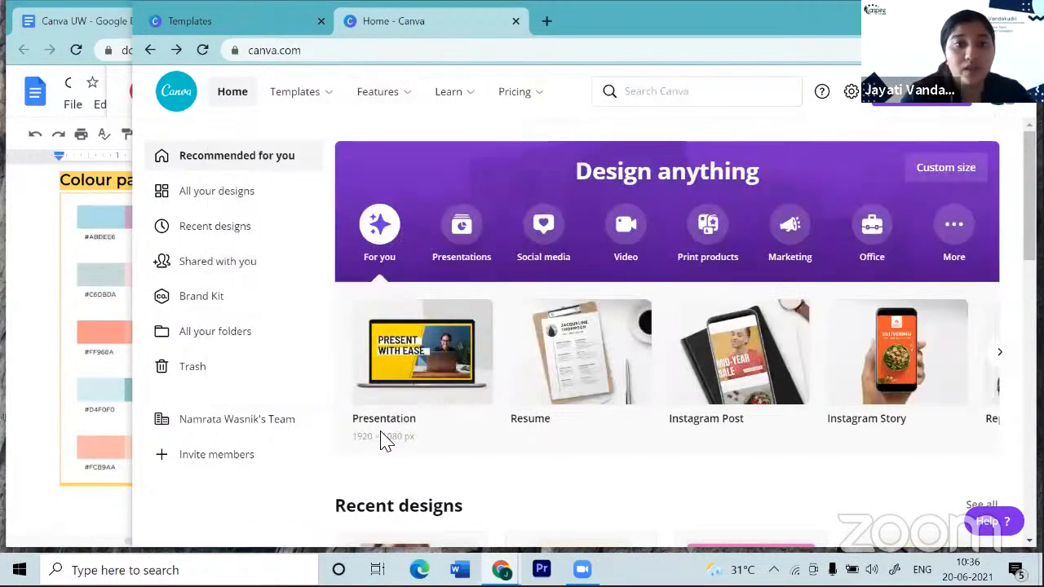
pyautogui.scroll(-1, 357, 403)
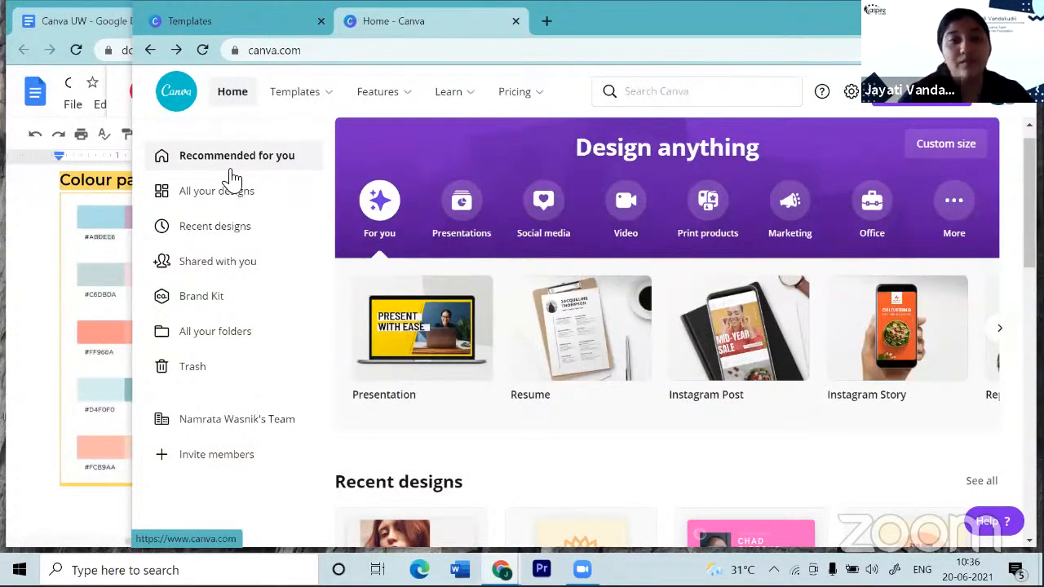
pyautogui.scroll(-1, 354, 359)
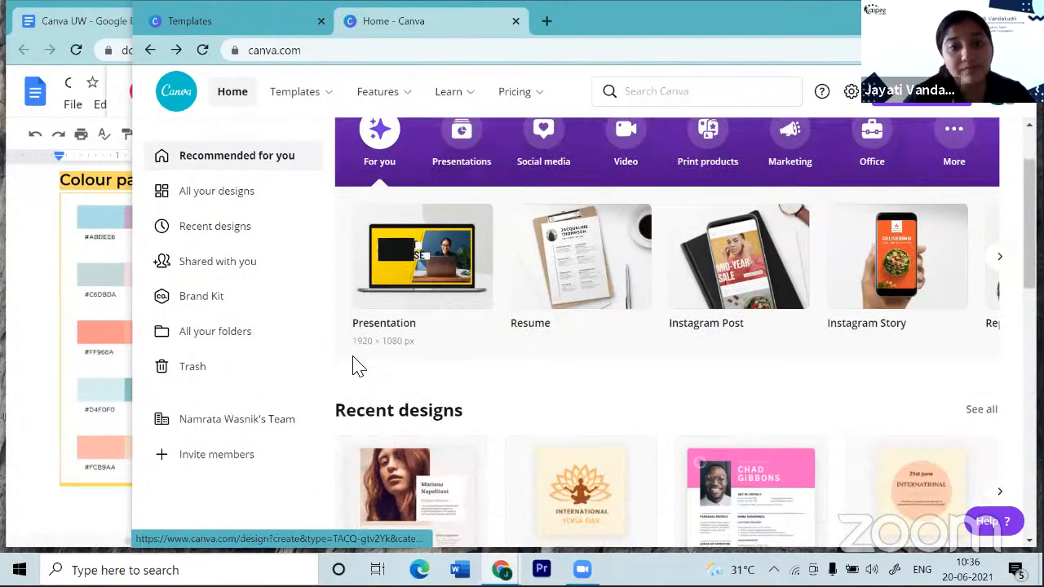
pyautogui.scroll(-7, 356, 367)
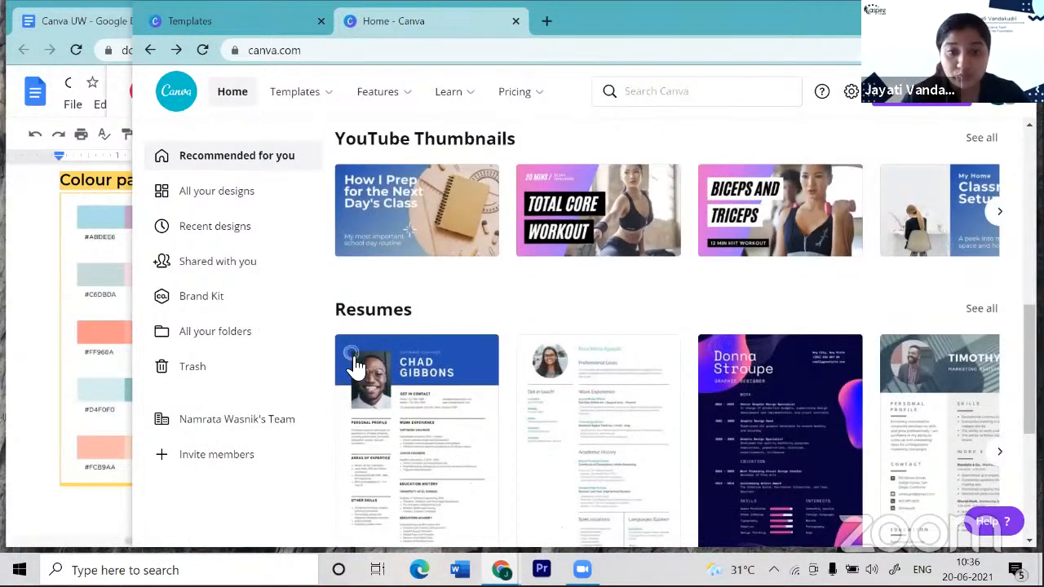
pyautogui.scroll(-4, 357, 367)
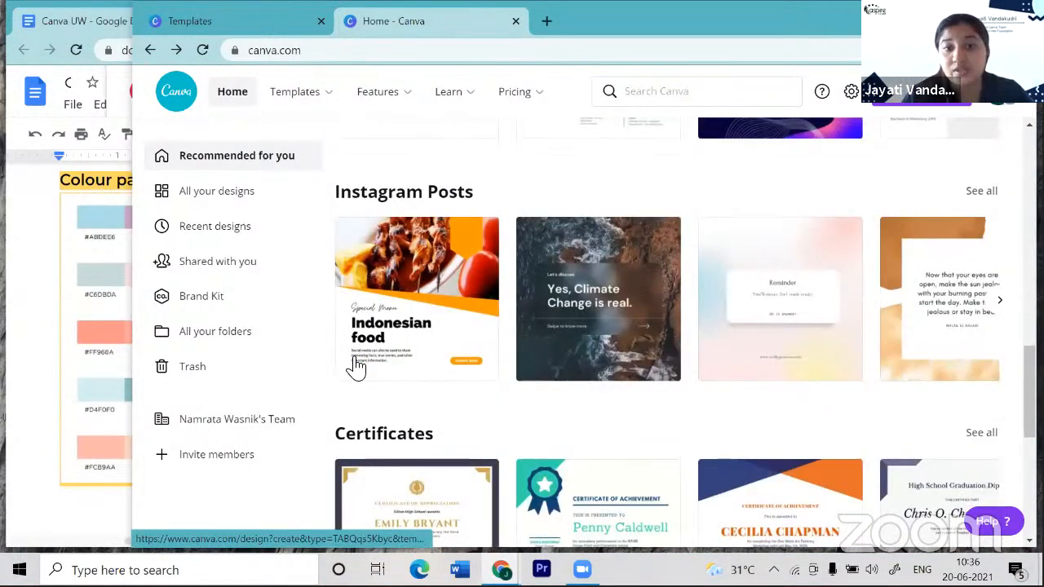
pyautogui.scroll(3, 357, 367)
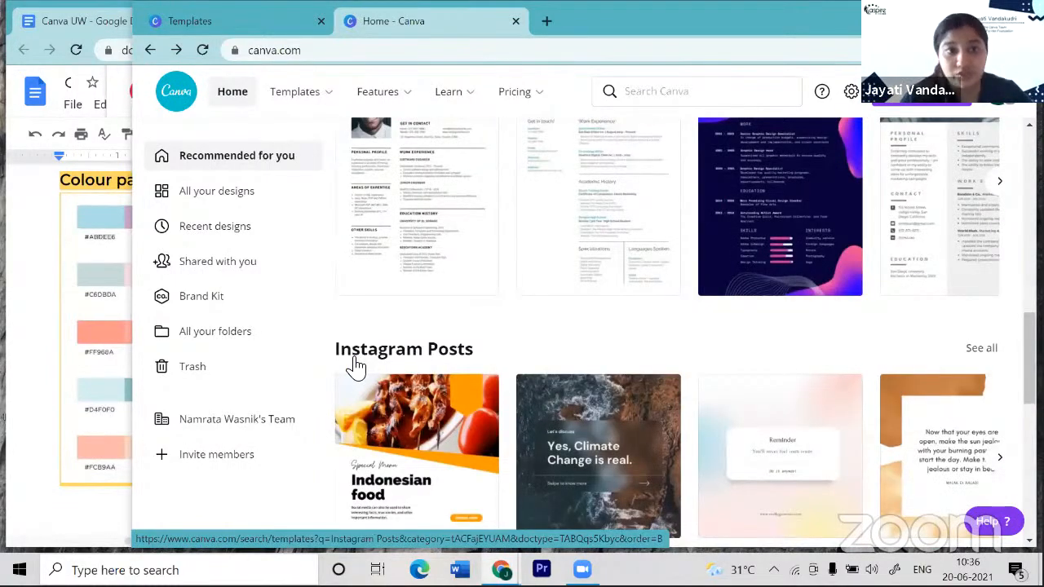
pyautogui.scroll(2, 356, 367)
pyautogui.scroll(1, 244, 219)
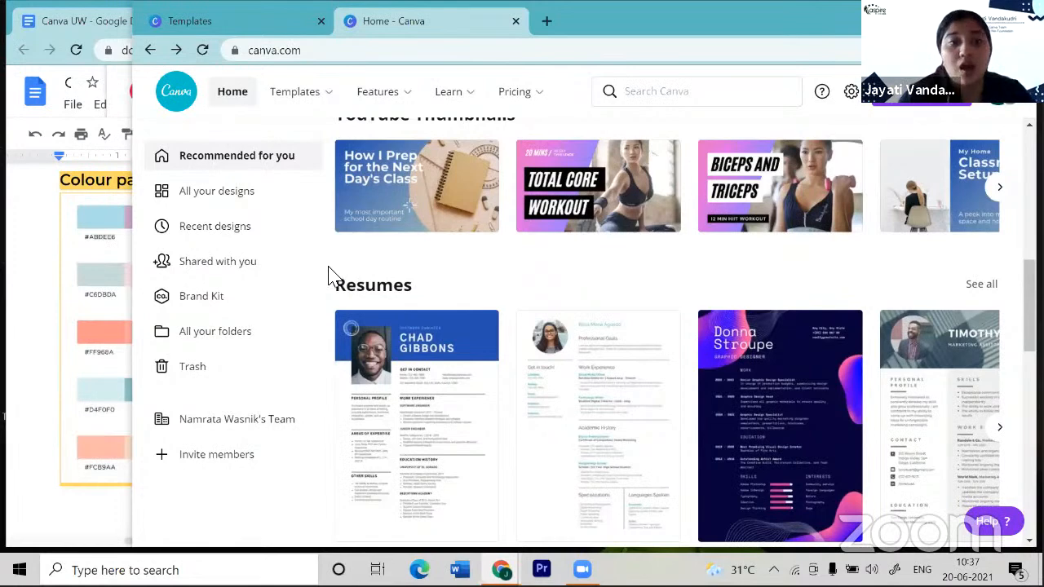
pyautogui.scroll(-1, 329, 276)
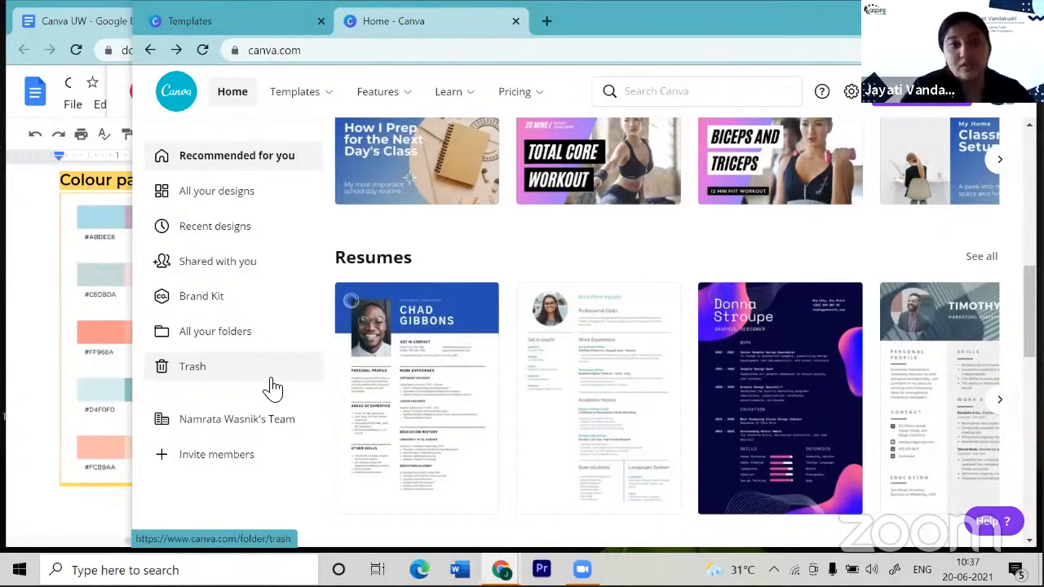
# - Look over the Brand Kit's brand colours, then open the All your folders overview
pyautogui.click(272, 304)
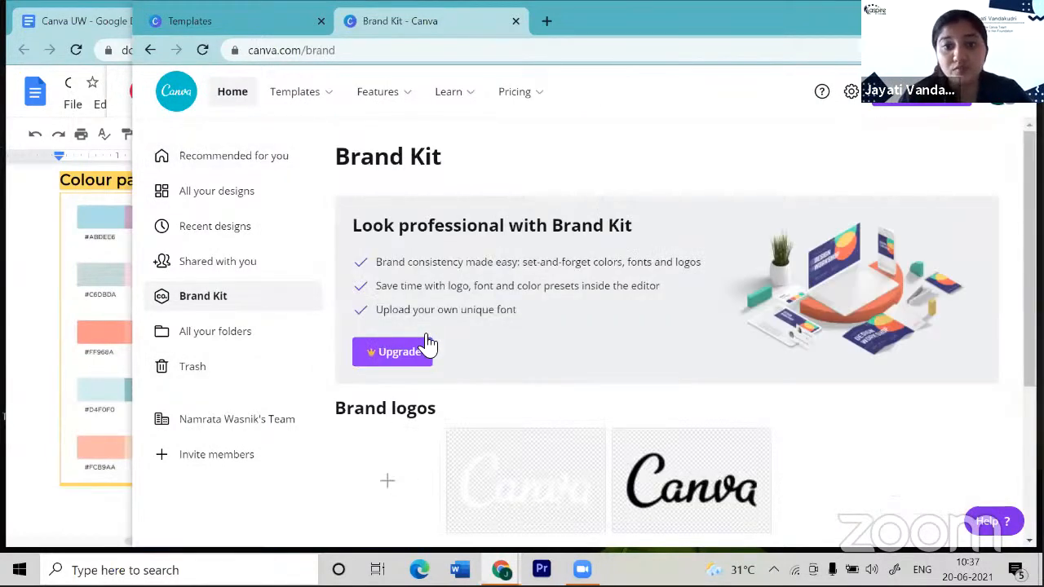
pyautogui.scroll(-3, 428, 343)
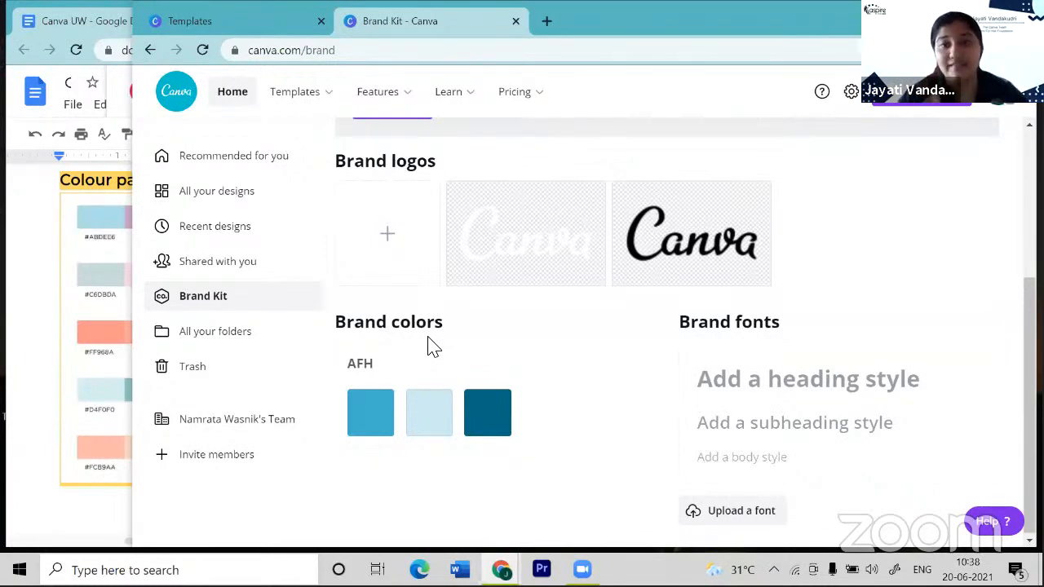
pyautogui.scroll(1, 391, 342)
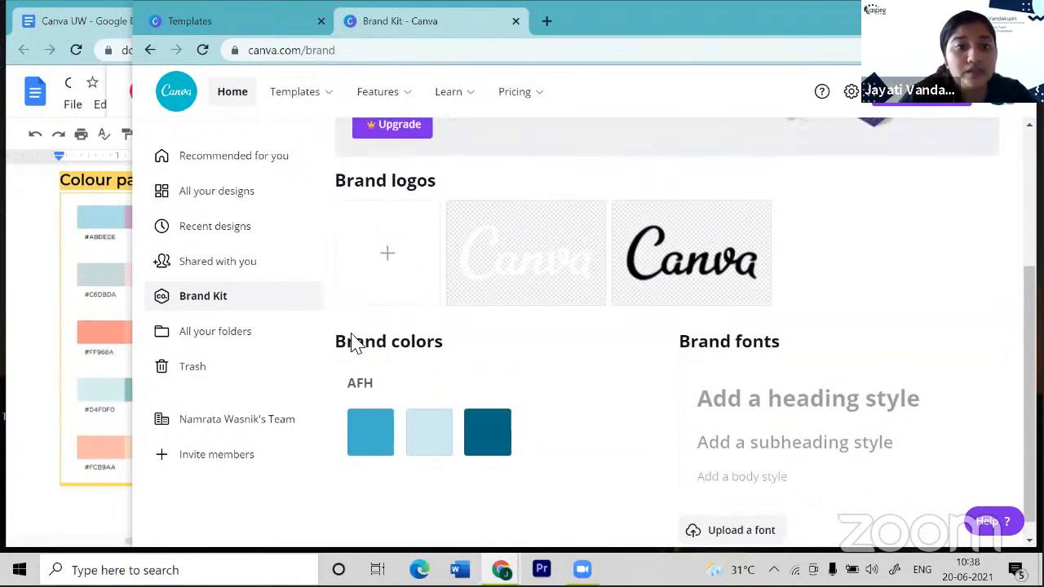
pyautogui.click(269, 346)
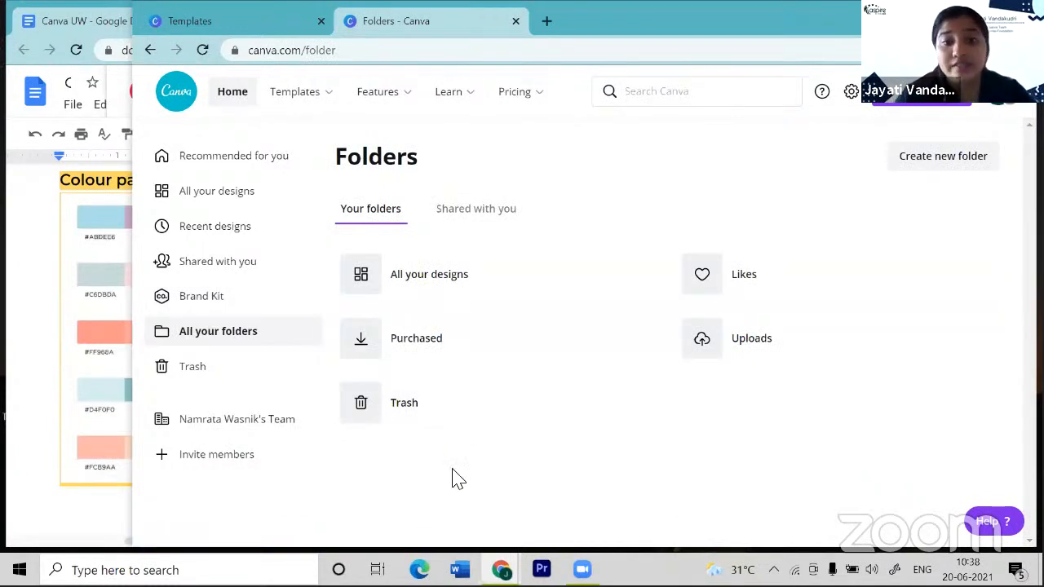
# - Check the Likes folder, then open the Trash folder and confirm it is empty
pyautogui.click(743, 294)
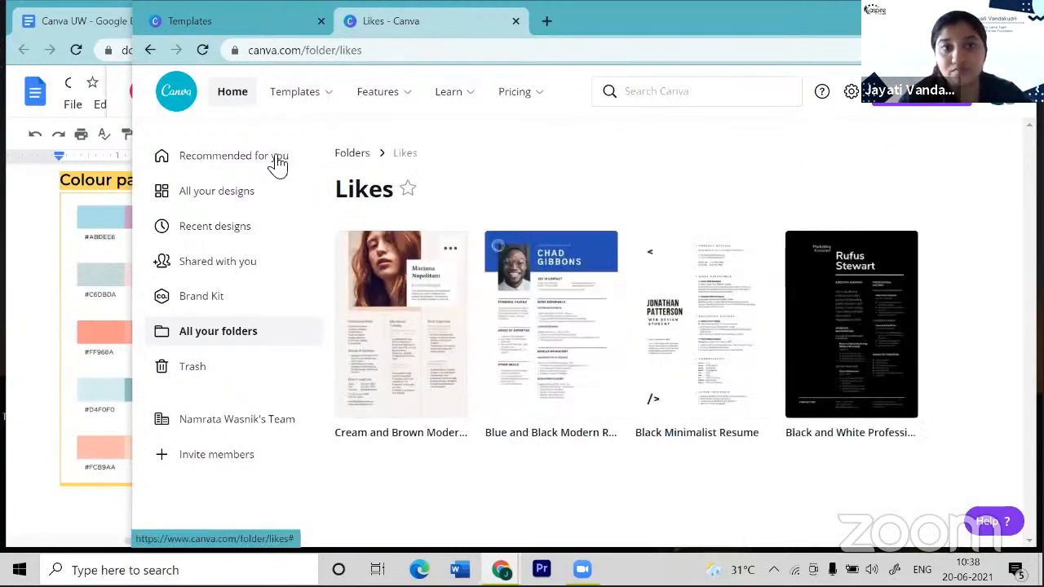
pyautogui.click(228, 332)
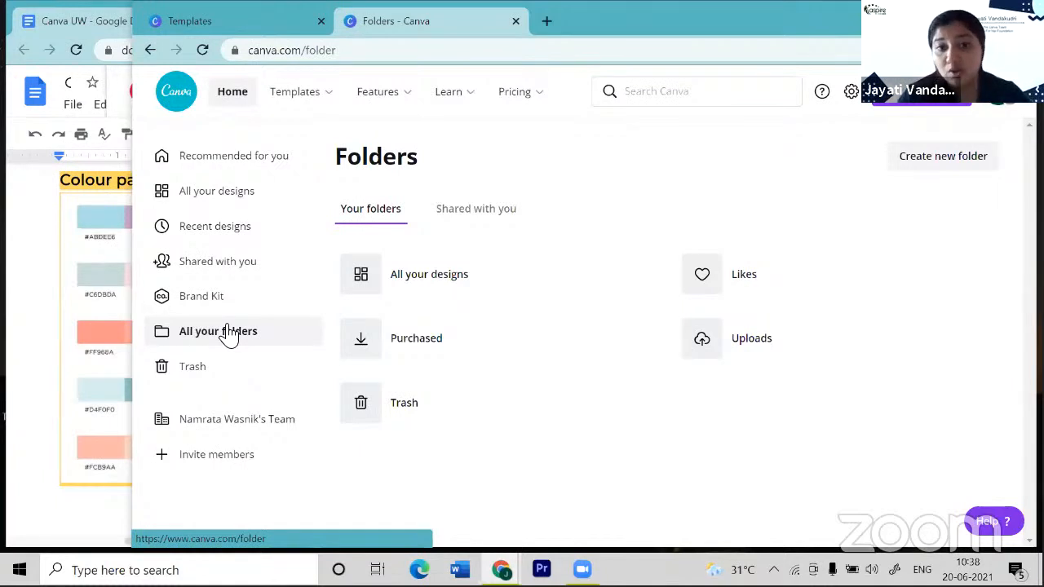
pyautogui.click(371, 414)
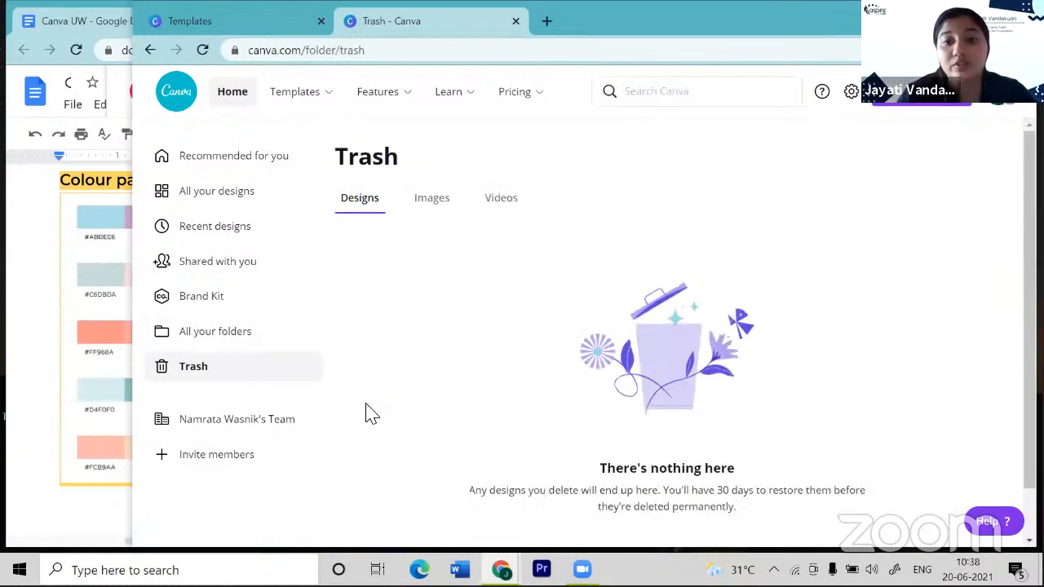
pyautogui.scroll(-1, 429, 415)
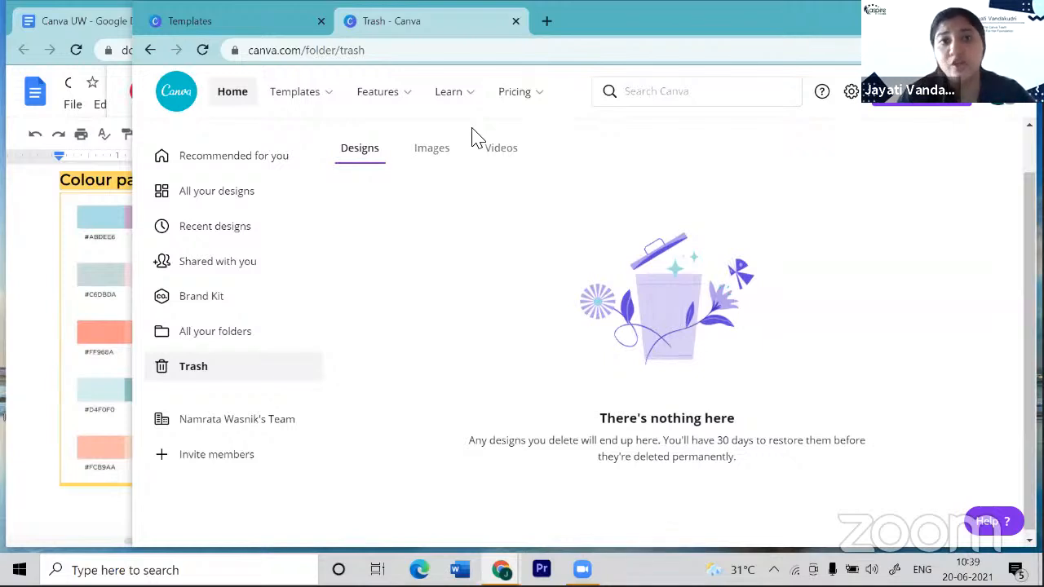
# - Open the Create a design list offering Presentation, Resume, Instagram Post and Poster
pyautogui.moveTo(473, 107)
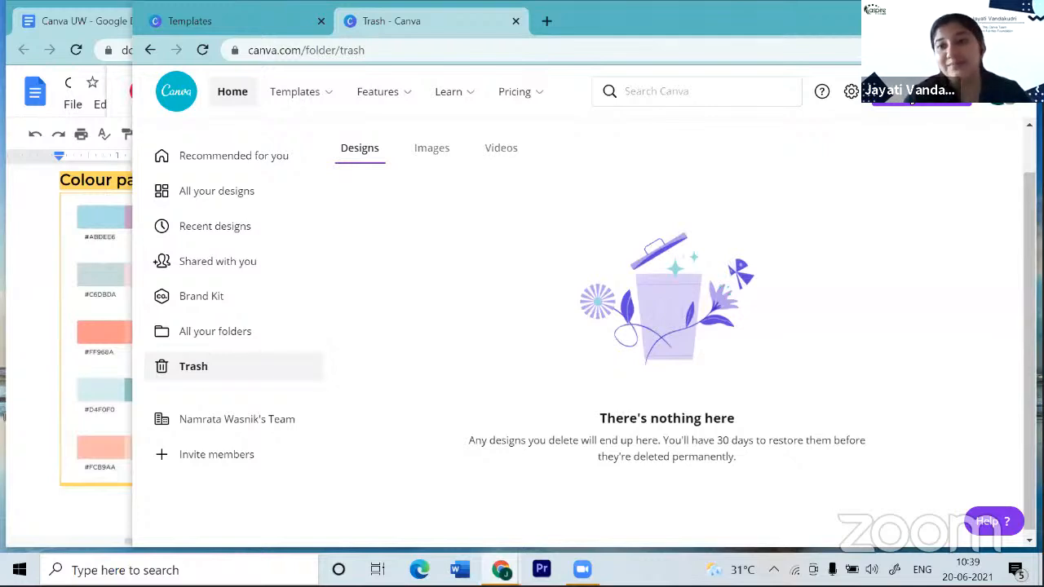
pyautogui.click(946, 110)
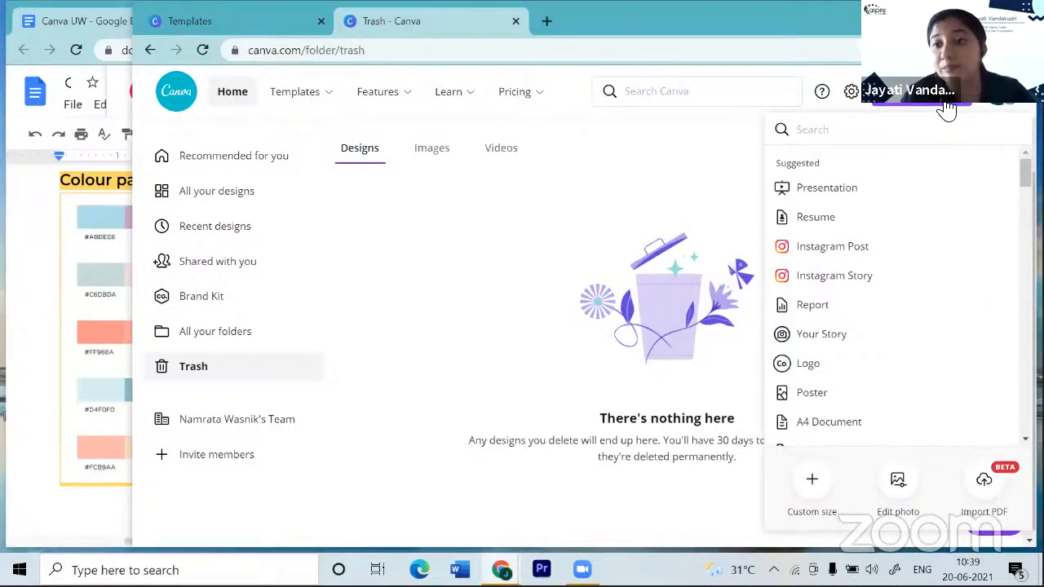
# - Start a new blank Instagram Post design from the Suggested list
pyautogui.click(814, 253)
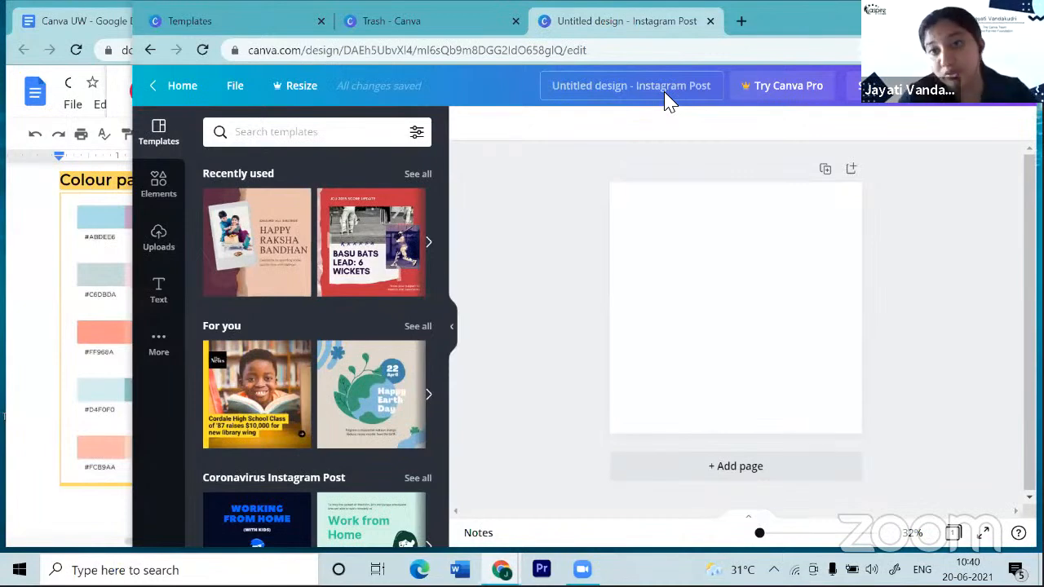
# - Replace the default 'Untitled design' title with 'Yoga Day'
pyautogui.click(711, 89)
pyautogui.press('BackSpace')
pyautogui.write('Yoga')
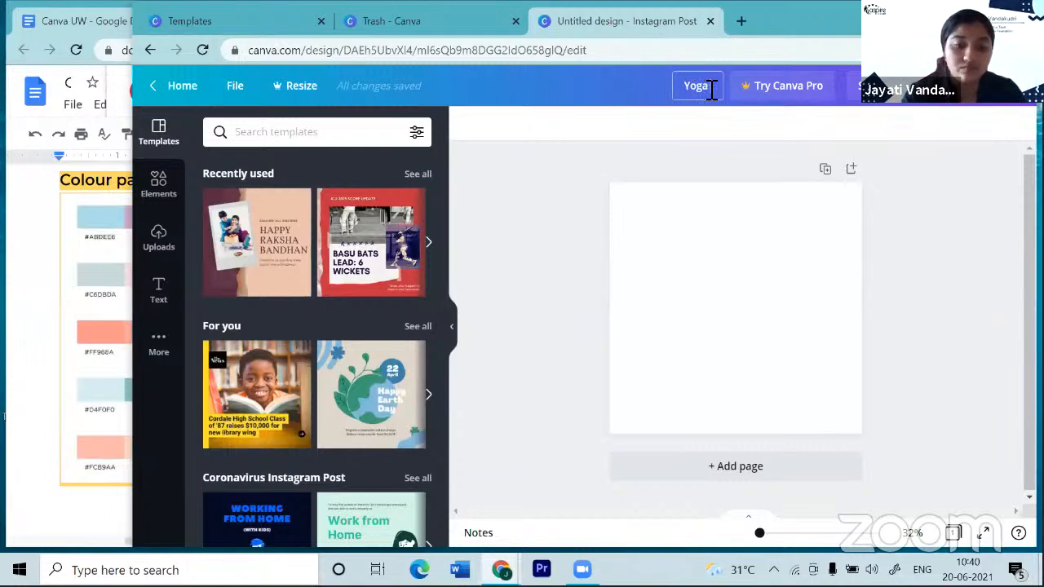
pyautogui.write(' Day')
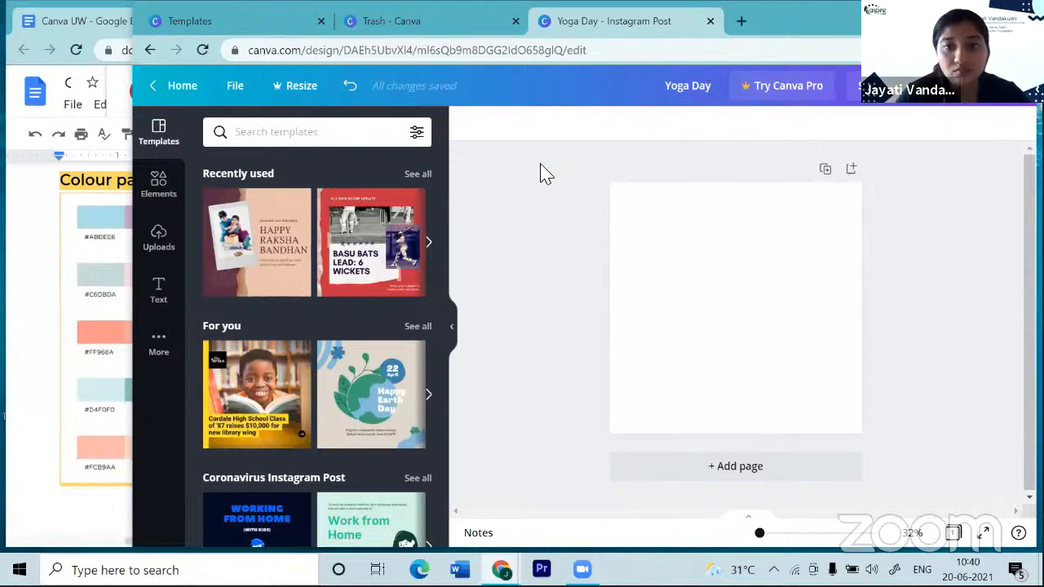
pyautogui.click(680, 258)
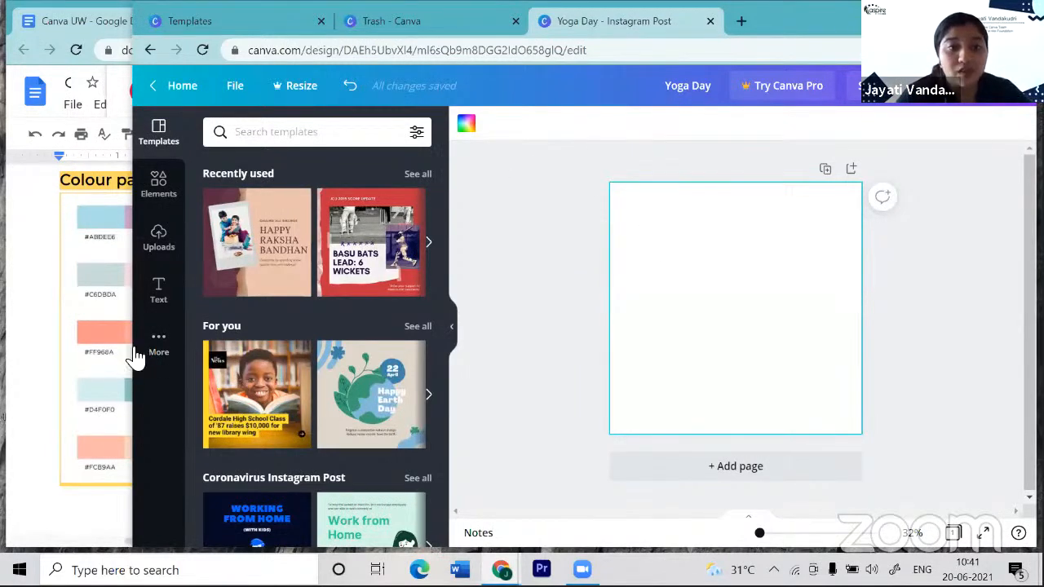
# - Set the page background to a custom muted yellow, #D1CD5E
pyautogui.click(465, 124)
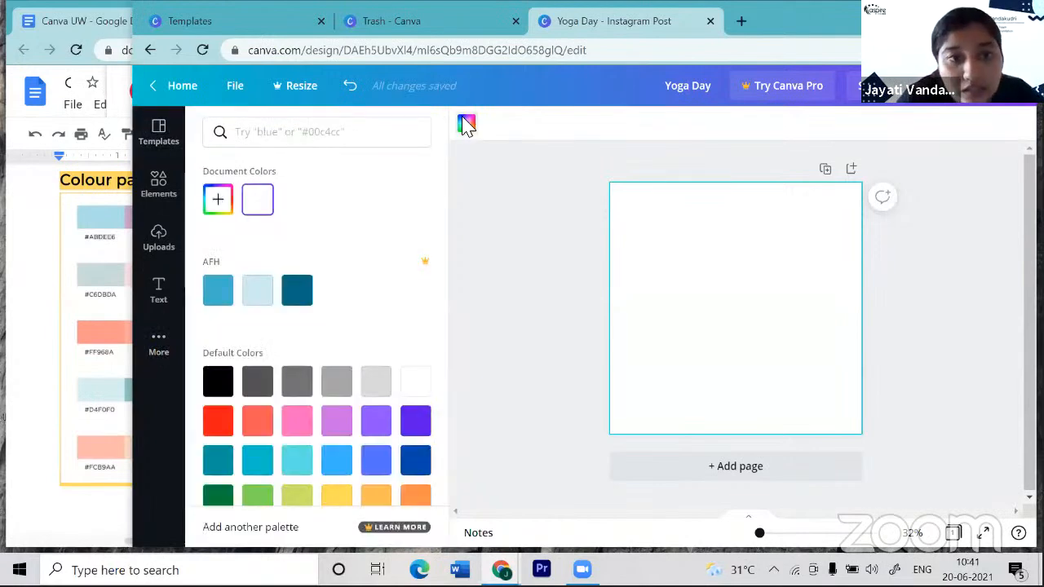
pyautogui.click(223, 216)
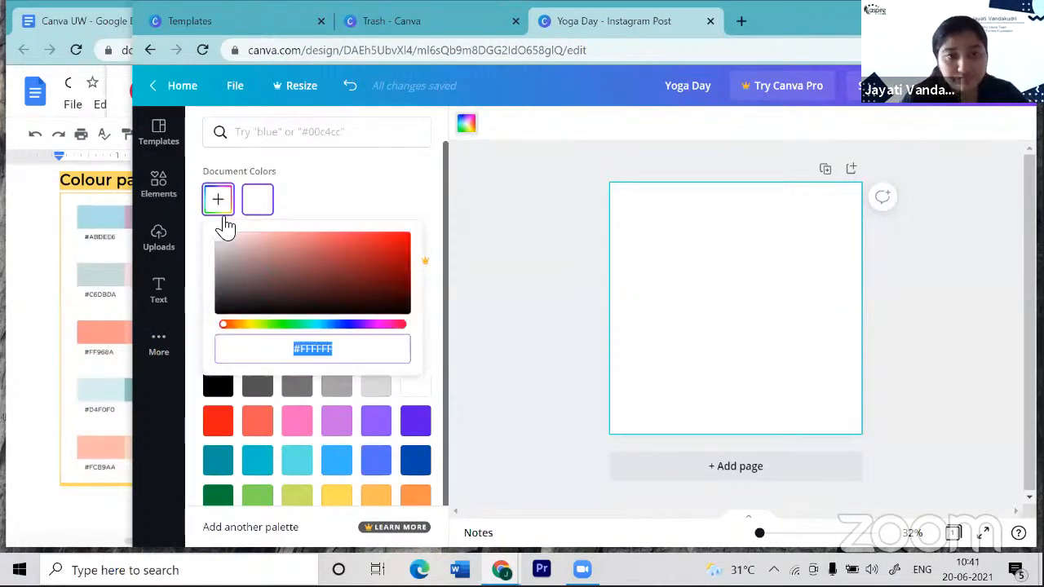
pyautogui.click(253, 324)
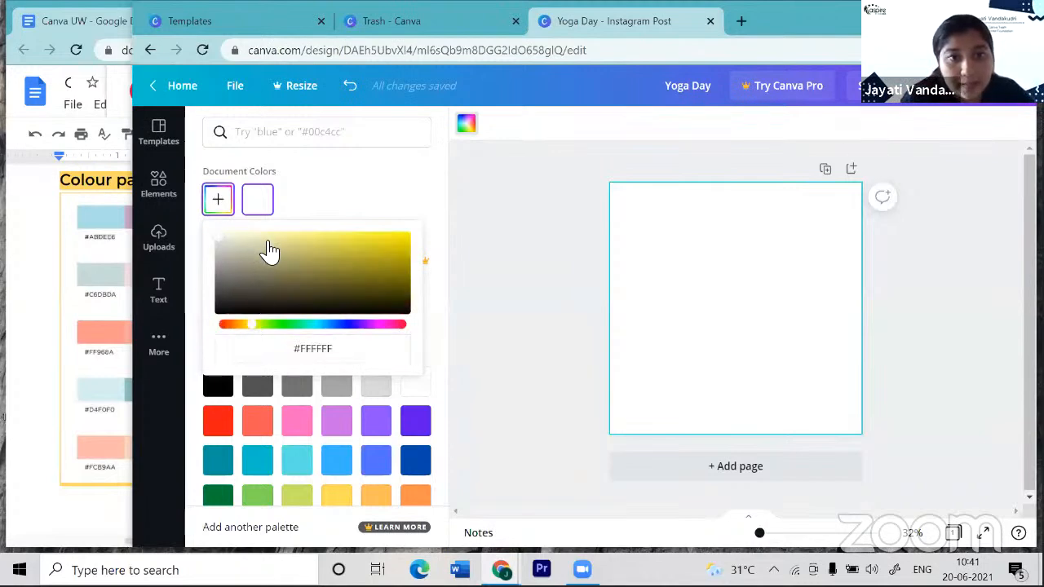
pyautogui.moveTo(223, 247); pyautogui.dragTo(322, 247)
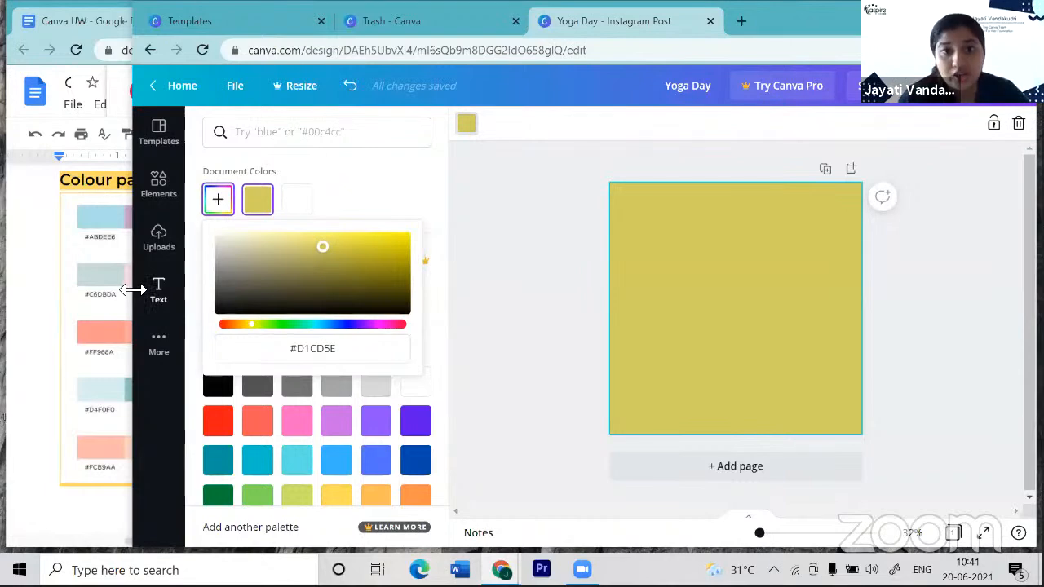
pyautogui.moveTo(133, 290); pyautogui.dragTo(318, 284)
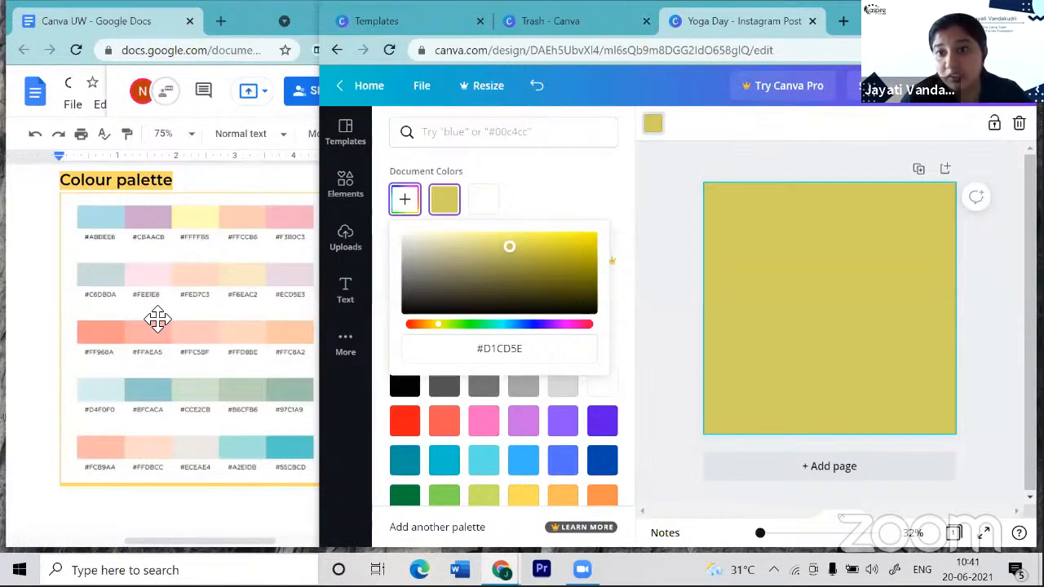
# - Replace the background with the cream #FAF5DD copied from the Docs palette notes
pyautogui.scroll(-2, 155, 319)
pyautogui.scroll(-3, 157, 318)
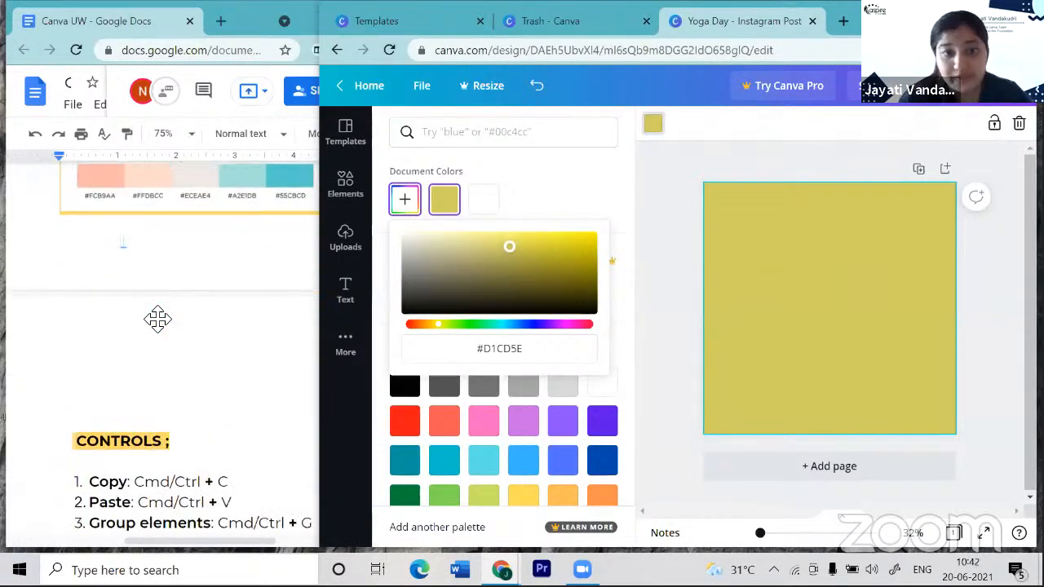
pyautogui.scroll(-2, 157, 319)
pyautogui.scroll(-5, 158, 319)
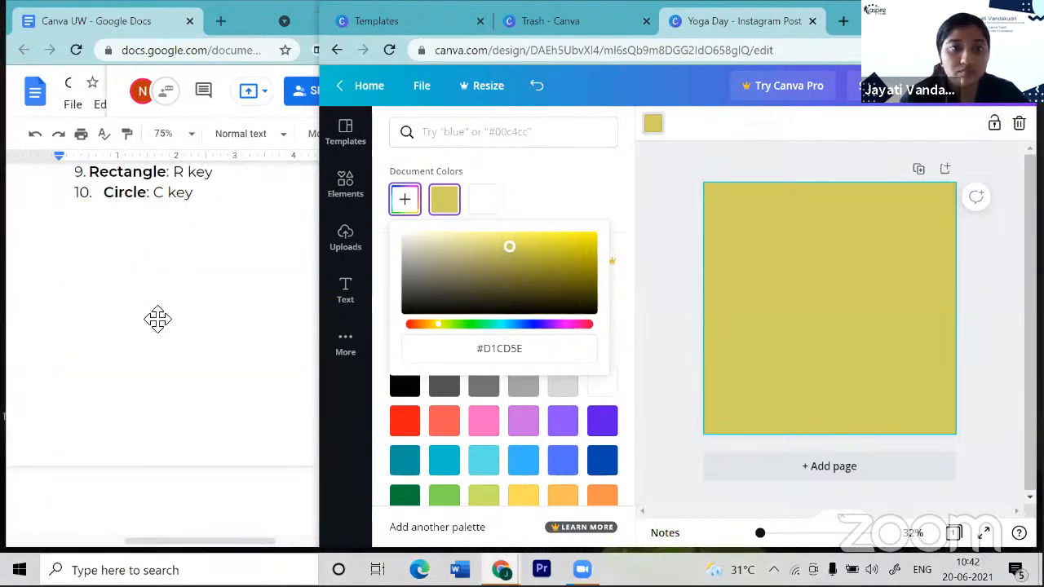
pyautogui.scroll(-8, 157, 319)
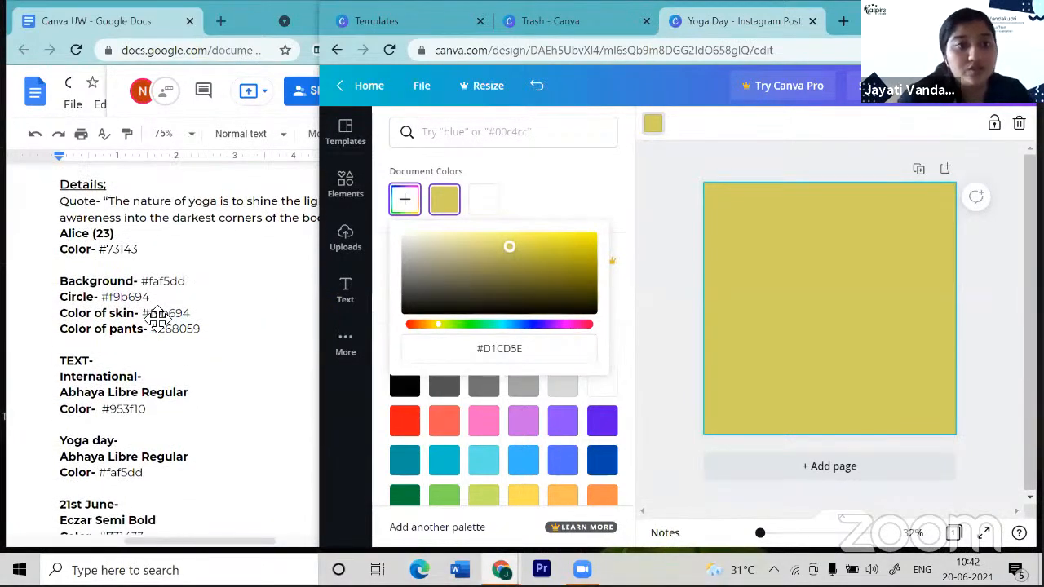
pyautogui.moveTo(141, 282); pyautogui.dragTo(195, 287)
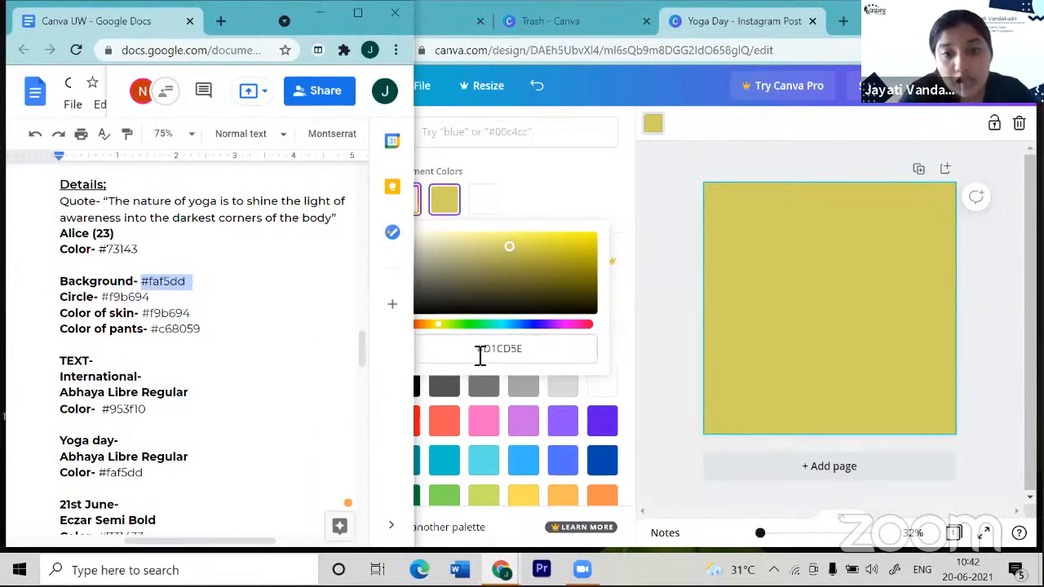
pyautogui.click(538, 352)
pyautogui.click(542, 353)
pyautogui.write('#')
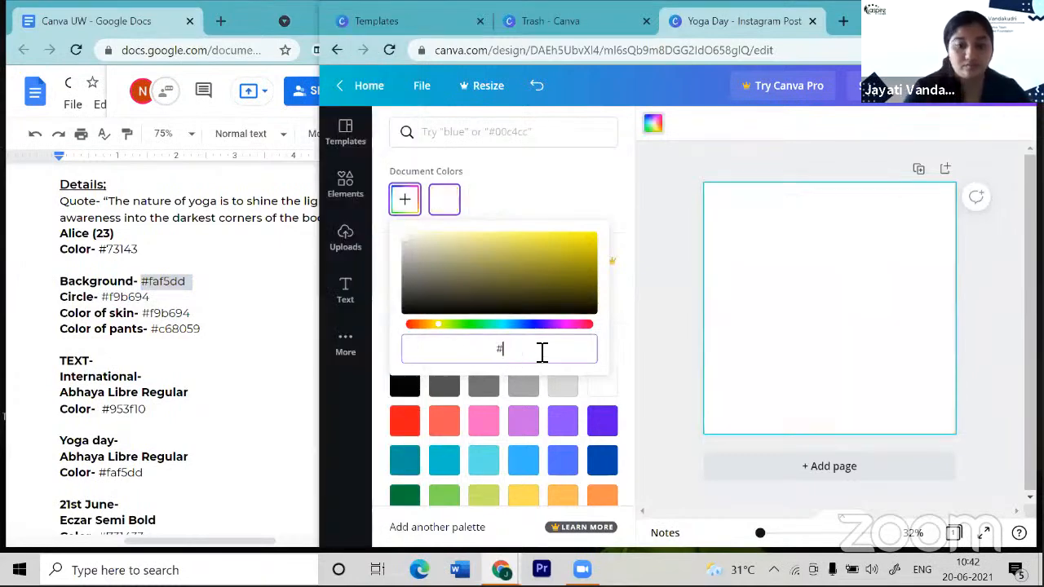
pyautogui.write('FAF5DD')
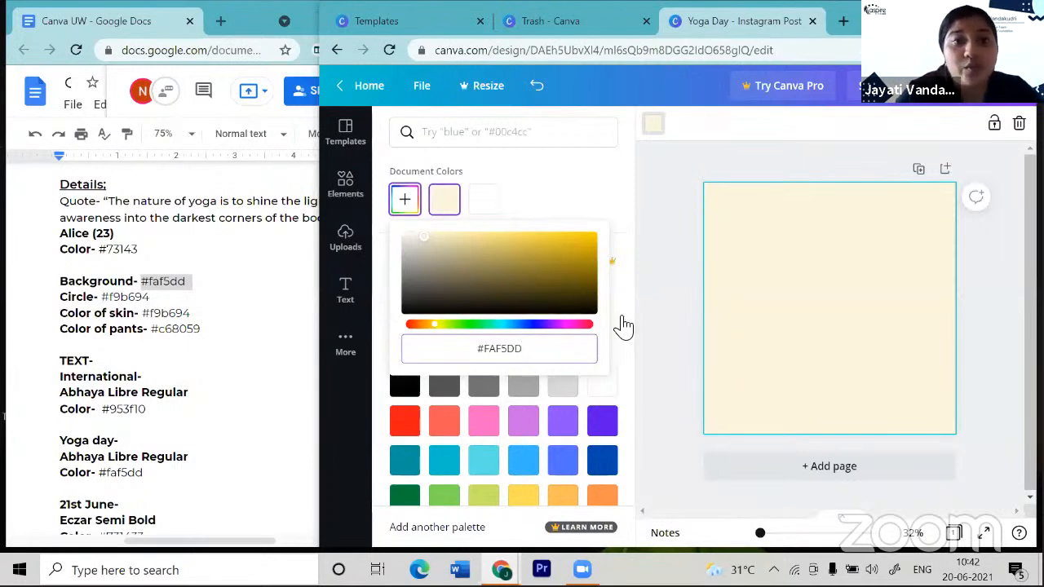
pyautogui.click(353, 200)
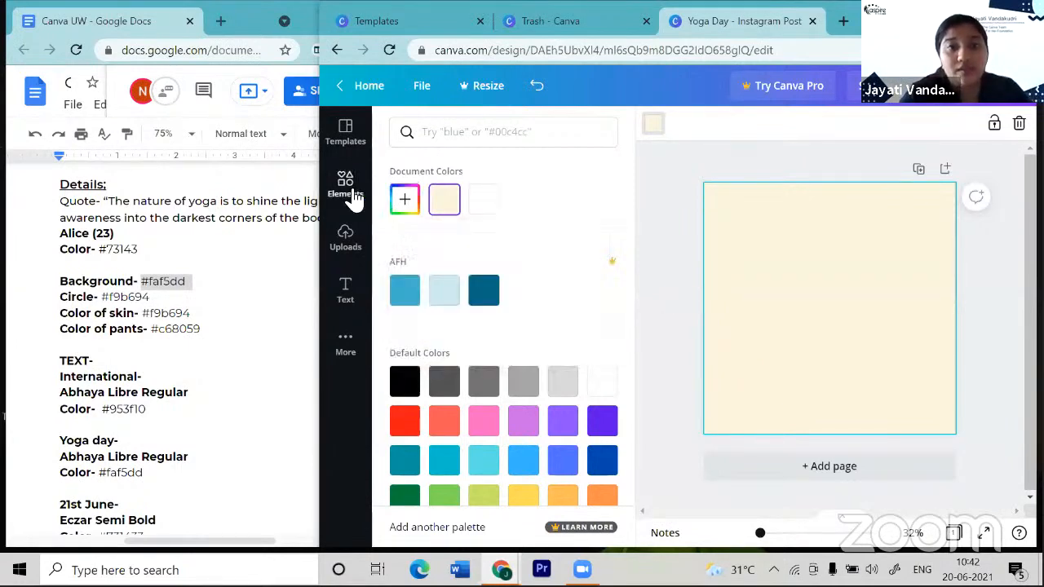
# - Browse the Elements library to Lines & Shapes and add a circle with the C shortcut
pyautogui.click(353, 199)
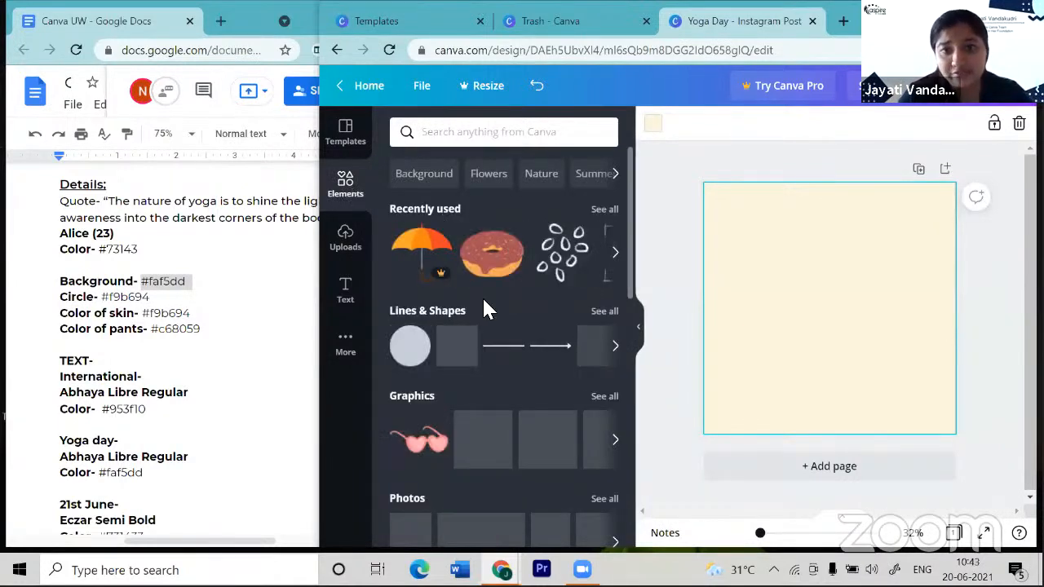
pyautogui.scroll(-1, 484, 302)
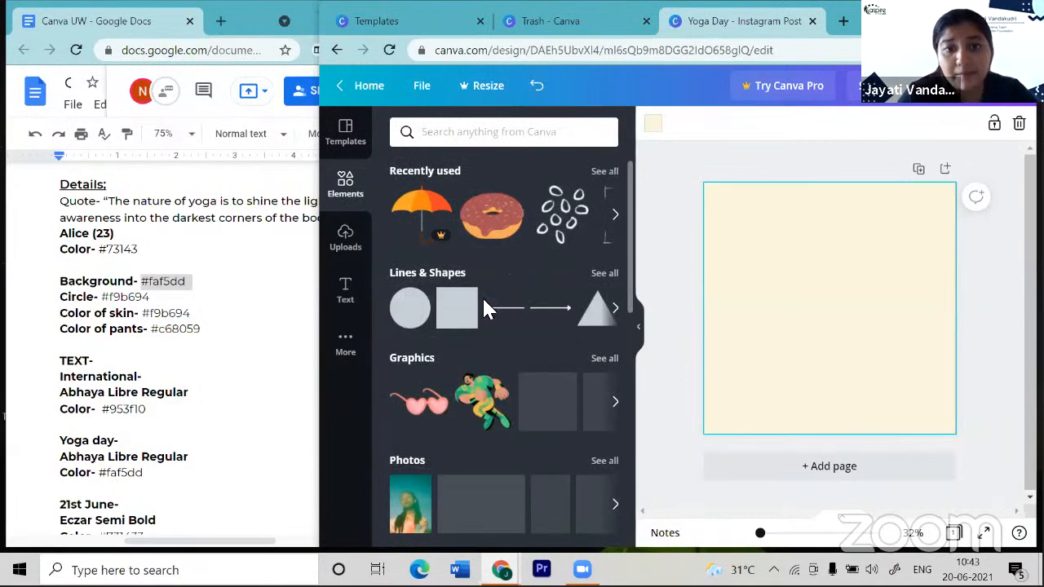
pyautogui.scroll(1, 483, 300)
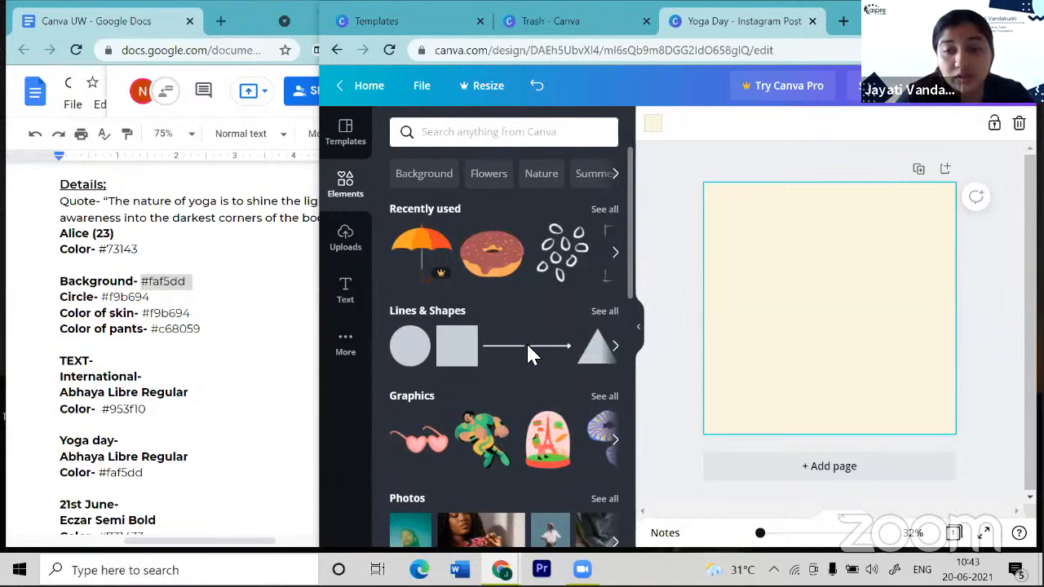
pyautogui.scroll(-4, 527, 347)
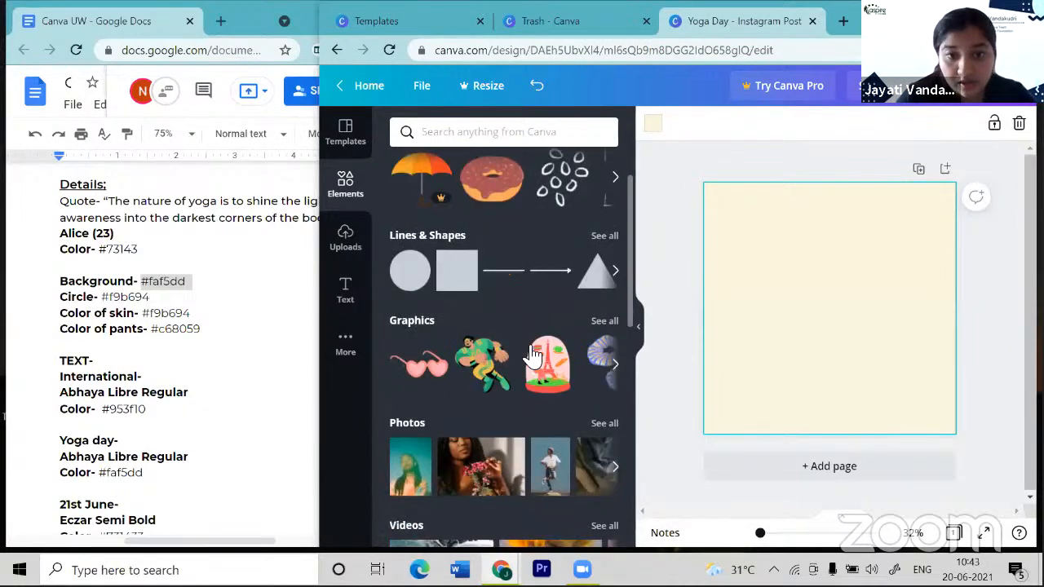
pyautogui.scroll(-6, 529, 356)
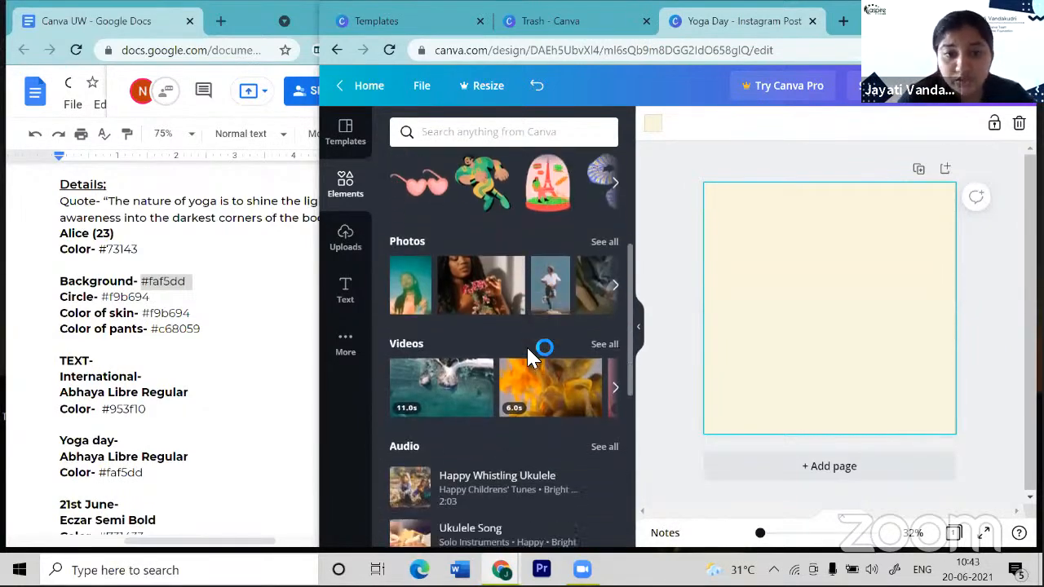
pyautogui.scroll(-3, 530, 355)
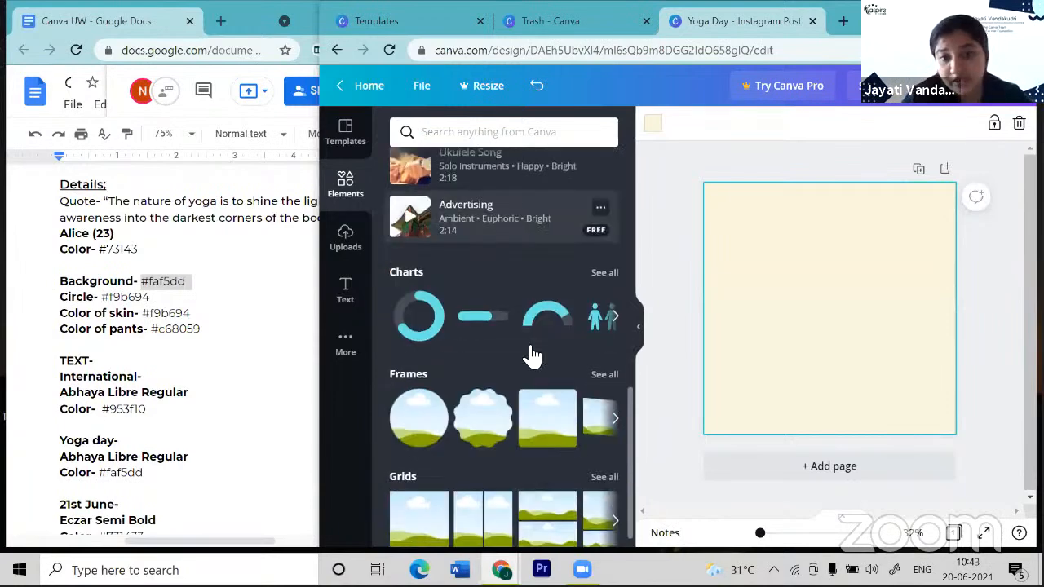
pyautogui.scroll(12, 530, 354)
pyautogui.scroll(2, 526, 342)
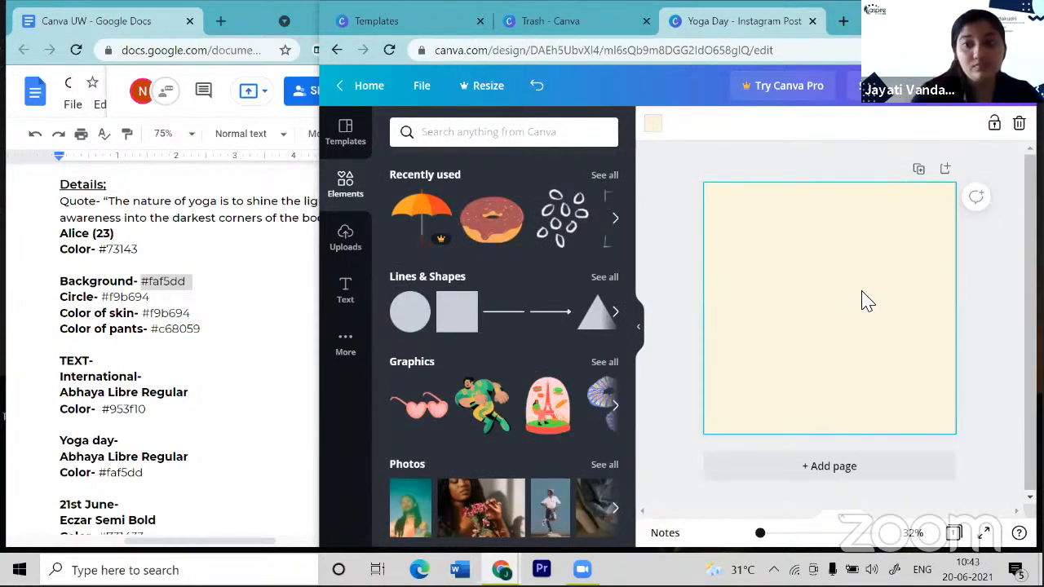
pyautogui.press('c')
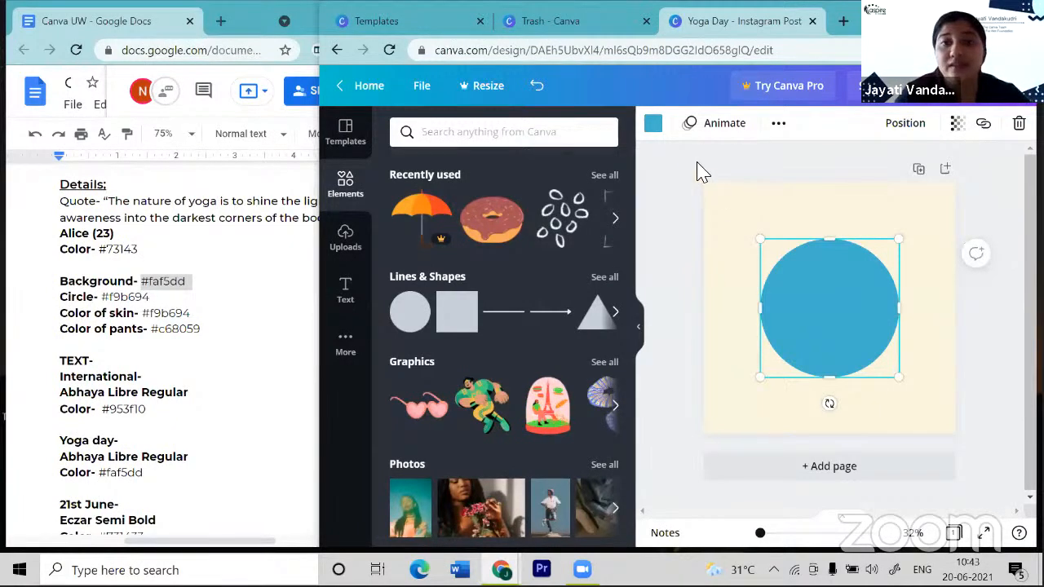
# - Enlarge the blue circle in two passes and centre it horizontally on the page
pyautogui.click(655, 129)
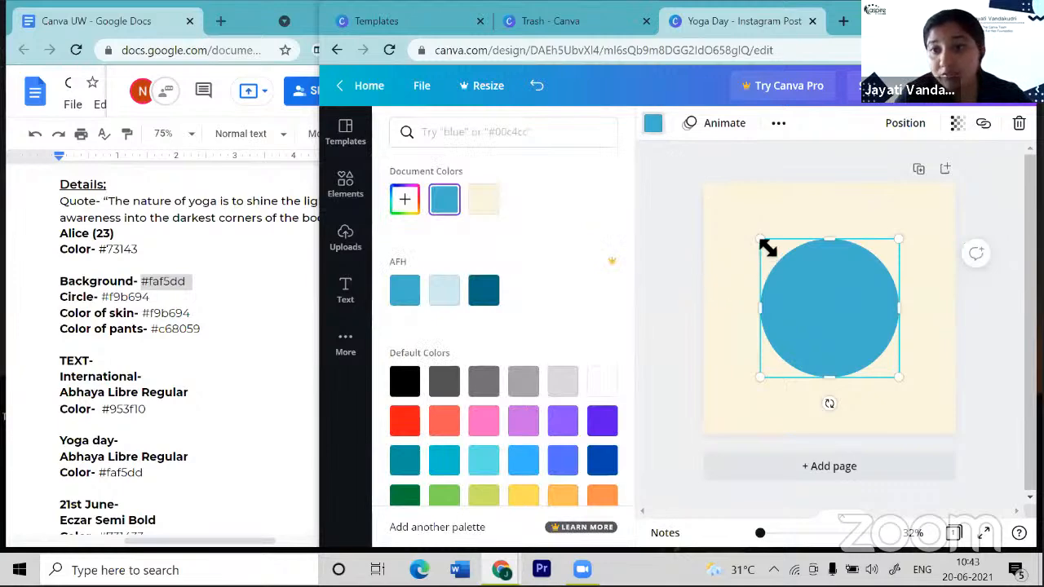
pyautogui.moveTo(766, 247); pyautogui.dragTo(724, 207)
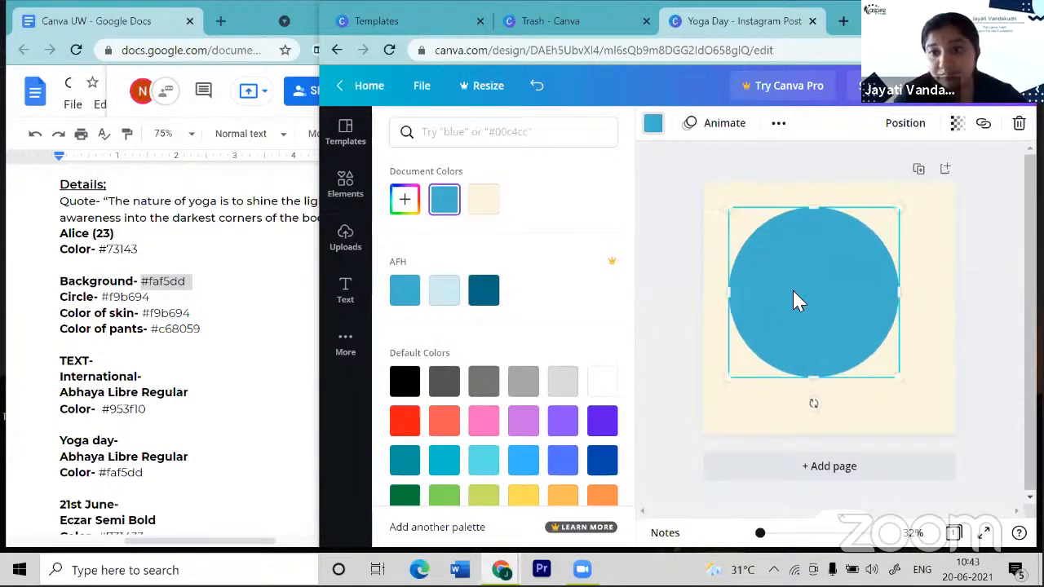
pyautogui.moveTo(817, 301); pyautogui.dragTo(818, 303)
pyautogui.moveTo(738, 214); pyautogui.dragTo(728, 201)
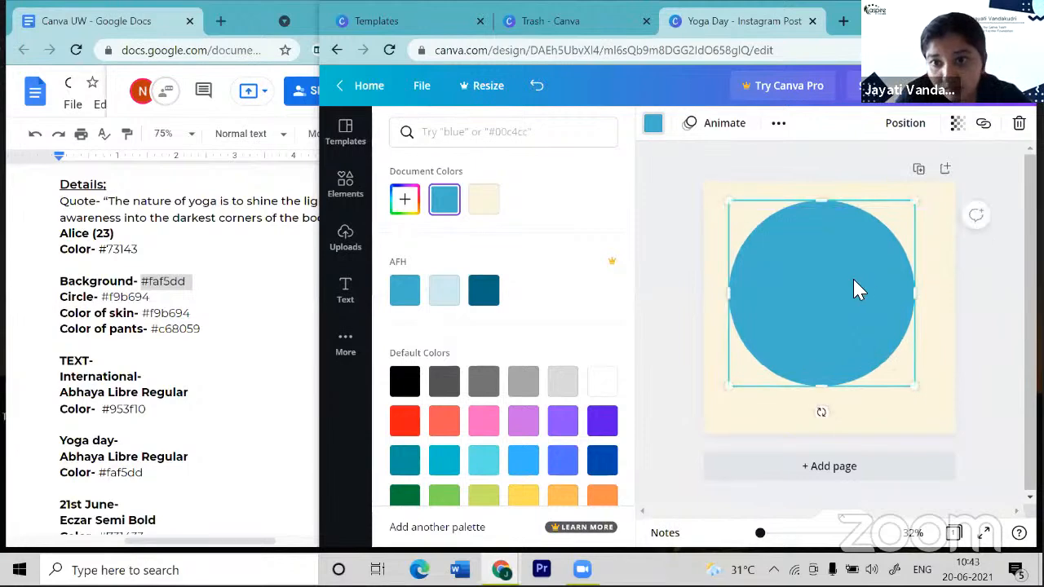
pyautogui.moveTo(867, 306); pyautogui.dragTo(867, 306)
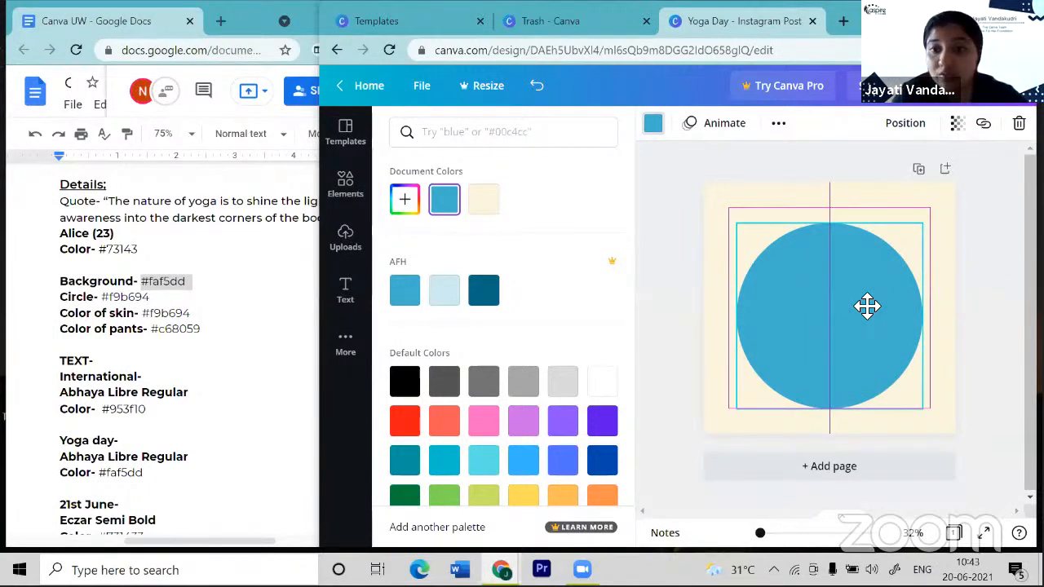
pyautogui.moveTo(863, 303); pyautogui.dragTo(863, 304)
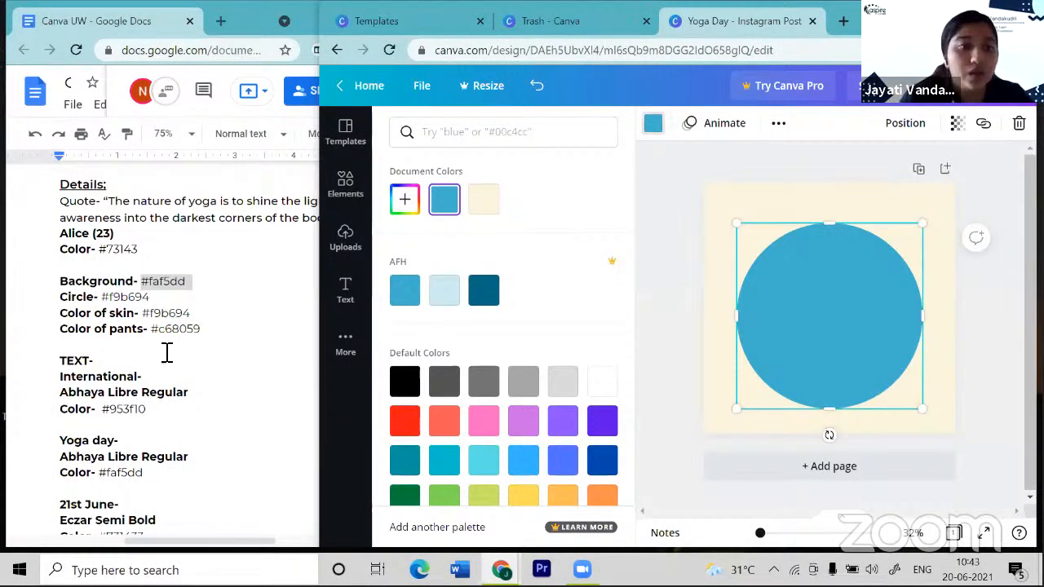
# - Colour the circle peach #F9B694, copied from the design notes
pyautogui.click(120, 303)
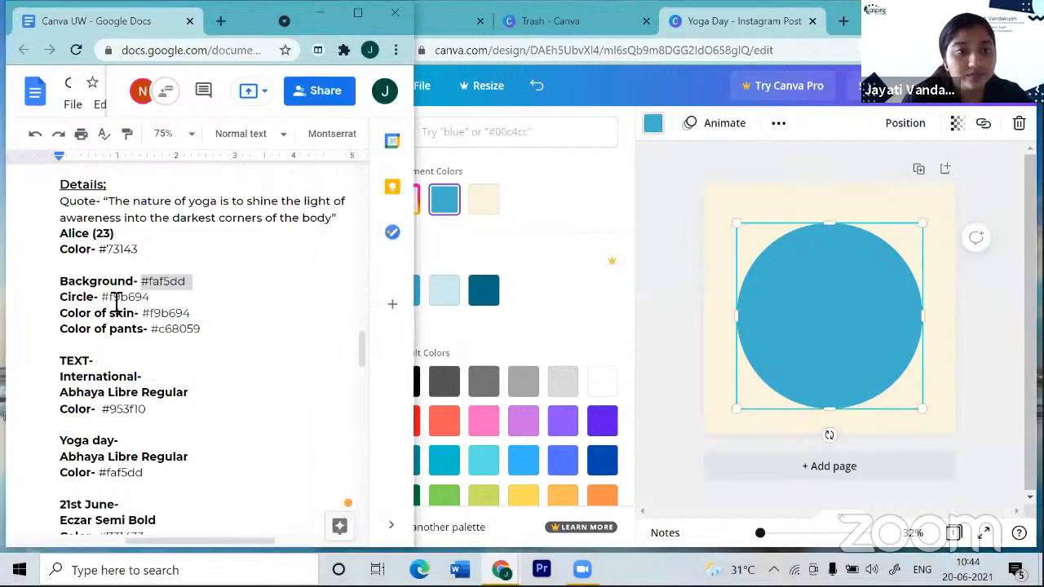
pyautogui.moveTo(106, 303); pyautogui.dragTo(152, 300)
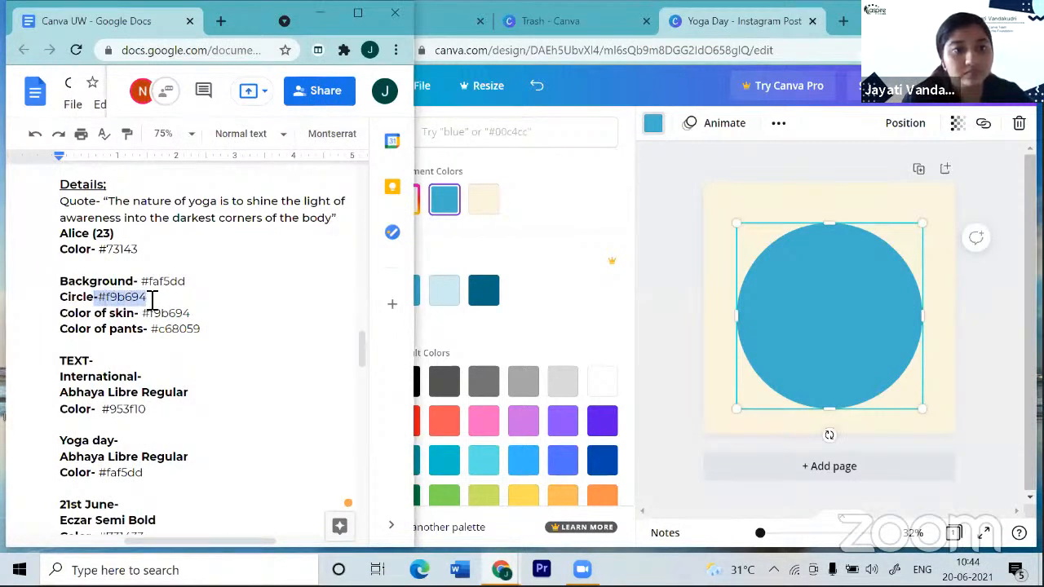
pyautogui.click(511, 144)
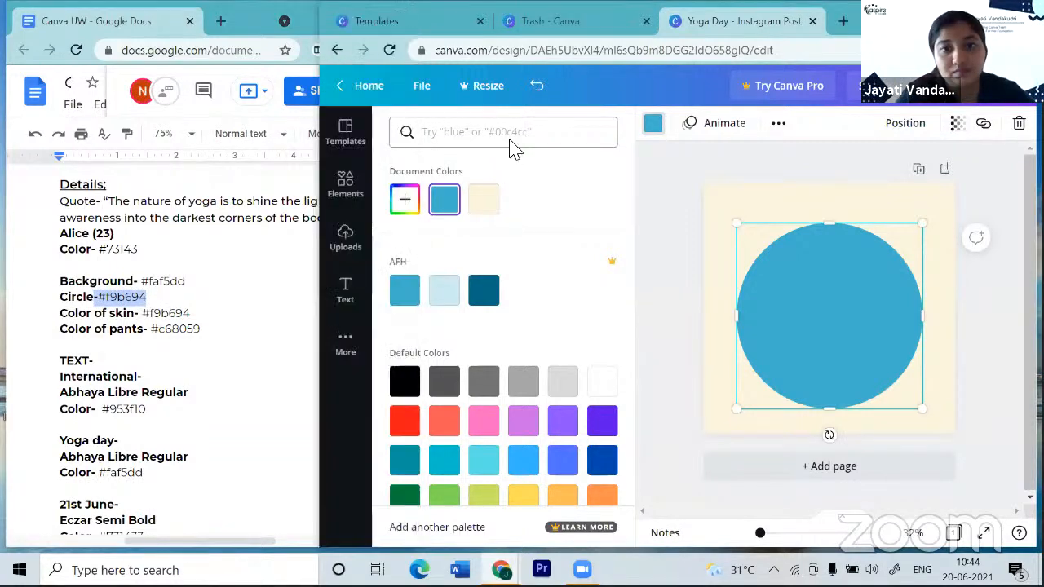
pyautogui.click(407, 201)
pyautogui.press('BackSpace')
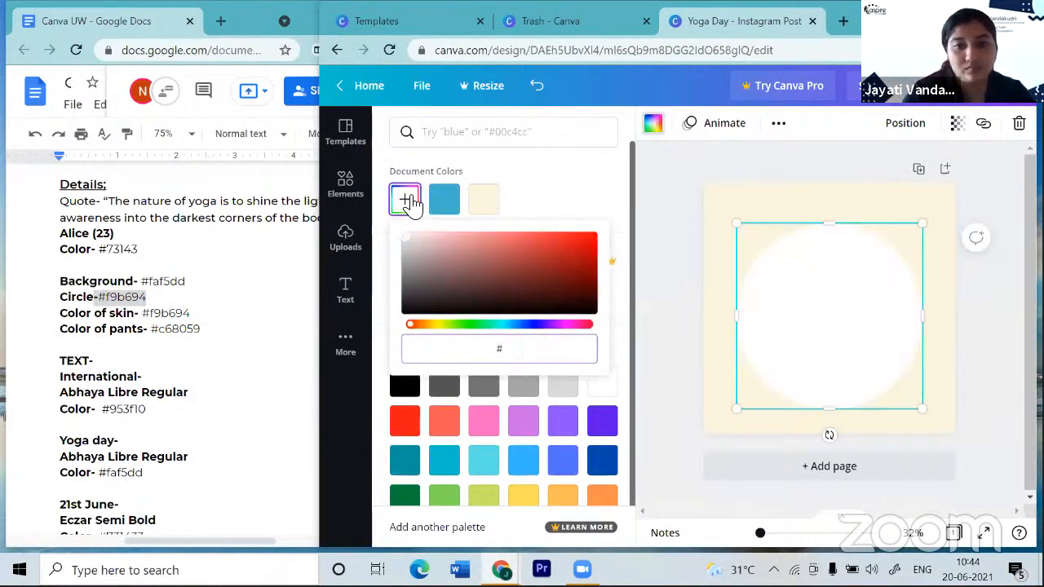
pyautogui.write('#F9B694')
pyautogui.click(980, 366)
# - Drag the peach circle onto the page's centre alignment guides
pyautogui.scroll(2, 980, 366)
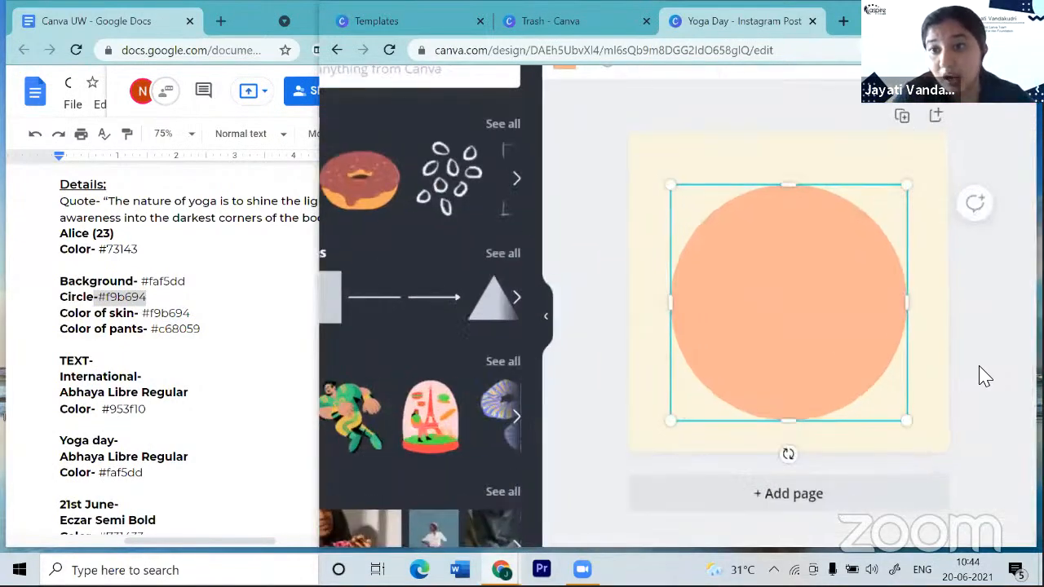
pyautogui.moveTo(820, 335); pyautogui.dragTo(828, 325)
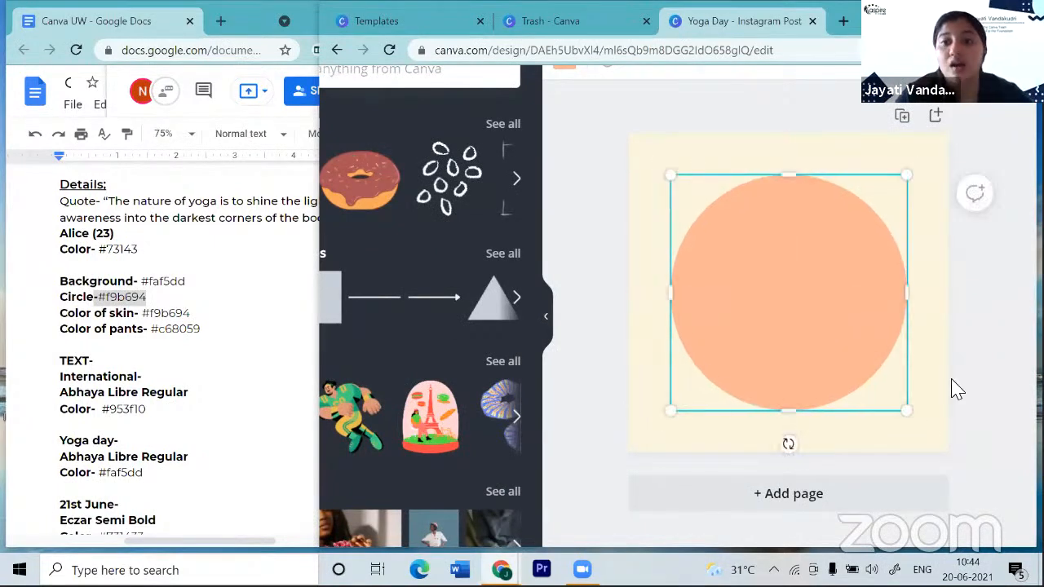
pyautogui.scroll(-2, 955, 387)
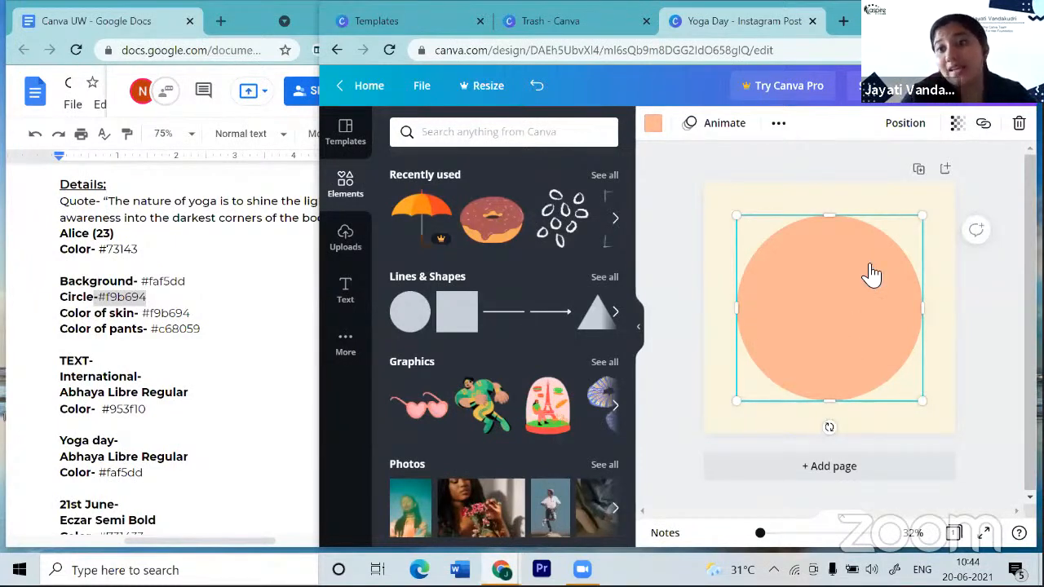
# - Set the peach circle's transparency to 60
pyautogui.click(959, 124)
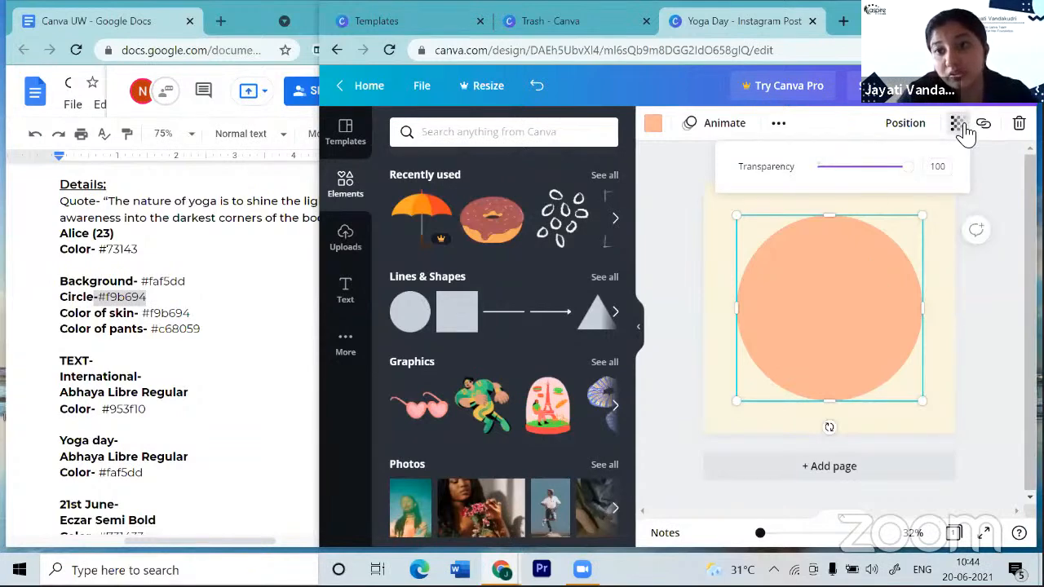
pyautogui.moveTo(902, 170); pyautogui.dragTo(876, 186)
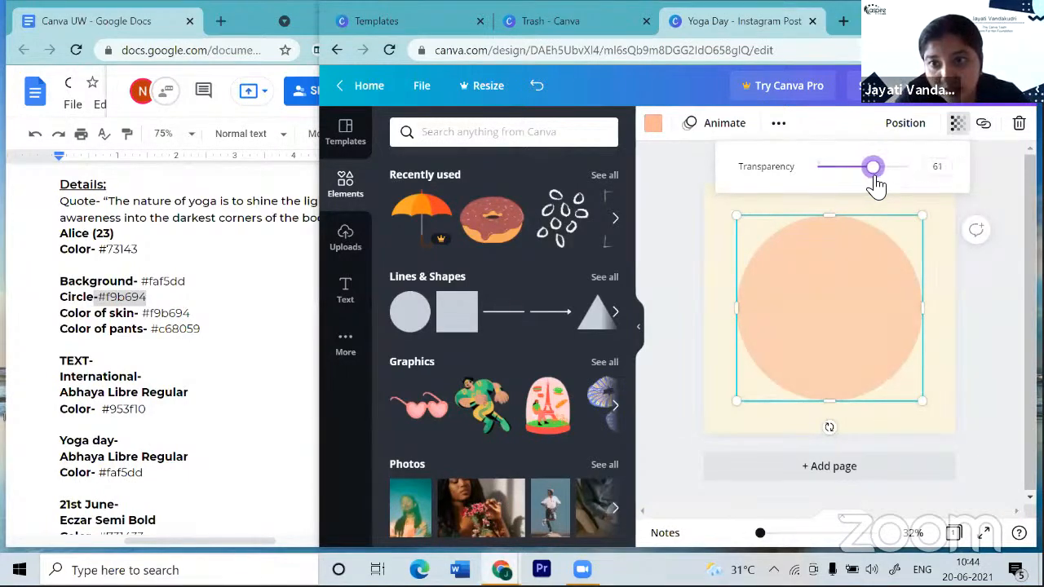
pyautogui.moveTo(875, 178); pyautogui.dragTo(874, 179)
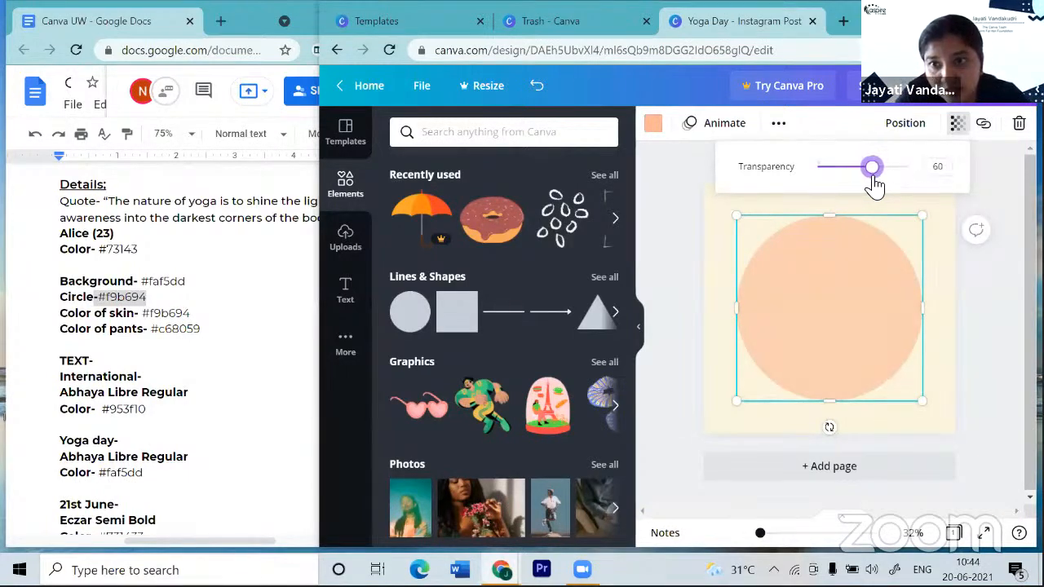
pyautogui.click(999, 203)
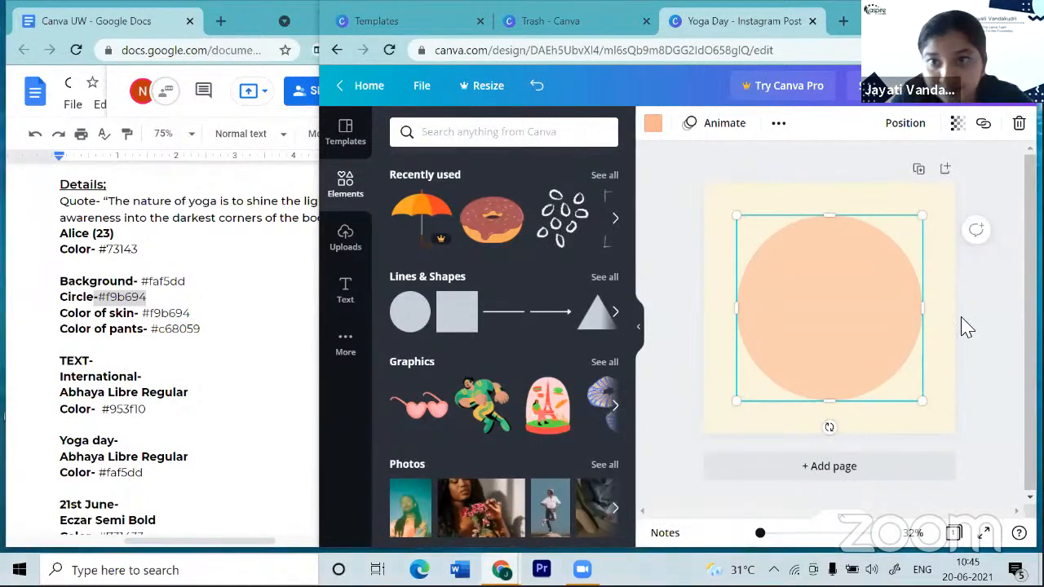
# - Deselect the circle and browse the Text panel's heading, subheading, body and styled presets
pyautogui.click(538, 134)
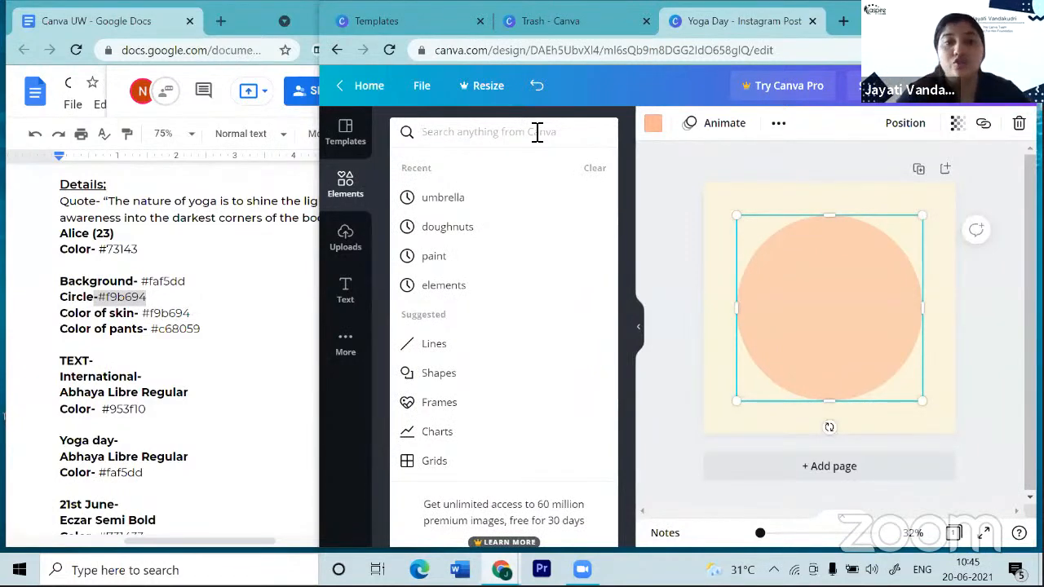
pyautogui.click(668, 196)
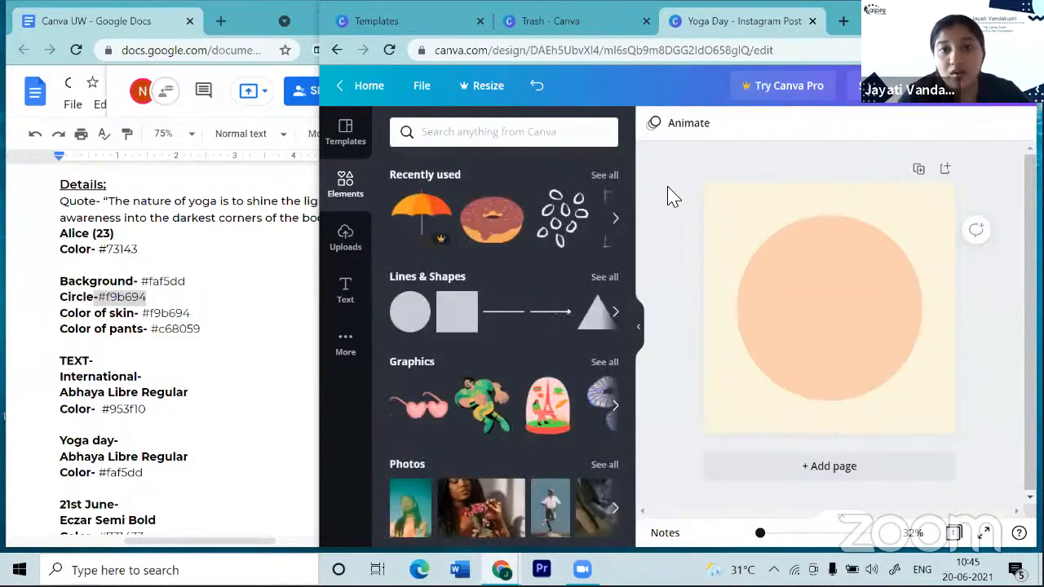
pyautogui.click(357, 298)
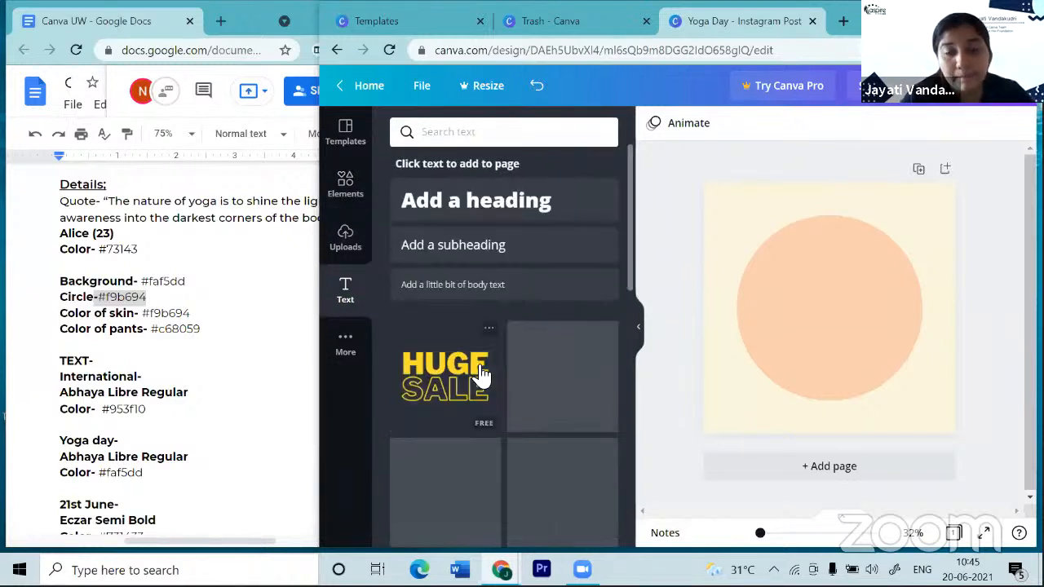
pyautogui.scroll(-1, 478, 359)
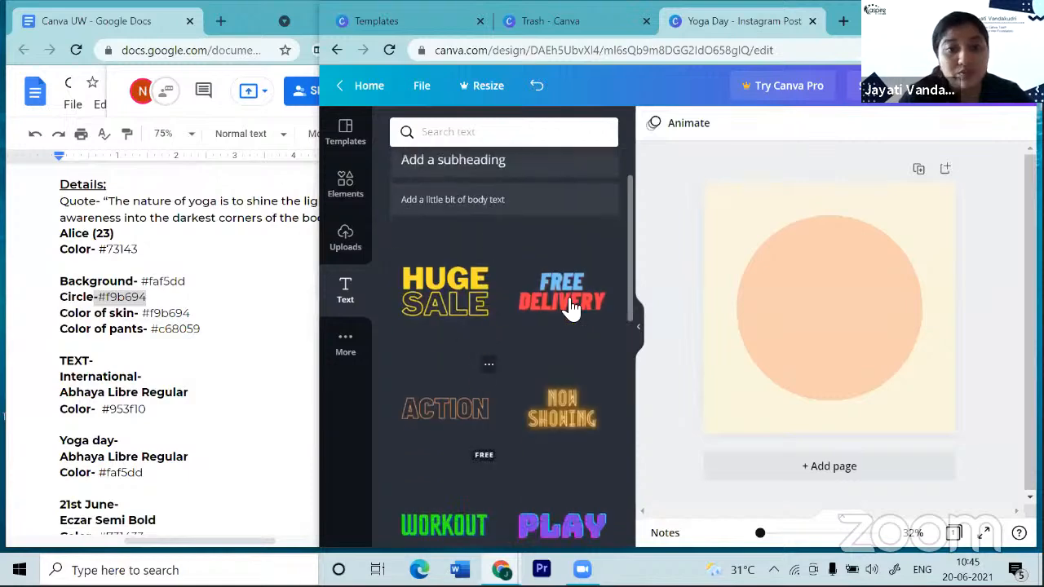
pyautogui.scroll(1, 502, 367)
pyautogui.scroll(-1, 500, 367)
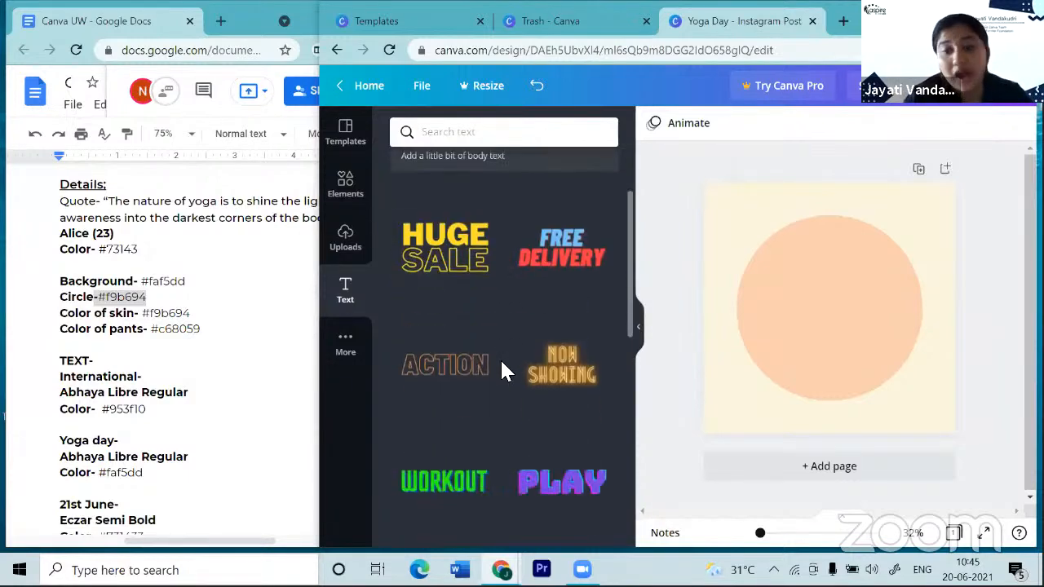
pyautogui.scroll(-1, 501, 371)
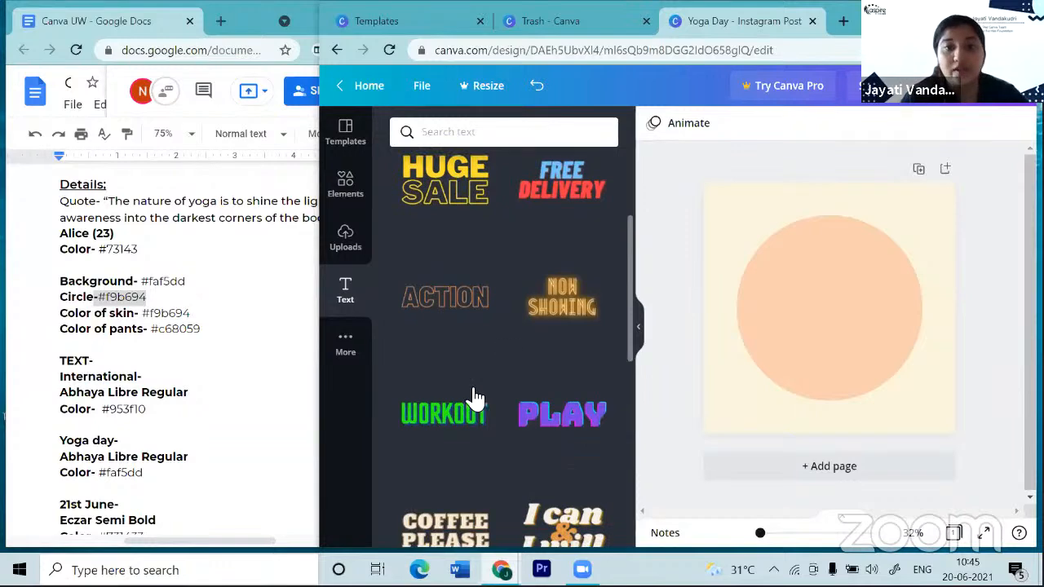
pyautogui.scroll(-1, 473, 400)
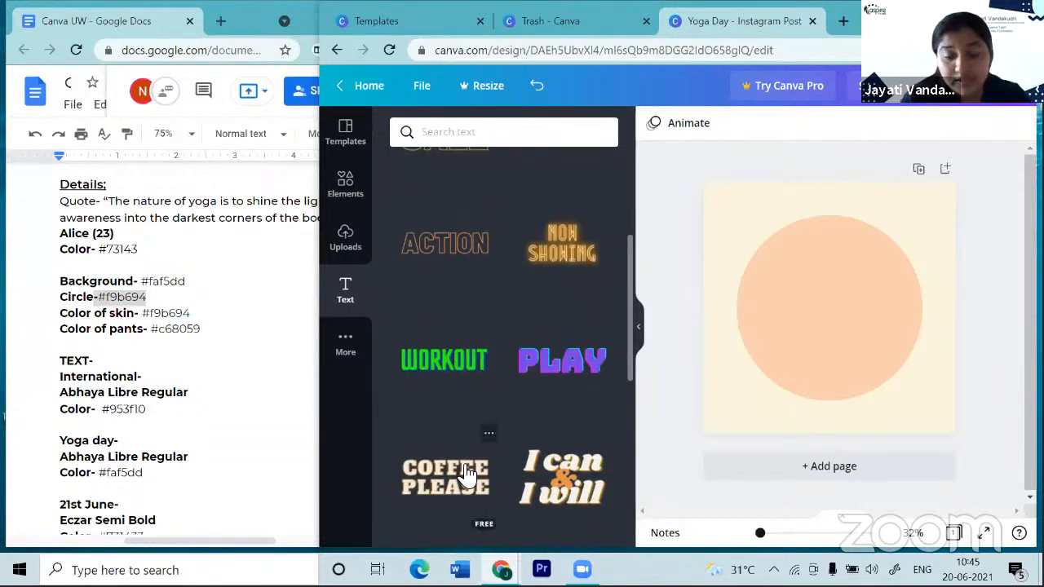
pyautogui.scroll(-1, 466, 478)
pyautogui.scroll(1, 468, 473)
pyautogui.scroll(3, 467, 473)
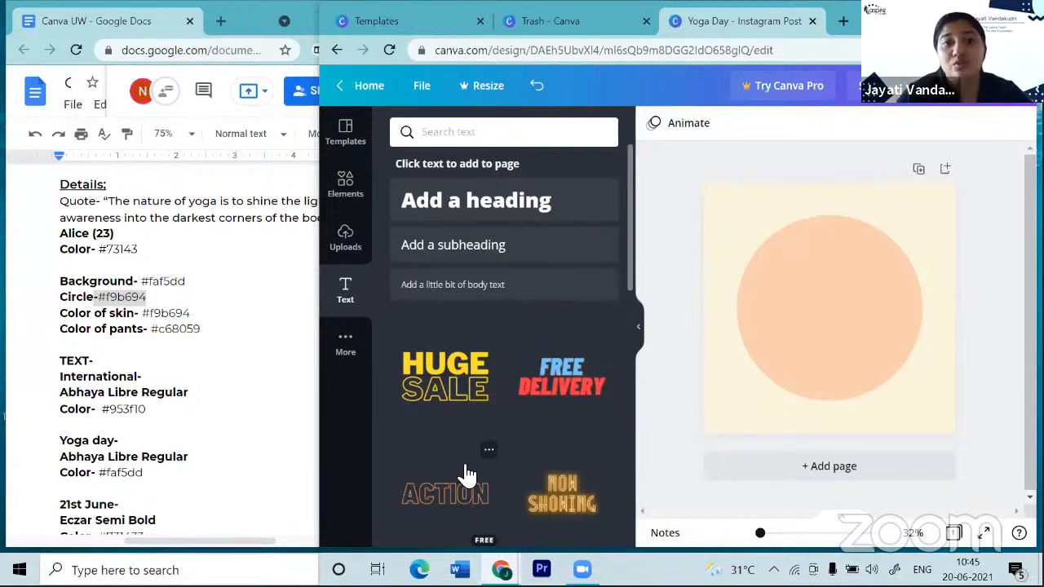
# - Add a text box at the top of the peach circle and type '21st June'
pyautogui.click(828, 324)
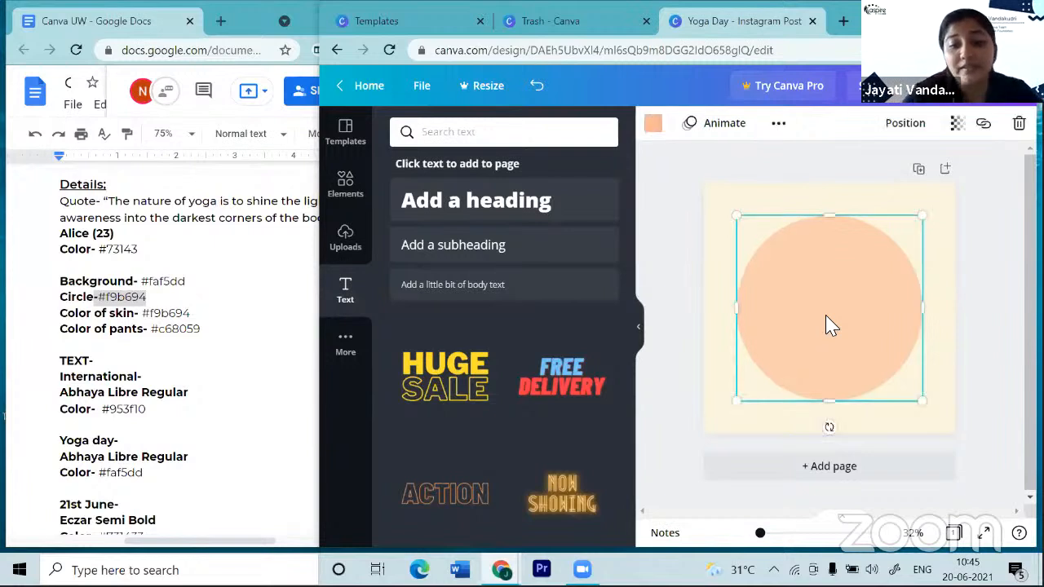
pyautogui.press('t')
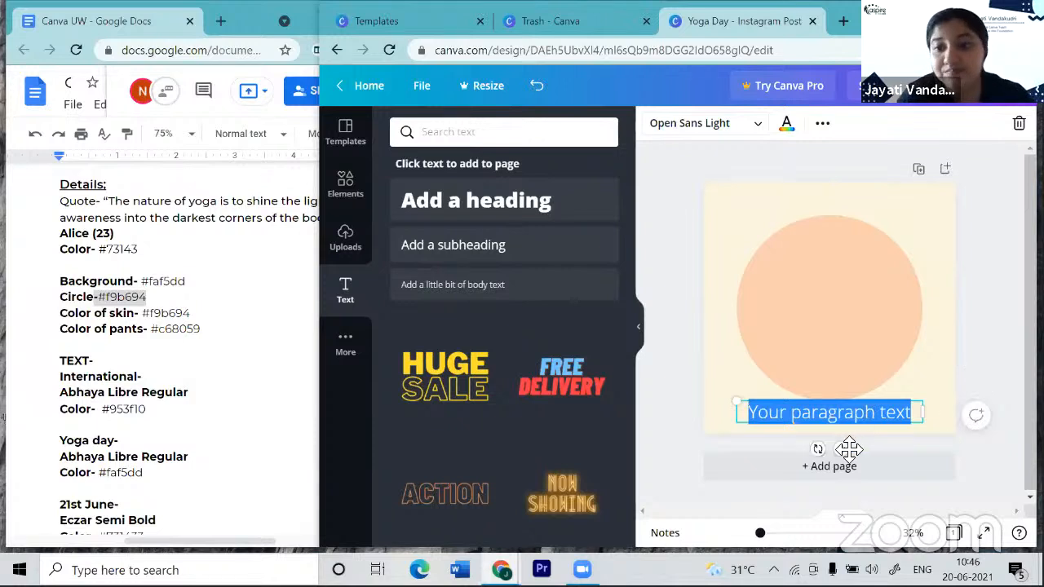
pyautogui.moveTo(845, 393); pyautogui.dragTo(849, 307)
pyautogui.moveTo(848, 308); pyautogui.dragTo(848, 308)
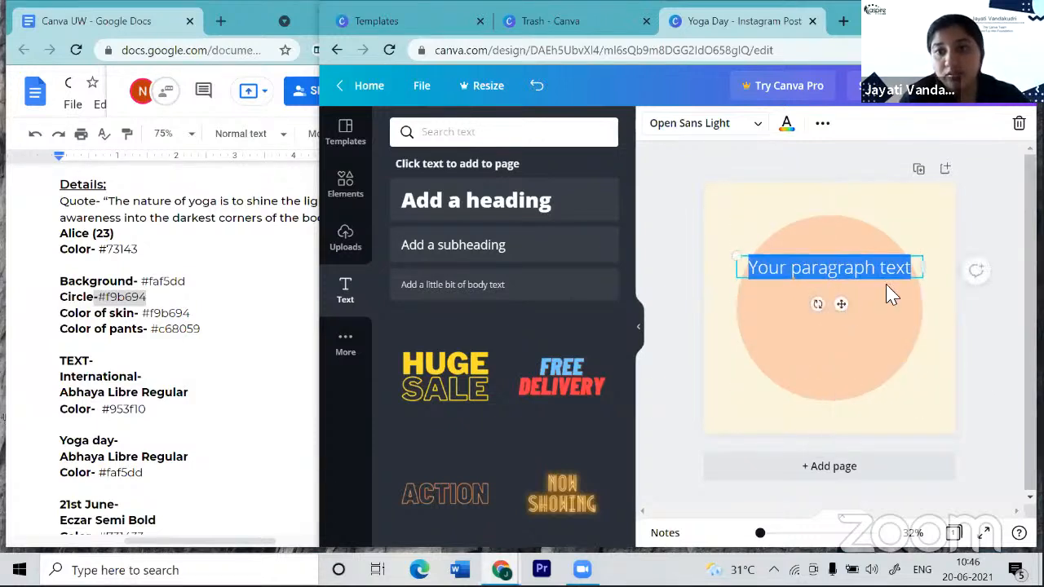
pyautogui.click(918, 268)
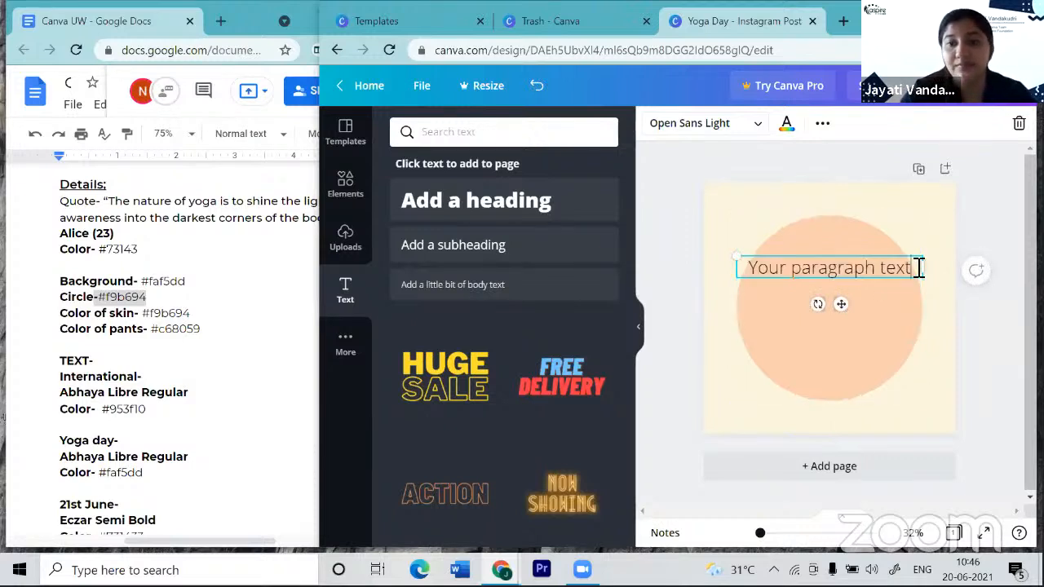
pyautogui.press('BackSpace')
pyautogui.press('BackSpace')
pyautogui.press('BackSpace')
pyautogui.press('BackSpace')
pyautogui.press('BackSpace')
pyautogui.press('BackSpace')
pyautogui.press('BackSpace')
pyautogui.press('BackSpace')
pyautogui.press('BackSpace')
pyautogui.press('BackSpace')
pyautogui.press('BackSpace')
pyautogui.press('BackSpace')
pyautogui.press('BackSpace')
pyautogui.press('BackSpace')
pyautogui.press('BackSpace')
pyautogui.press('BackSpace')
pyautogui.press('BackSpace')
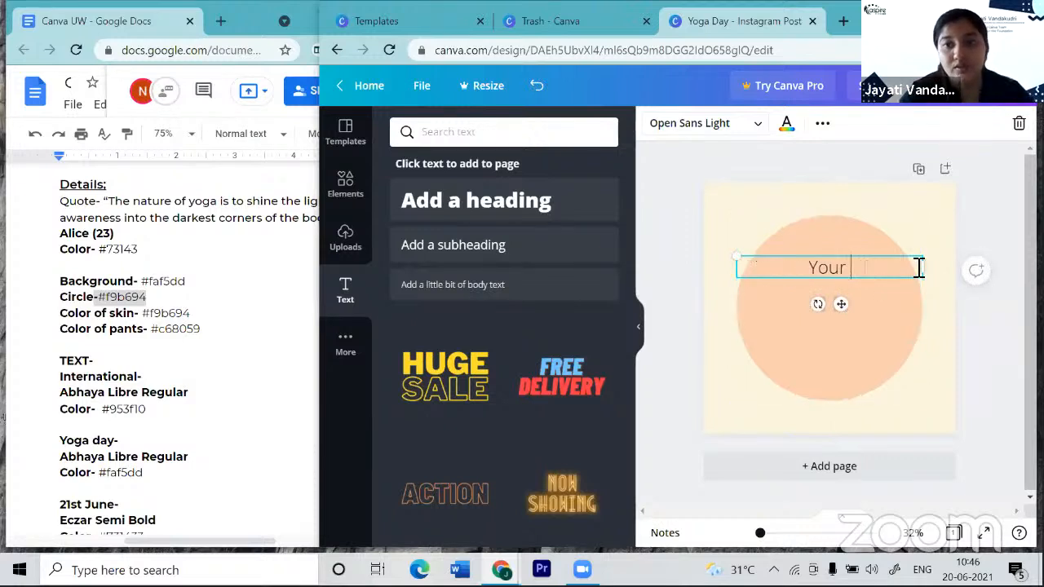
pyautogui.press('BackSpace')
pyautogui.press('BackSpace')
pyautogui.write('21st')
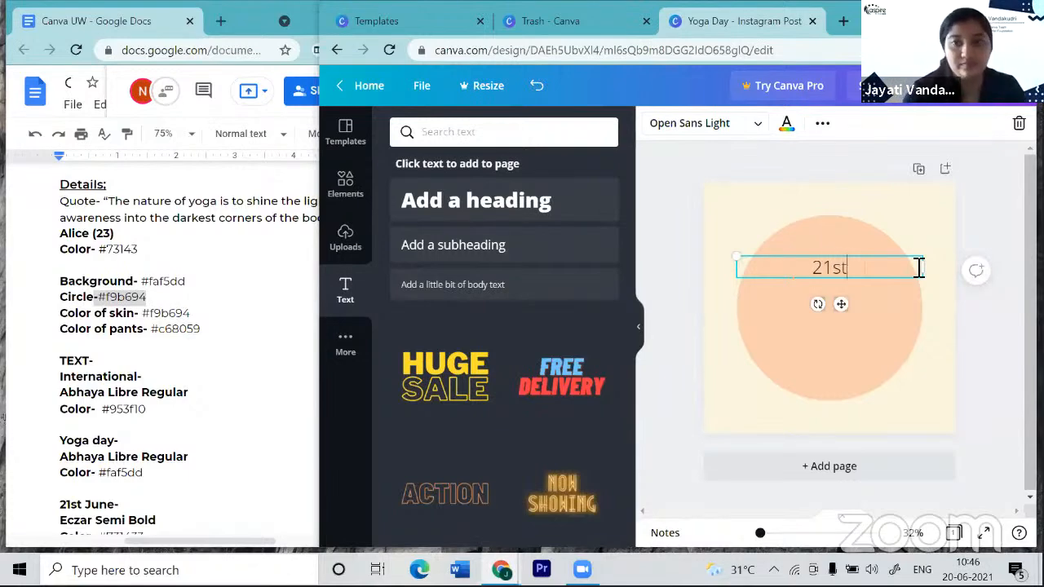
pyautogui.write(' June')
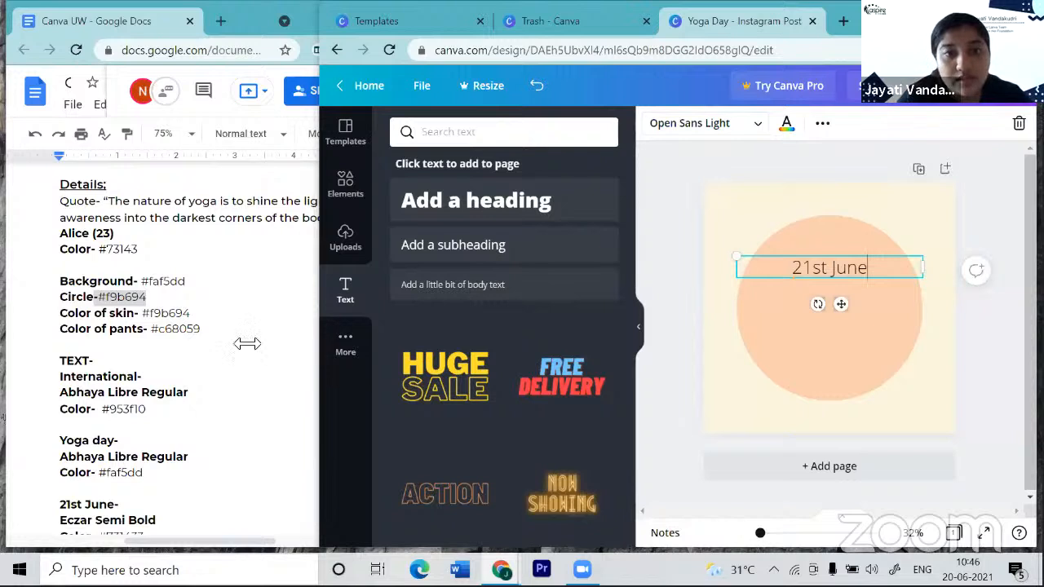
# - Resize the '21st June' text to font size 45
pyautogui.click(710, 131)
pyautogui.click(710, 131)
pyautogui.click(711, 131)
pyautogui.click(710, 131)
pyautogui.click(710, 131)
pyautogui.click(710, 132)
pyautogui.click(710, 132)
pyautogui.click(710, 131)
pyautogui.click(711, 131)
pyautogui.click(711, 131)
pyautogui.click(711, 131)
pyautogui.click(710, 131)
pyautogui.click(710, 131)
pyautogui.click(711, 132)
pyautogui.click(711, 131)
pyautogui.click(711, 131)
pyautogui.click(711, 132)
pyautogui.click(710, 131)
pyautogui.click(710, 131)
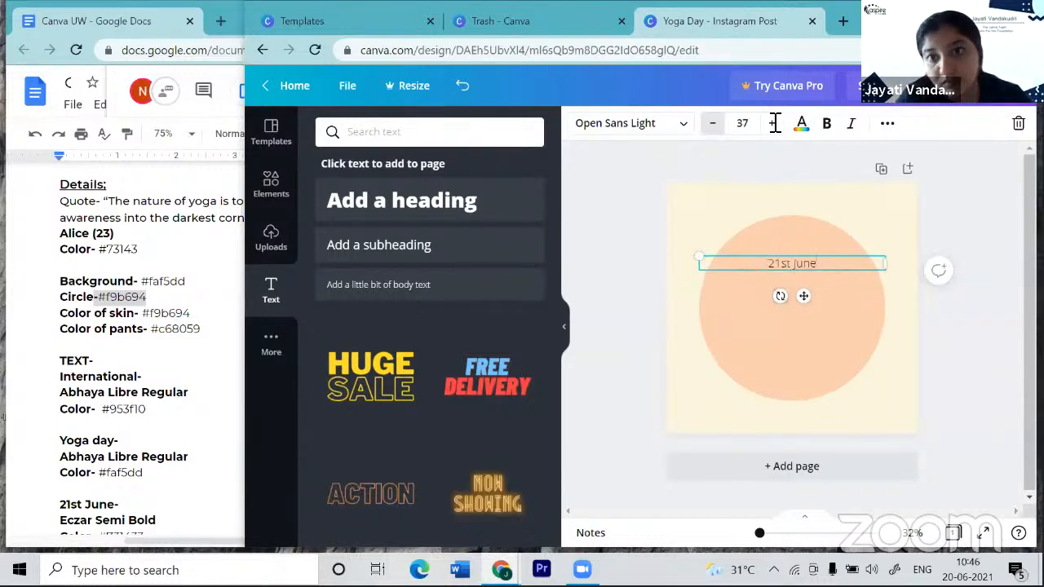
pyautogui.click(773, 126)
pyautogui.click(774, 127)
pyautogui.click(773, 127)
pyautogui.click(773, 127)
pyautogui.click(773, 127)
pyautogui.click(773, 127)
pyautogui.click(773, 127)
pyautogui.click(773, 126)
pyautogui.click(773, 126)
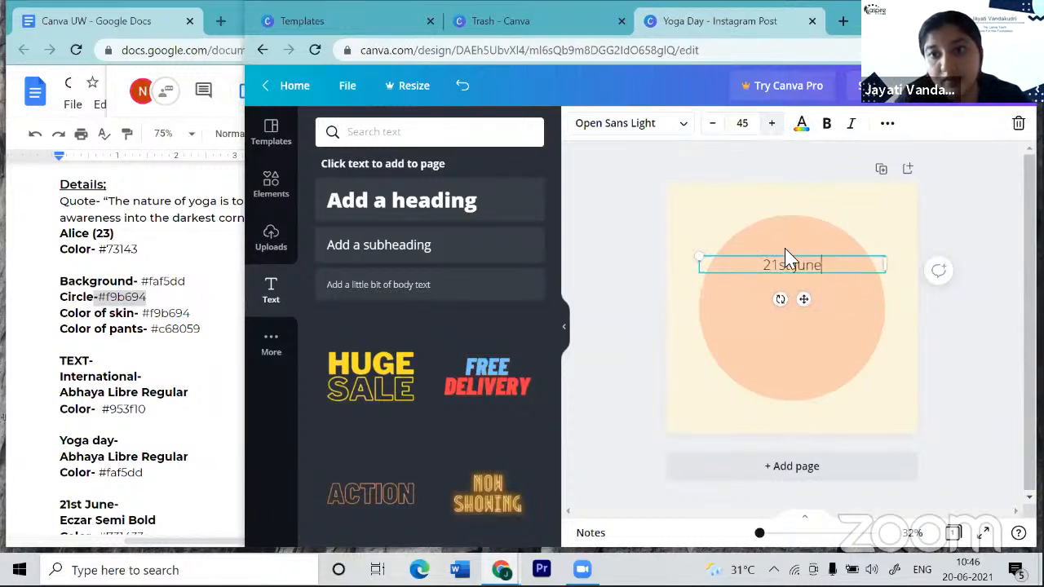
# - Move '21st June' slightly higher on the circle and bring up the design notes
pyautogui.moveTo(807, 302); pyautogui.dragTo(805, 292)
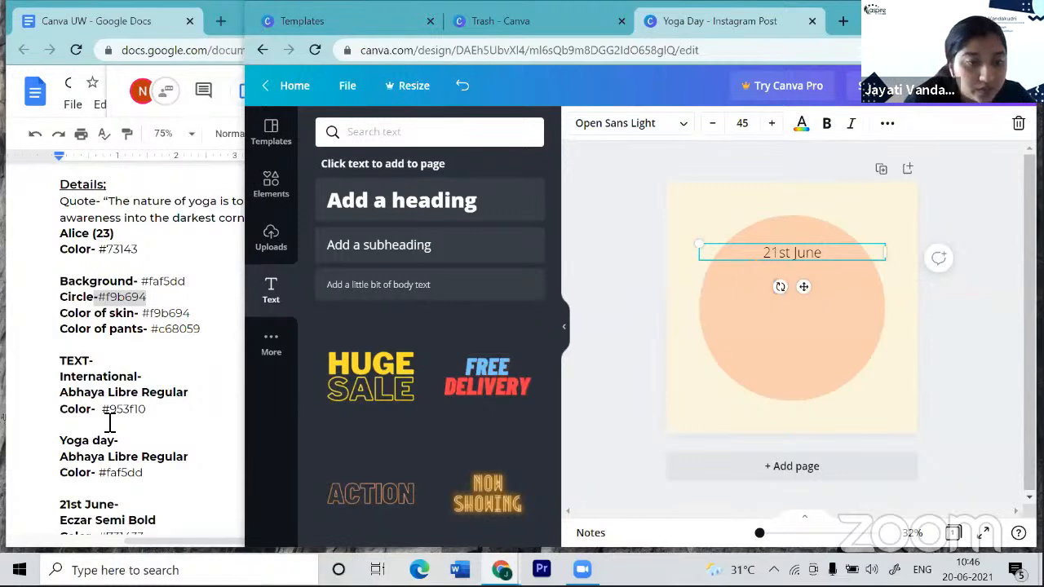
pyautogui.scroll(-1, 110, 423)
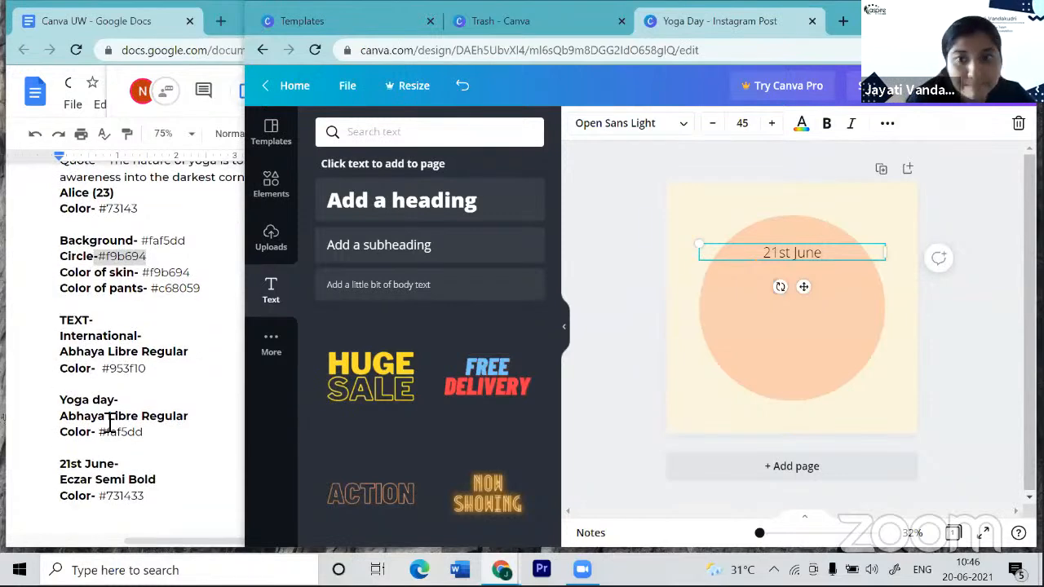
pyautogui.scroll(-1, 108, 453)
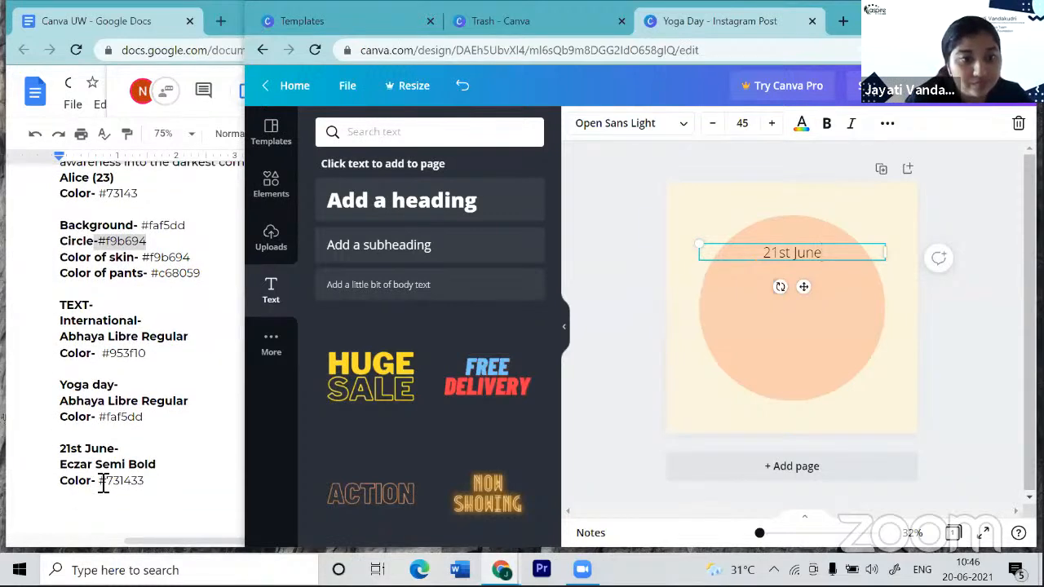
pyautogui.click(118, 484)
# - Colour the '21st June' text maroon #731433, copied from the notes
pyautogui.doubleClick(143, 482)
pyautogui.hotkey('ctrl', 'c')
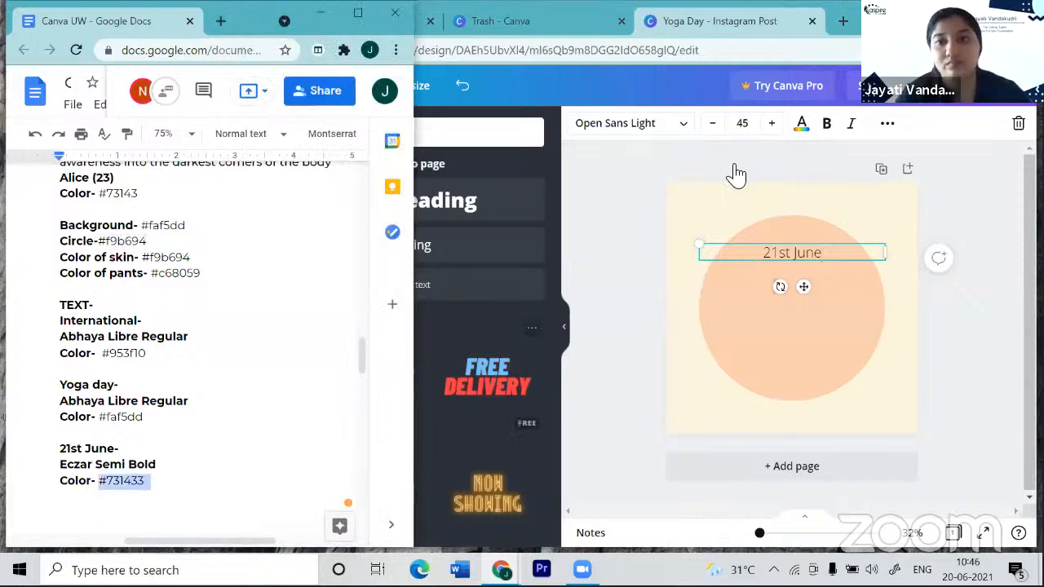
pyautogui.click(799, 131)
pyautogui.click(799, 130)
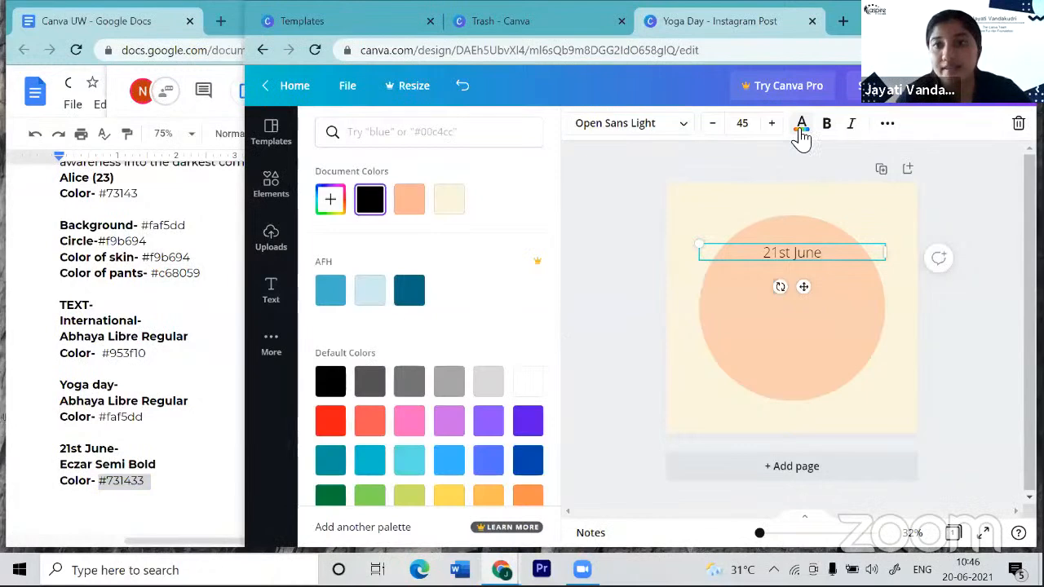
pyautogui.click(332, 200)
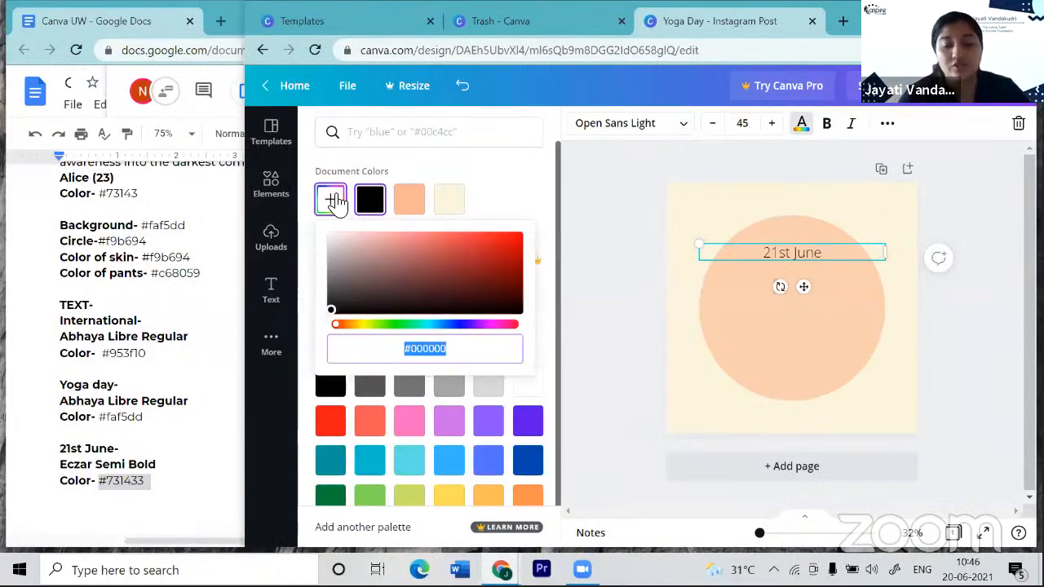
pyautogui.write('#')
pyautogui.hotkey('ctrl', 'v')
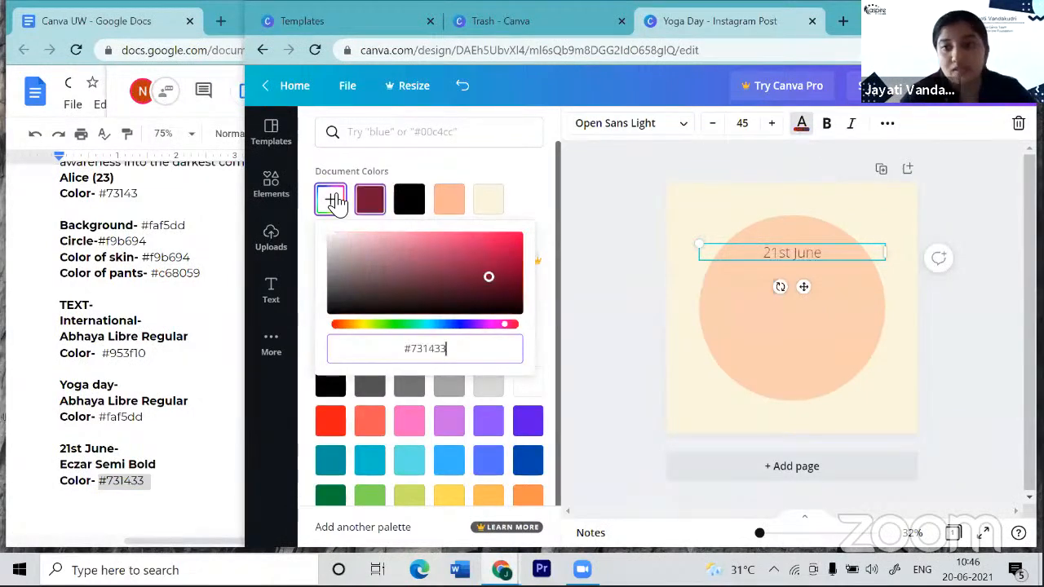
pyautogui.click(830, 152)
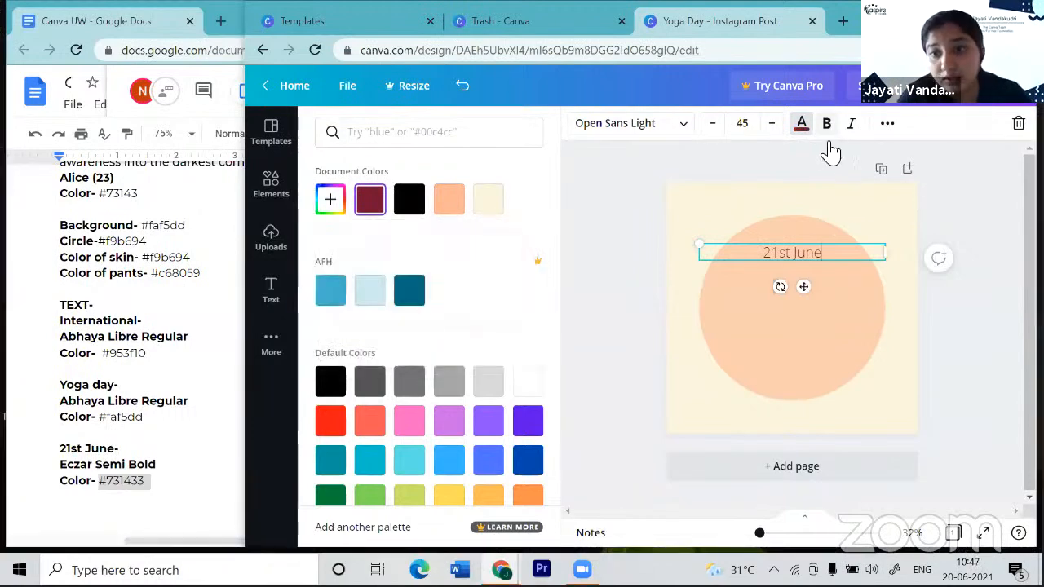
# - Make '21st June' bold and nudge it up, centred near the circle's top
pyautogui.moveTo(766, 252); pyautogui.dragTo(827, 251)
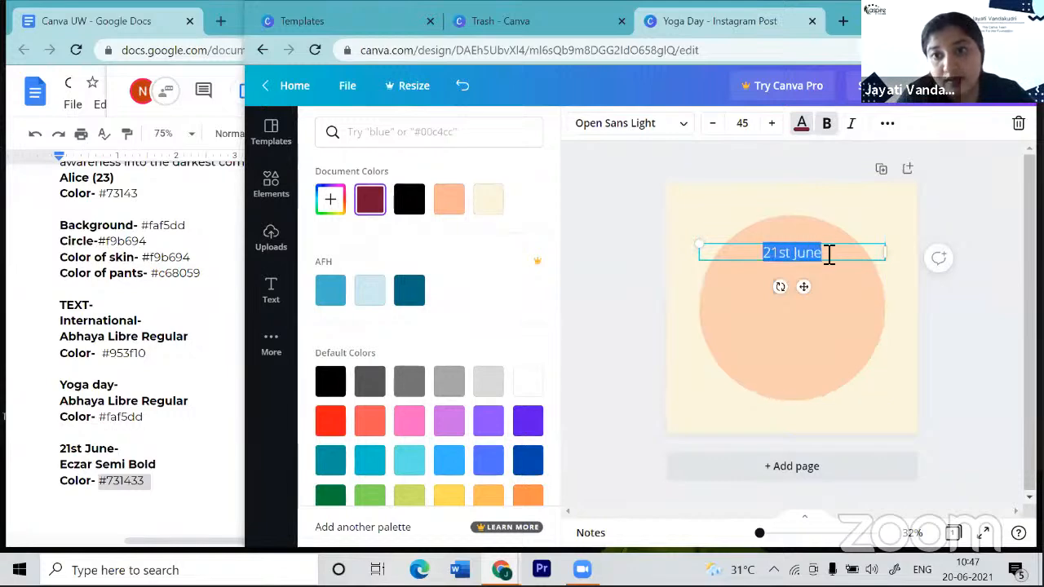
pyautogui.click(827, 123)
pyautogui.click(969, 227)
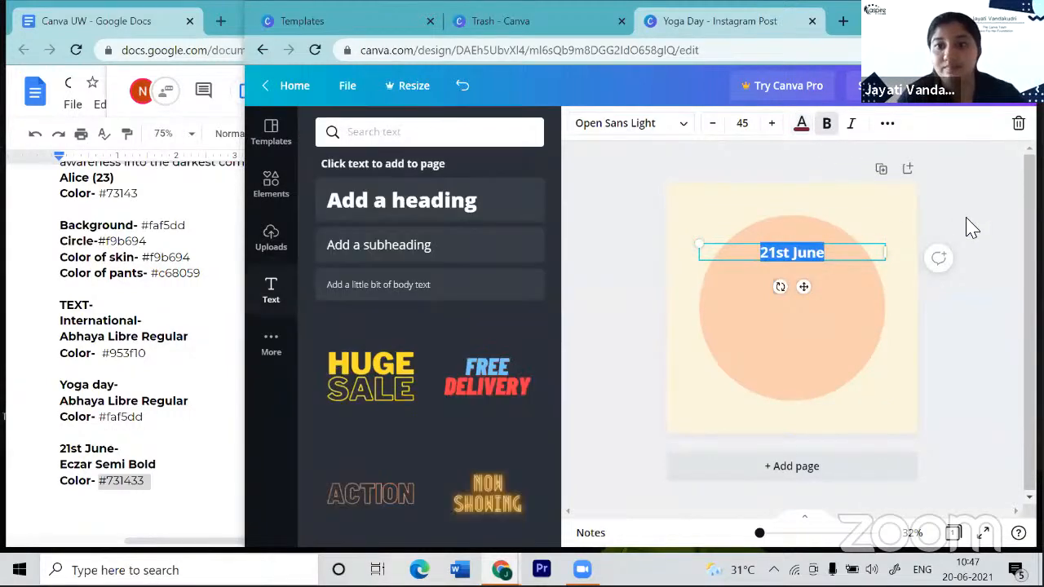
pyautogui.scroll(1, 968, 227)
pyautogui.click(784, 259)
pyautogui.moveTo(787, 252); pyautogui.dragTo(965, 263)
pyautogui.click(990, 292)
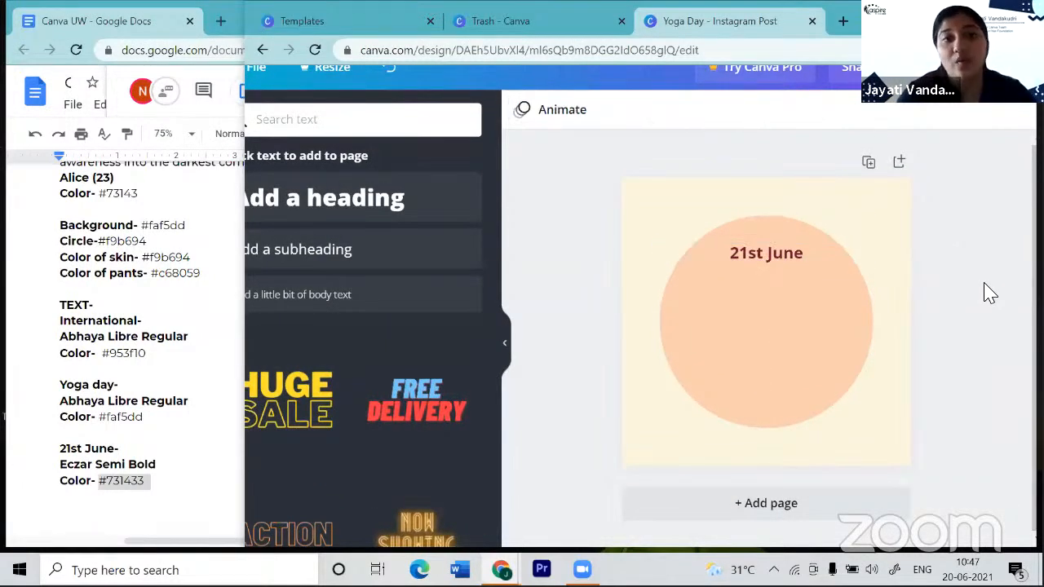
pyautogui.scroll(-1, 989, 292)
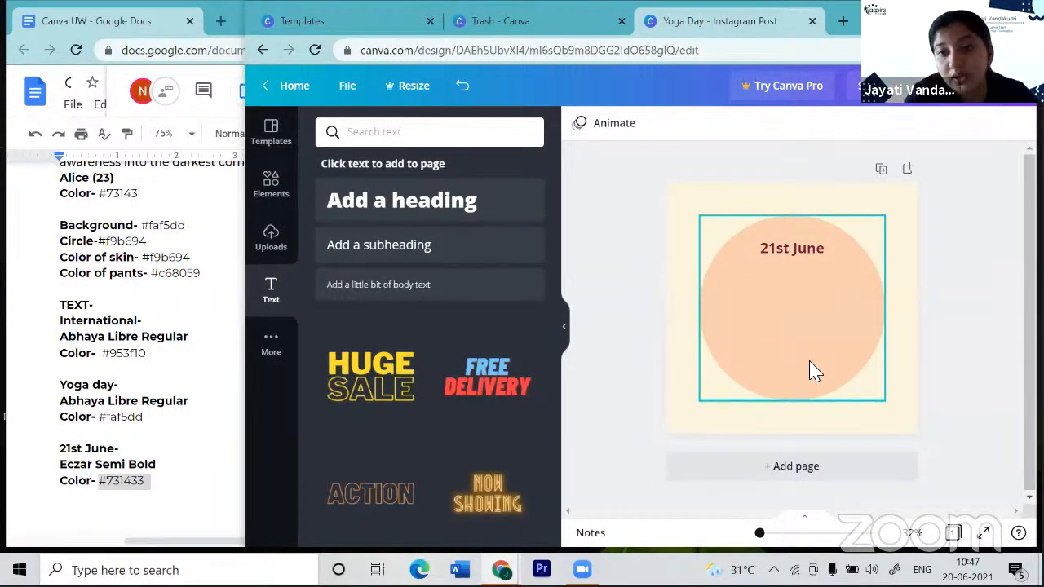
# - Add a new text box reading 'INTERNATIONAL' below 21st June
pyautogui.press('t')
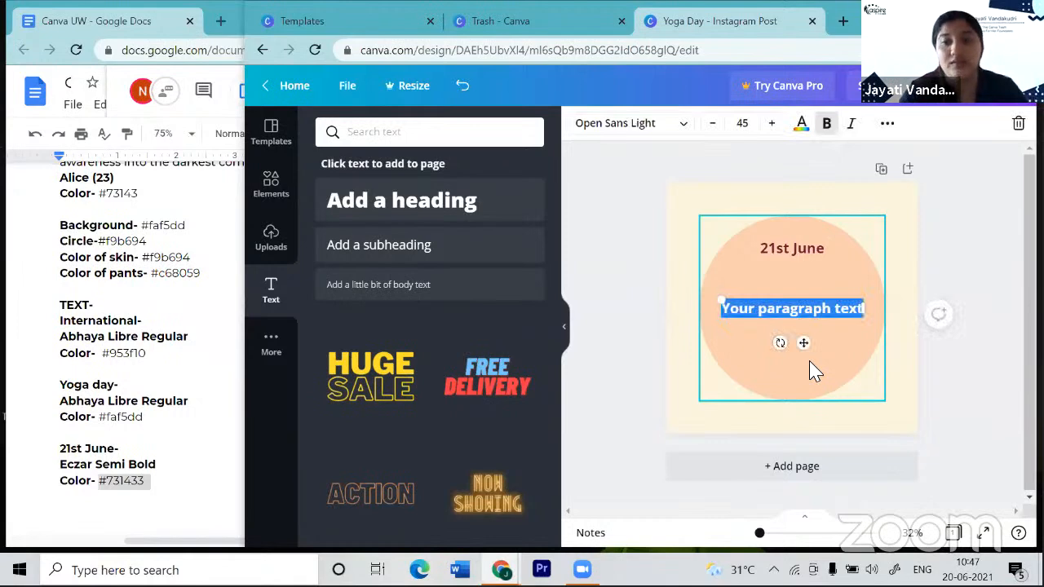
pyautogui.press('BackSpace')
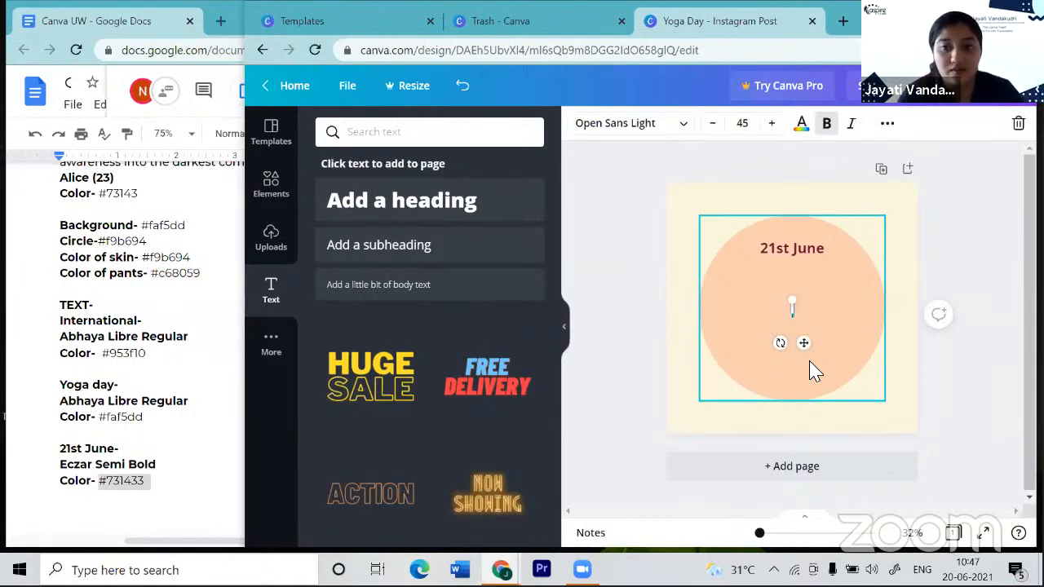
pyautogui.write('Inter')
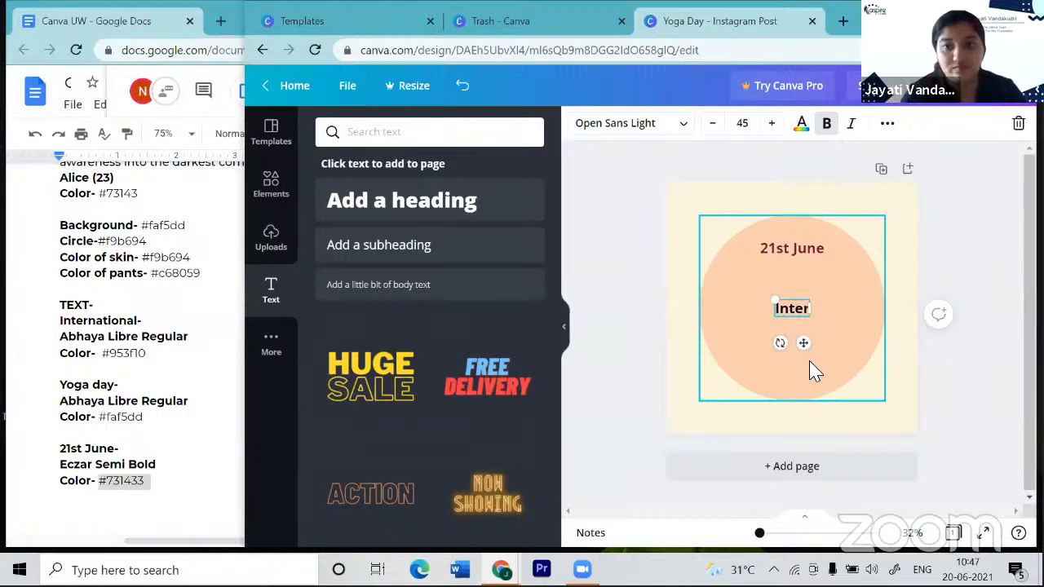
pyautogui.press('BackSpace')
pyautogui.press('BackSpace')
pyautogui.press('BackSpace')
pyautogui.press('BackSpace')
pyautogui.press('BackSpace')
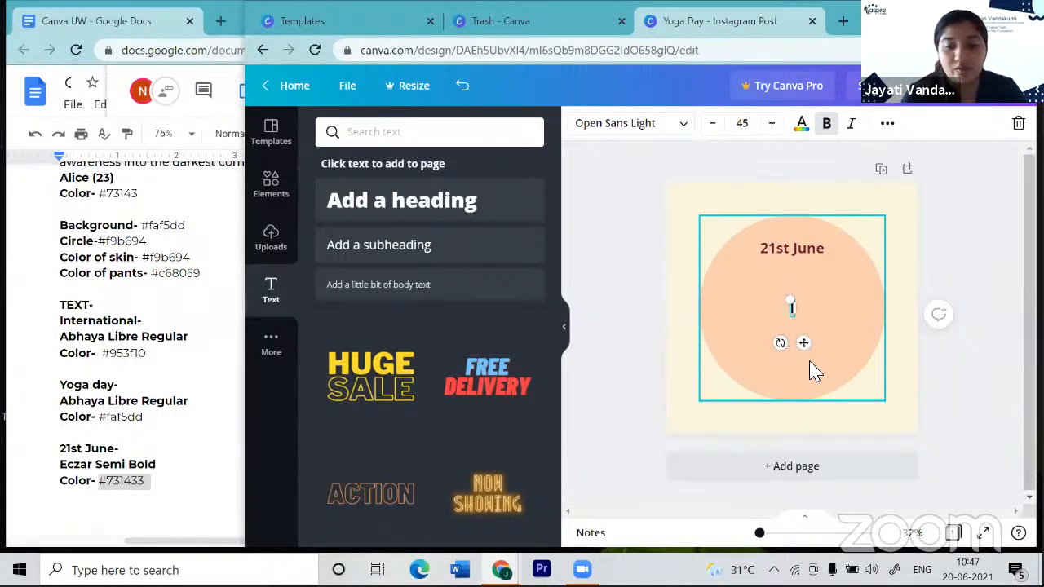
pyautogui.write('IN')
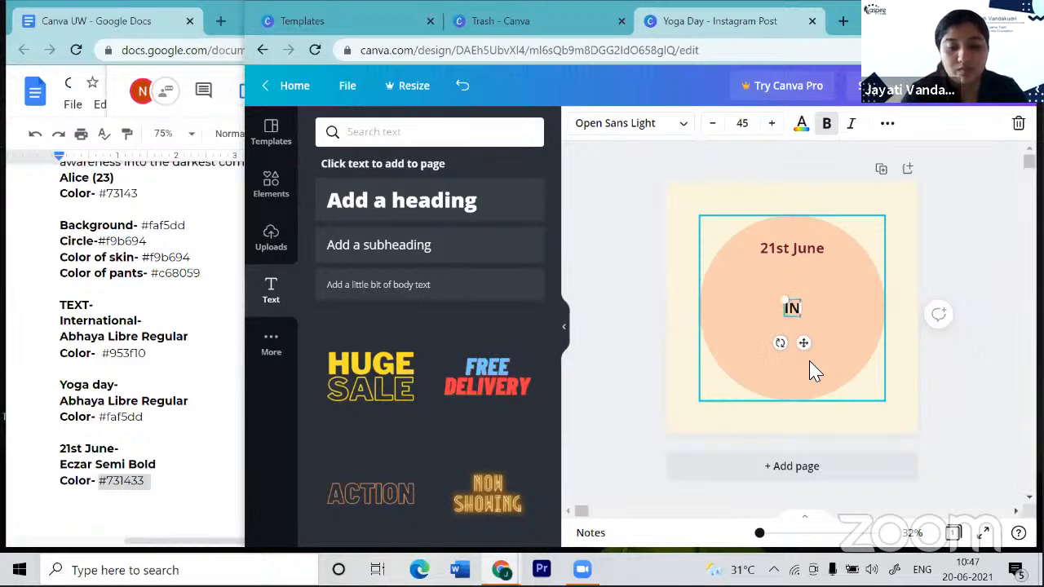
pyautogui.write('TERNATIONAL')
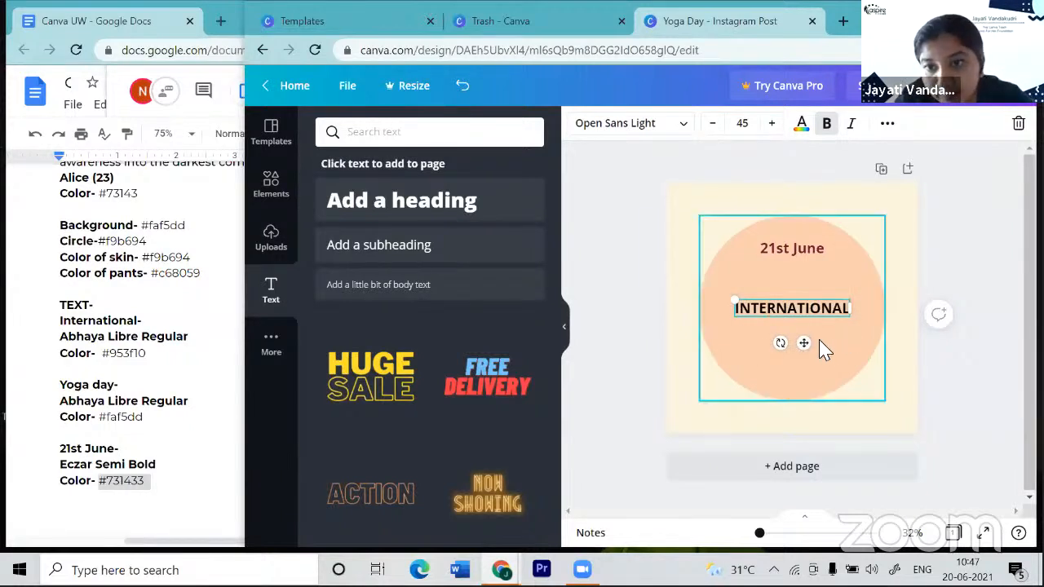
pyautogui.moveTo(808, 342); pyautogui.dragTo(813, 320)
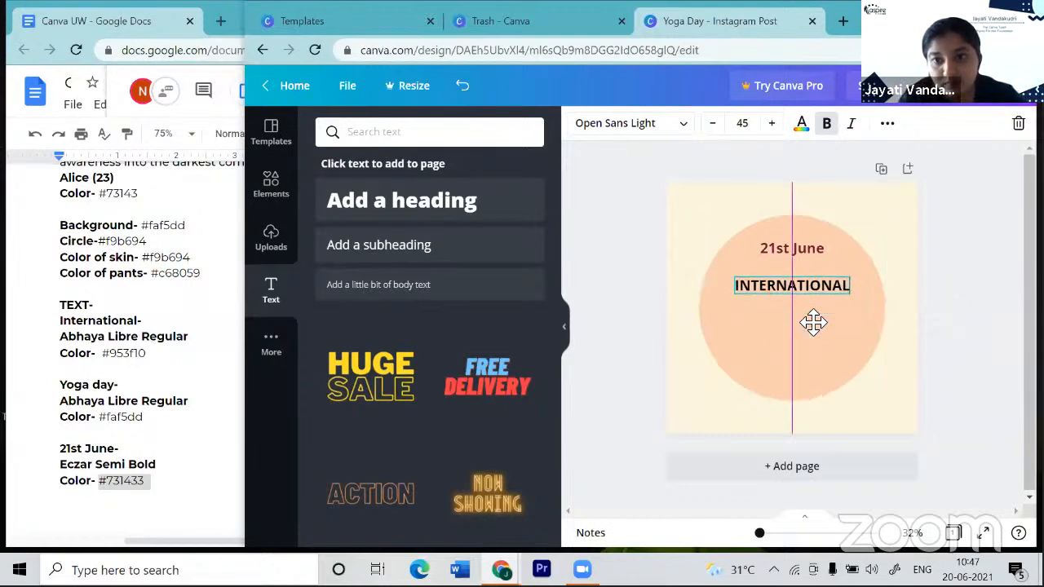
# - Enlarge INTERNATIONAL and centre it inside the circle
pyautogui.click(772, 127)
pyautogui.click(772, 128)
pyautogui.click(772, 127)
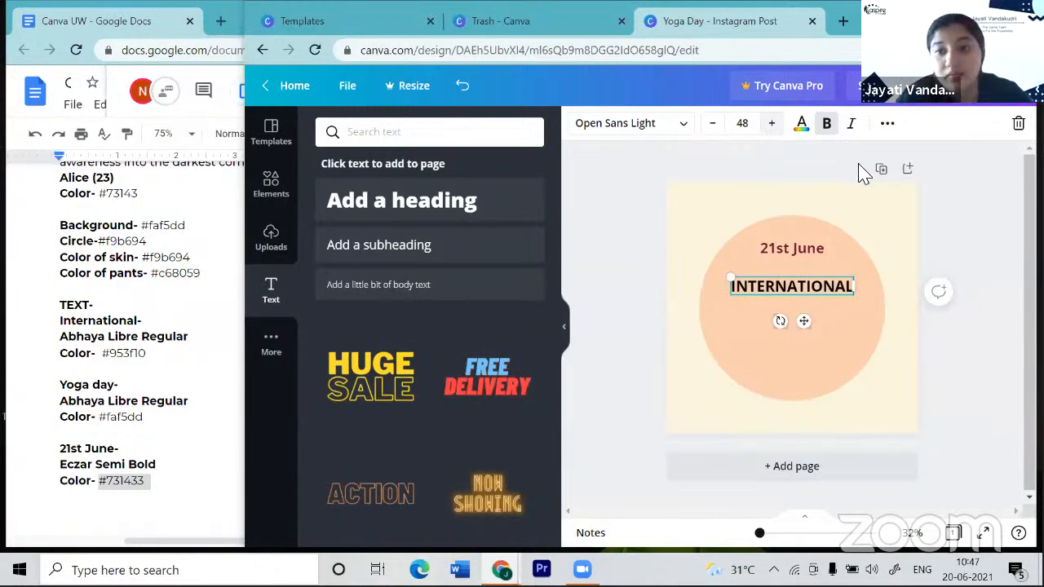
pyautogui.click(778, 133)
pyautogui.click(778, 133)
pyautogui.click(777, 133)
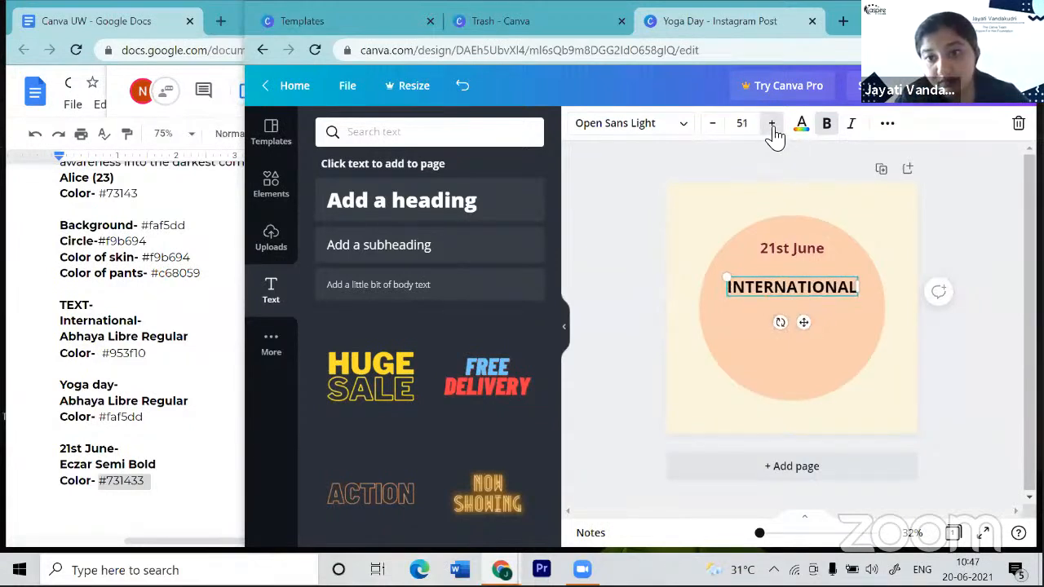
pyautogui.click(777, 132)
pyautogui.click(777, 133)
pyautogui.click(777, 133)
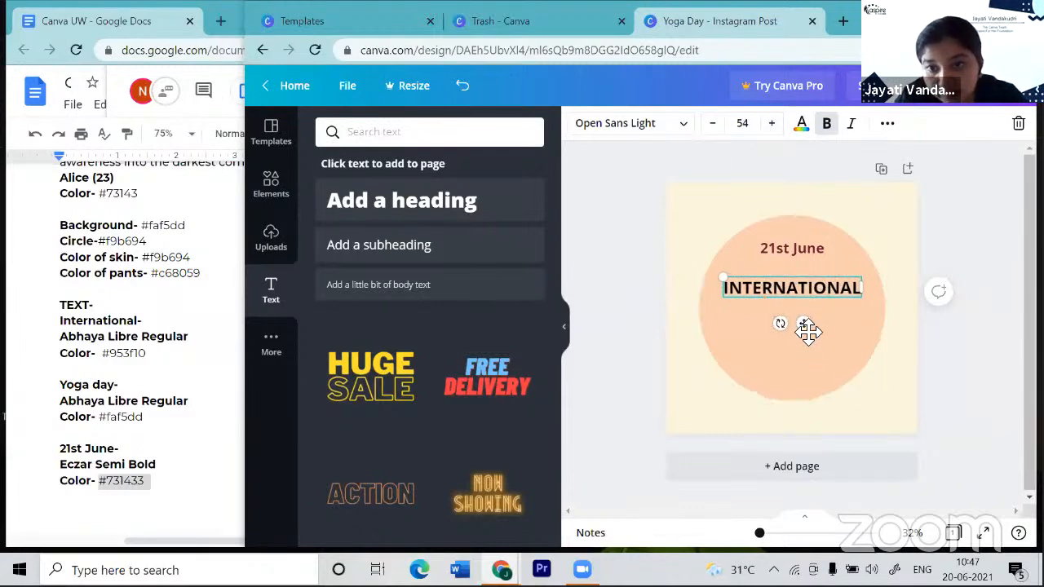
pyautogui.moveTo(811, 327); pyautogui.dragTo(854, 331)
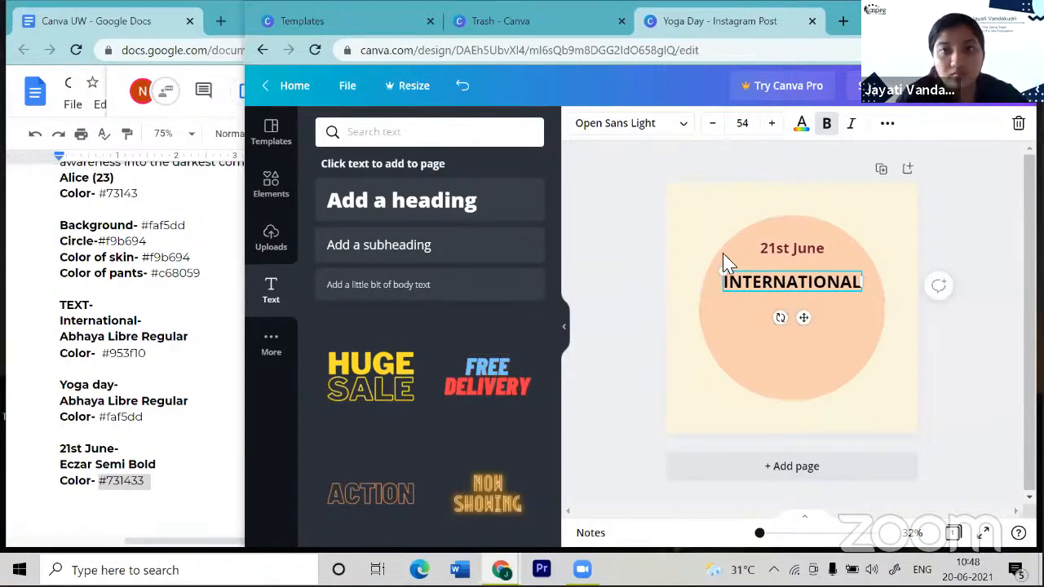
# - Set INTERNATIONAL to Abhaya Libre Regular at size 63
pyautogui.click(681, 124)
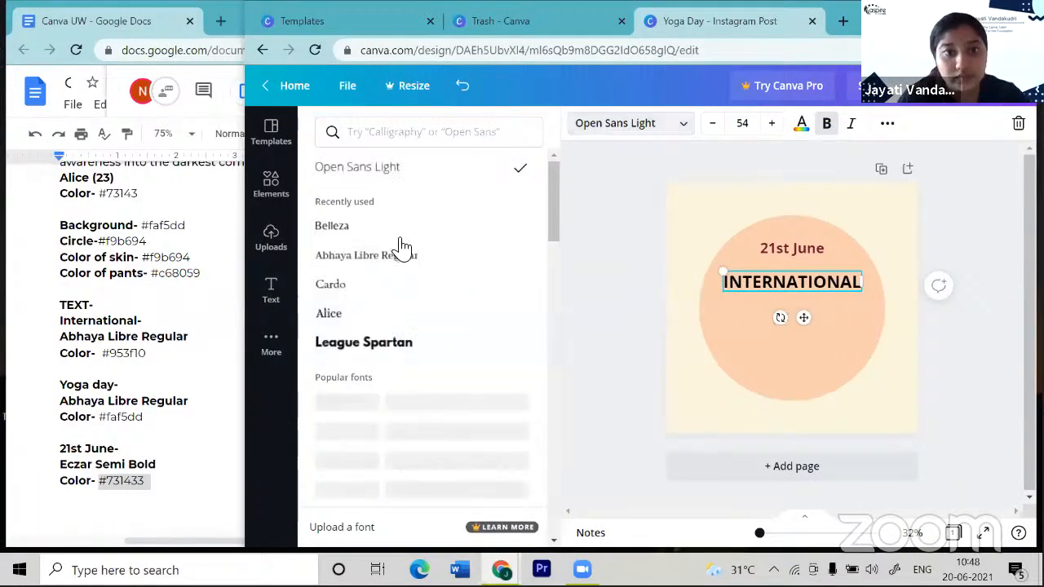
pyautogui.click(404, 263)
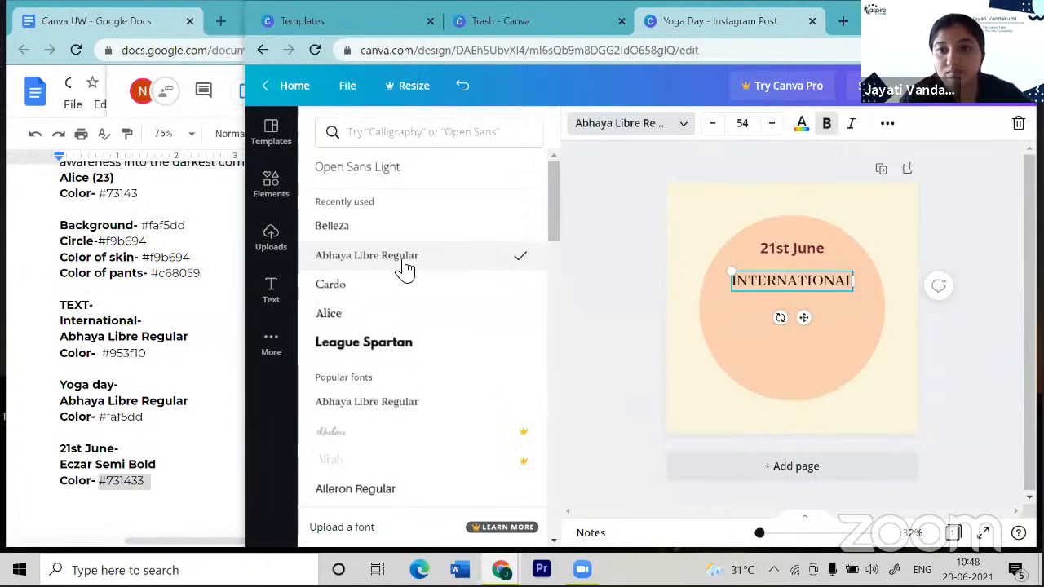
pyautogui.click(772, 123)
pyautogui.click(771, 123)
pyautogui.click(772, 123)
pyautogui.click(772, 124)
pyautogui.click(772, 123)
pyautogui.click(771, 123)
pyautogui.click(771, 123)
pyautogui.click(771, 123)
pyautogui.click(771, 123)
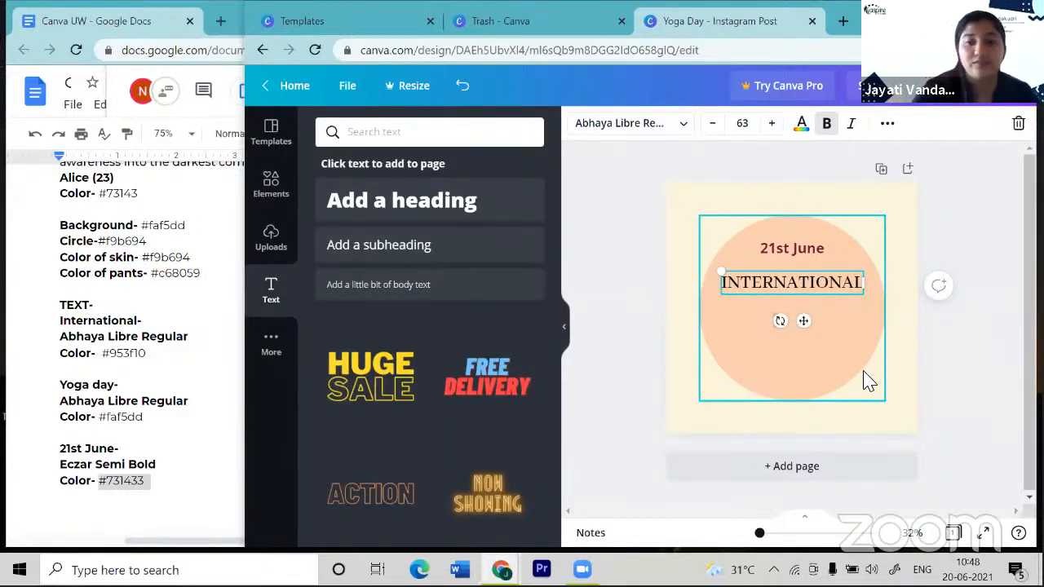
# - Add 'YOGA DAY' at size 60 under INTERNATIONAL, then select INTERNATIONAL and bring up the style notes
pyautogui.click(822, 377)
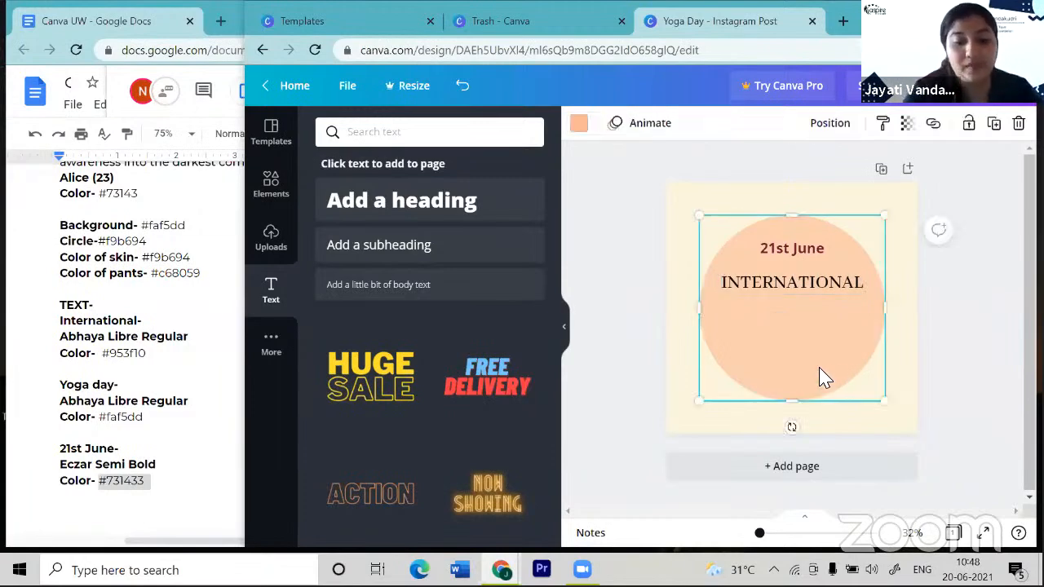
pyautogui.write('text')
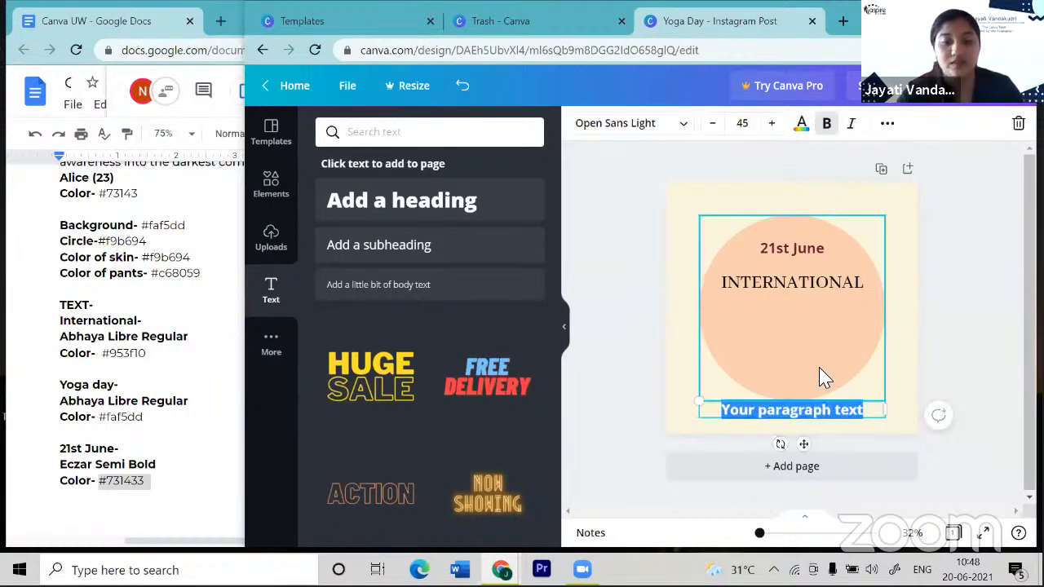
pyautogui.write('Y')
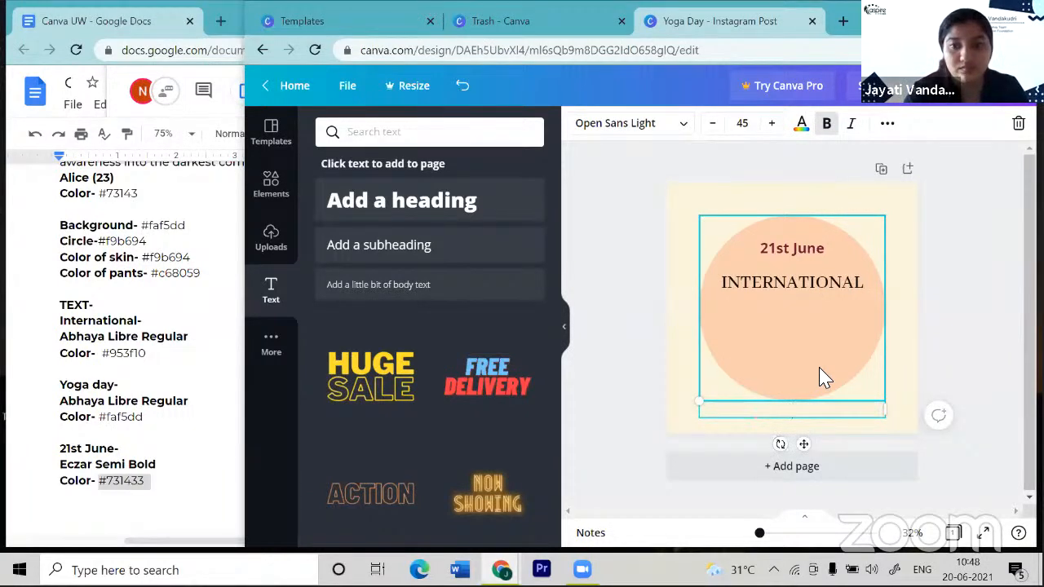
pyautogui.write('OGA ')
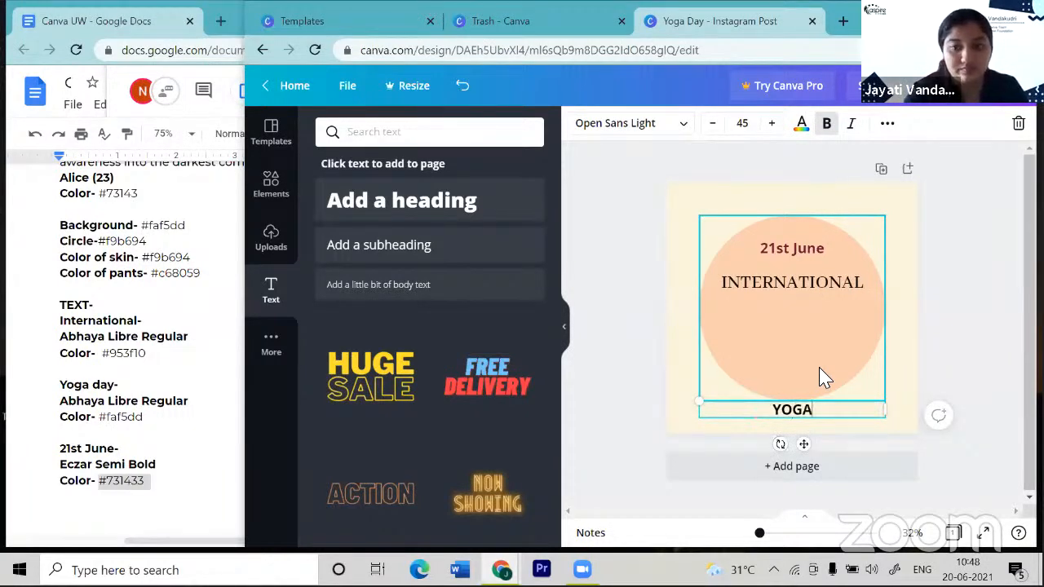
pyautogui.write('DAY')
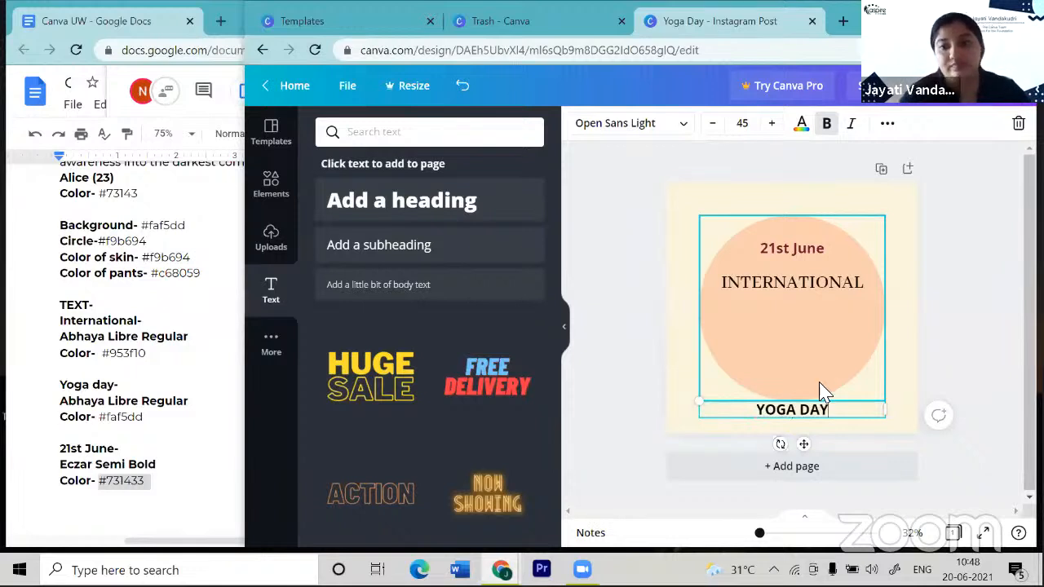
pyautogui.moveTo(808, 446); pyautogui.dragTo(806, 350)
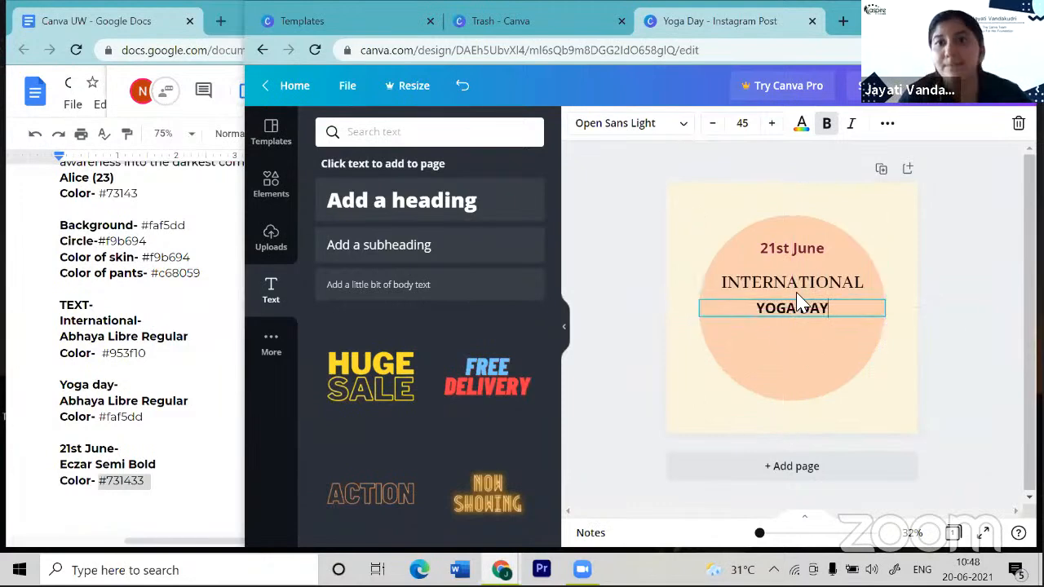
pyautogui.click(772, 126)
pyautogui.click(772, 127)
pyautogui.click(771, 127)
pyautogui.click(771, 127)
pyautogui.click(772, 126)
pyautogui.click(771, 126)
pyautogui.click(772, 127)
pyautogui.click(772, 126)
pyautogui.click(771, 127)
pyautogui.click(771, 127)
pyautogui.click(772, 127)
pyautogui.click(771, 126)
pyautogui.click(772, 126)
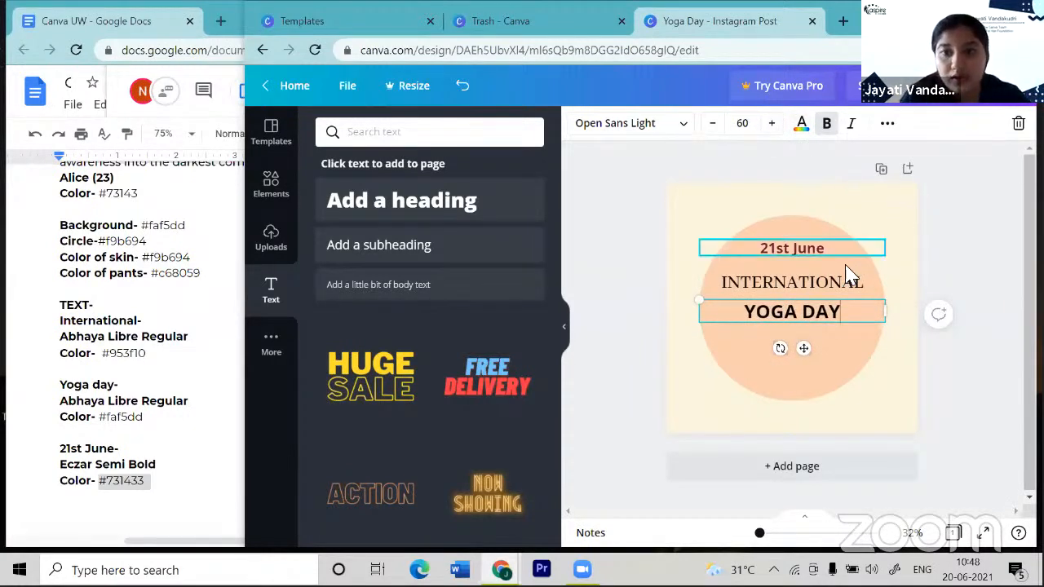
pyautogui.click(836, 285)
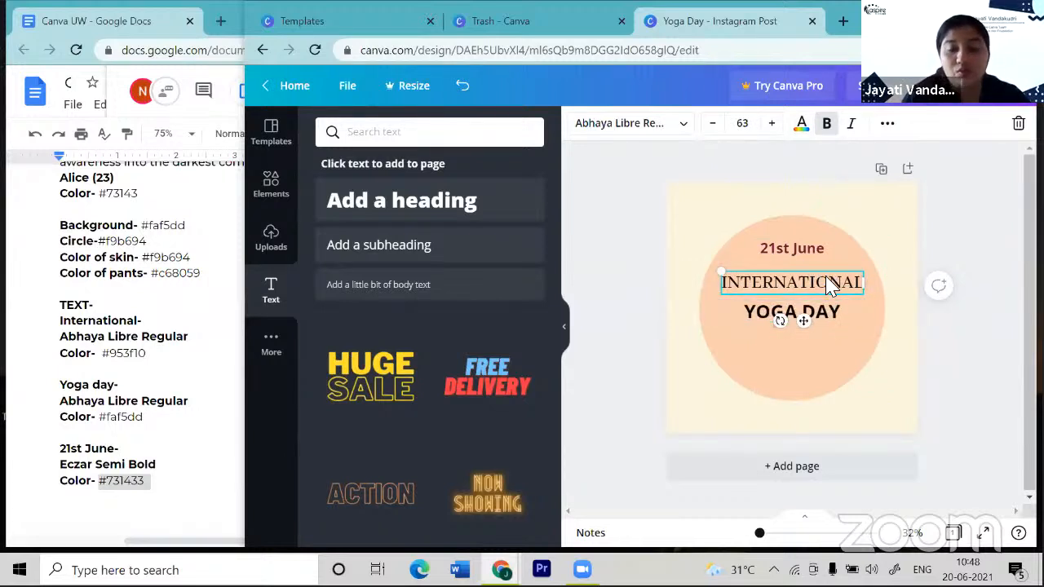
pyautogui.click(106, 359)
# - Copy #953F10 from the style notes and apply it as INTERNATIONAL's text colour
pyautogui.doubleClick(144, 356)
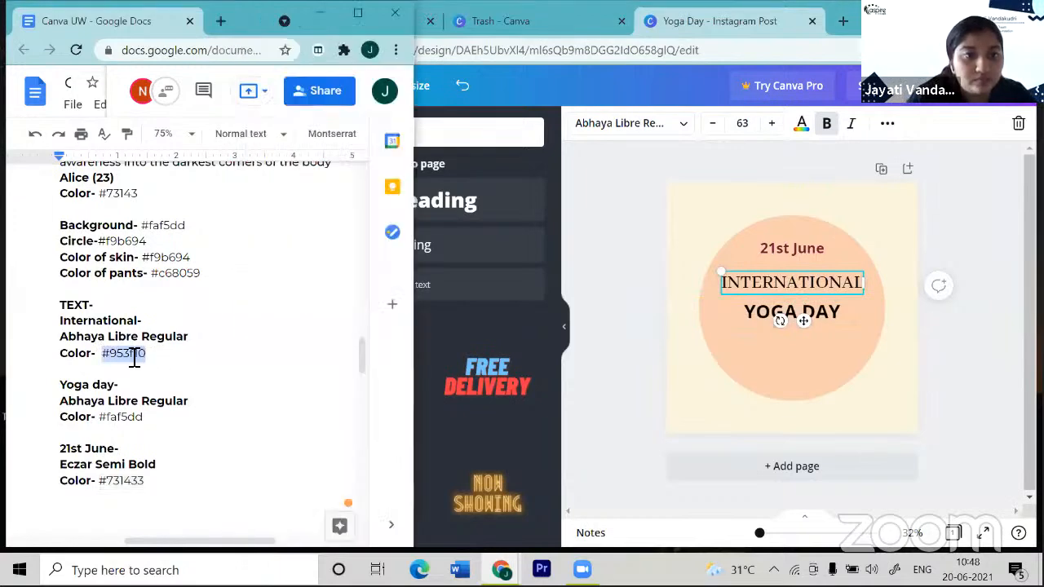
pyautogui.click(102, 358)
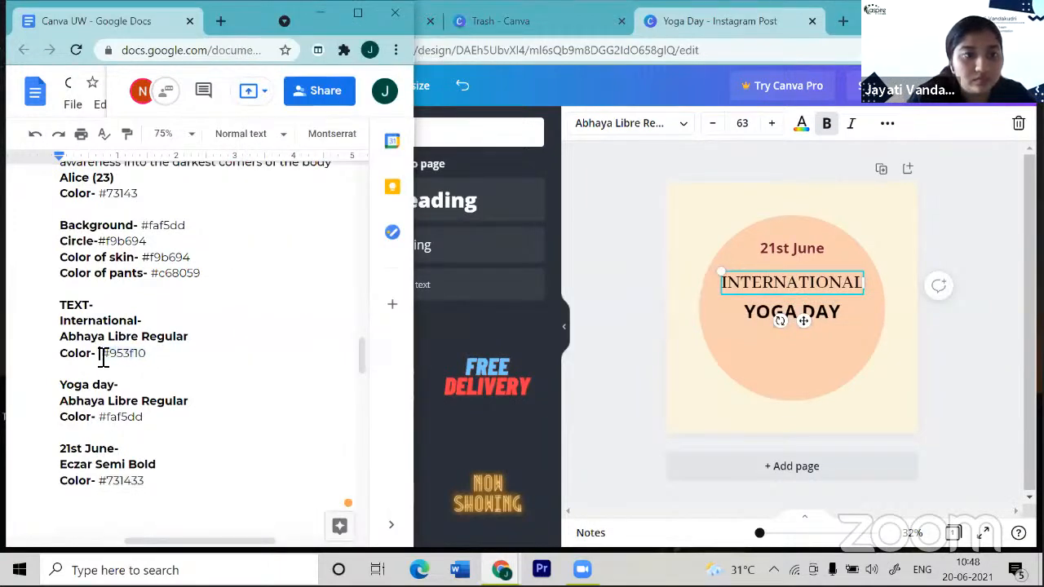
pyautogui.doubleClick(163, 360)
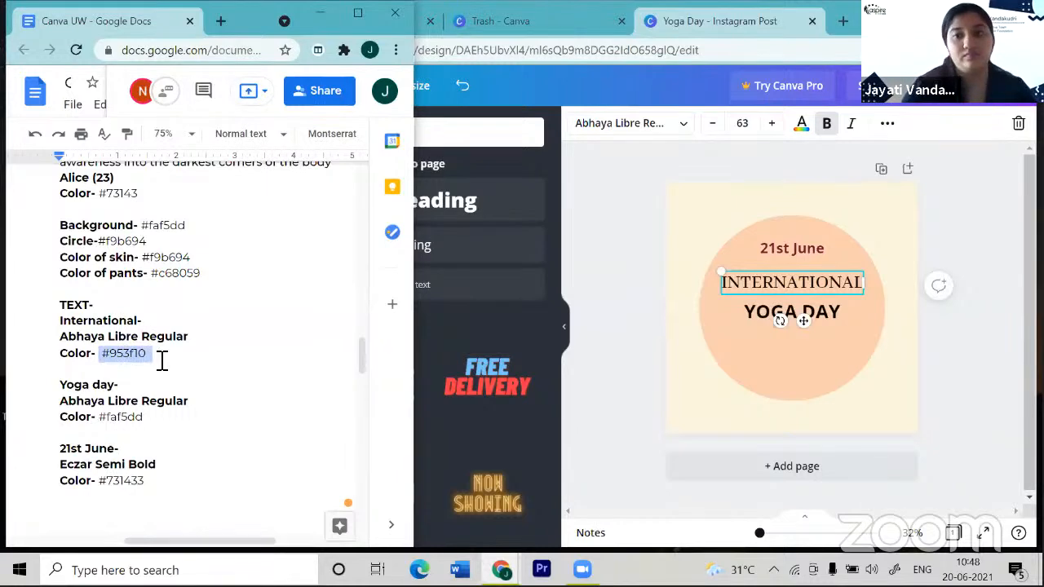
pyautogui.click(802, 125)
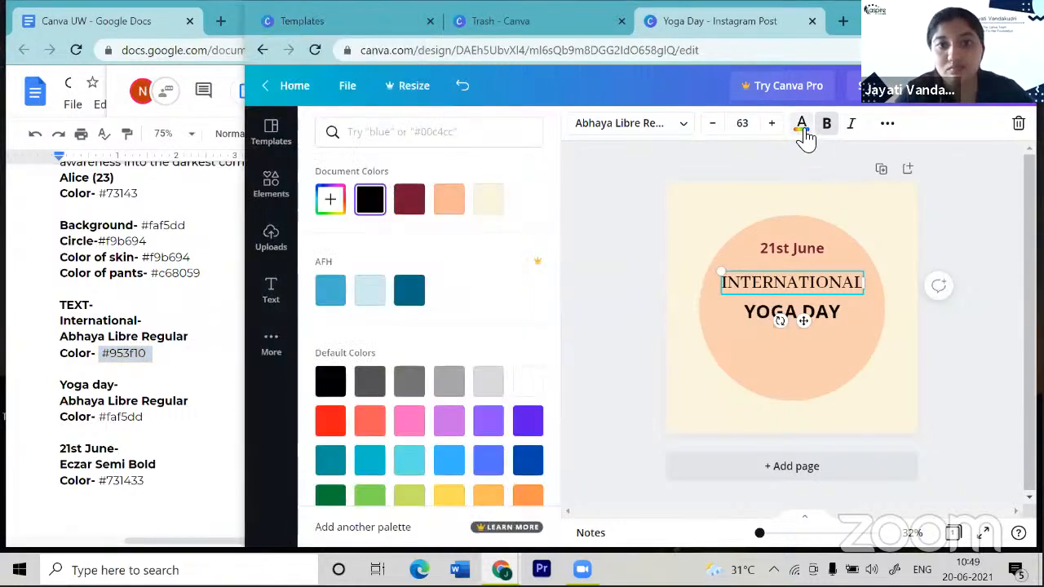
pyautogui.click(331, 200)
pyautogui.press('BackSpace')
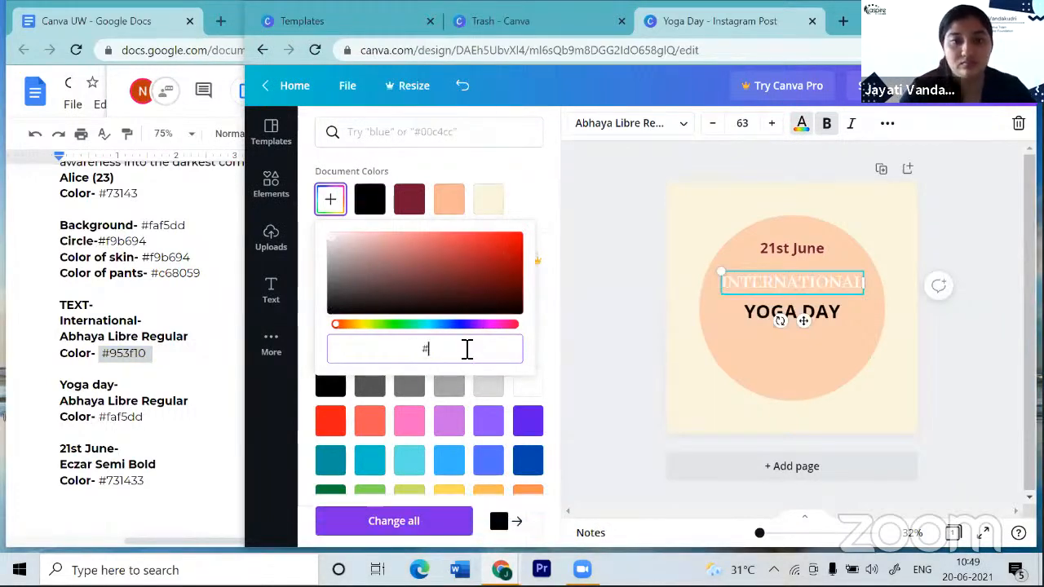
pyautogui.write('#953F10')
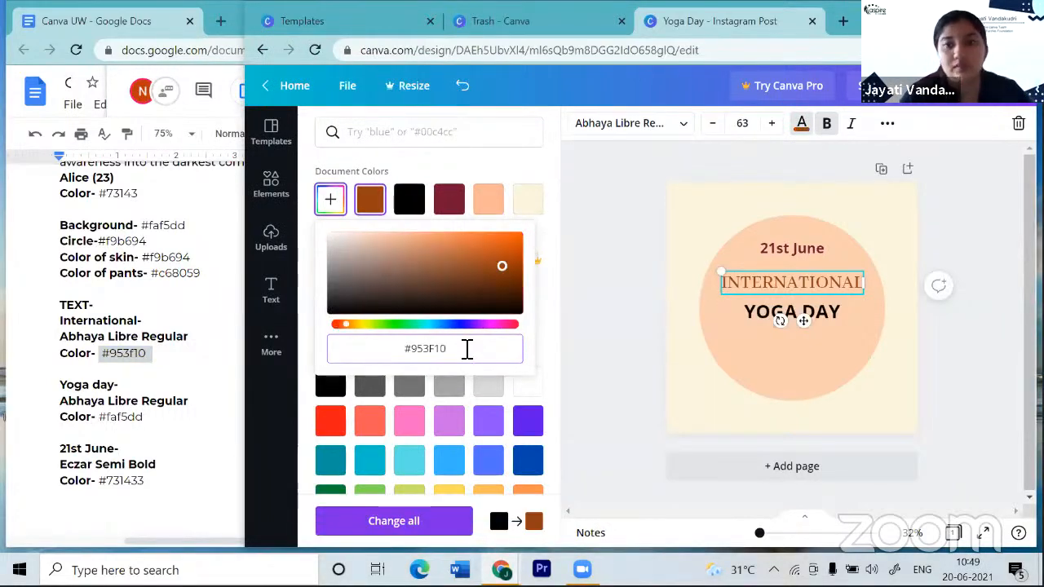
pyautogui.click(953, 349)
pyautogui.click(840, 318)
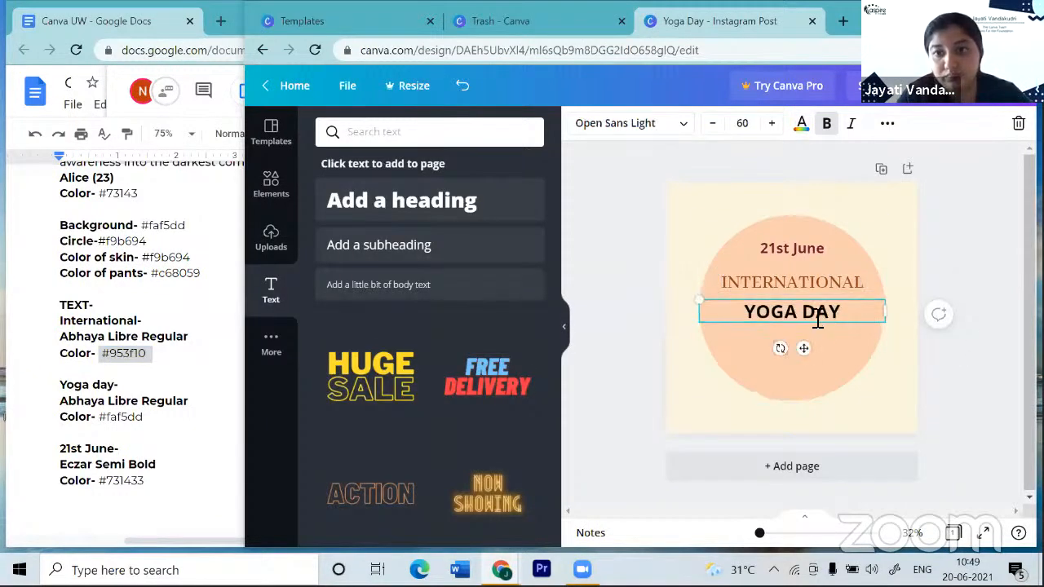
# - Colour YOGA DAY cream #FAF5DD from the notes and nudge it slightly up
pyautogui.moveTo(751, 318); pyautogui.dragTo(848, 312)
pyautogui.click(849, 312)
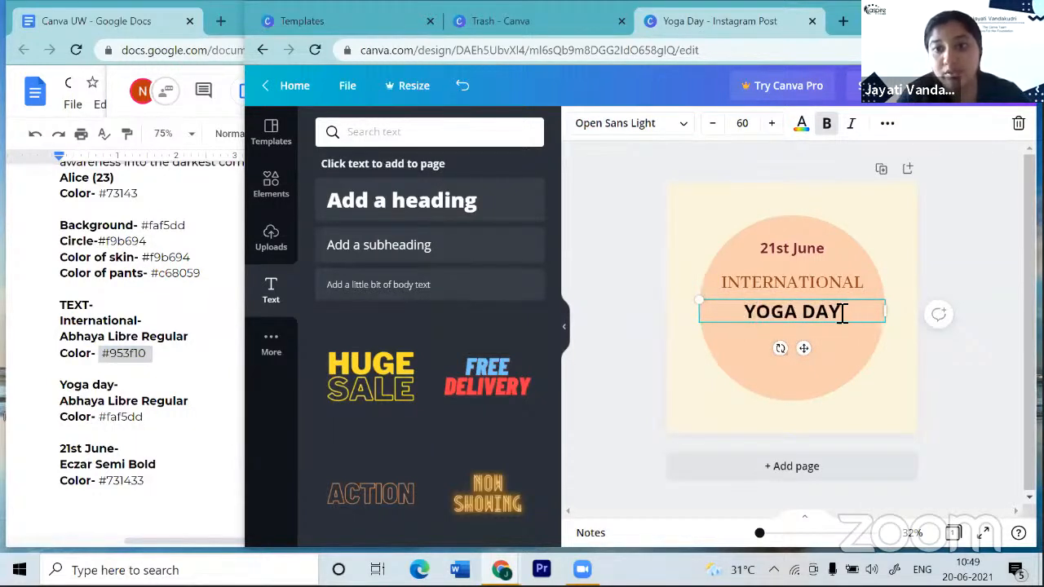
pyautogui.moveTo(749, 319); pyautogui.dragTo(844, 314)
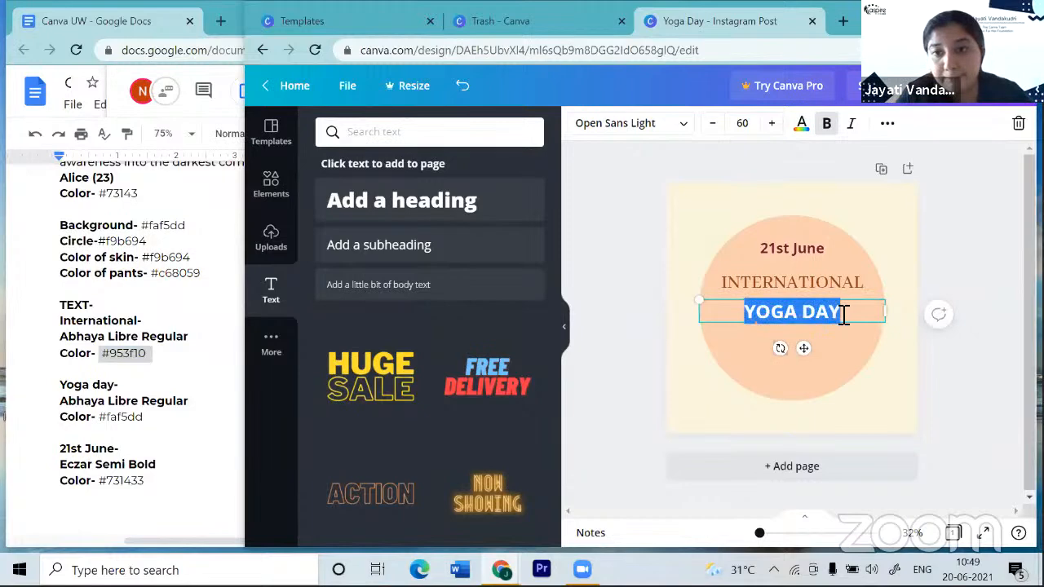
pyautogui.click(802, 127)
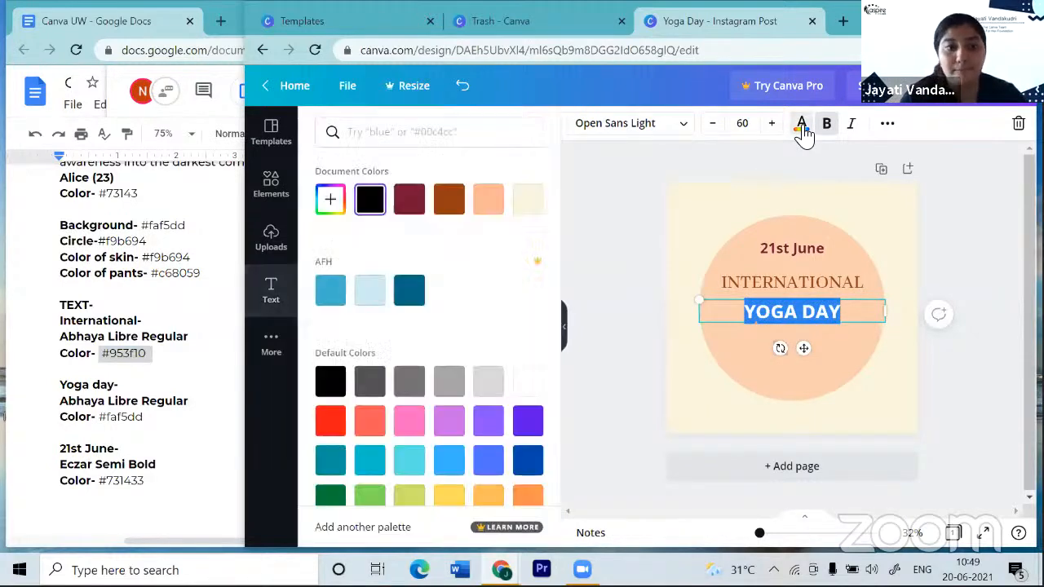
pyautogui.click(329, 201)
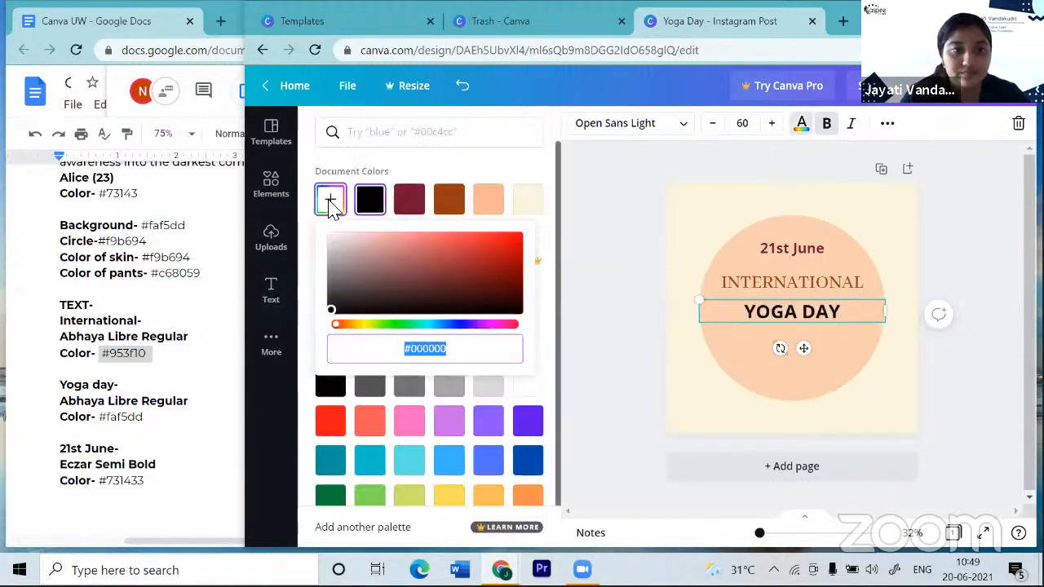
pyautogui.moveTo(104, 422); pyautogui.dragTo(150, 420)
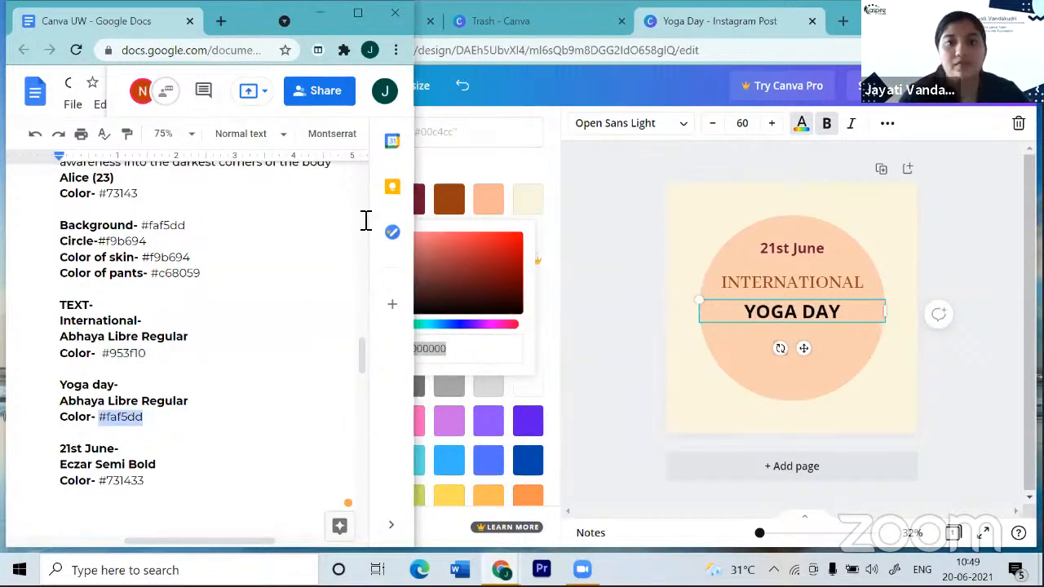
pyautogui.click(466, 144)
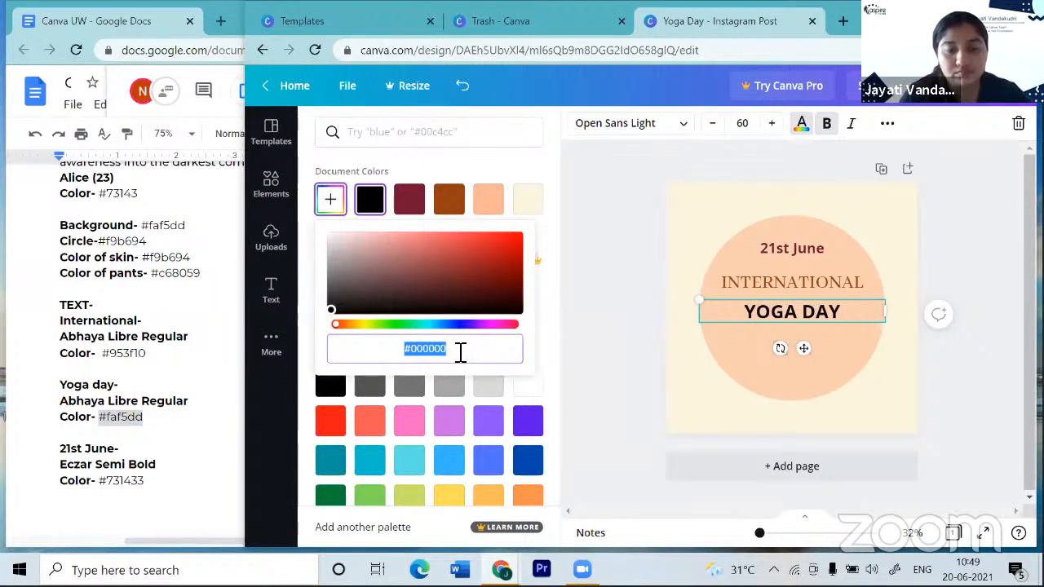
pyautogui.write('#')
pyautogui.write('FAF5DD')
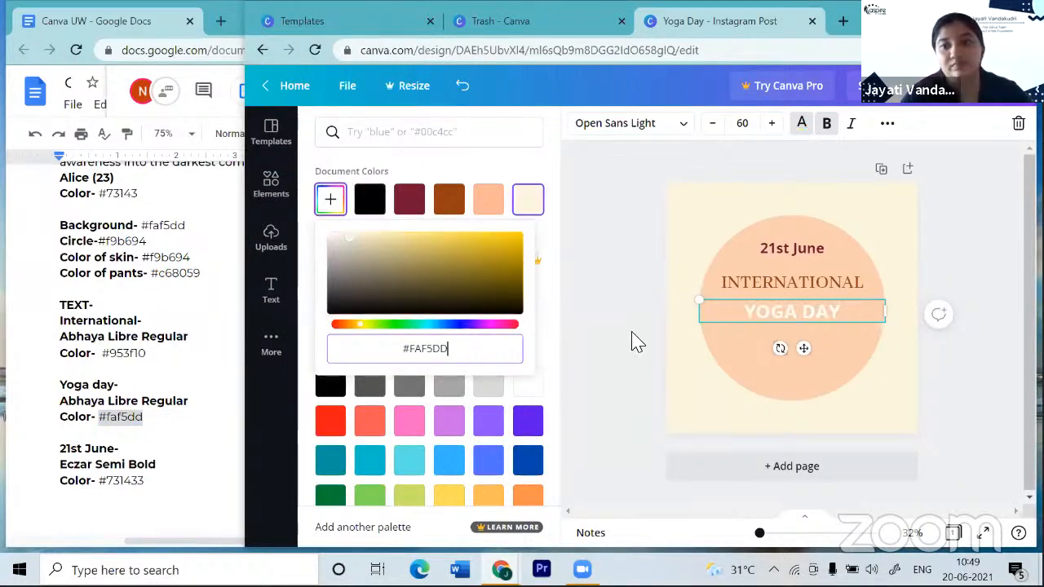
pyautogui.click(939, 382)
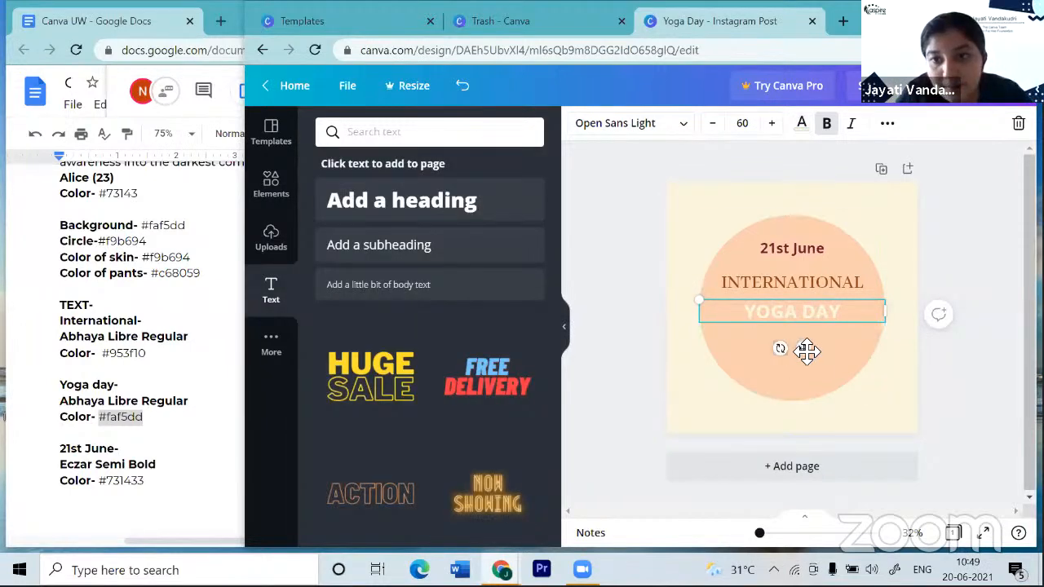
pyautogui.moveTo(805, 351); pyautogui.dragTo(803, 348)
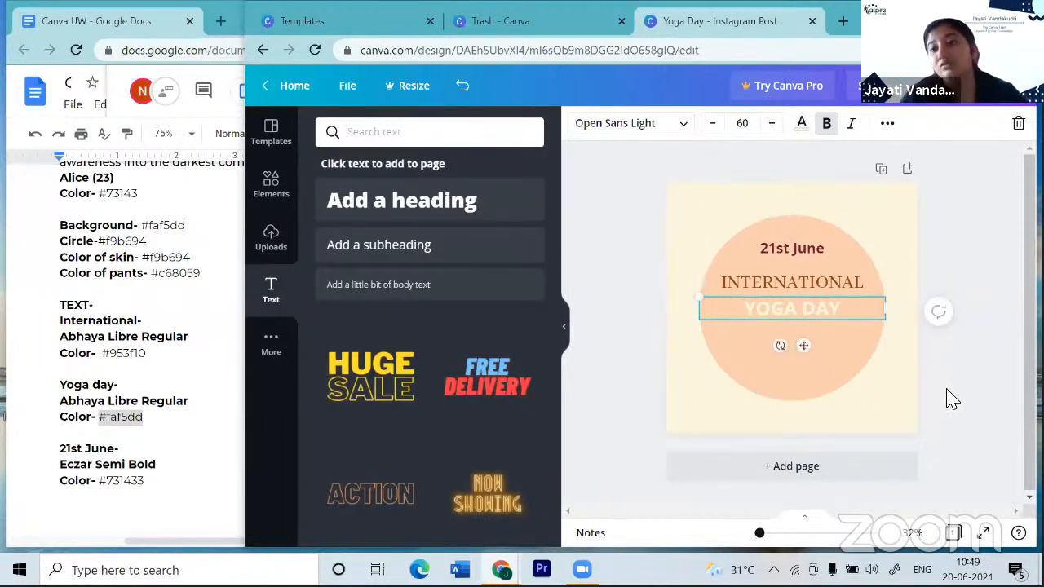
pyautogui.click(952, 398)
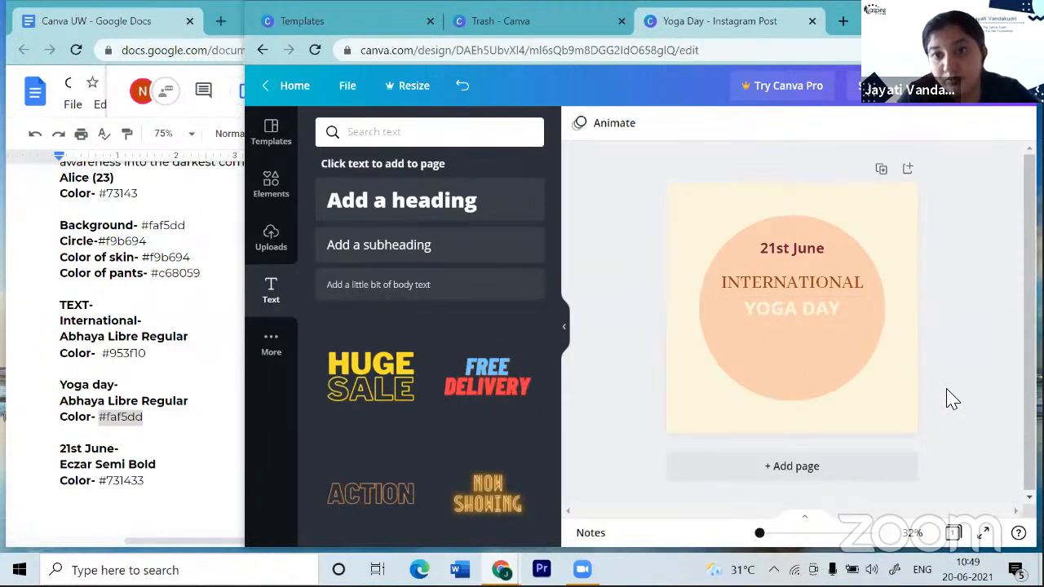
# - Apply the Lift text effect at intensity 50 to the YOGA DAY heading
pyautogui.click(793, 309)
pyautogui.scroll(-2, 790, 303)
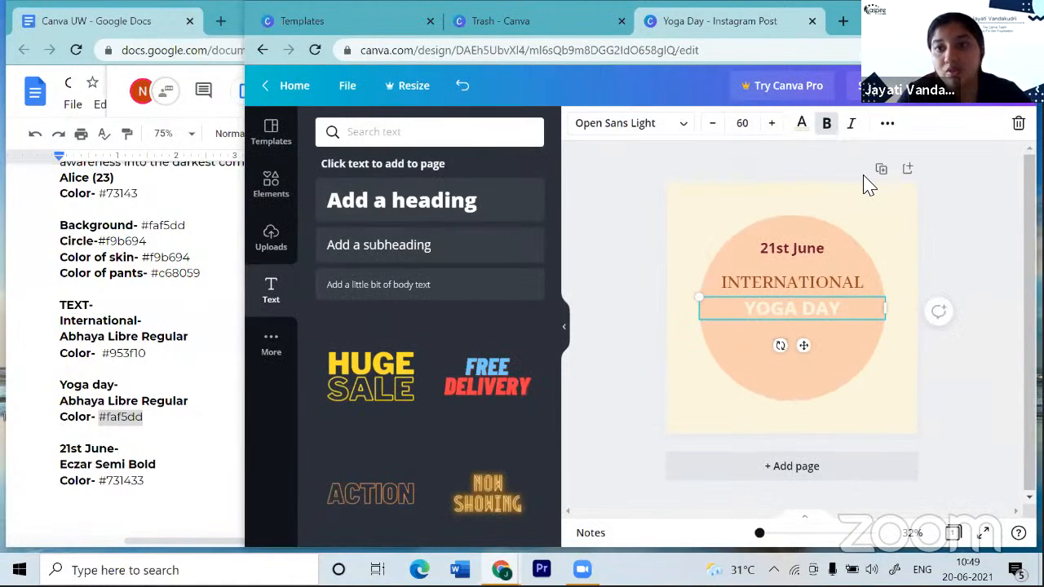
pyautogui.click(899, 125)
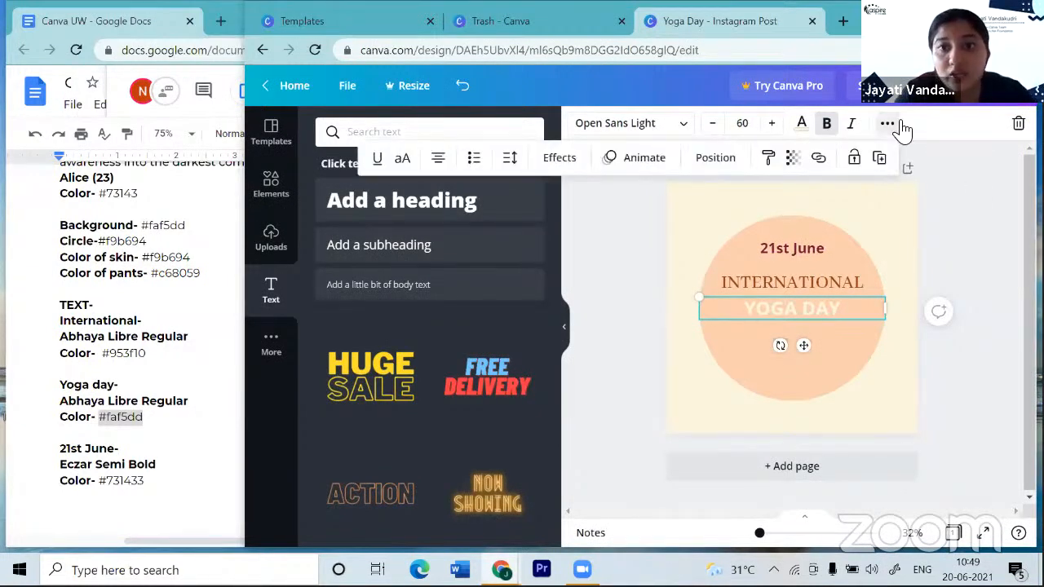
pyautogui.click(562, 159)
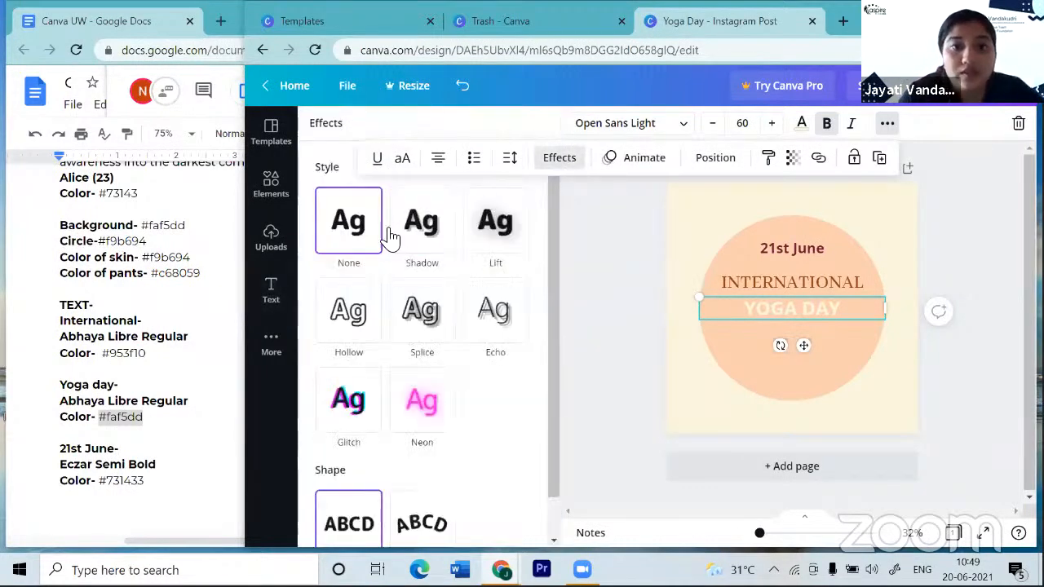
pyautogui.click(479, 226)
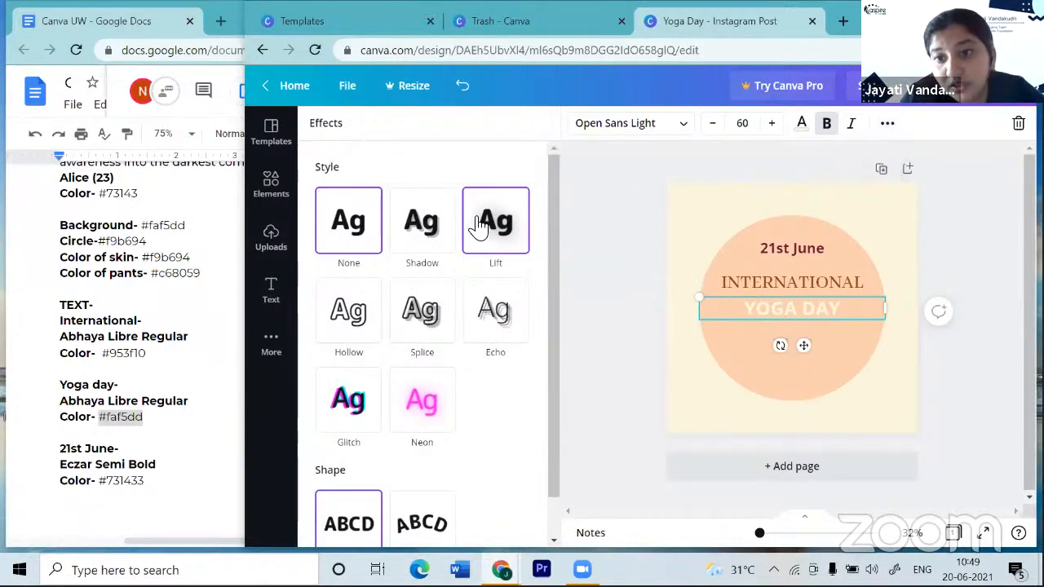
pyautogui.scroll(3, 895, 316)
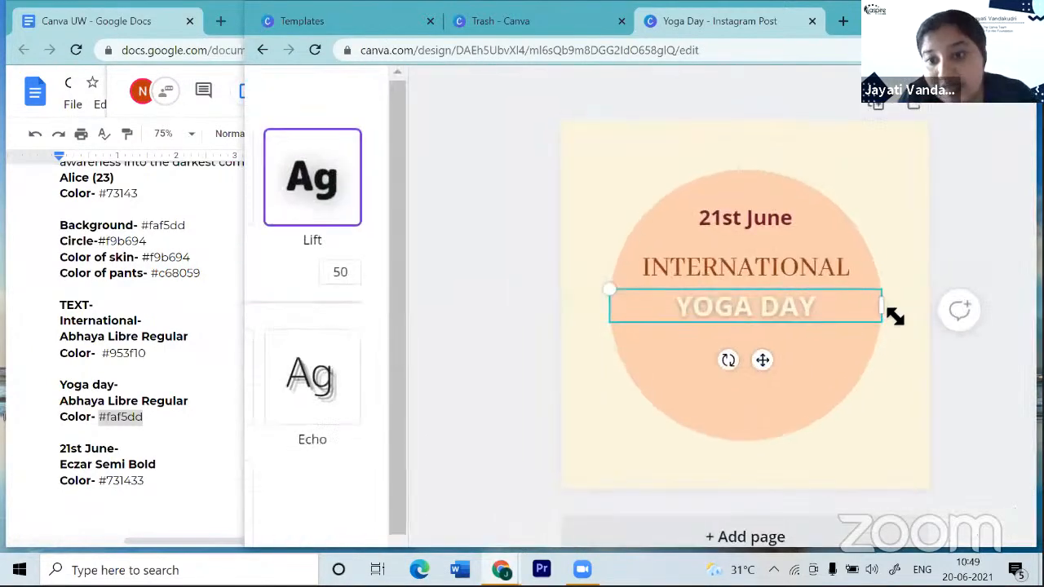
pyautogui.scroll(-2, 896, 317)
pyautogui.scroll(-2, 897, 318)
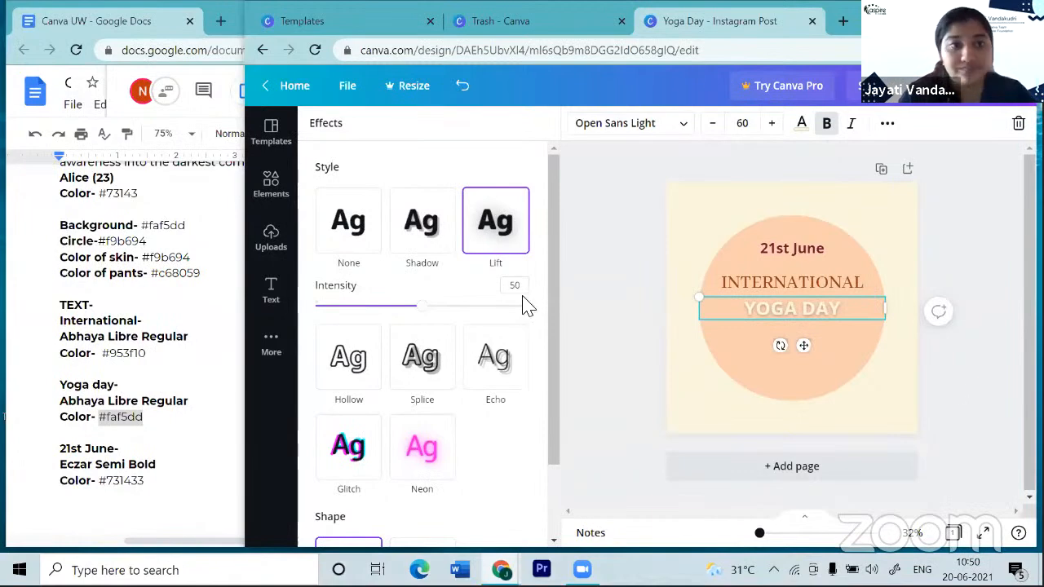
pyautogui.click(270, 290)
pyautogui.scroll(2, 238, 352)
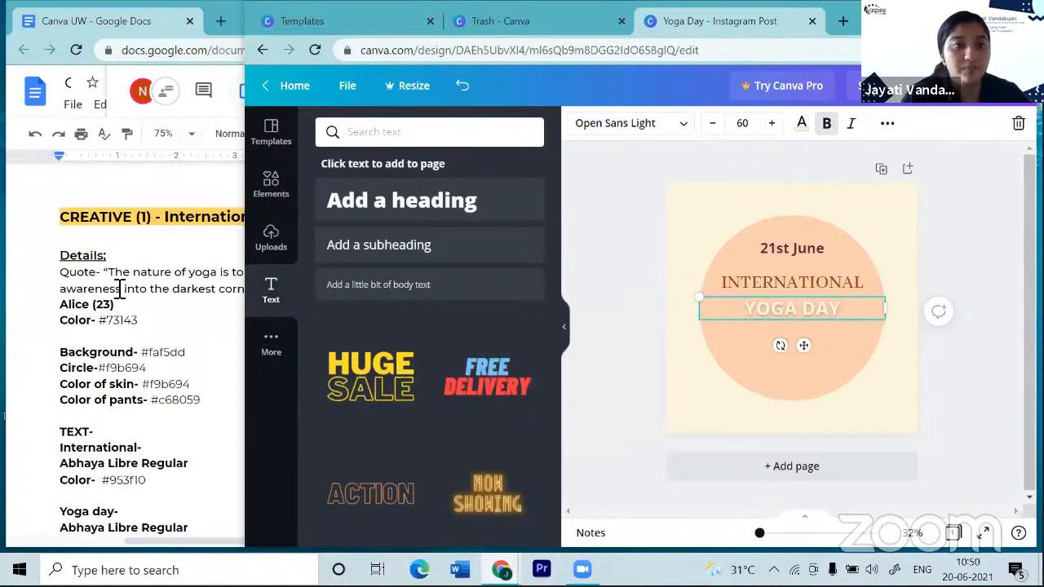
# - Select the yoga quote in the Google Docs brief, then bring the Canva design back in front
pyautogui.hscroll(3, 120, 288)
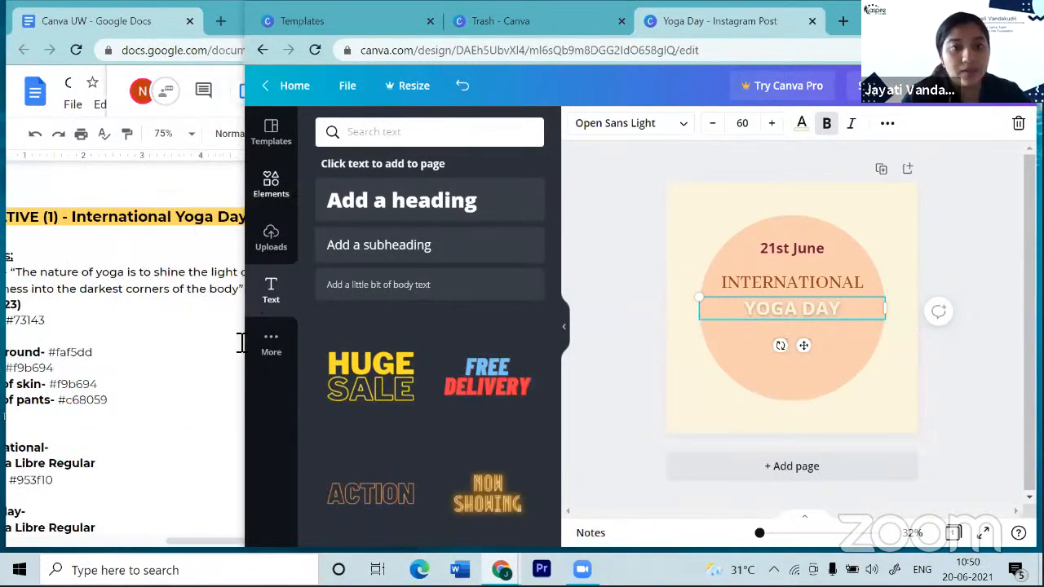
pyautogui.moveTo(247, 340); pyautogui.dragTo(366, 324)
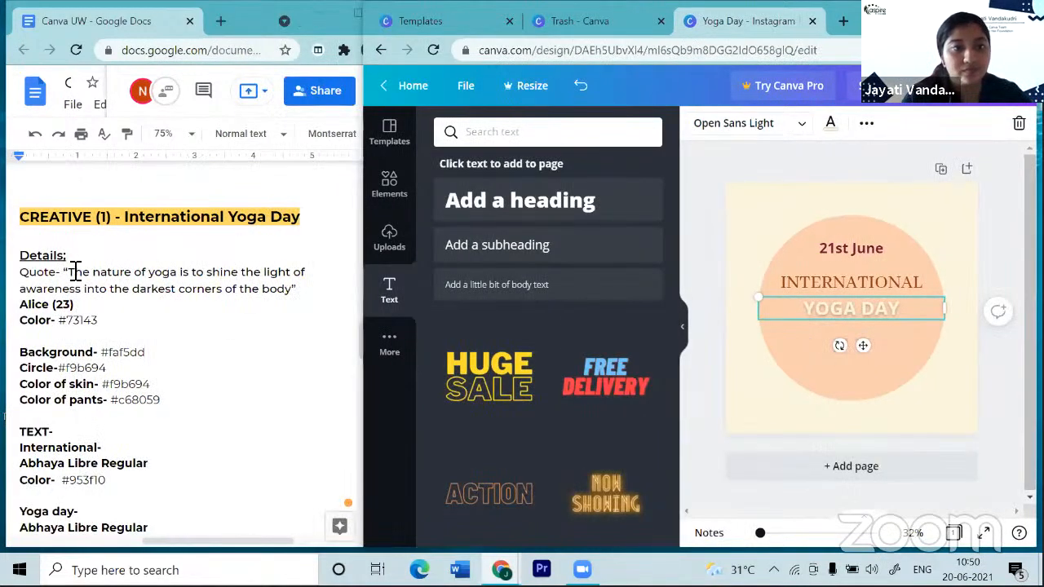
pyautogui.click(191, 290)
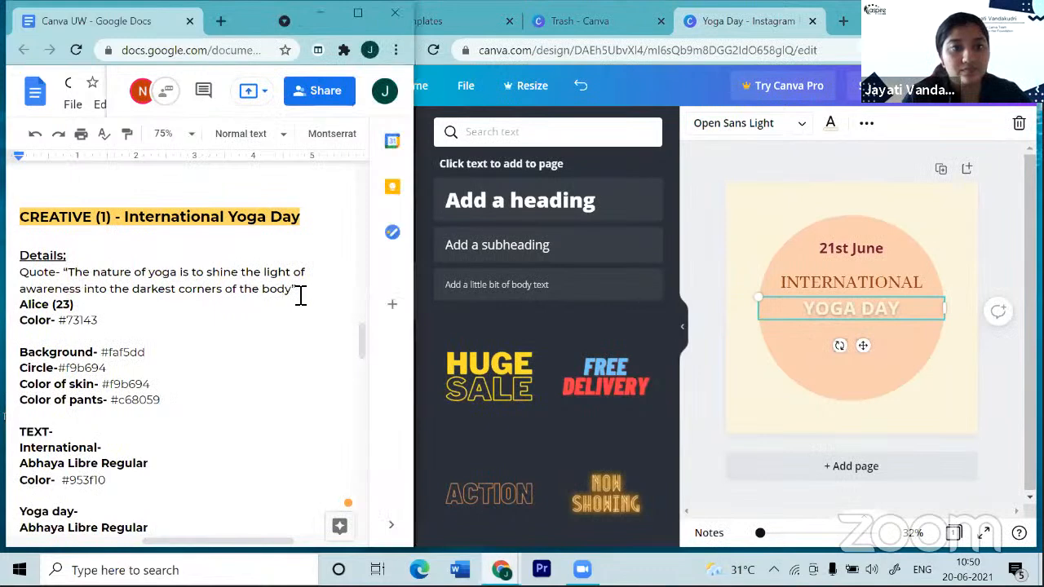
pyautogui.moveTo(297, 289); pyautogui.dragTo(62, 275)
pyautogui.hotkey('ctrl', 'c')
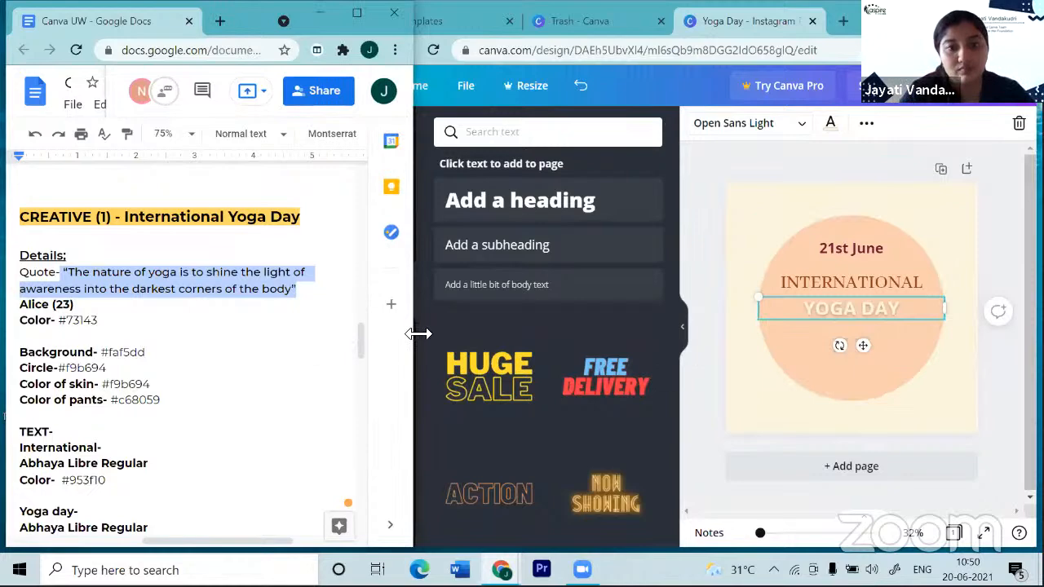
pyautogui.click(835, 378)
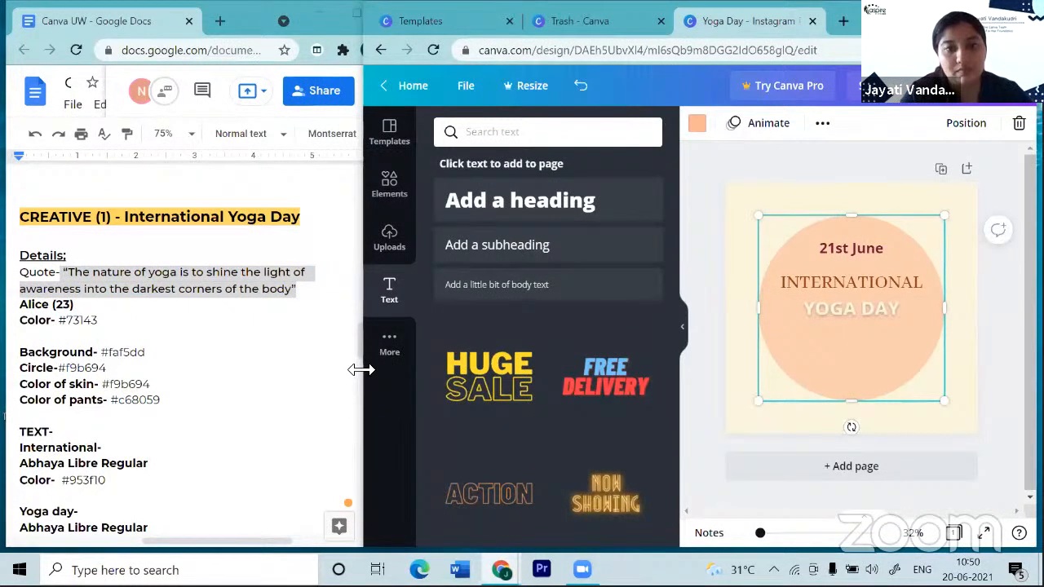
pyautogui.moveTo(362, 369); pyautogui.dragTo(235, 375)
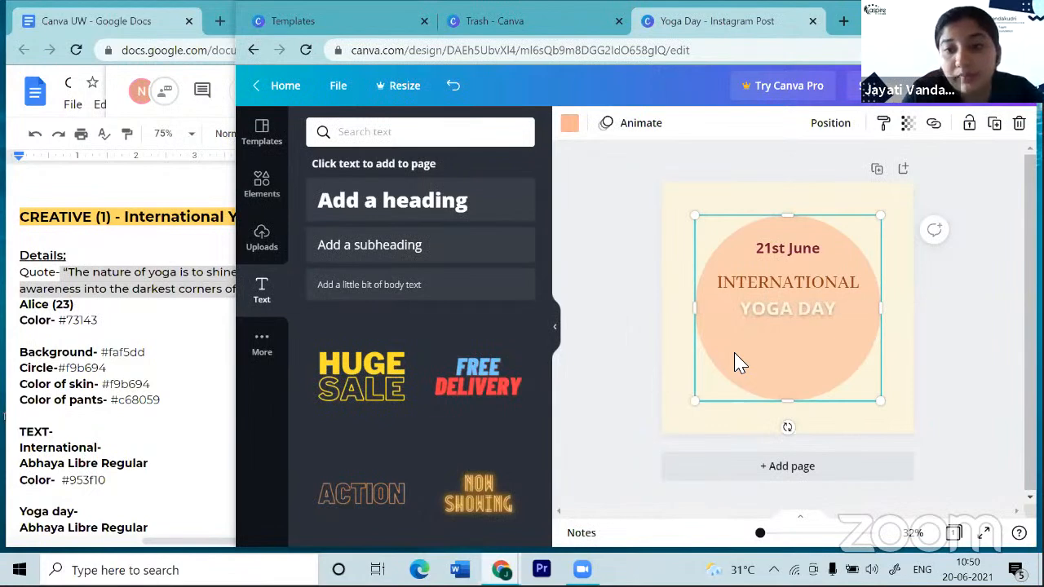
# - Paste the copied quote into a new text box, shrink it, and move it into the circle
pyautogui.press('t')
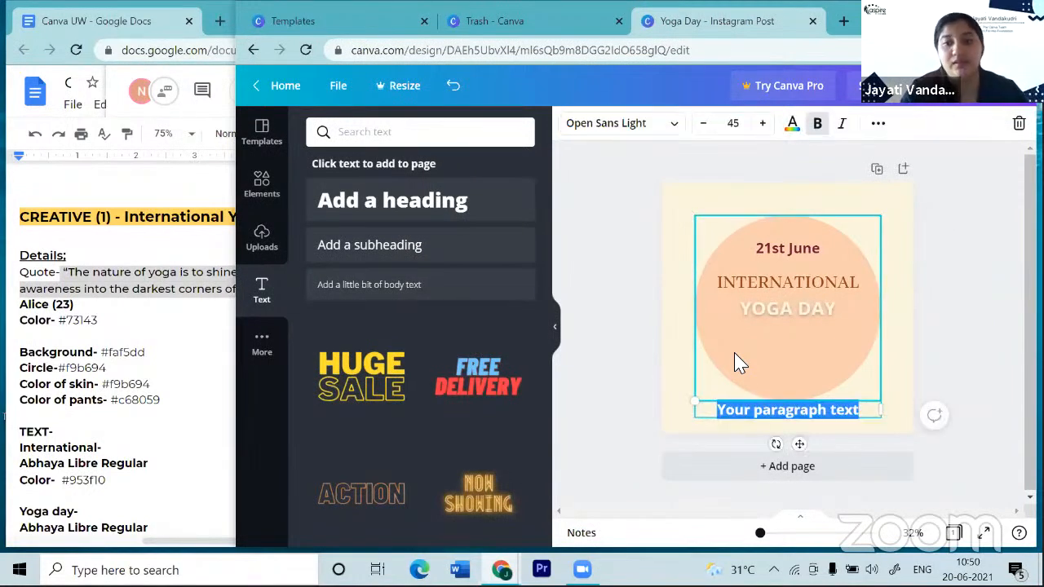
pyautogui.hotkey('ctrl', 'v')
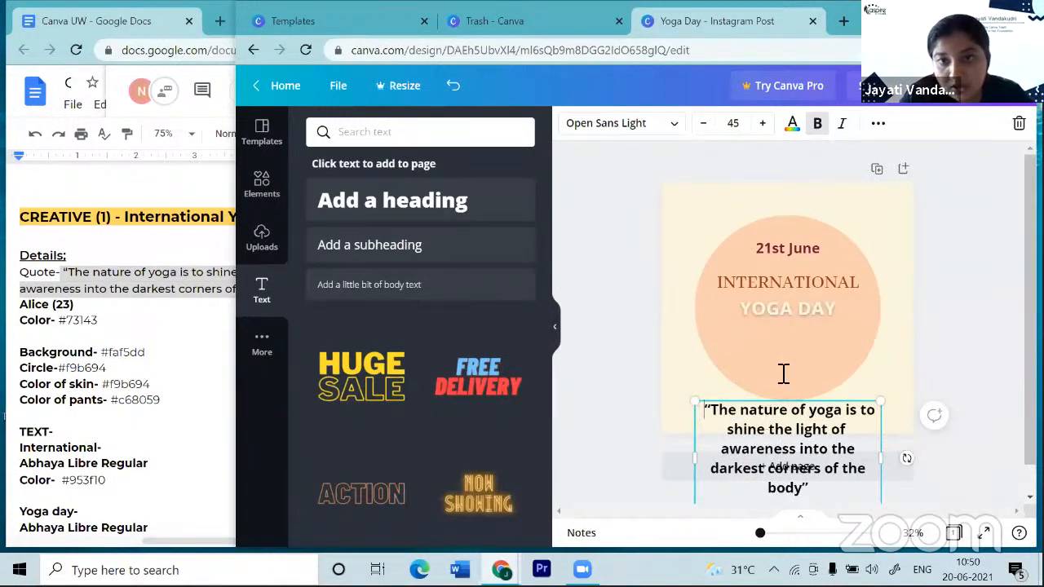
pyautogui.click(703, 123)
pyautogui.click(703, 123)
pyautogui.click(703, 123)
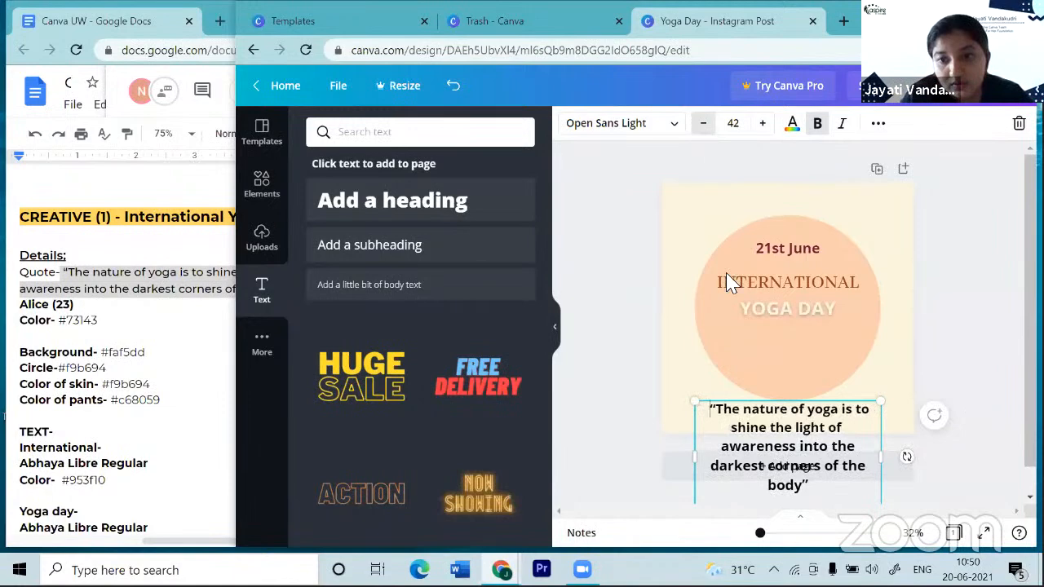
pyautogui.moveTo(715, 410); pyautogui.dragTo(808, 478)
pyautogui.click(703, 124)
pyautogui.click(704, 124)
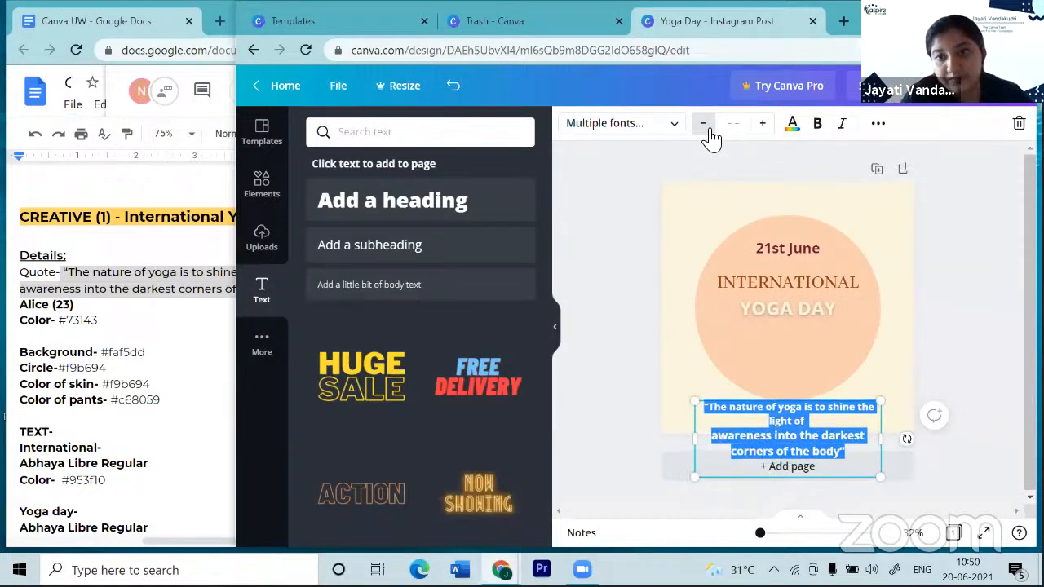
pyautogui.click(704, 124)
pyautogui.click(703, 123)
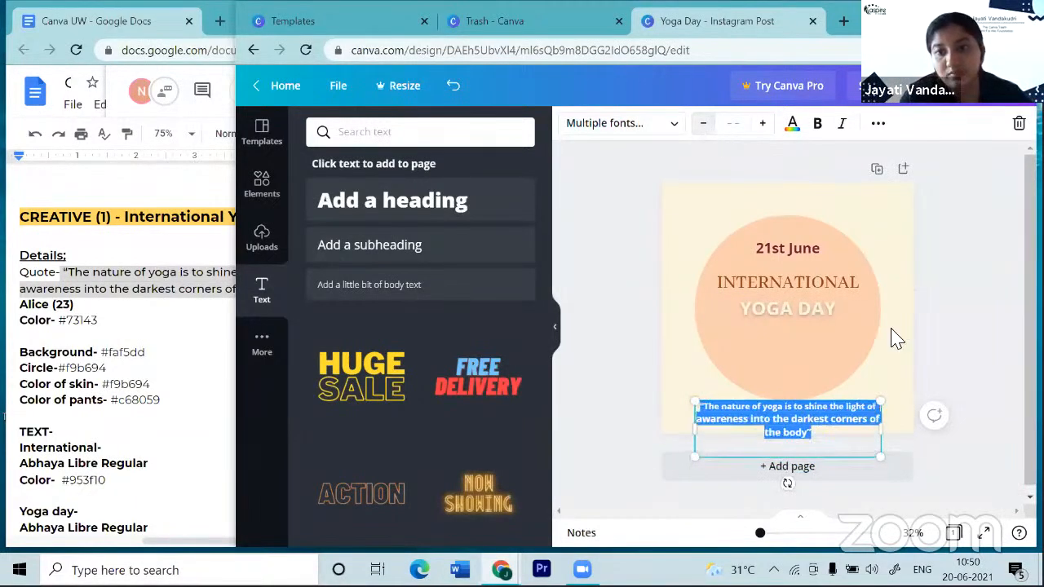
pyautogui.click(912, 377)
pyautogui.moveTo(824, 421); pyautogui.dragTo(827, 352)
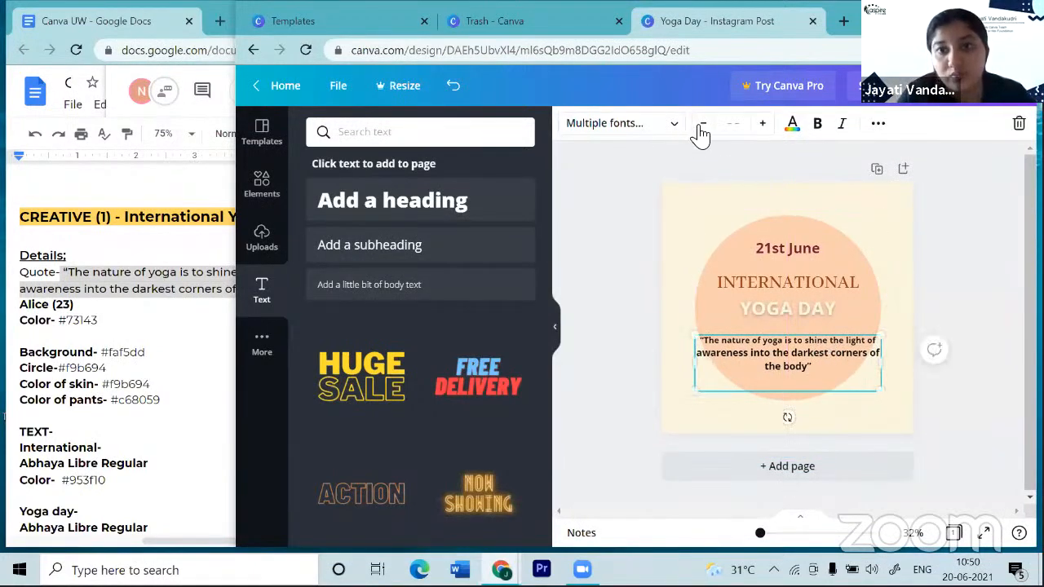
# - Shrink the quote to two lines and set its font size to 24
pyautogui.click(700, 131)
pyautogui.click(700, 131)
pyautogui.click(701, 130)
pyautogui.click(700, 131)
pyautogui.click(700, 130)
pyautogui.click(701, 131)
pyautogui.click(700, 131)
pyautogui.click(700, 131)
pyautogui.click(702, 131)
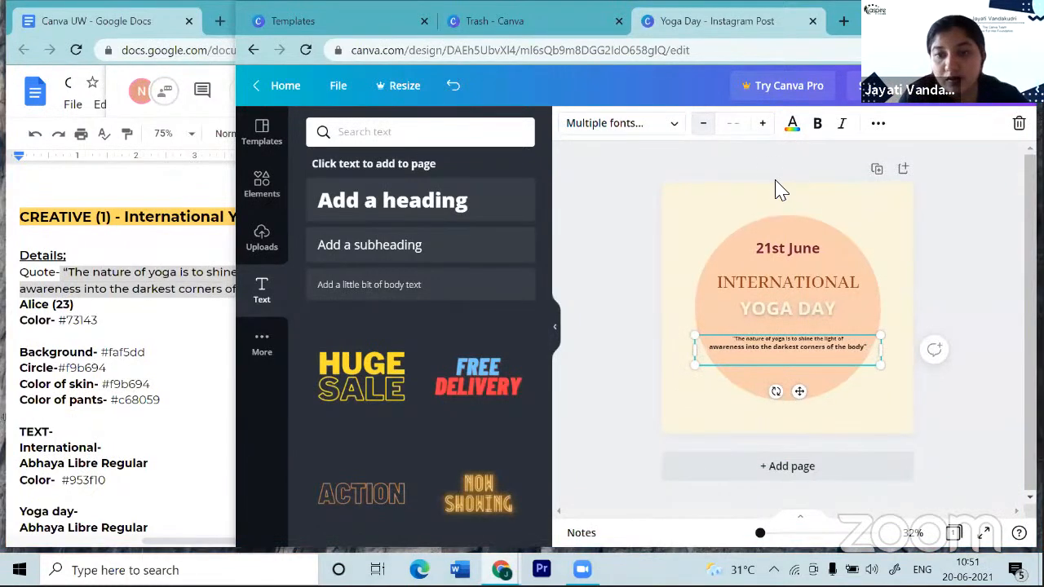
pyautogui.scroll(3, 683, 375)
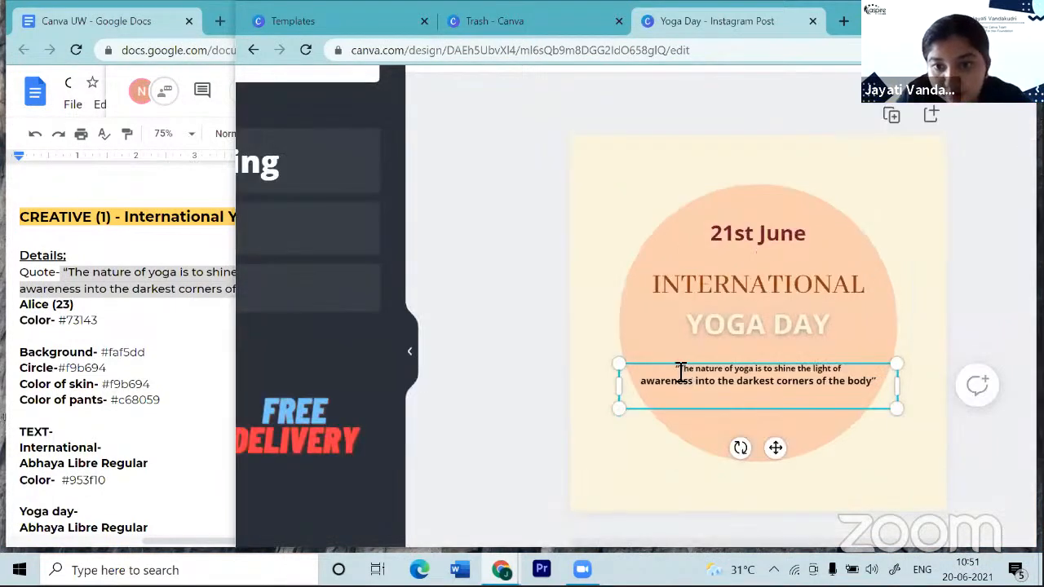
pyautogui.moveTo(681, 371); pyautogui.dragTo(883, 381)
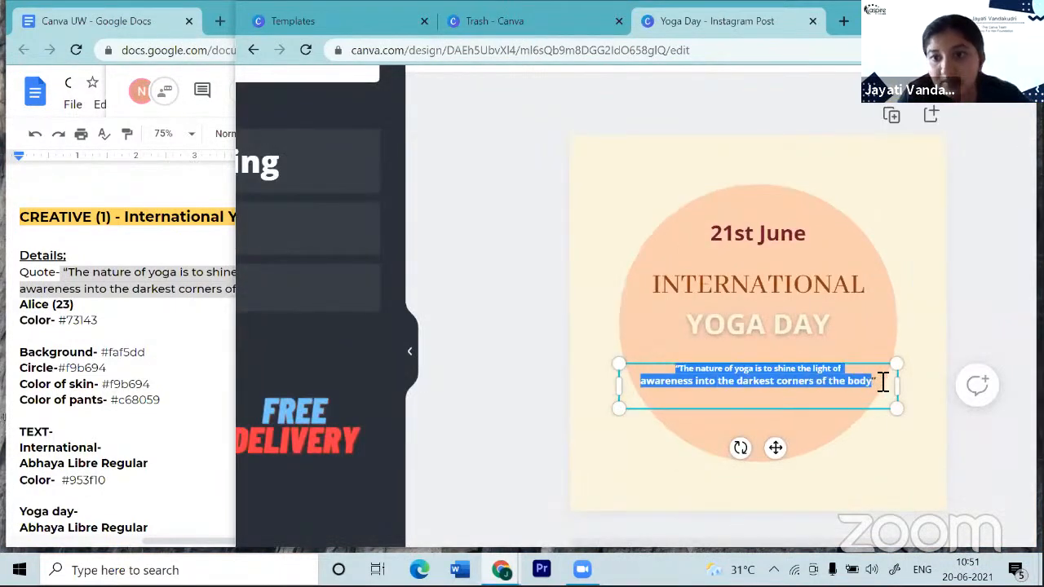
pyautogui.scroll(-3, 883, 382)
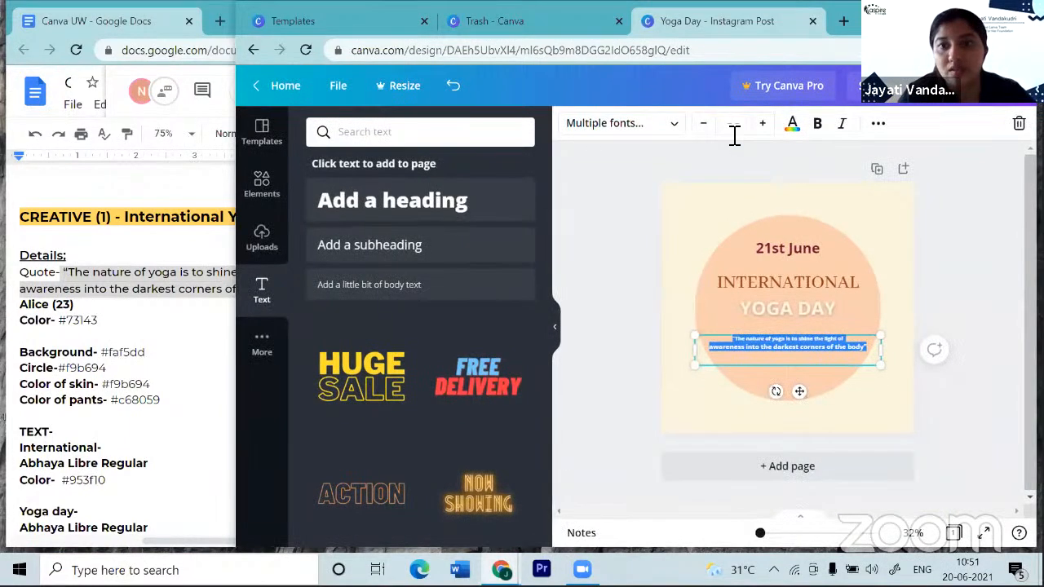
pyautogui.click(734, 123)
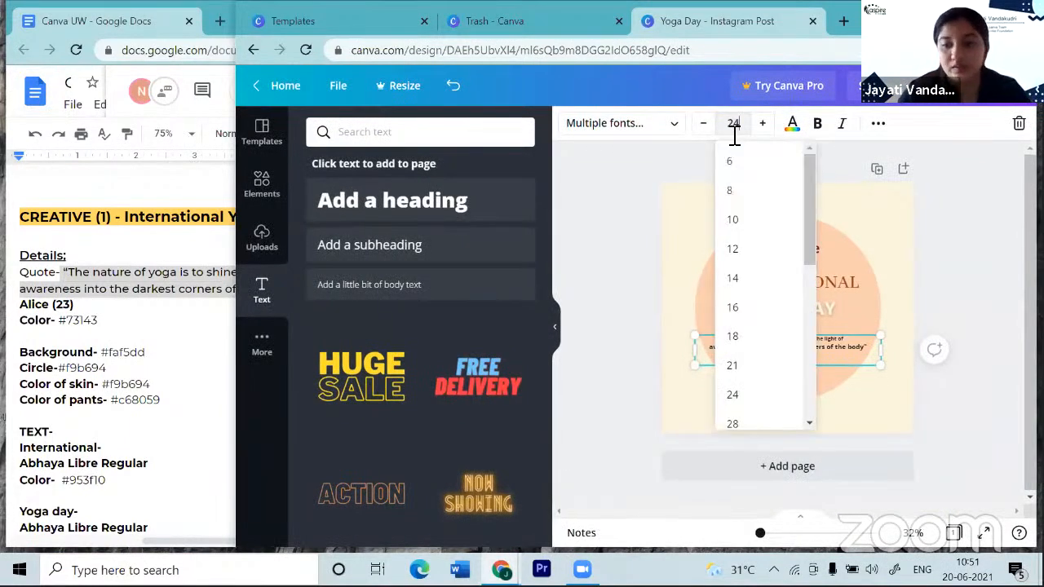
pyautogui.click(729, 132)
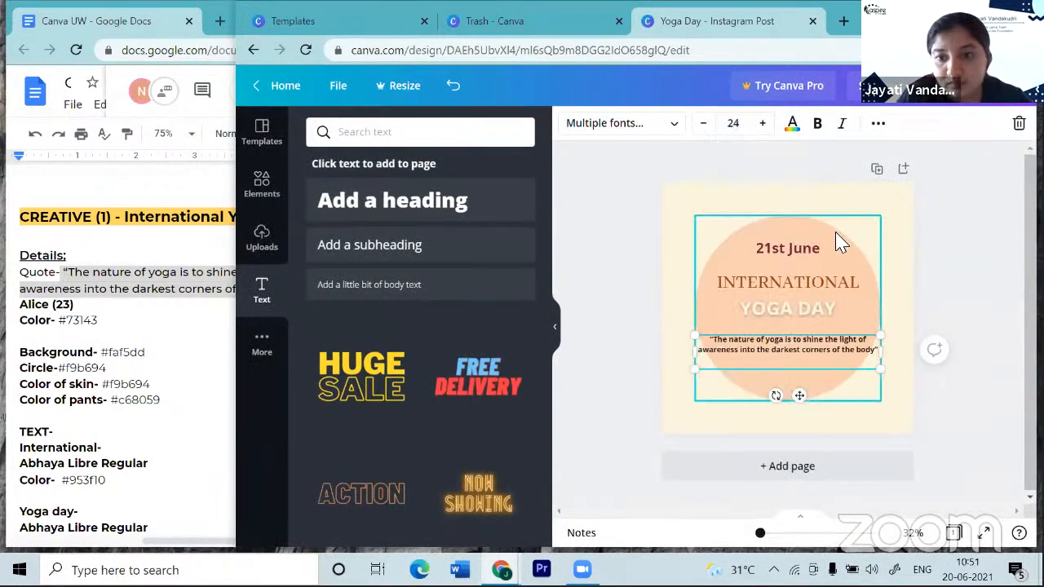
# - Enlarge the peach circle to 867 × 867 and re-centre it behind the stacked text
pyautogui.scroll(2, 836, 232)
pyautogui.scroll(-1, 836, 234)
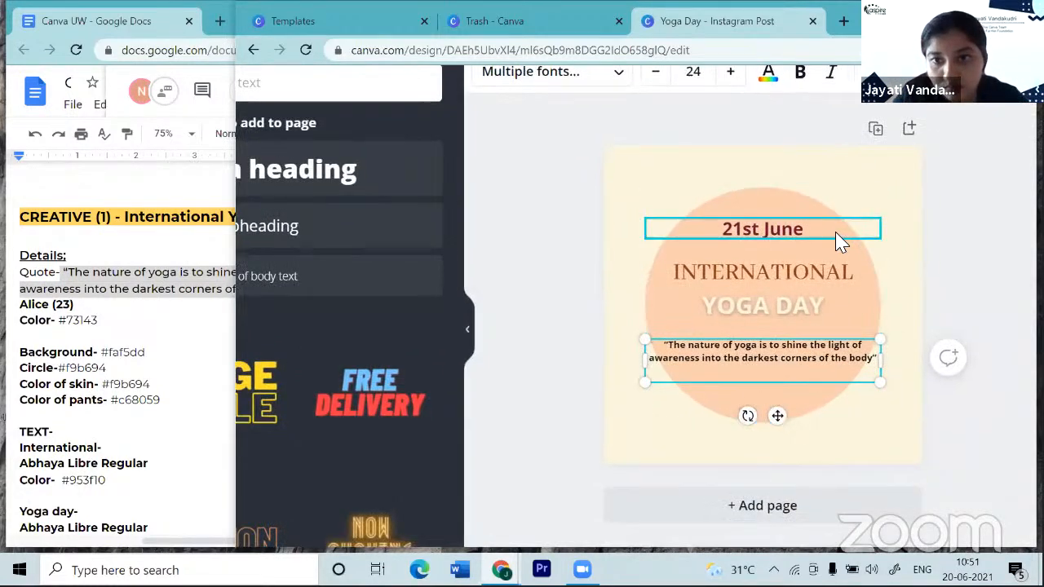
pyautogui.click(779, 198)
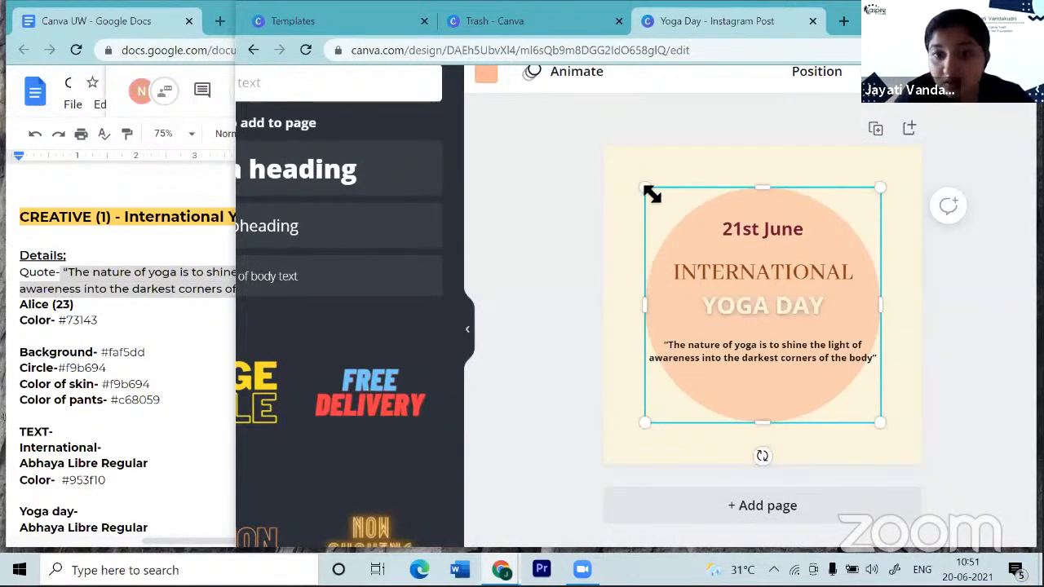
pyautogui.moveTo(650, 191); pyautogui.dragTo(624, 173)
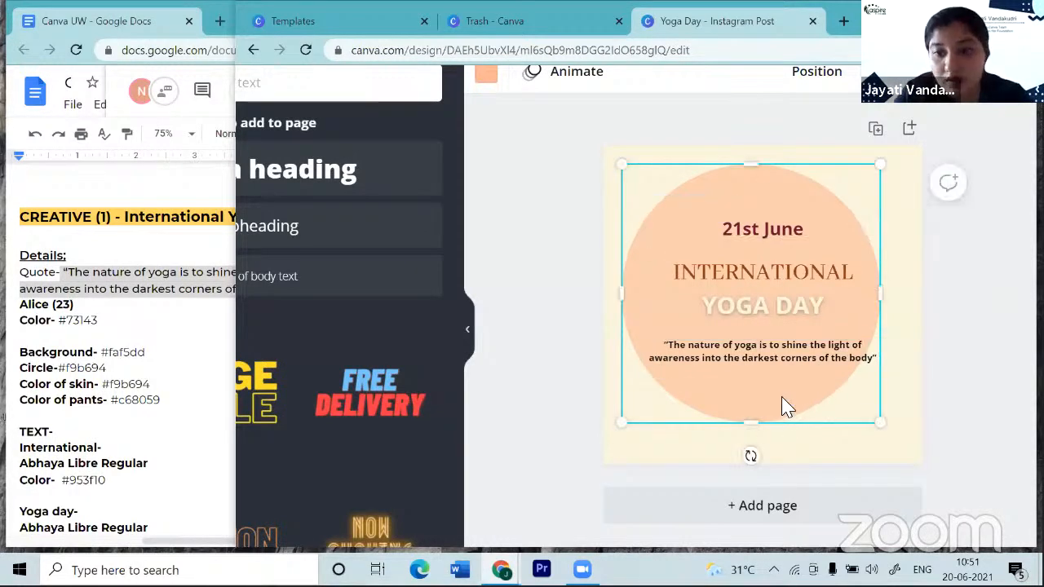
pyautogui.moveTo(792, 410); pyautogui.dragTo(794, 415)
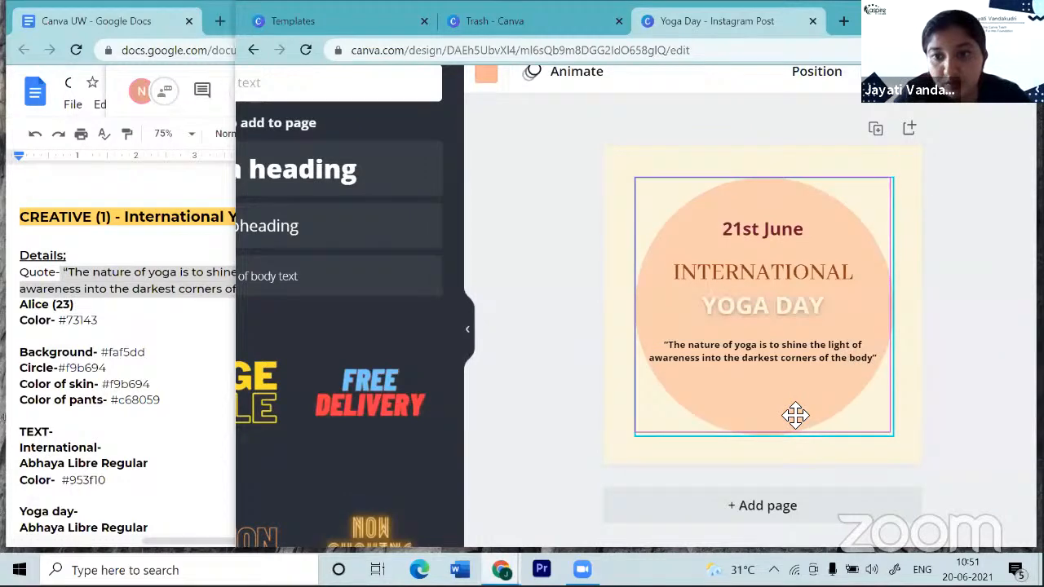
pyautogui.click(772, 361)
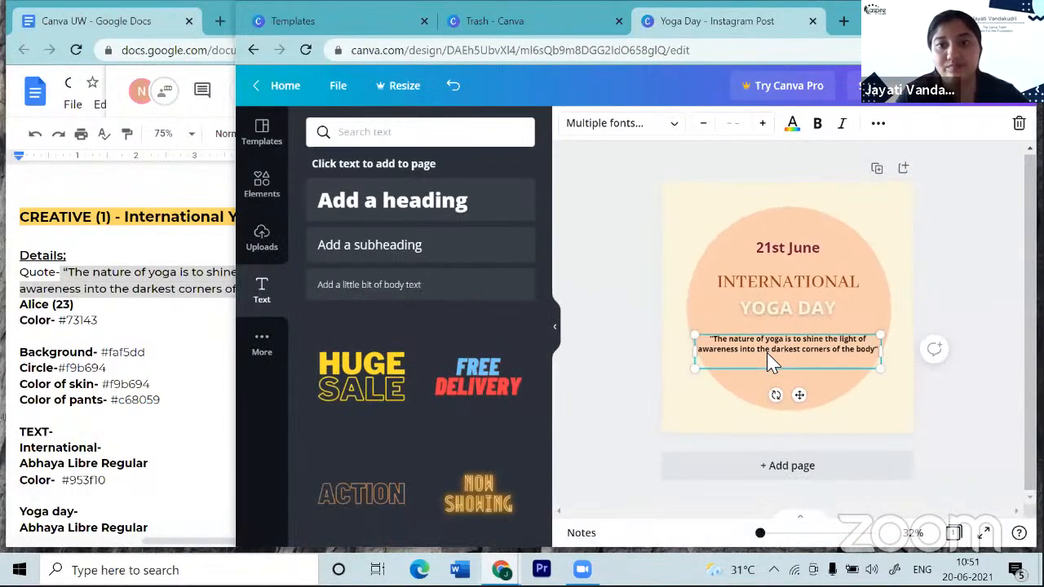
# - Reduce the quote's font size one step and nudge it slightly upward
pyautogui.click(702, 123)
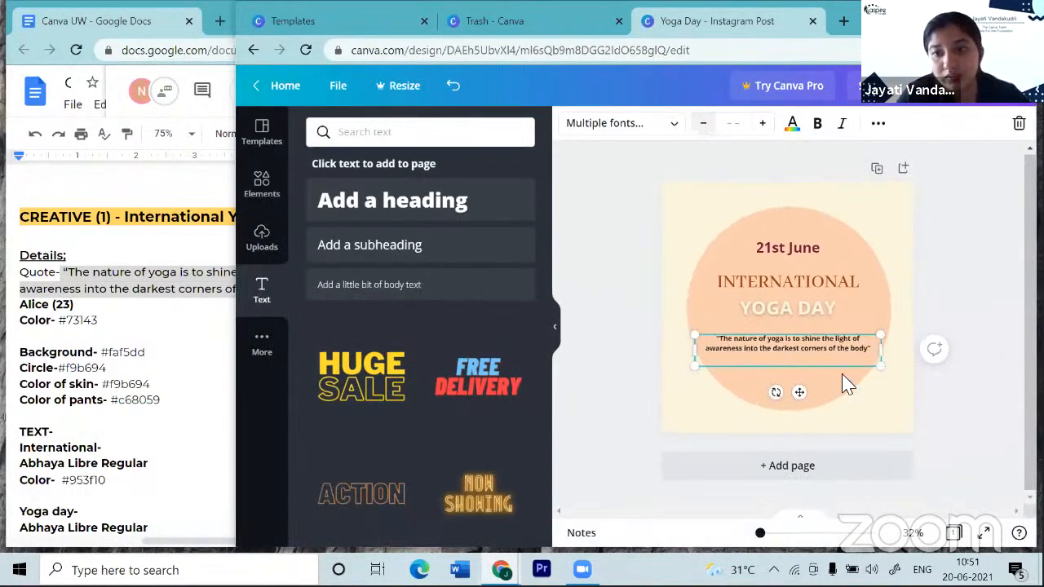
pyautogui.moveTo(804, 394); pyautogui.dragTo(806, 385)
pyautogui.click(982, 422)
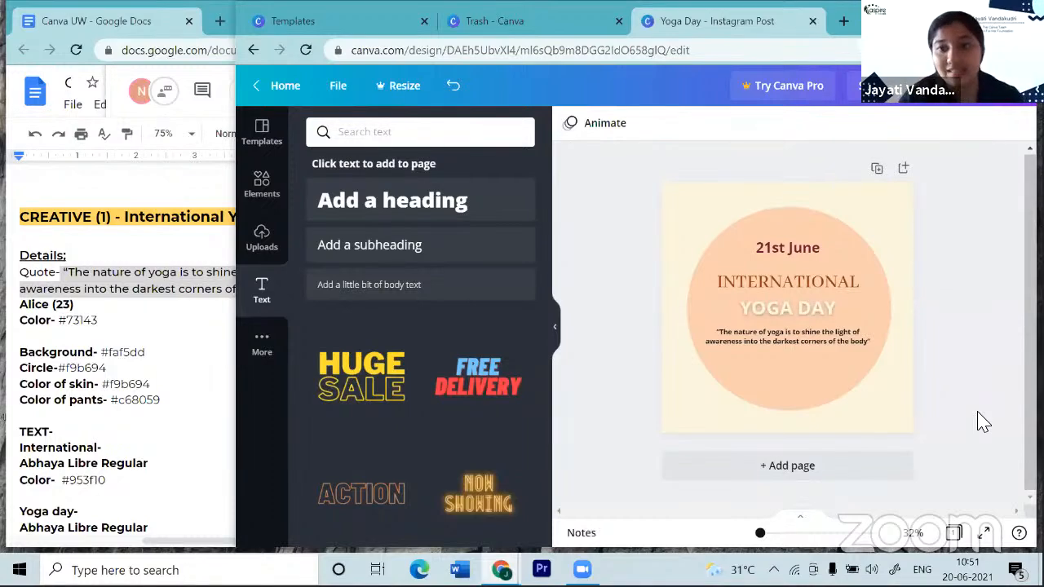
pyautogui.scroll(3, 911, 339)
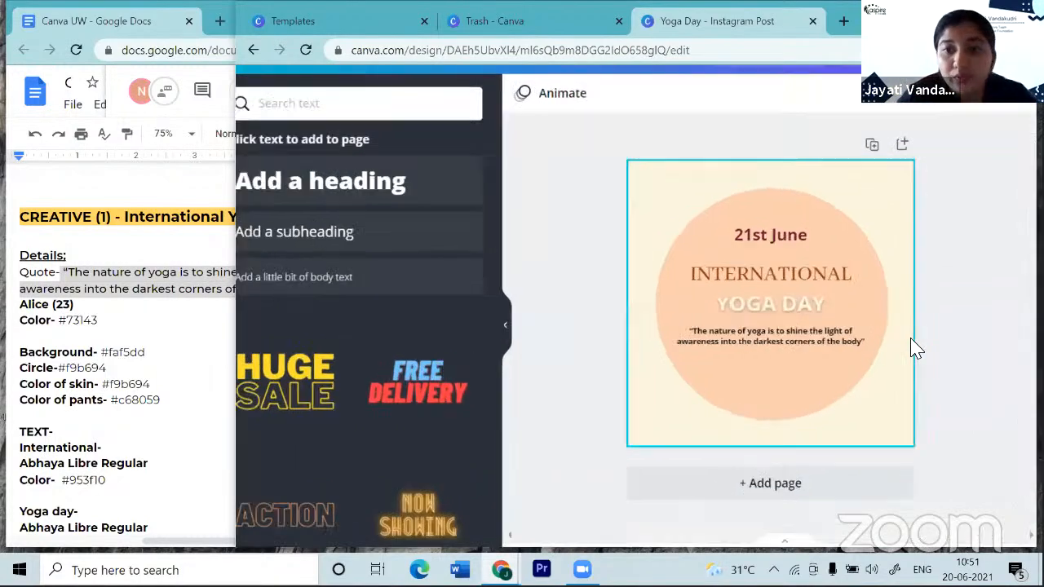
pyautogui.scroll(-3, 908, 349)
# - Colour the quote dark red from Document Colors, matching the 21st June line
pyautogui.click(867, 345)
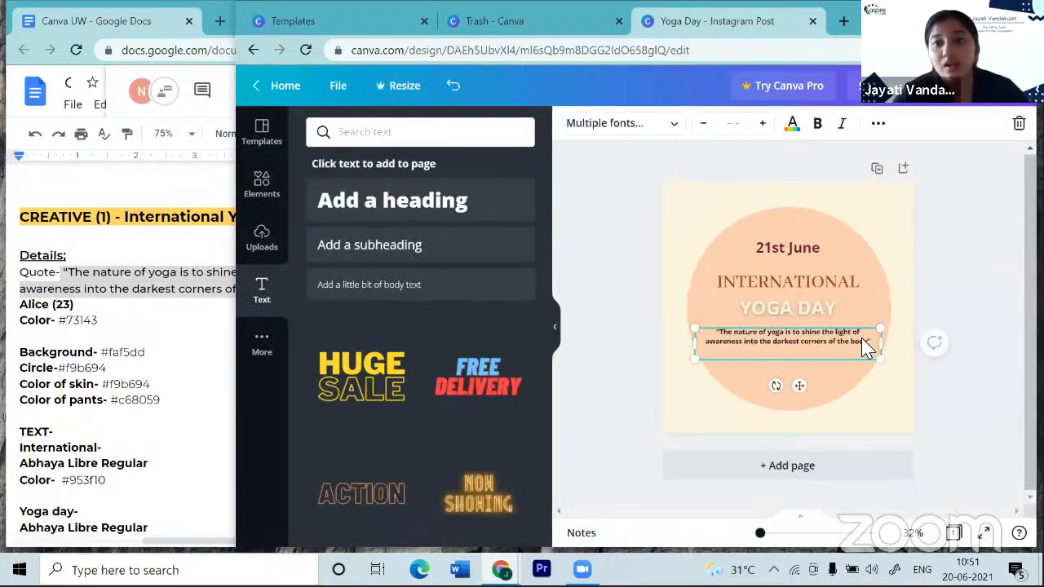
pyautogui.click(792, 125)
pyautogui.click(403, 209)
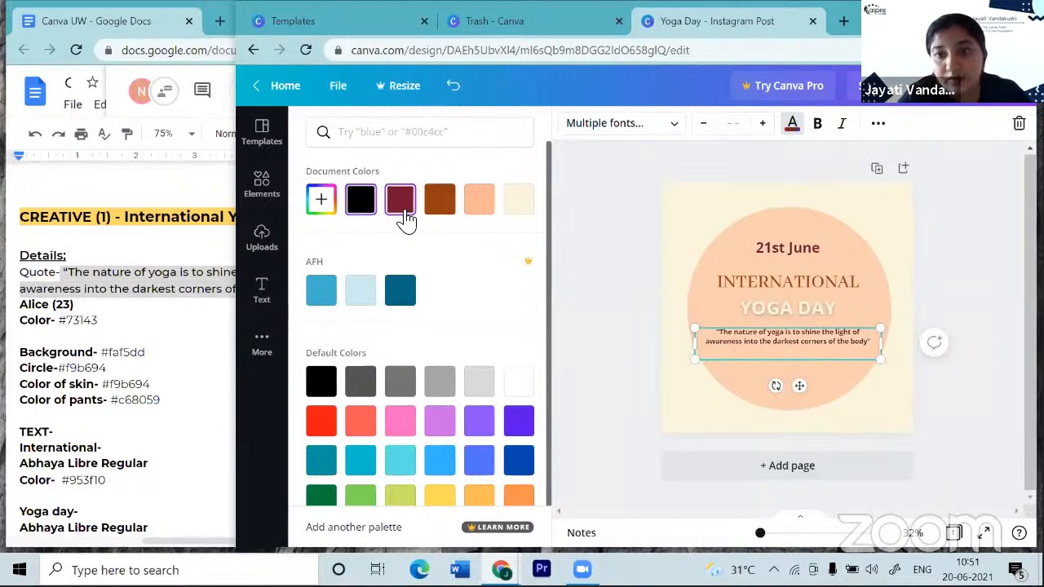
pyautogui.click(994, 297)
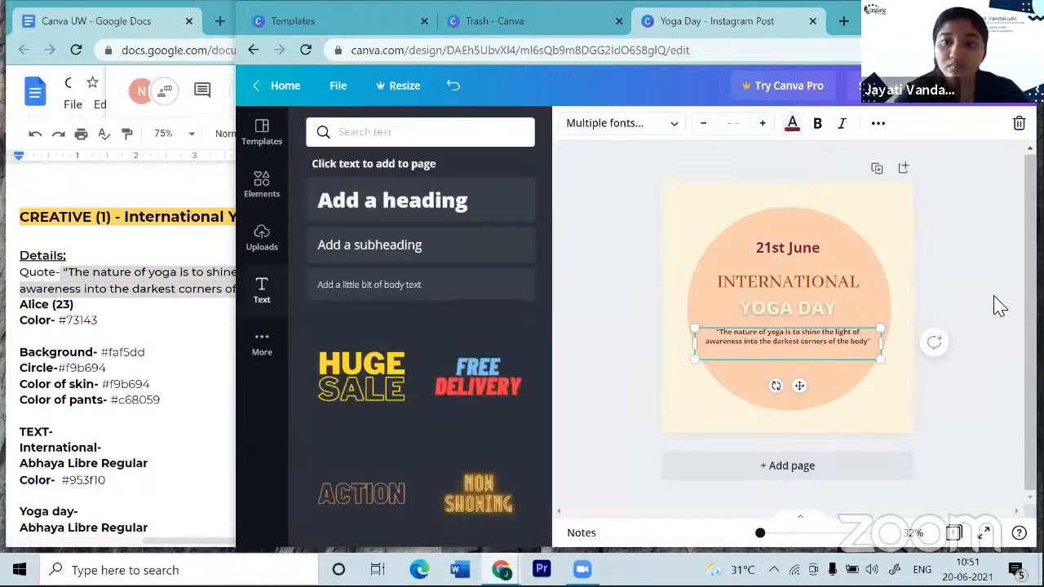
pyautogui.scroll(2, 995, 297)
pyautogui.scroll(-2, 994, 297)
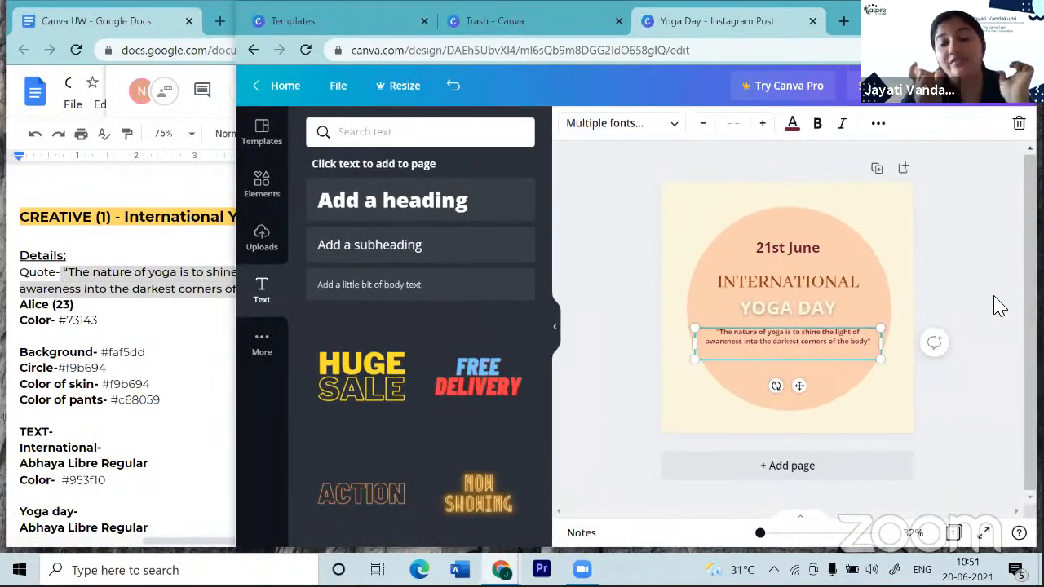
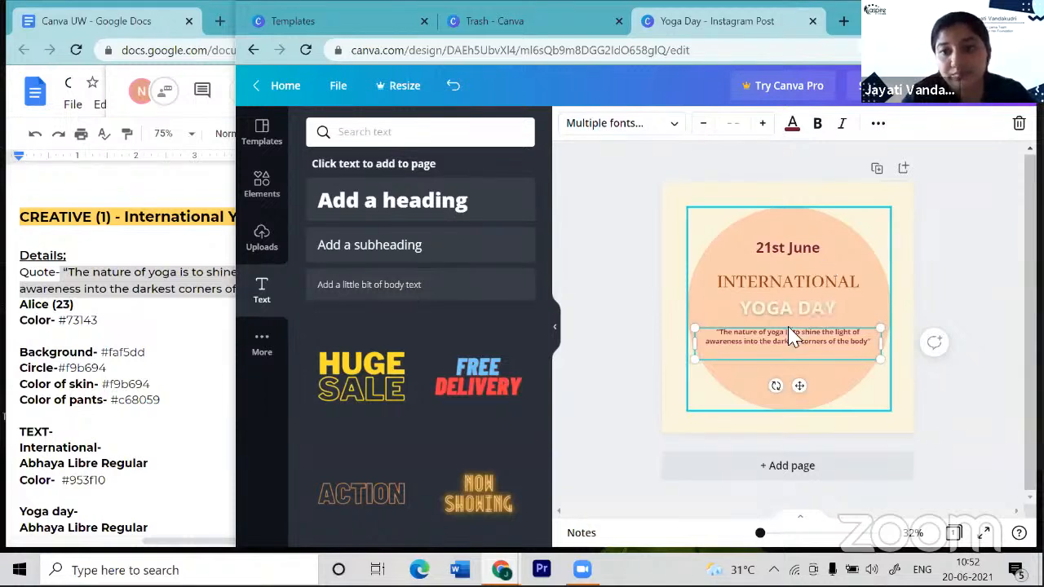
# - Drag the right end of the line across the circle leftward so it becomes a short divider under 21st June
pyautogui.click(963, 414)
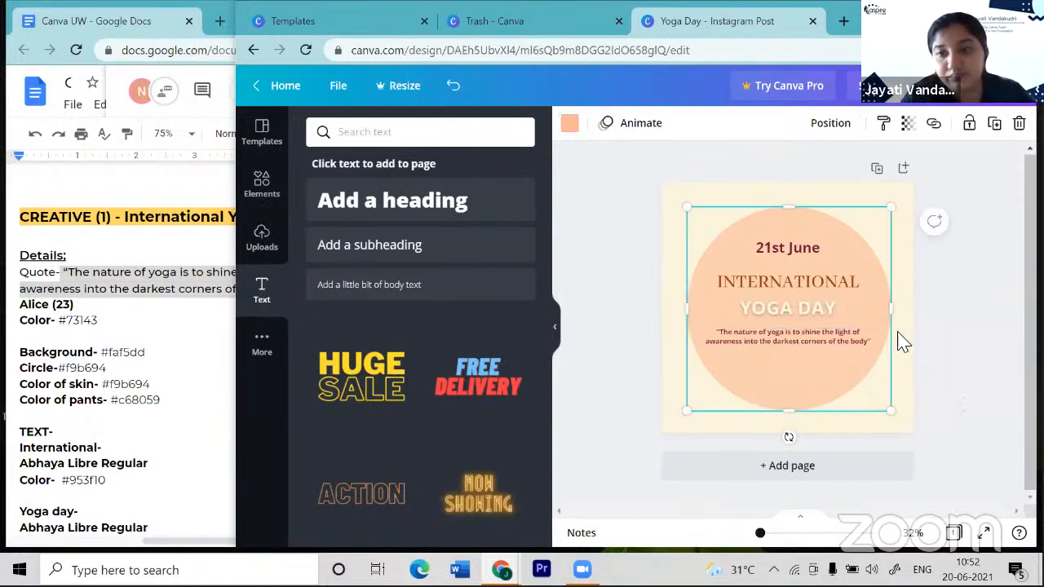
pyautogui.click(841, 275)
pyautogui.moveTo(889, 311); pyautogui.dragTo(812, 288)
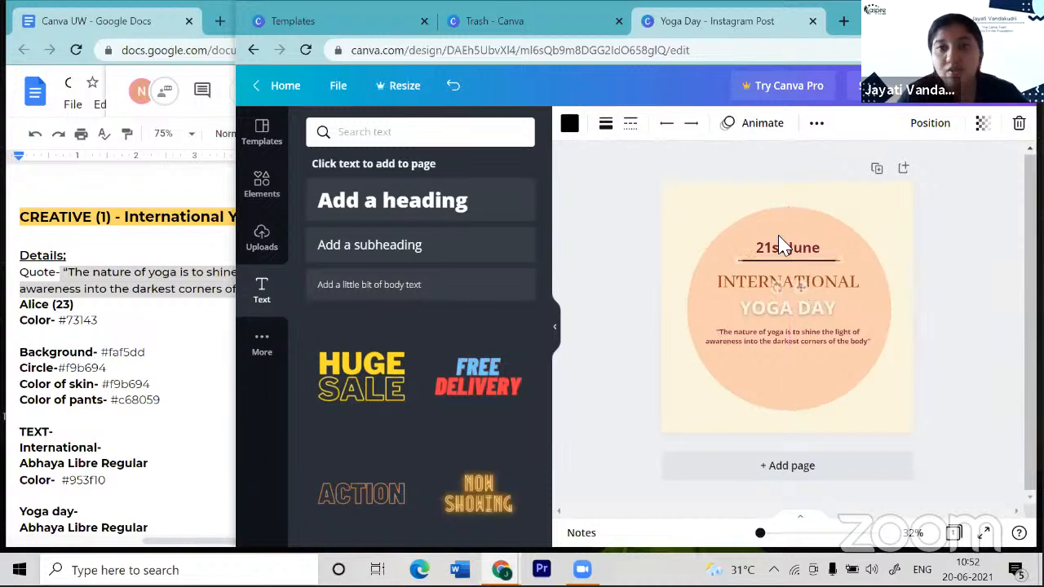
# - Set the divider's line weight to 2
pyautogui.click(606, 126)
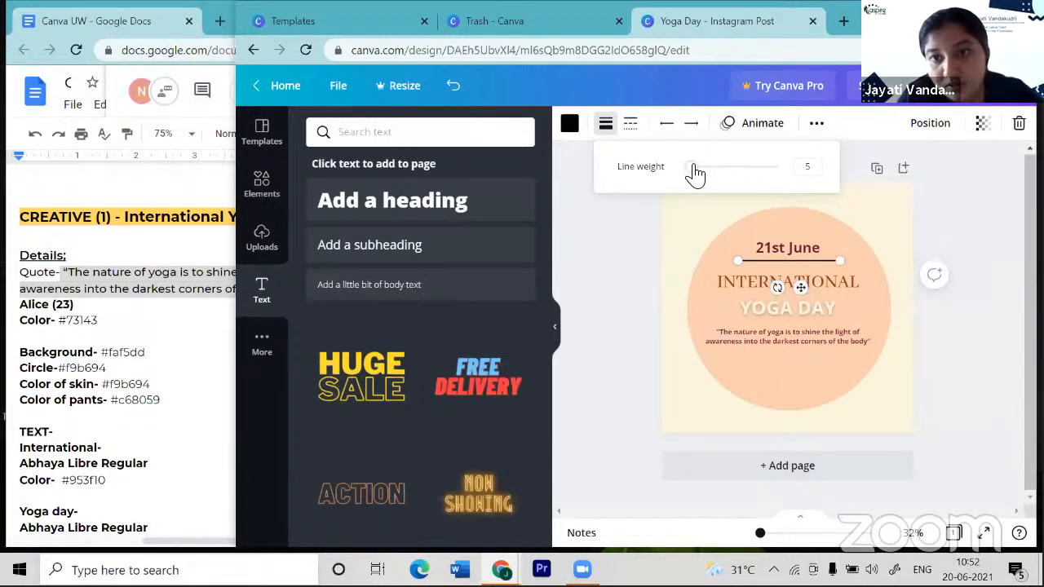
pyautogui.moveTo(691, 171); pyautogui.dragTo(690, 175)
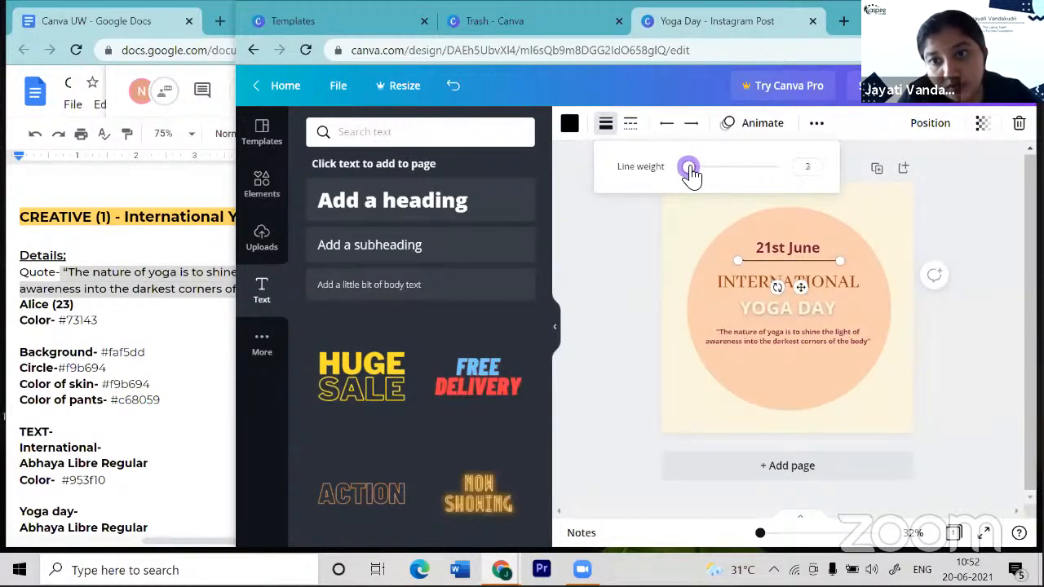
pyautogui.click(955, 406)
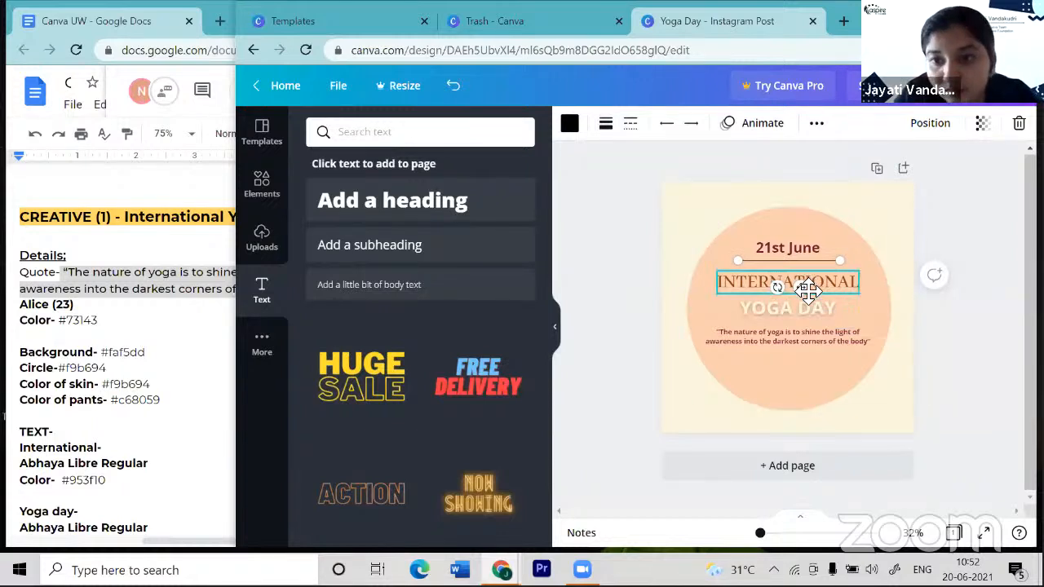
# - Nudge the quote text slightly upward
pyautogui.click(951, 358)
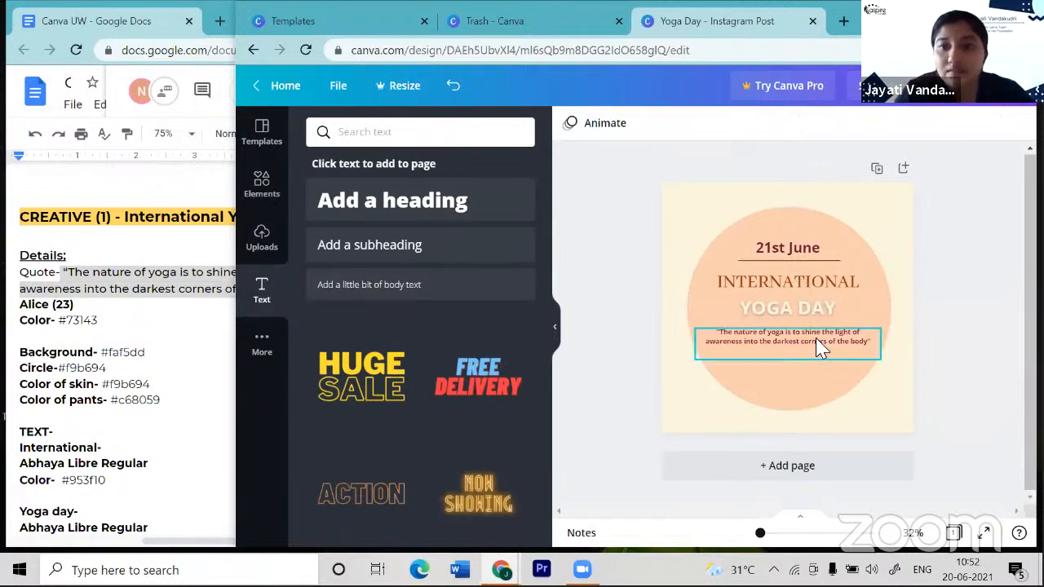
pyautogui.moveTo(820, 346); pyautogui.dragTo(824, 345)
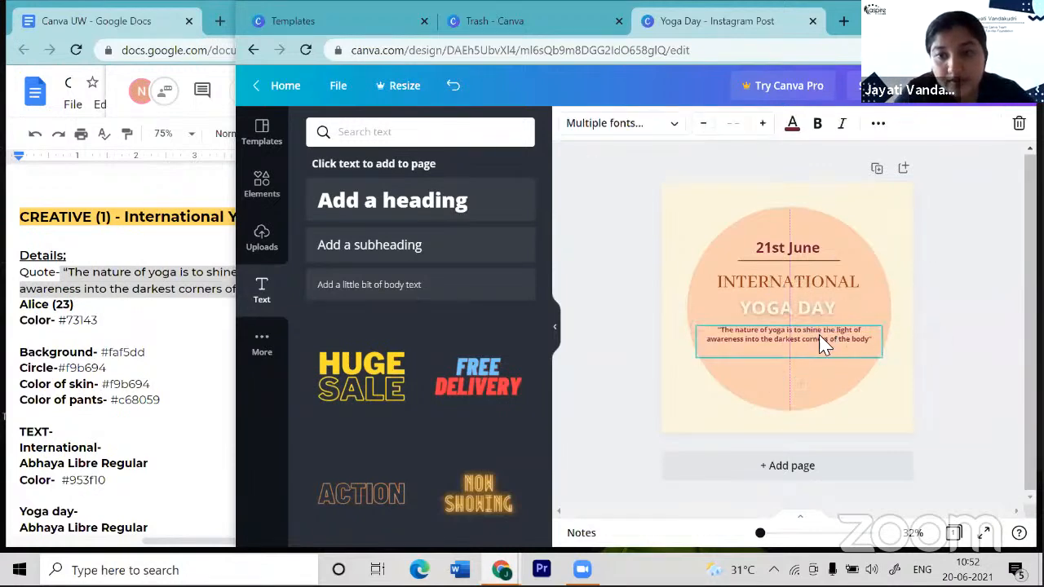
pyautogui.click(943, 397)
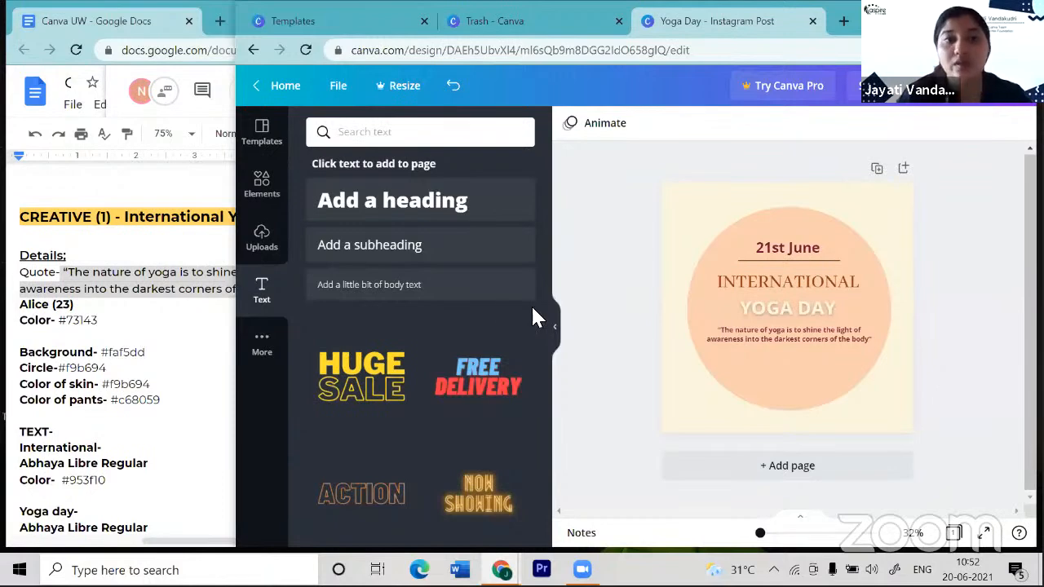
# - Search the Elements library for 'YOGA' and browse the illustration and photo results
pyautogui.click(262, 188)
pyautogui.click(380, 134)
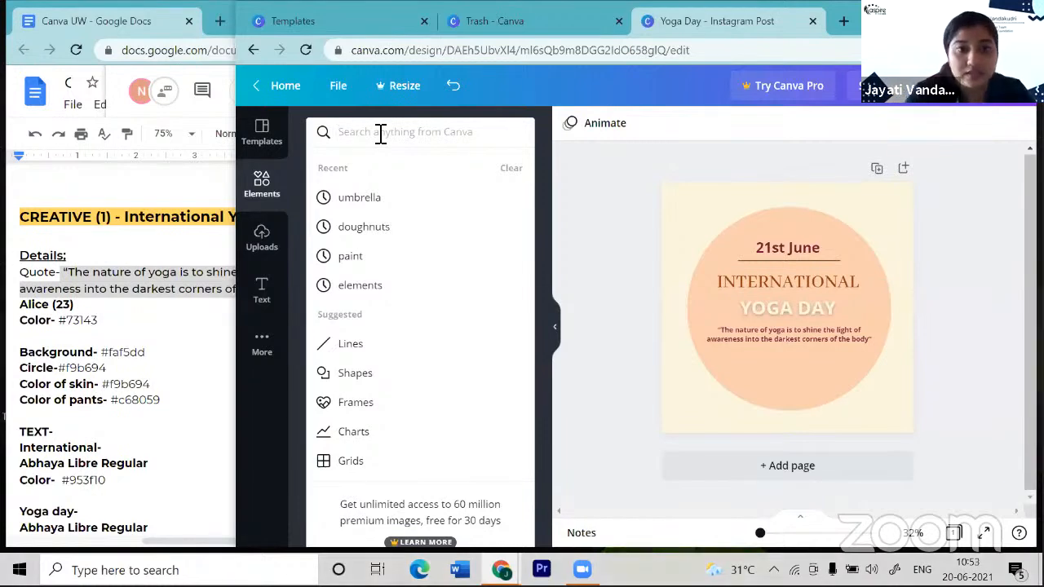
pyautogui.write('YOGA')
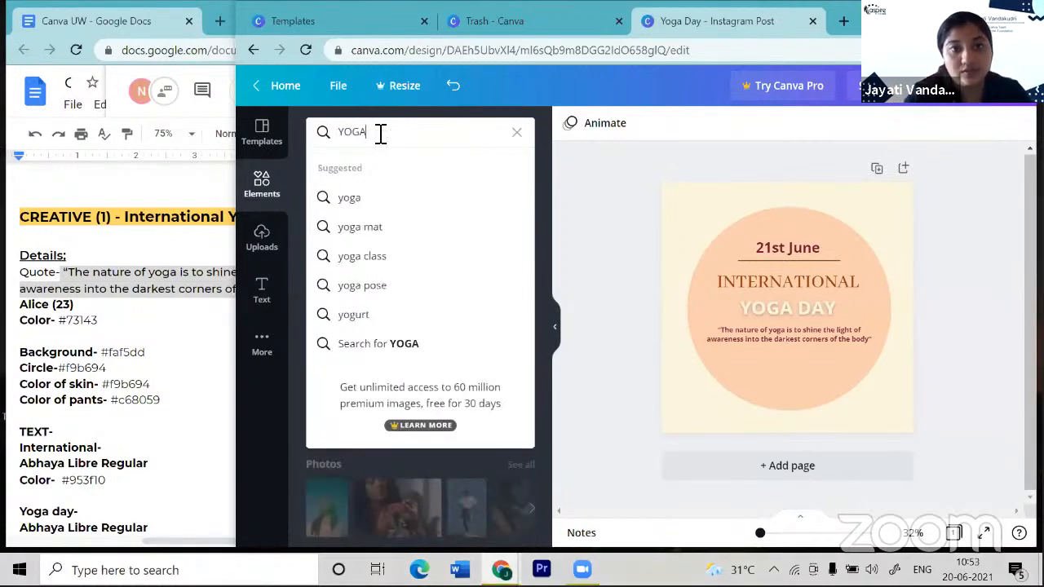
pyautogui.press('Return')
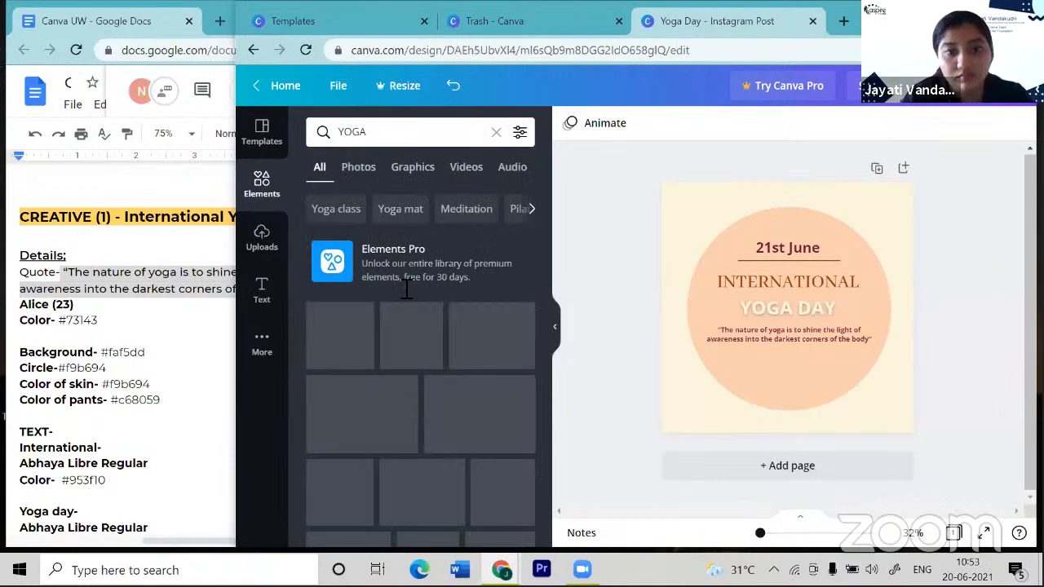
pyautogui.scroll(-1, 405, 303)
pyautogui.scroll(-2, 405, 304)
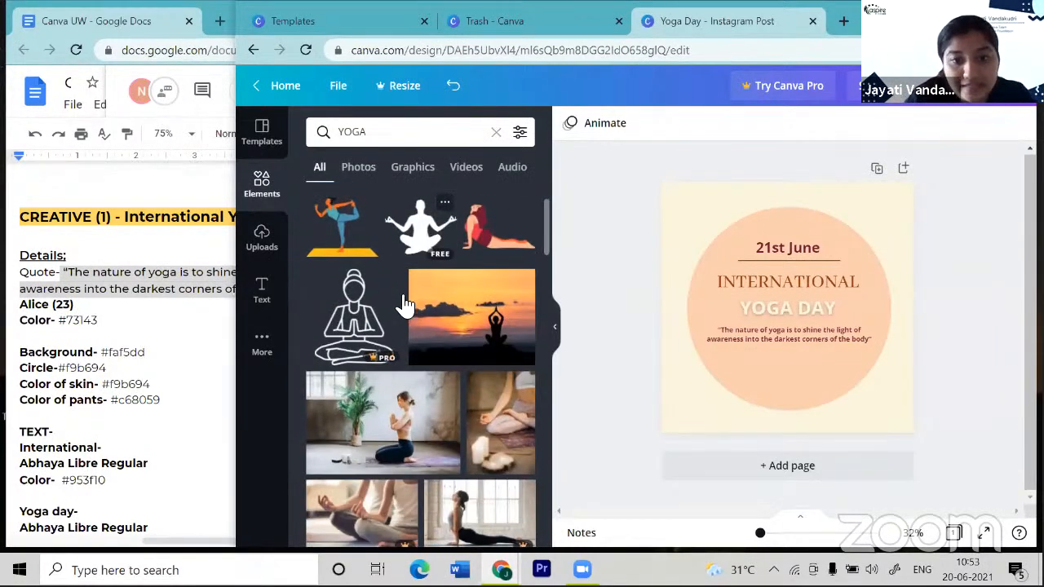
pyautogui.scroll(-2, 405, 304)
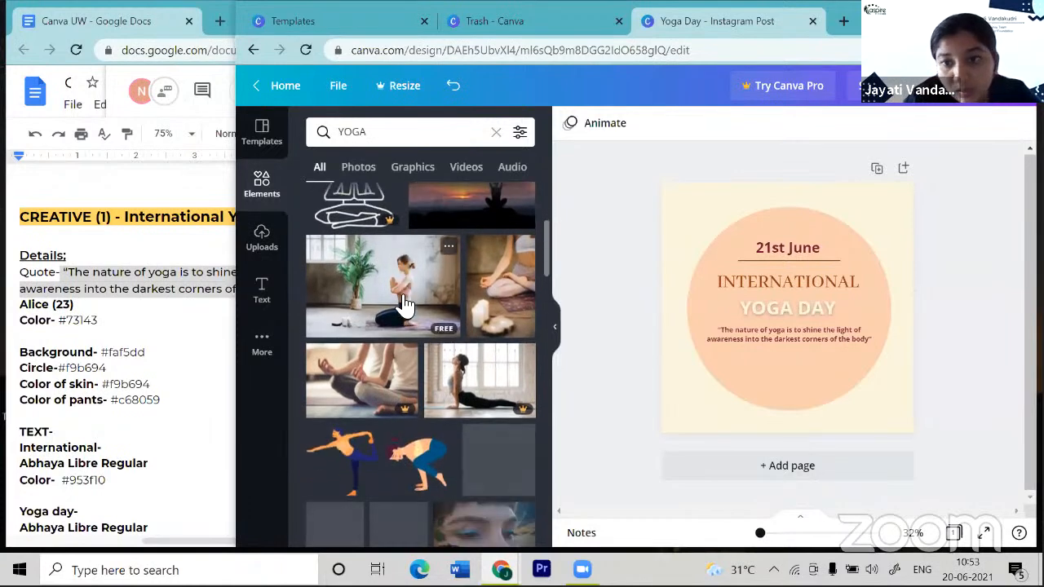
pyautogui.scroll(-2, 406, 304)
pyautogui.scroll(-2, 407, 347)
pyautogui.scroll(-2, 406, 358)
pyautogui.scroll(-2, 407, 359)
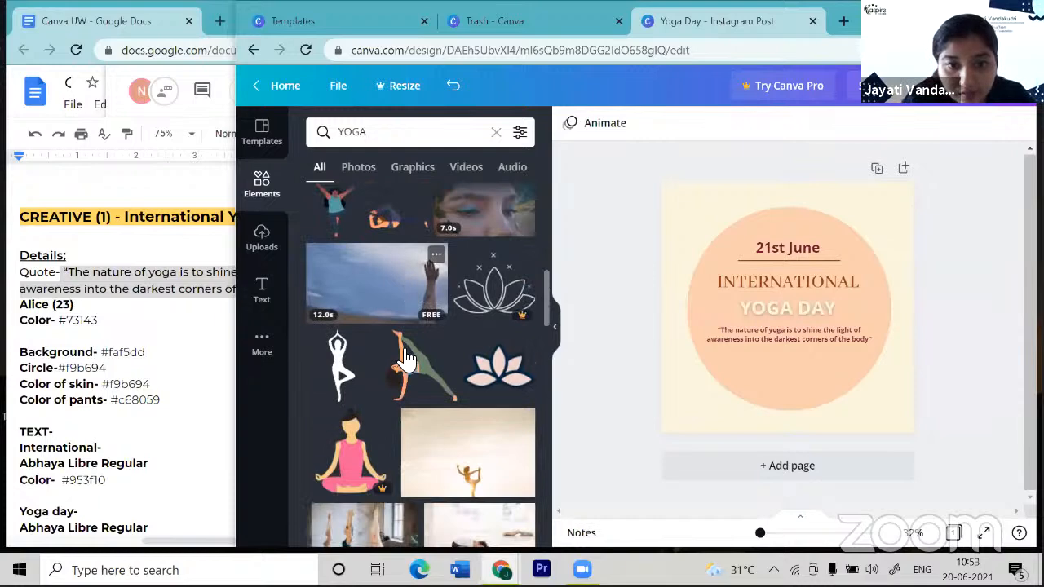
pyautogui.scroll(-5, 407, 359)
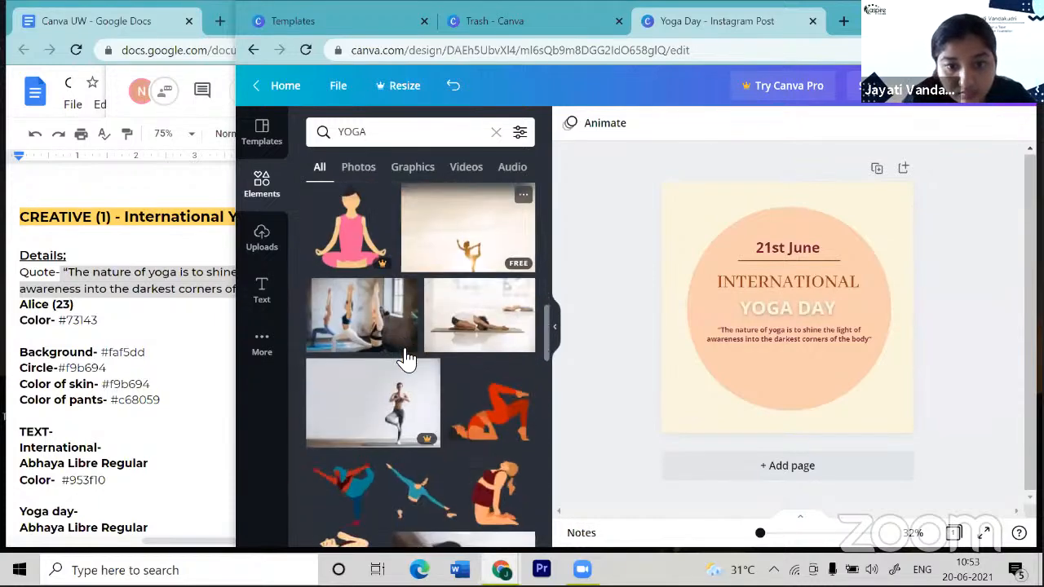
pyautogui.scroll(-2, 407, 359)
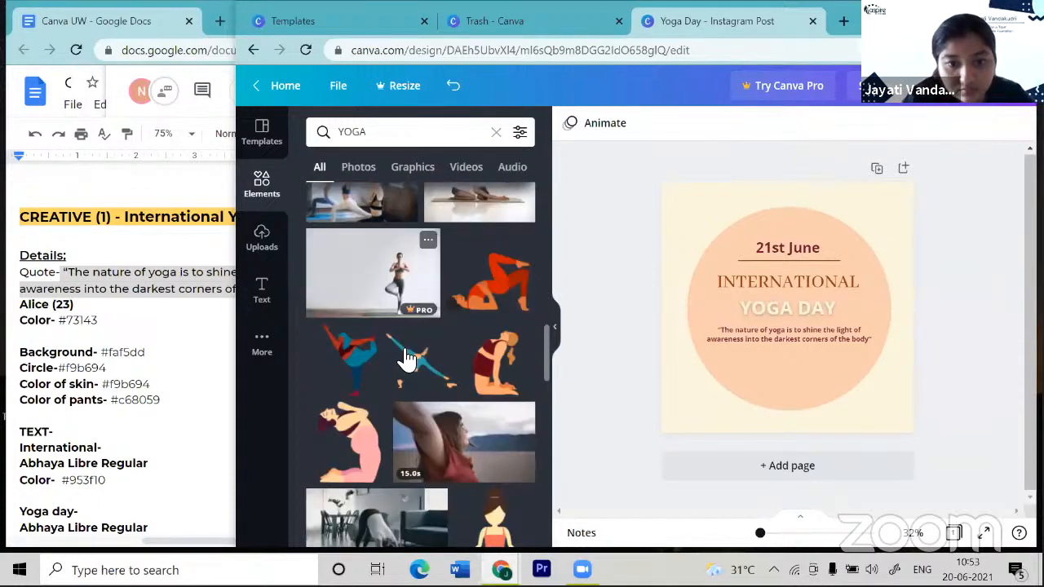
pyautogui.scroll(4, 407, 359)
pyautogui.scroll(5, 407, 359)
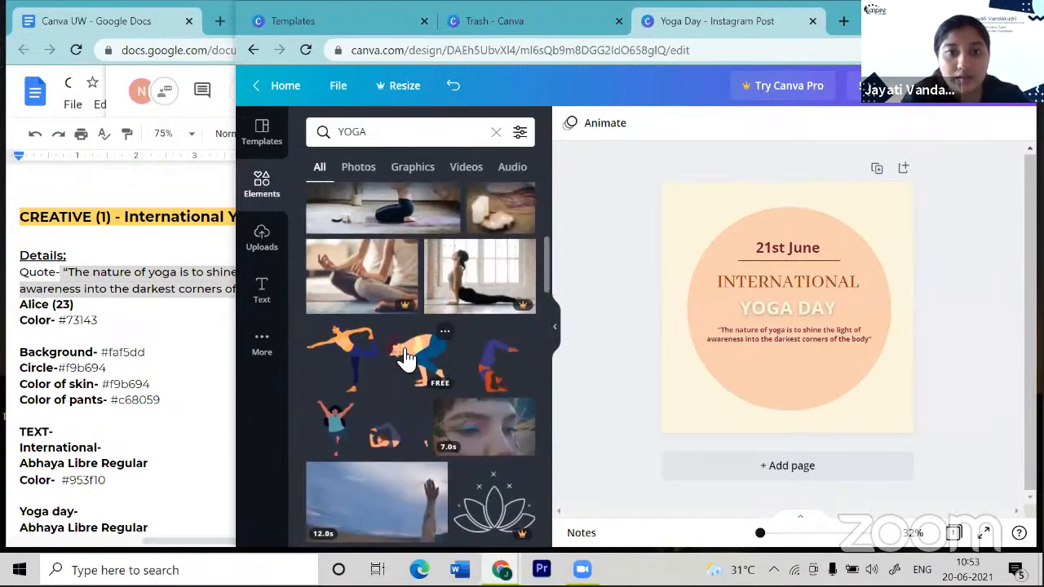
pyautogui.scroll(3, 407, 359)
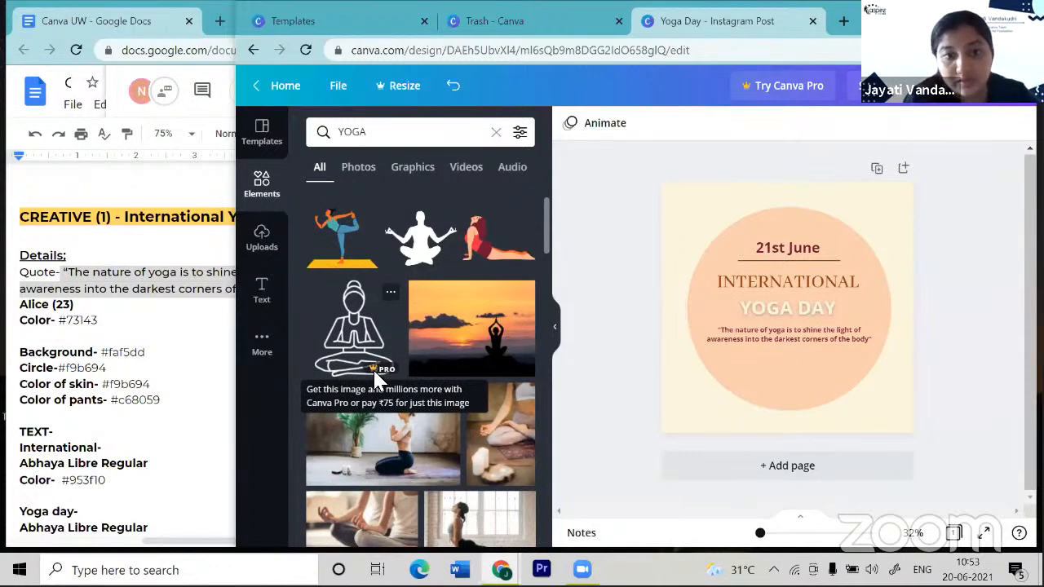
pyautogui.scroll(1, 419, 359)
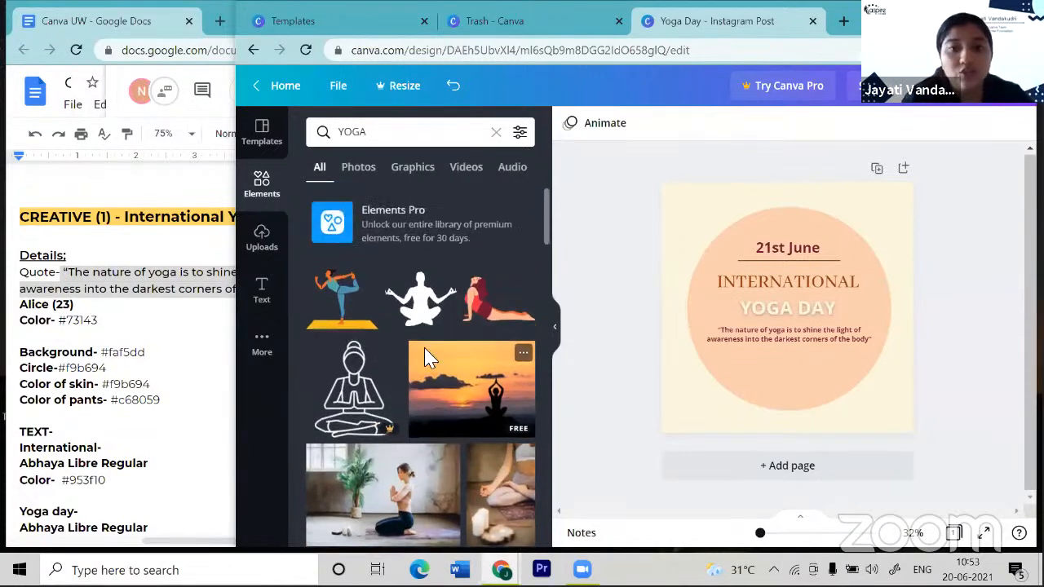
# - Add the red reclining yoga-pose graphic and place it at the circle's bottom left
pyautogui.click(485, 312)
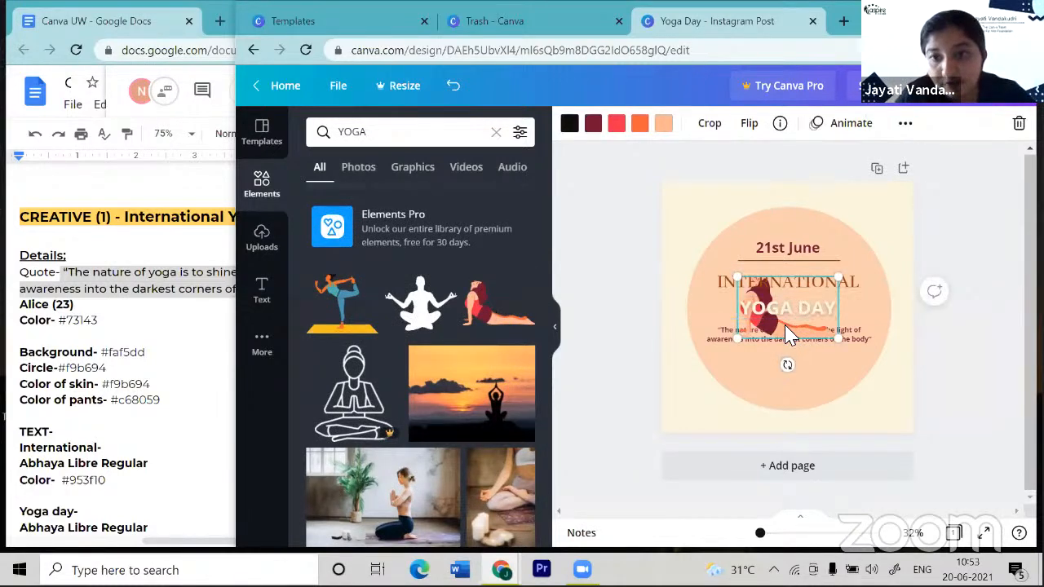
pyautogui.click(848, 386)
pyautogui.moveTo(779, 333); pyautogui.dragTo(745, 391)
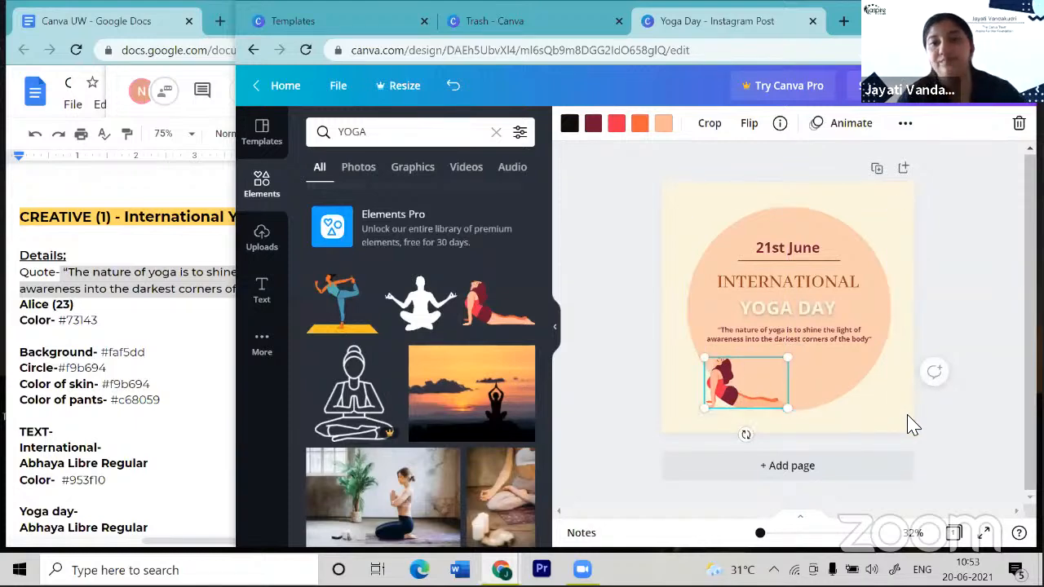
pyautogui.click(912, 425)
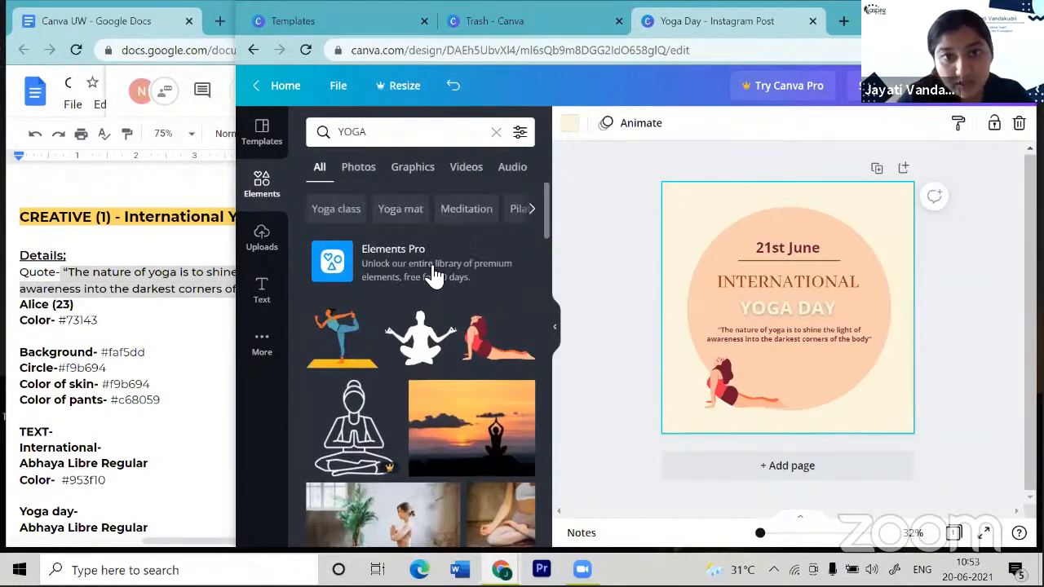
pyautogui.click(463, 211)
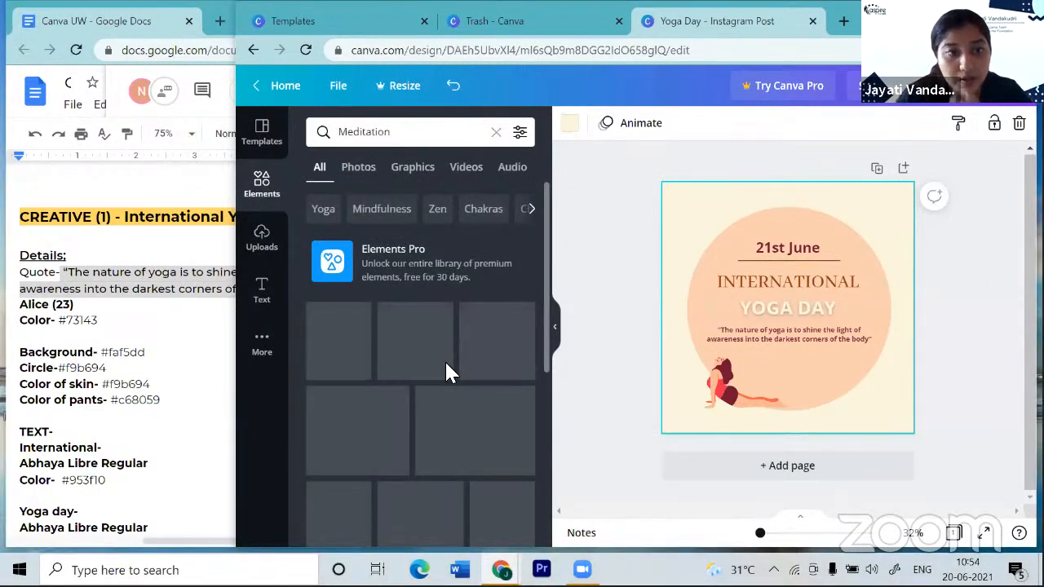
pyautogui.scroll(-1, 446, 363)
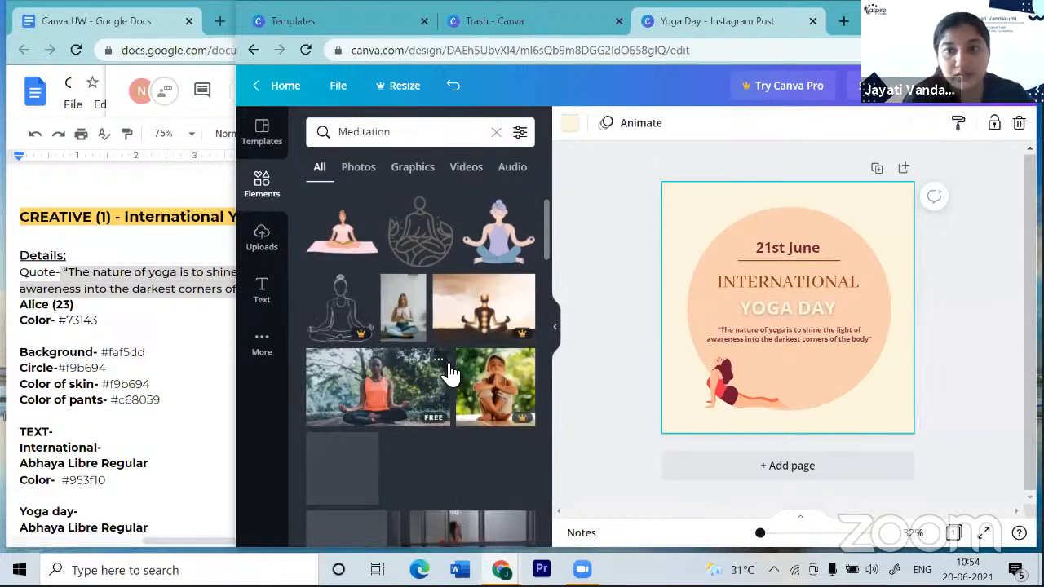
pyautogui.scroll(-1, 446, 373)
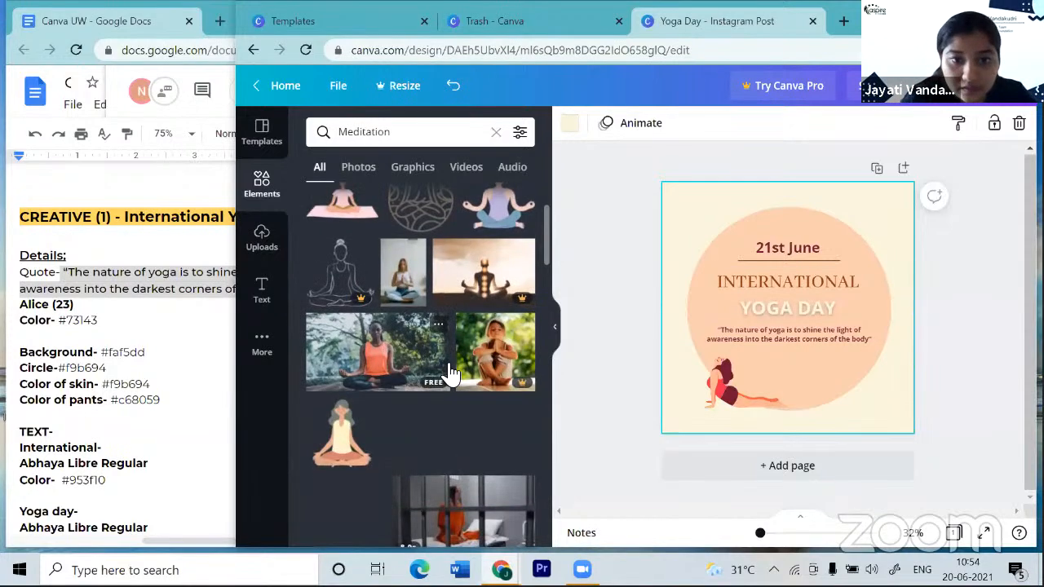
pyautogui.scroll(-2, 393, 430)
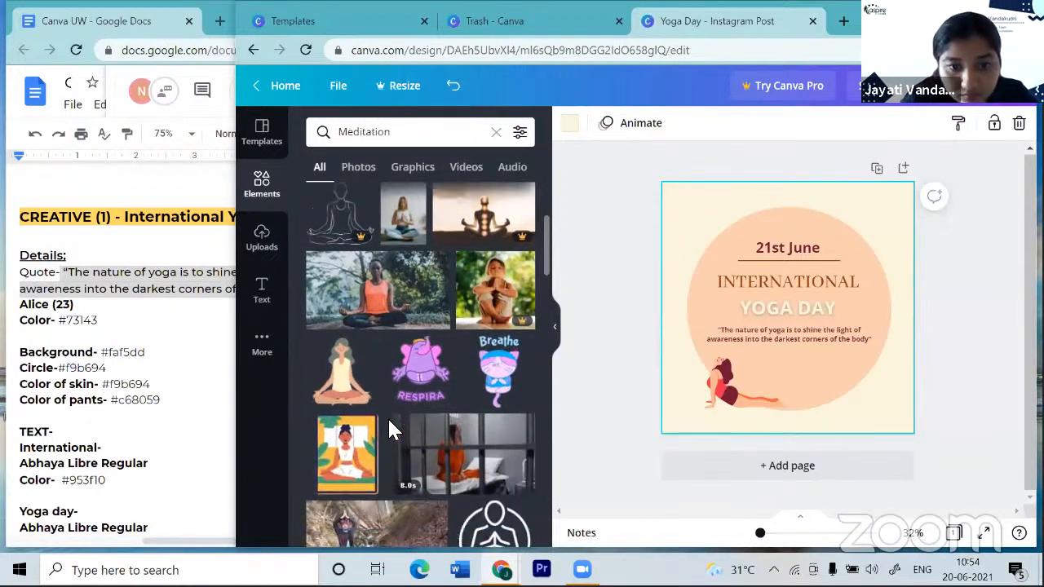
pyautogui.scroll(-3, 393, 431)
pyautogui.scroll(-3, 393, 431)
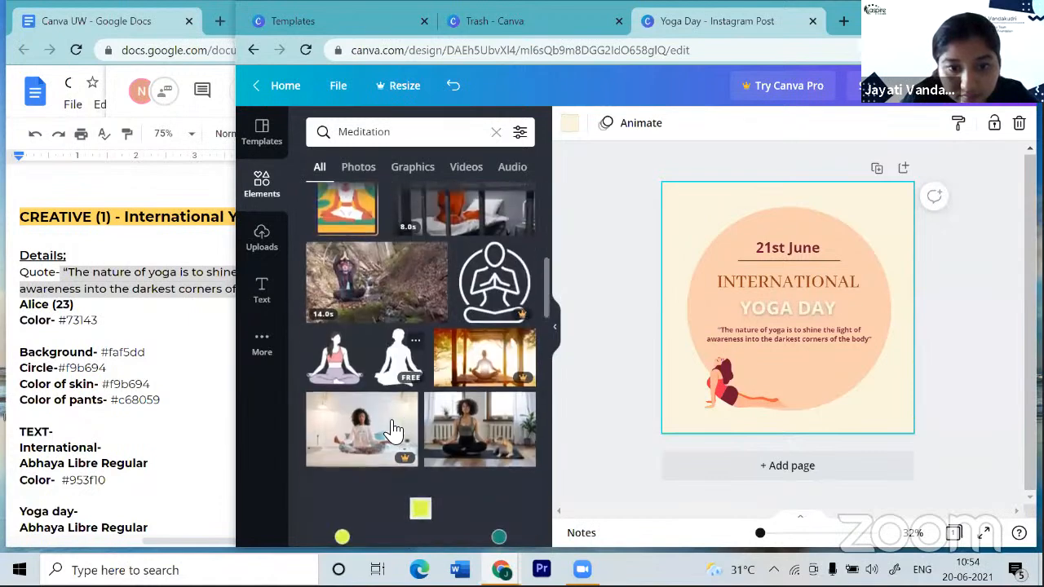
pyautogui.scroll(-1, 392, 431)
pyautogui.scroll(-5, 392, 430)
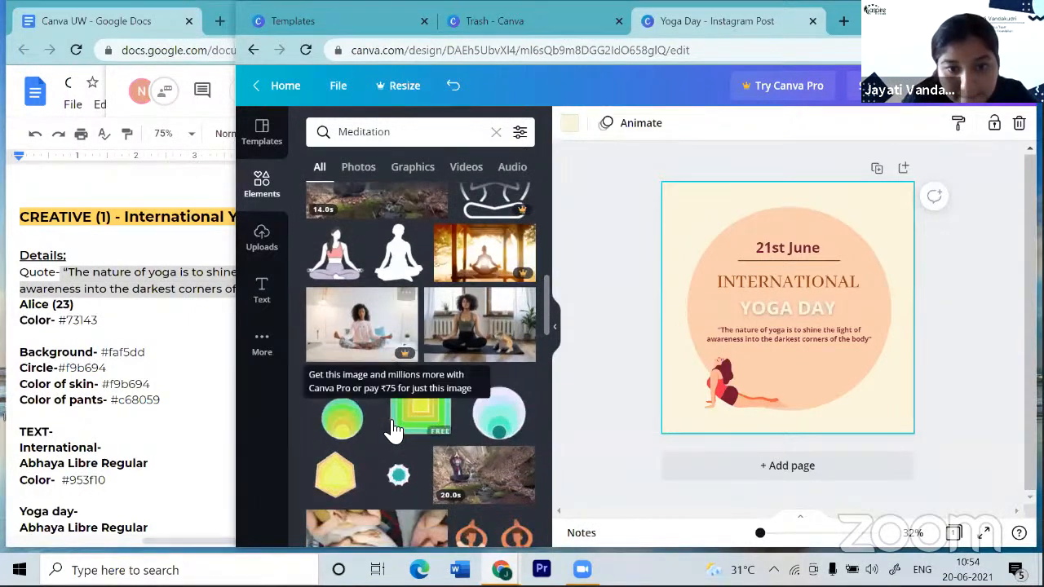
pyautogui.scroll(-5, 393, 430)
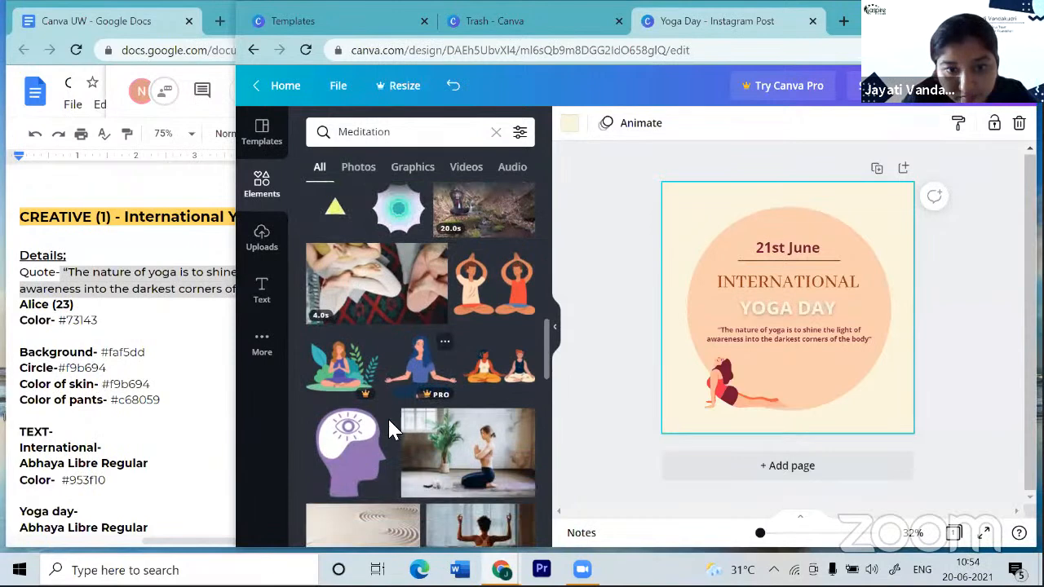
pyautogui.scroll(-5, 393, 430)
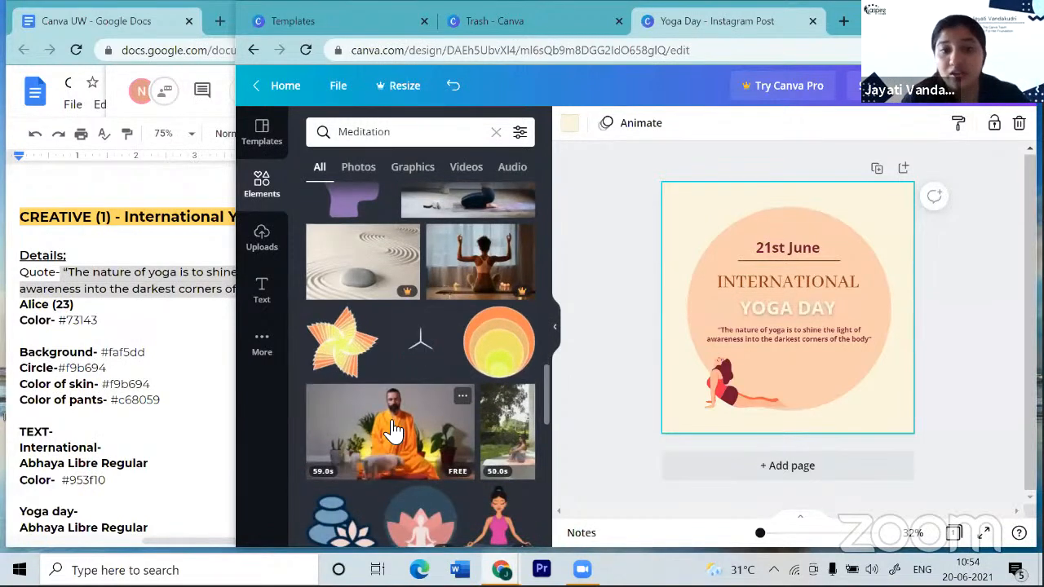
pyautogui.scroll(6, 393, 430)
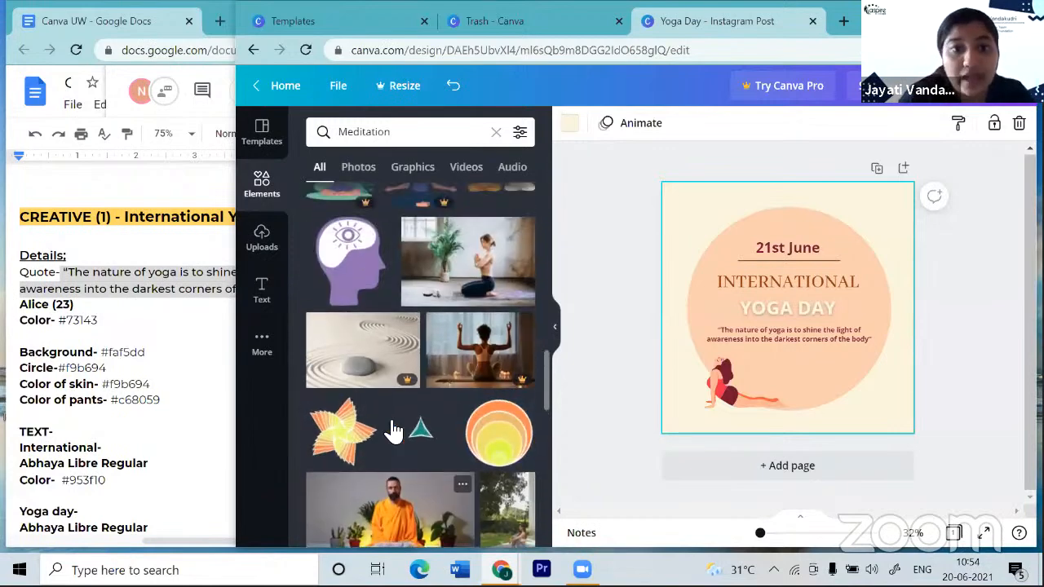
pyautogui.scroll(-8, 393, 431)
pyautogui.scroll(5, 393, 430)
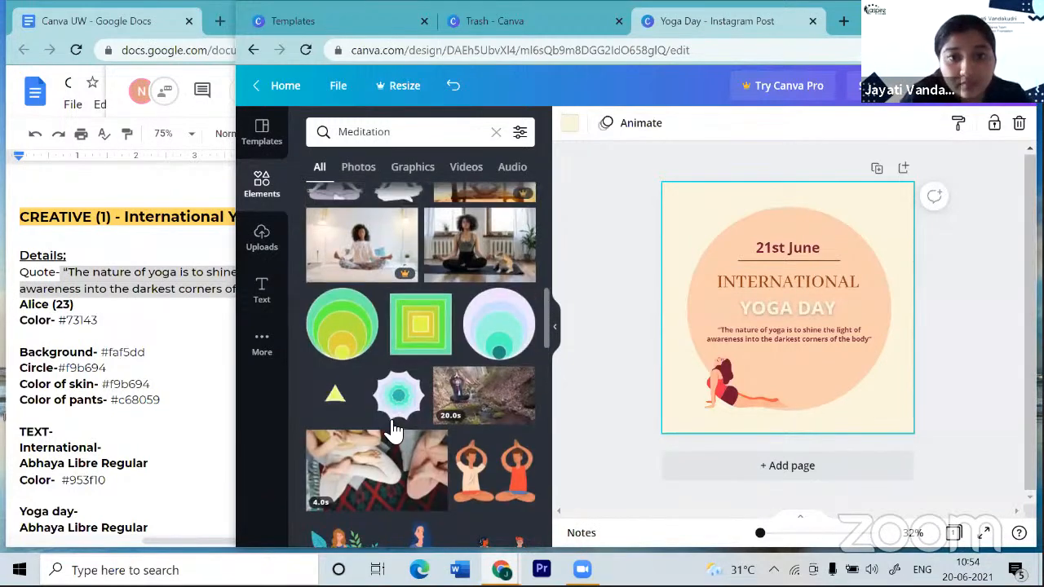
pyautogui.scroll(3, 393, 431)
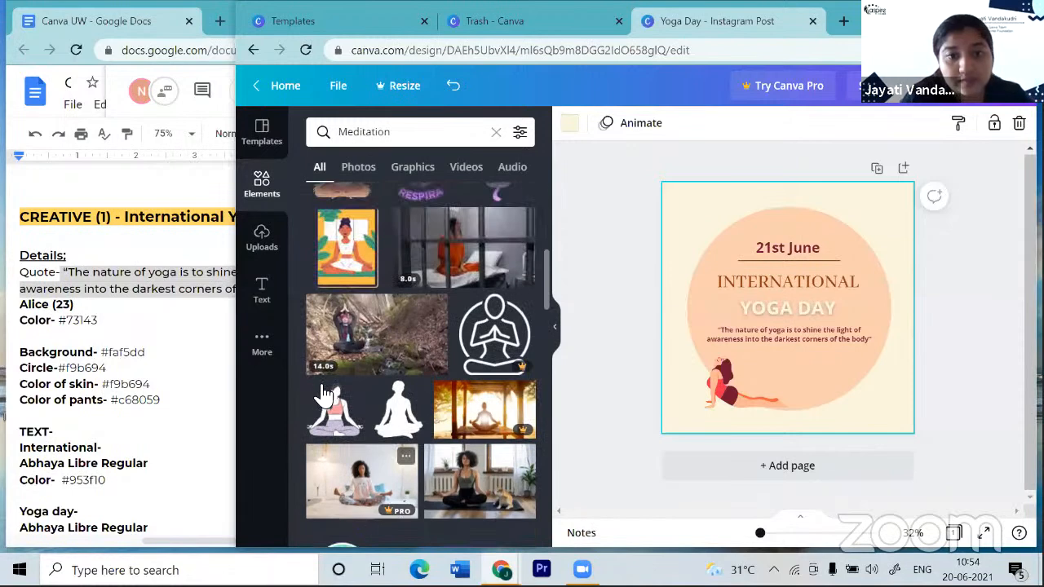
# - Add the seated meditating woman graphic and settle it in the circle's lower right
pyautogui.click(339, 414)
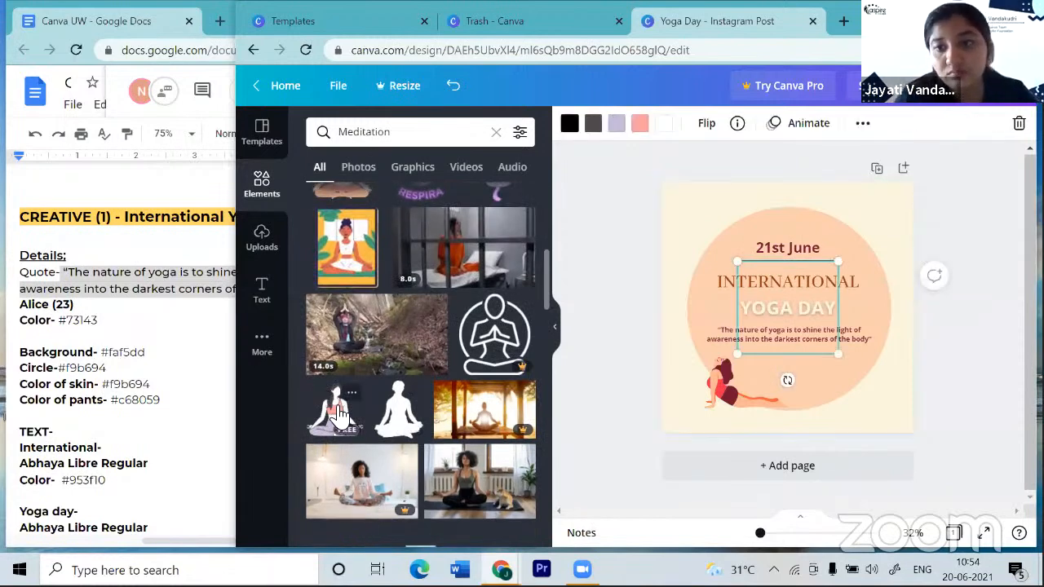
pyautogui.moveTo(795, 342); pyautogui.dragTo(829, 377)
pyautogui.moveTo(841, 420); pyautogui.dragTo(856, 385)
pyautogui.click(965, 388)
pyautogui.click(844, 390)
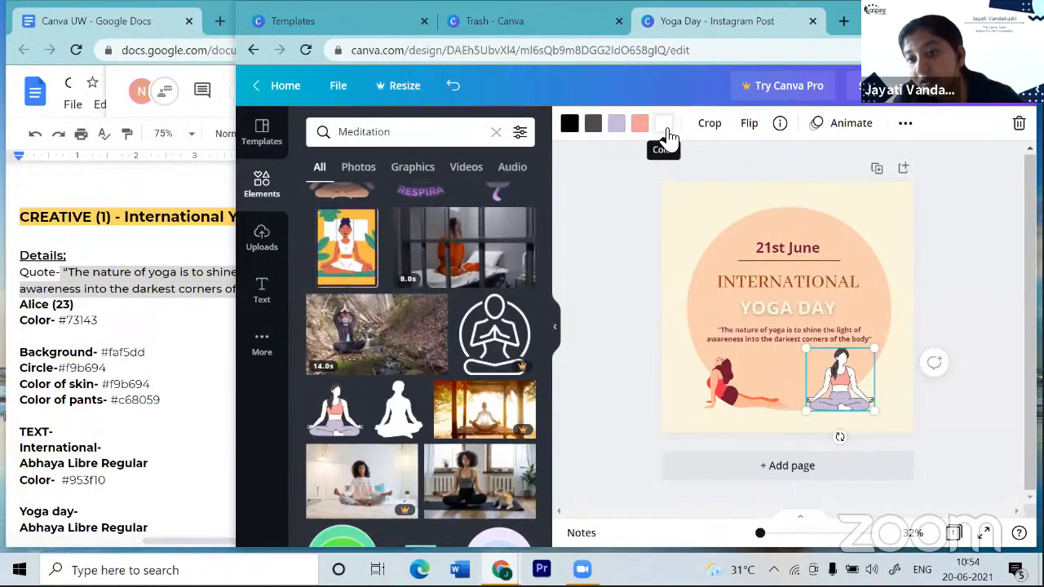
# - Recolour the figure's pants brown #953f10 and its white areas peach
pyautogui.click(619, 129)
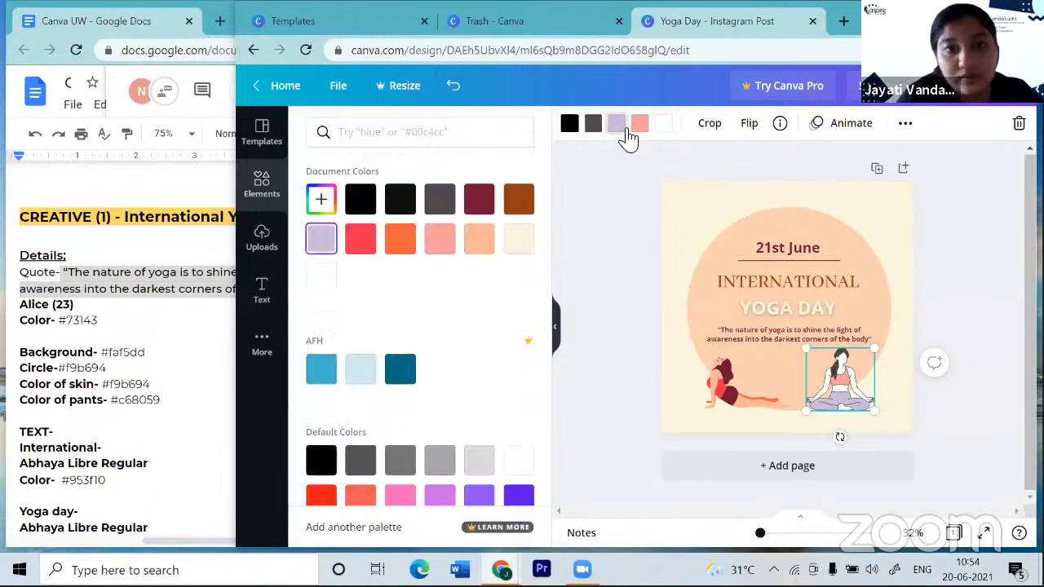
pyautogui.click(522, 203)
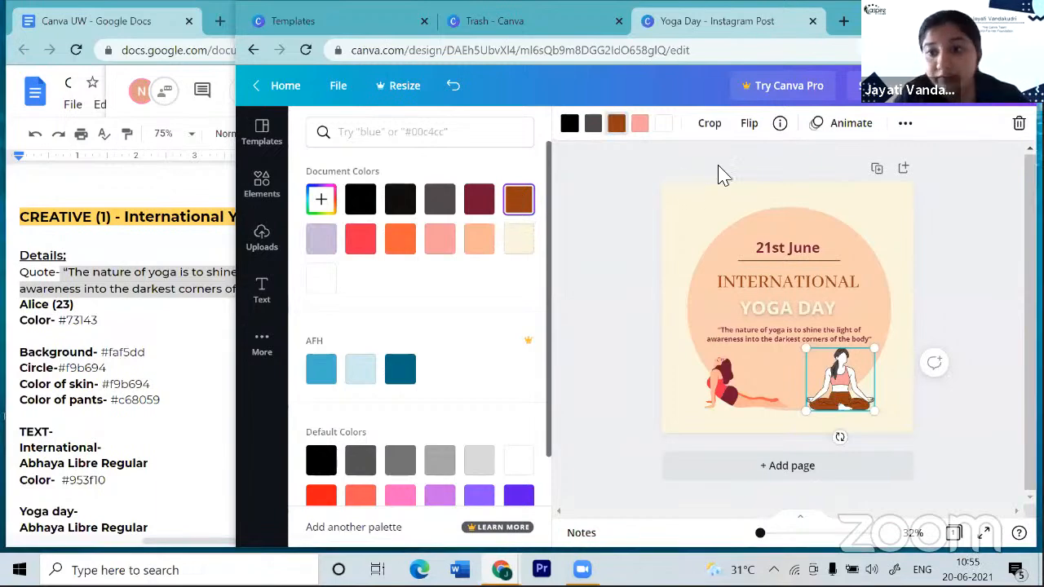
pyautogui.click(663, 122)
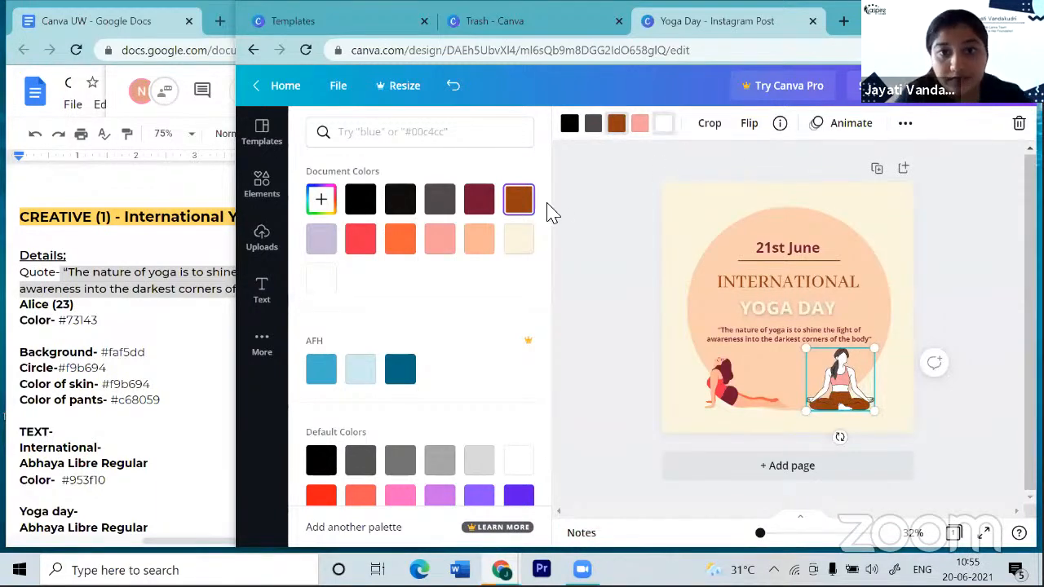
pyautogui.click(522, 241)
pyautogui.click(477, 245)
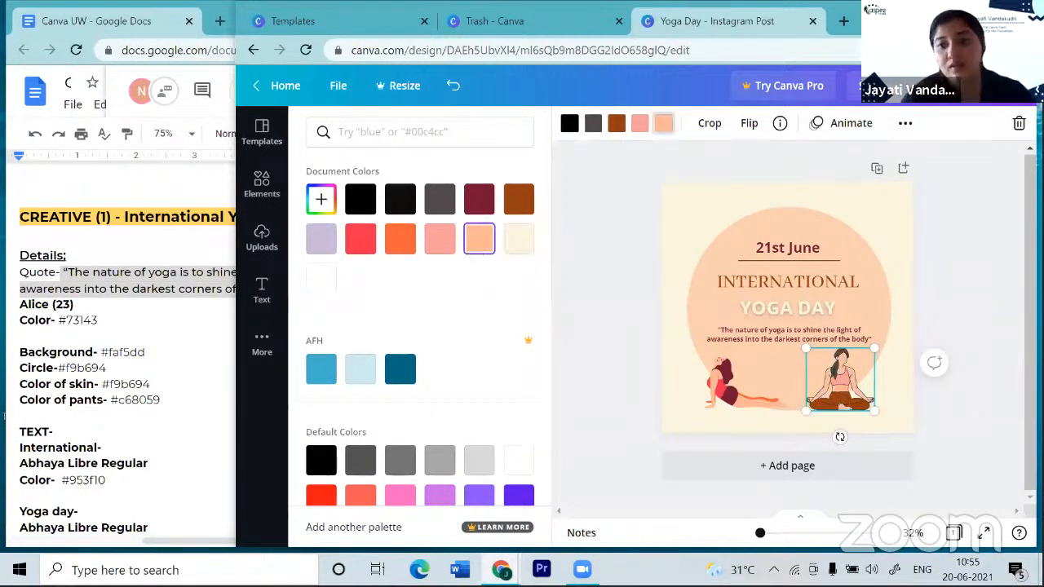
# - Review the recoloured figure and clear the 'Meditation' search term
pyautogui.scroll(2, 831, 358)
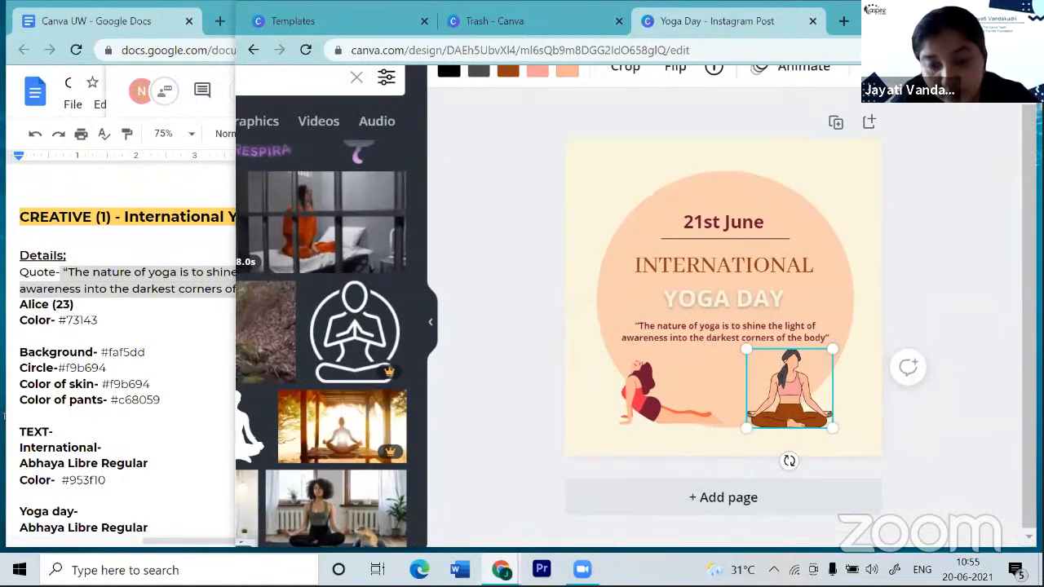
pyautogui.scroll(2, 832, 359)
pyautogui.scroll(-2, 626, 326)
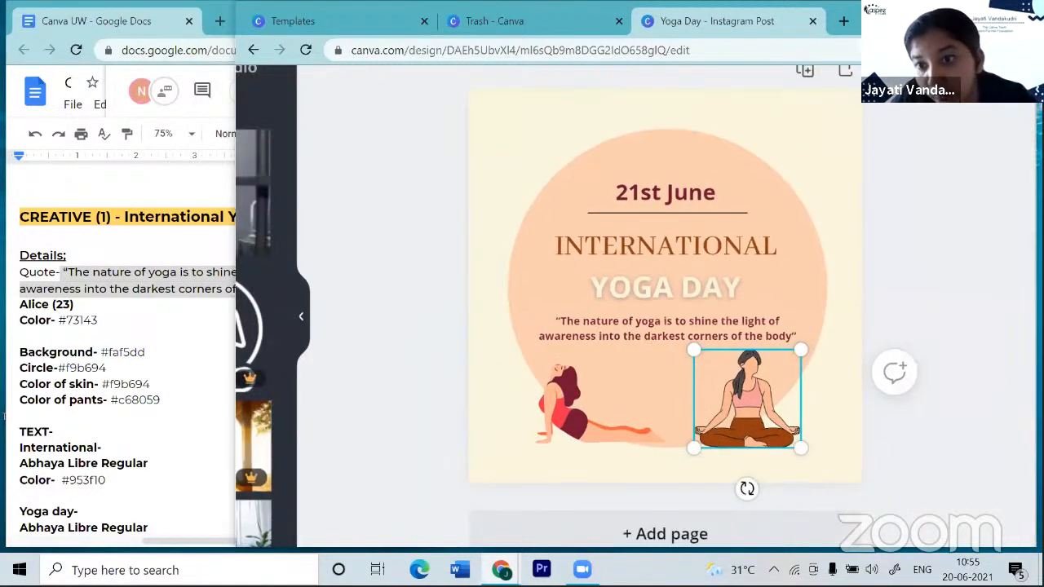
pyautogui.scroll(-3, 636, 310)
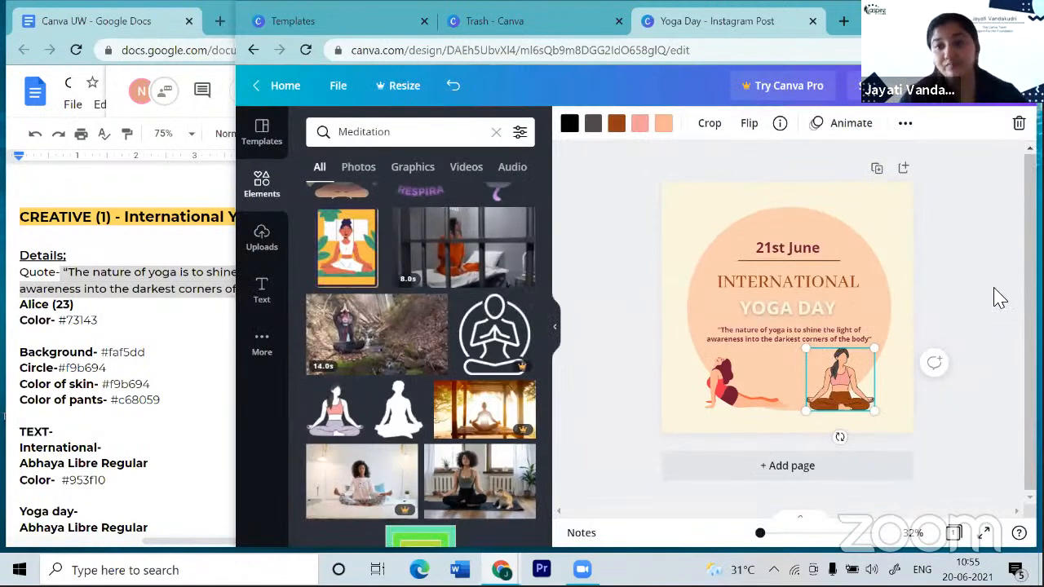
pyautogui.click(1000, 298)
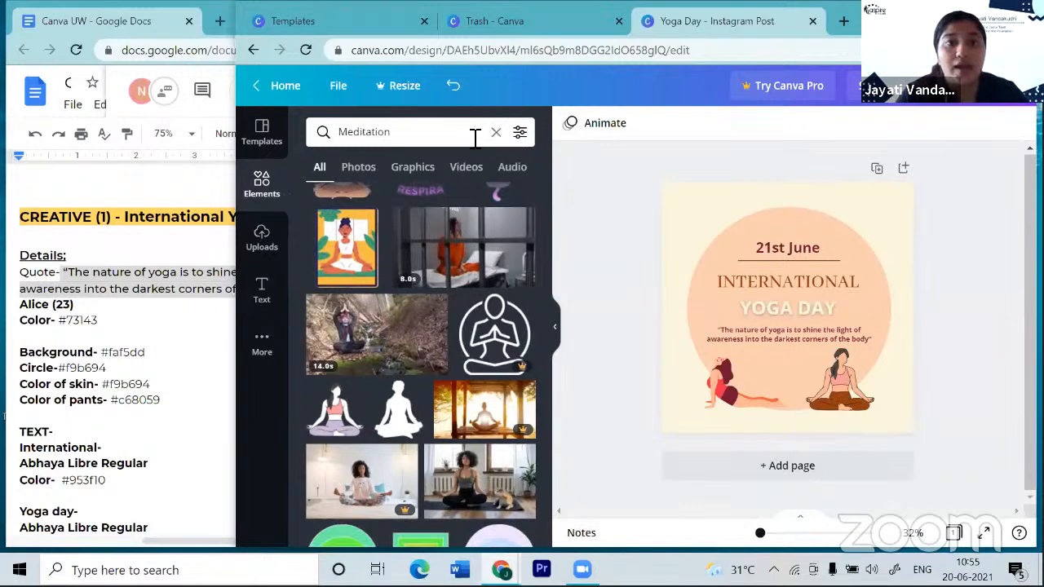
pyautogui.tripleClick(467, 138)
pyautogui.press('BackSpace')
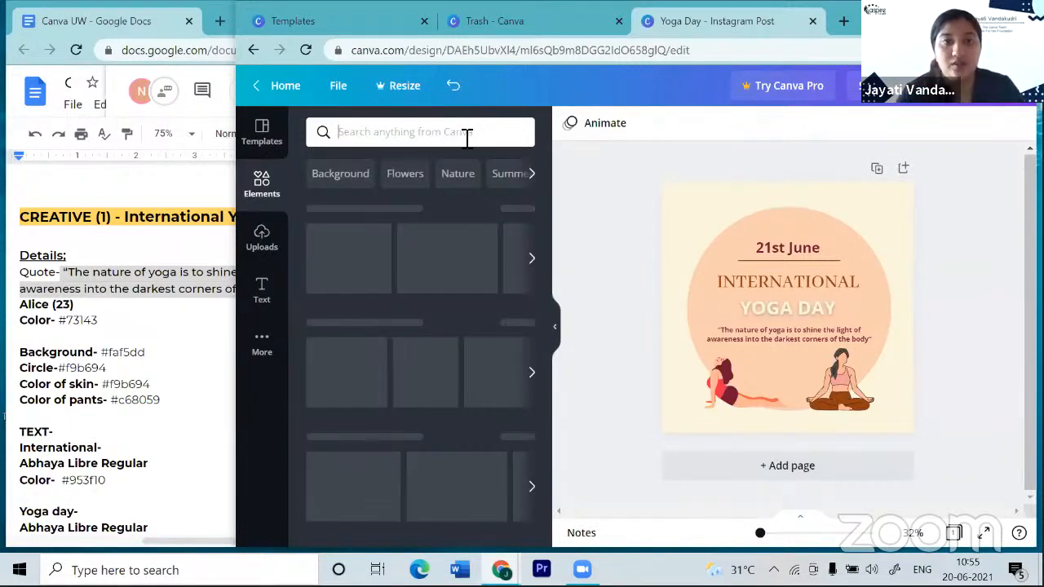
# - Search Elements for 'MANDALA' and browse the mandala graphics in the results
pyautogui.write('MANDALA')
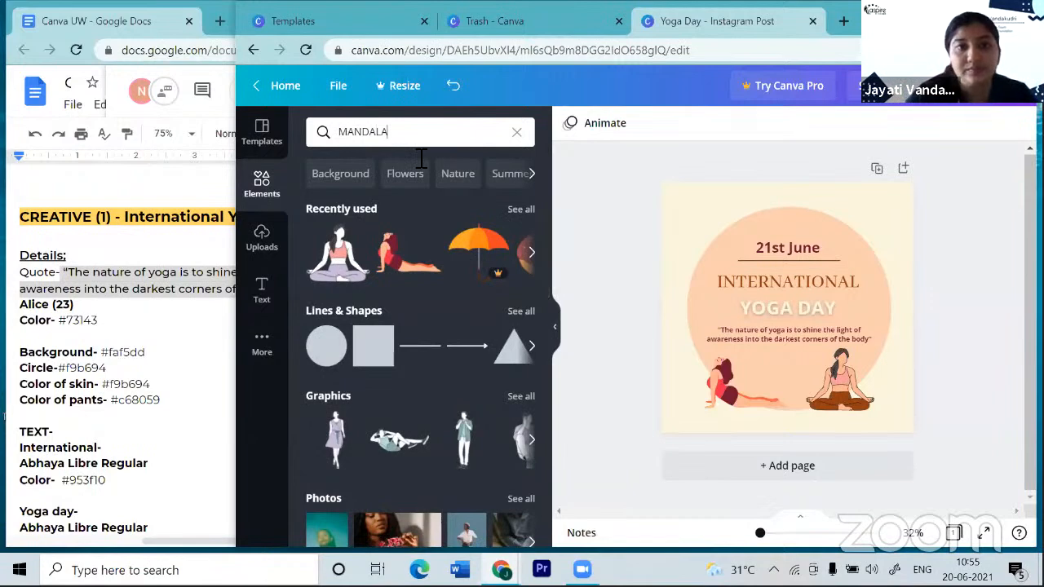
pyautogui.press('Return')
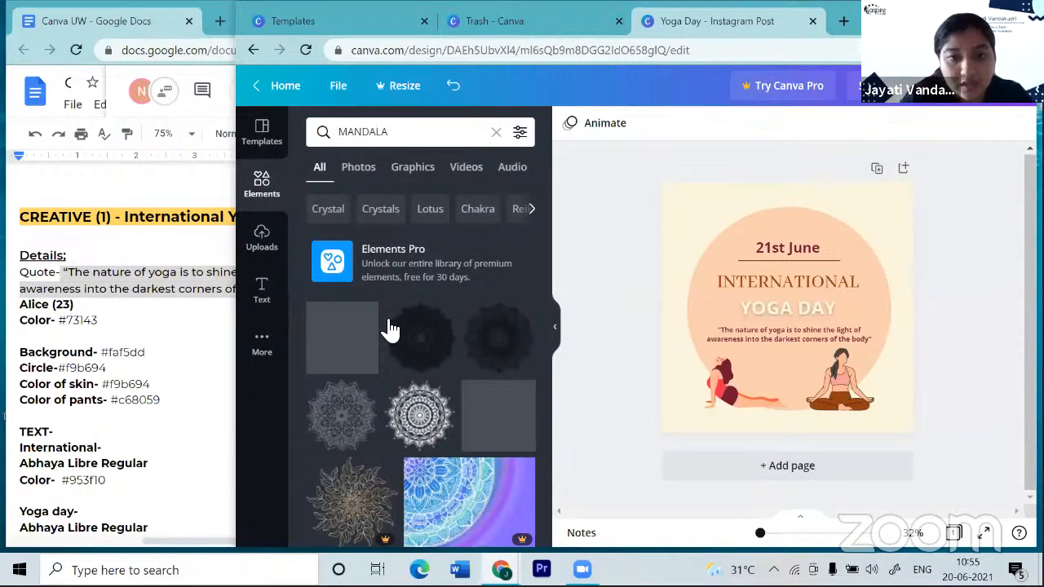
pyautogui.scroll(-1, 390, 330)
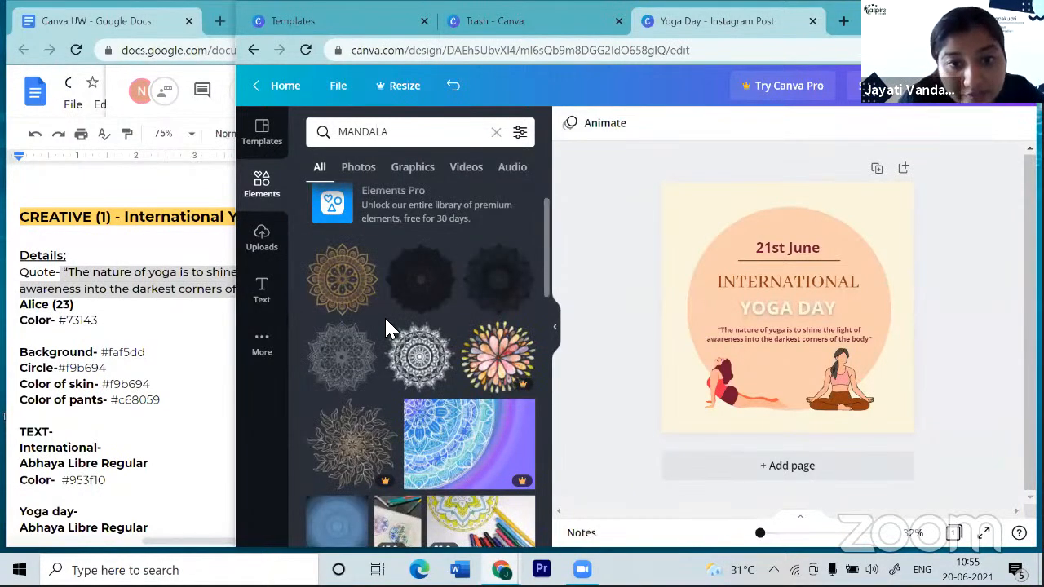
pyautogui.scroll(2, 384, 316)
pyautogui.scroll(-1, 389, 329)
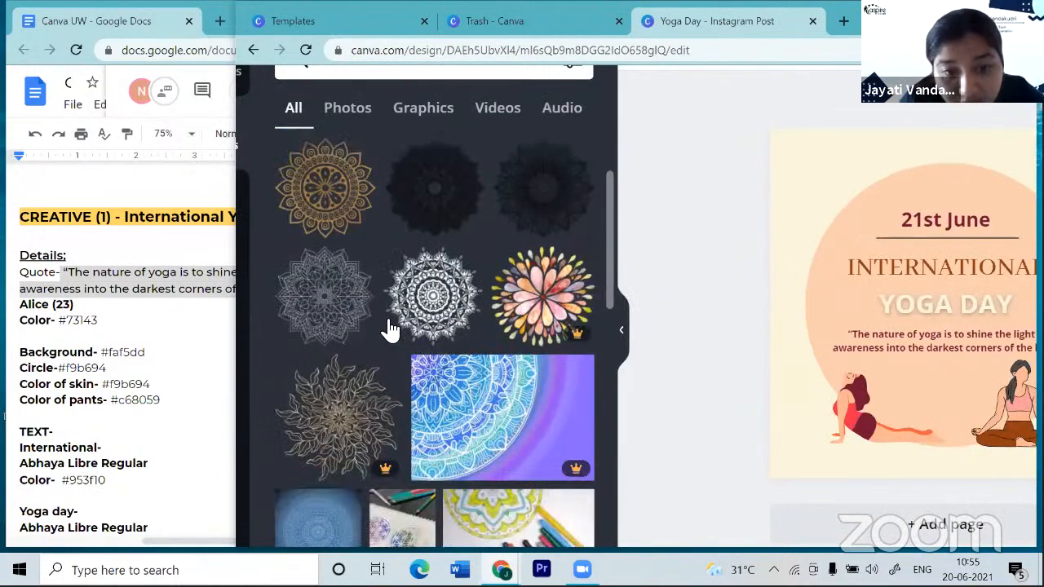
pyautogui.scroll(-2, 390, 330)
pyautogui.scroll(-2, 390, 328)
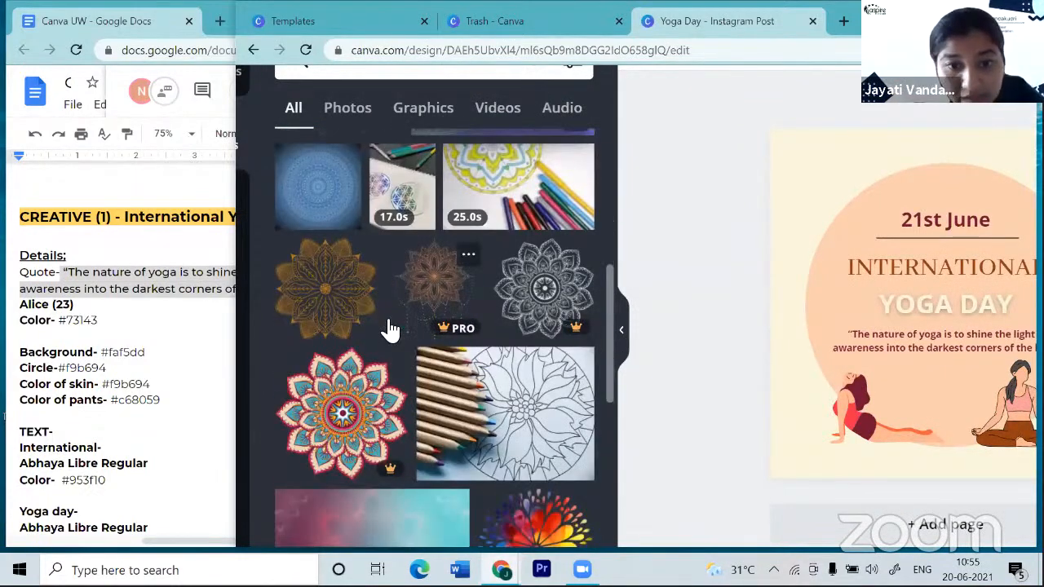
pyautogui.scroll(-3, 391, 329)
pyautogui.scroll(-2, 391, 329)
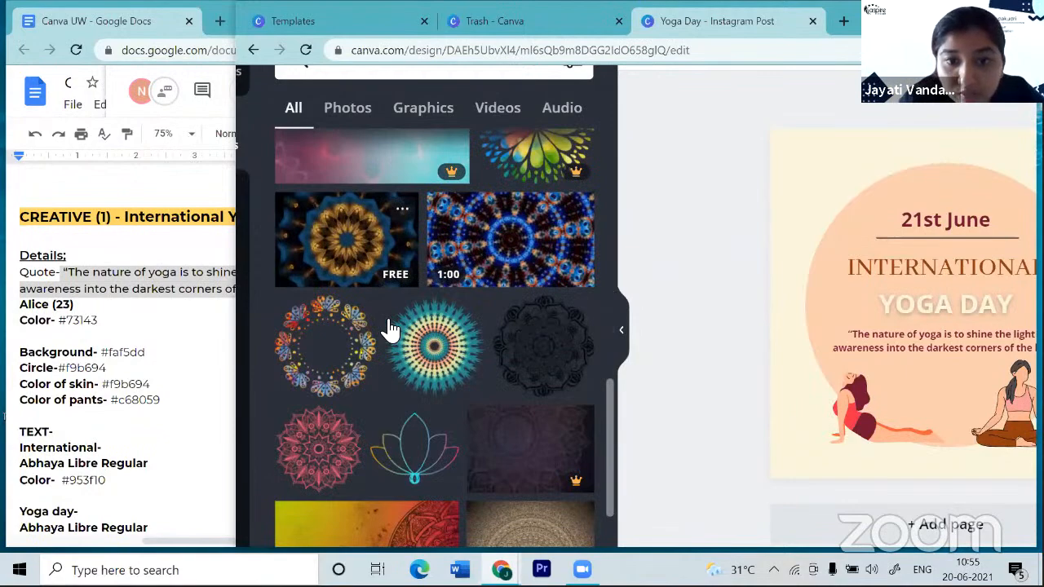
pyautogui.scroll(-1, 390, 328)
pyautogui.scroll(-1, 391, 328)
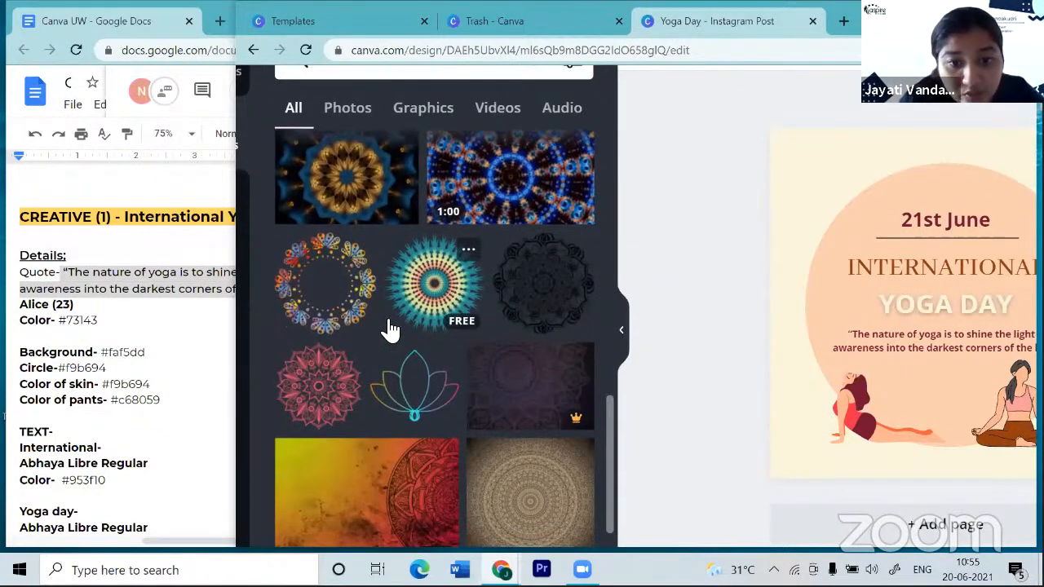
pyautogui.scroll(-1, 390, 329)
pyautogui.scroll(-2, 390, 328)
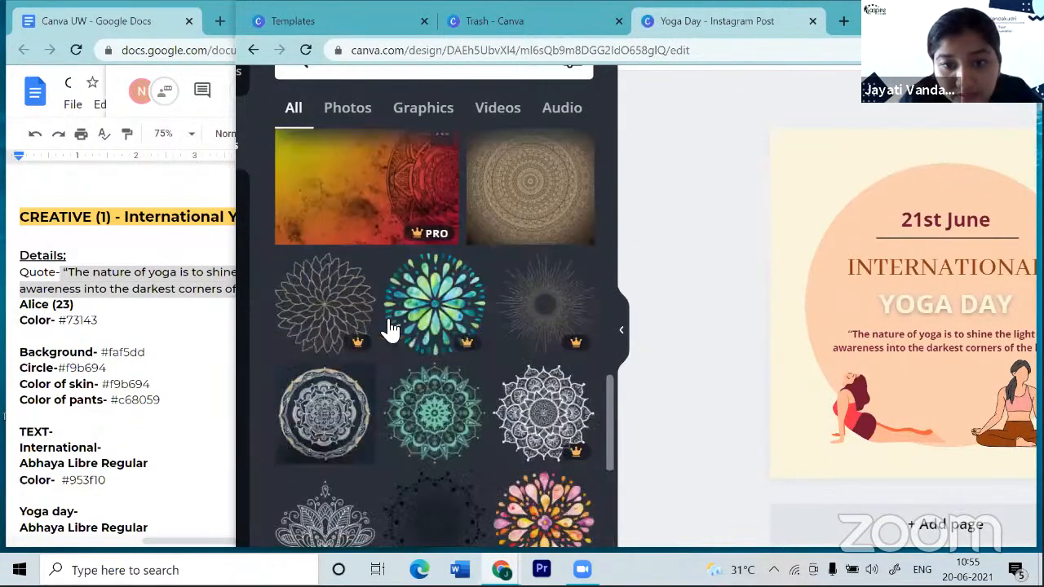
pyautogui.scroll(-1, 386, 325)
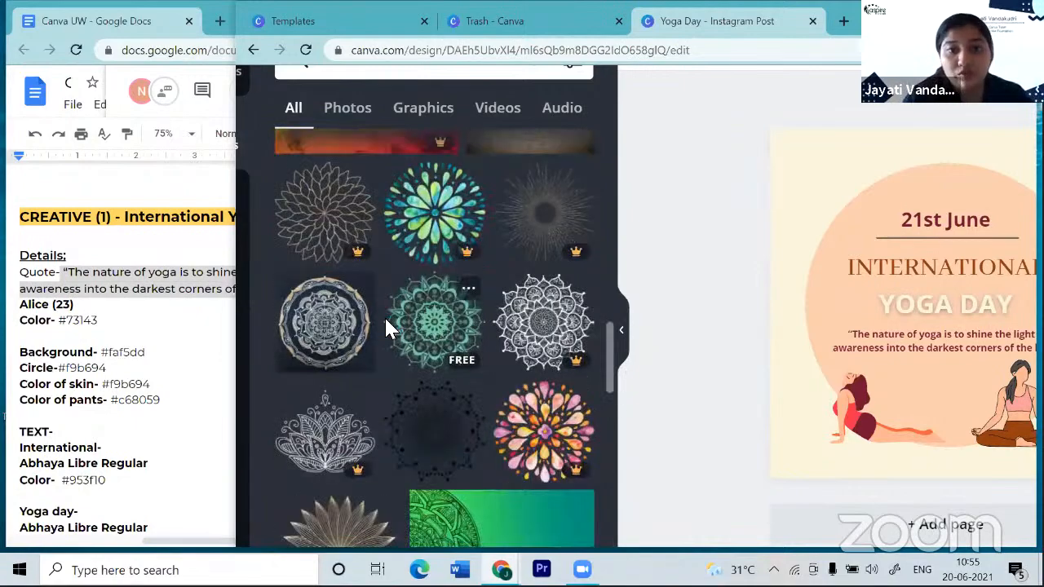
pyautogui.scroll(2, 387, 325)
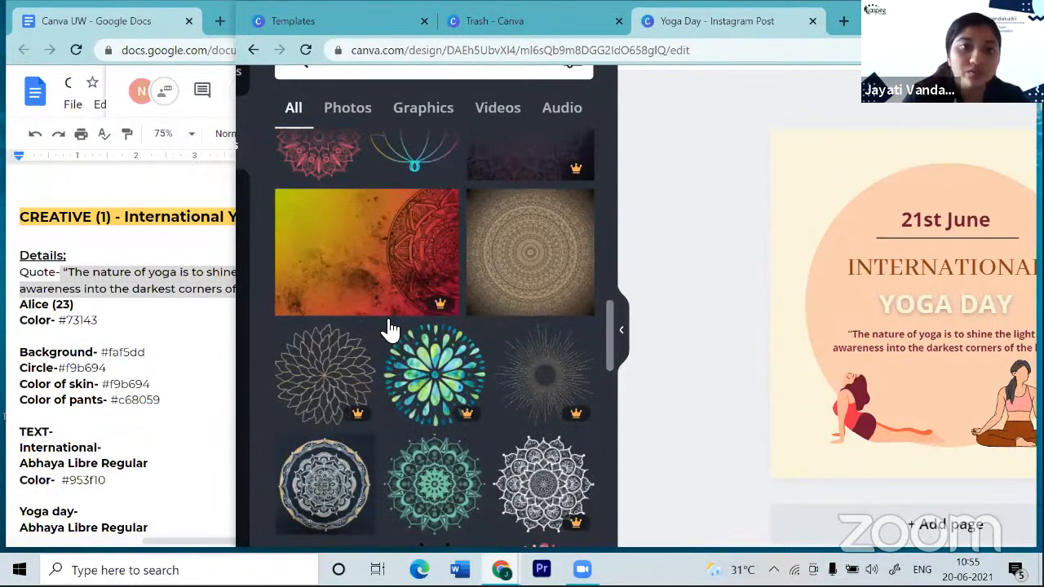
pyautogui.scroll(4, 391, 329)
pyautogui.scroll(5, 387, 330)
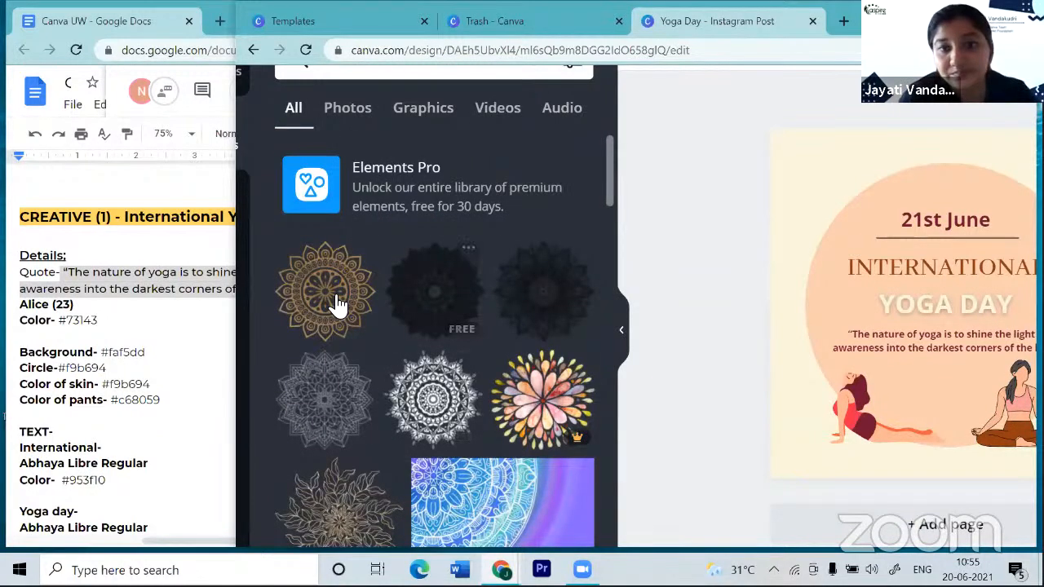
# - Add the gold mandala and place it in the top-left corner at about 344 × 344
pyautogui.click(340, 302)
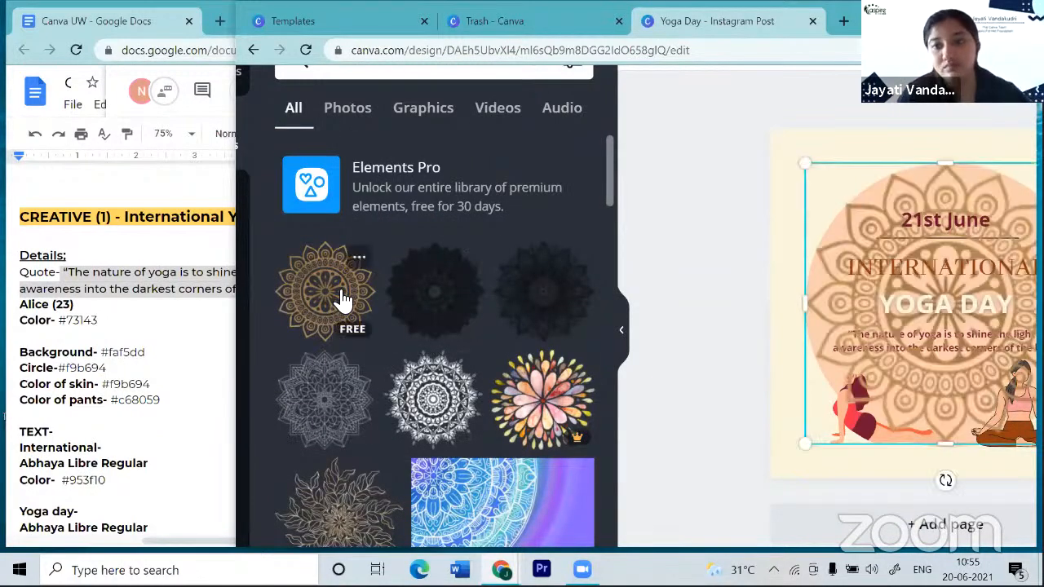
pyautogui.scroll(-3, 726, 304)
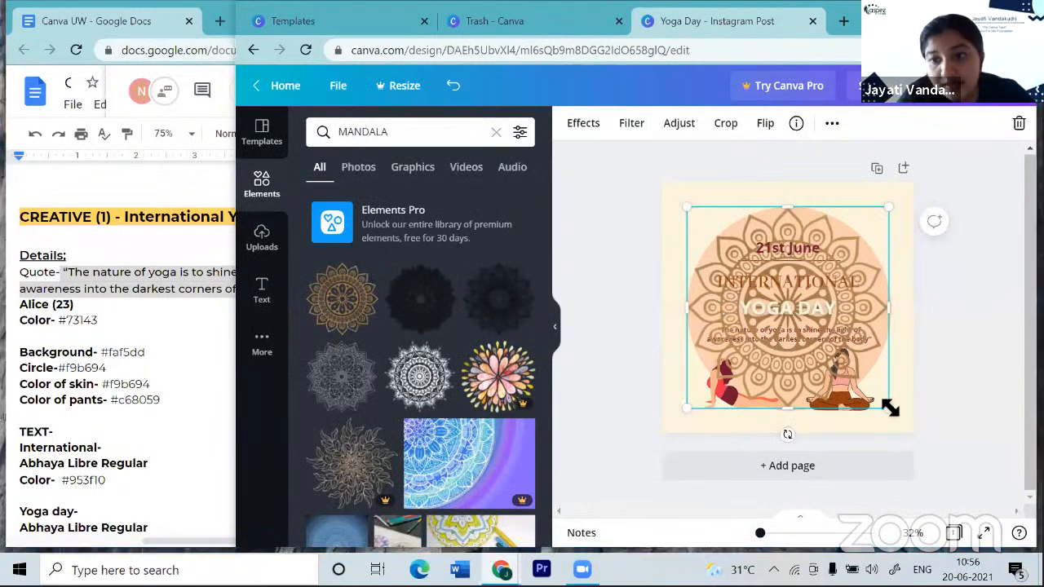
pyautogui.moveTo(875, 397); pyautogui.dragTo(753, 274)
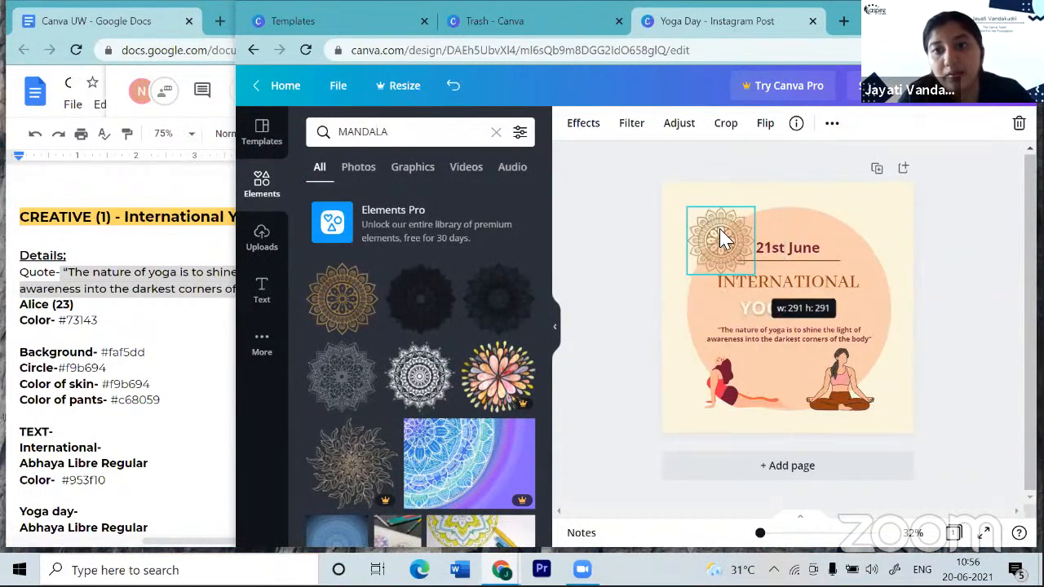
pyautogui.moveTo(685, 203); pyautogui.dragTo(675, 182)
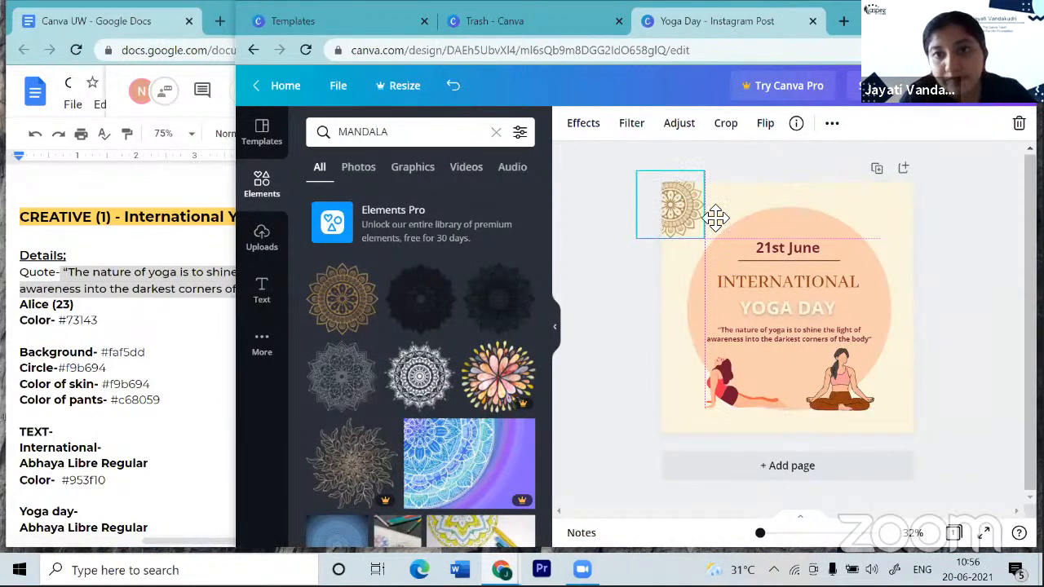
pyautogui.moveTo(719, 241); pyautogui.dragTo(732, 247)
pyautogui.click(964, 340)
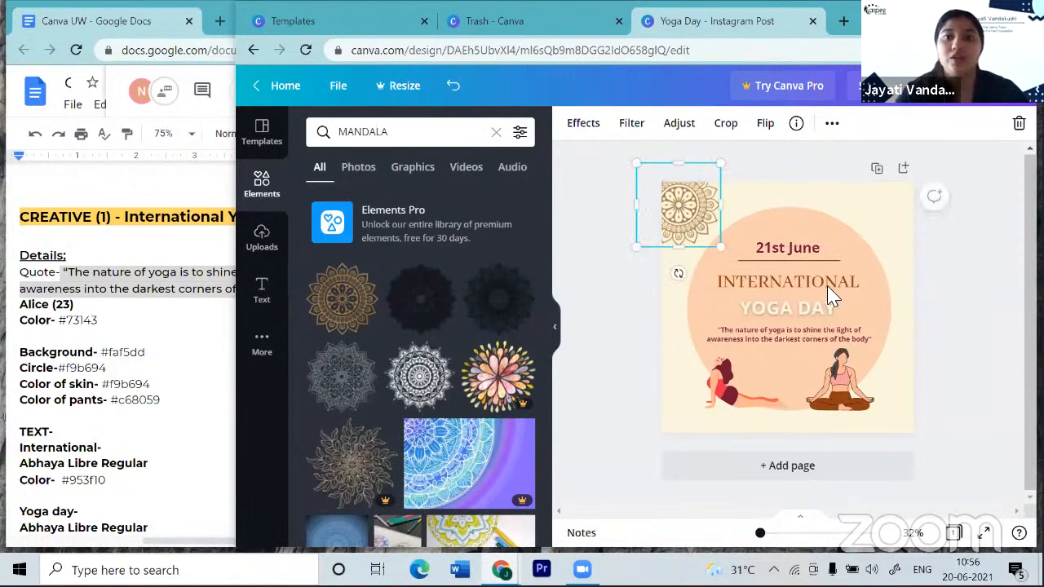
# - Duplicate the top-left mandala and move the copy toward the right edge
pyautogui.click(700, 231)
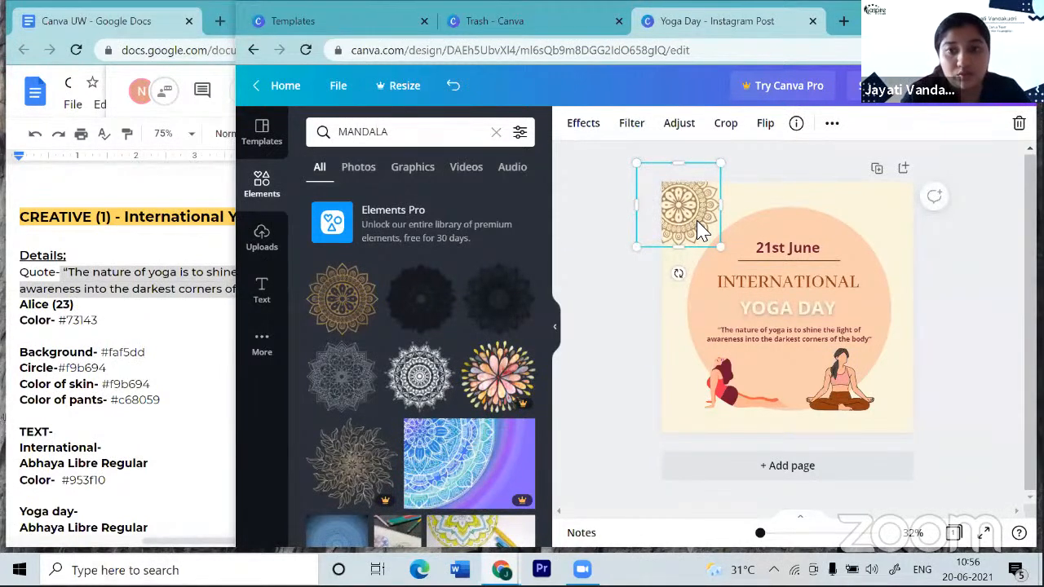
pyautogui.hotkey('ctrl', 'v')
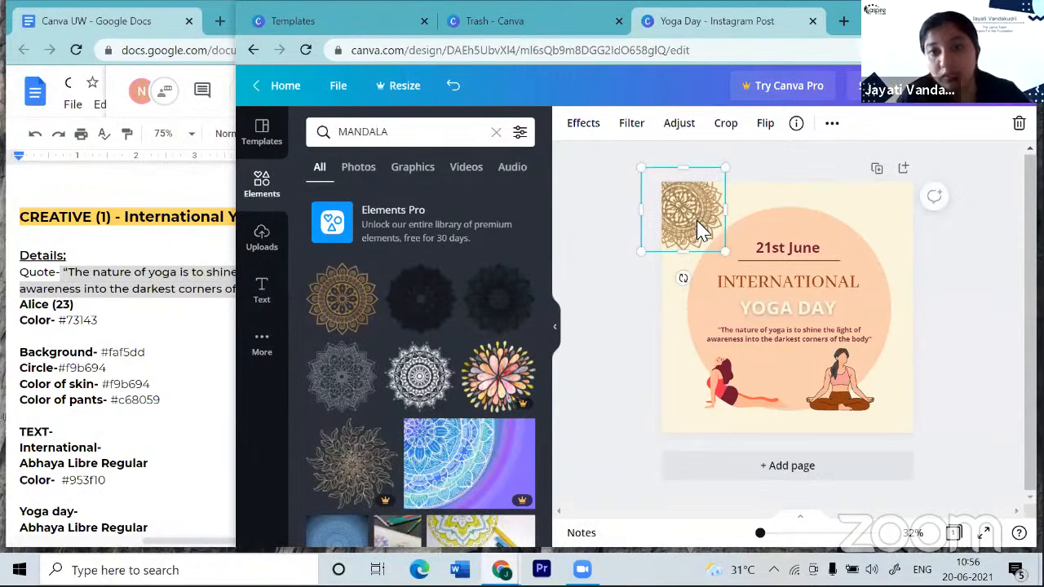
pyautogui.moveTo(689, 215); pyautogui.dragTo(933, 361)
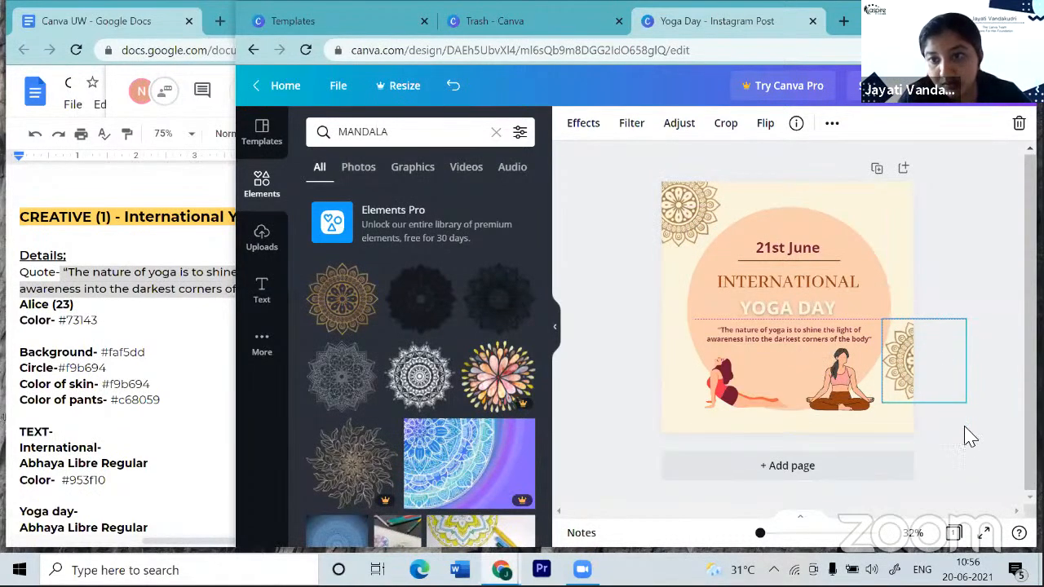
# - Nudge the right-edge mandala up and enlarge it to about 366 × 361
pyautogui.click(967, 443)
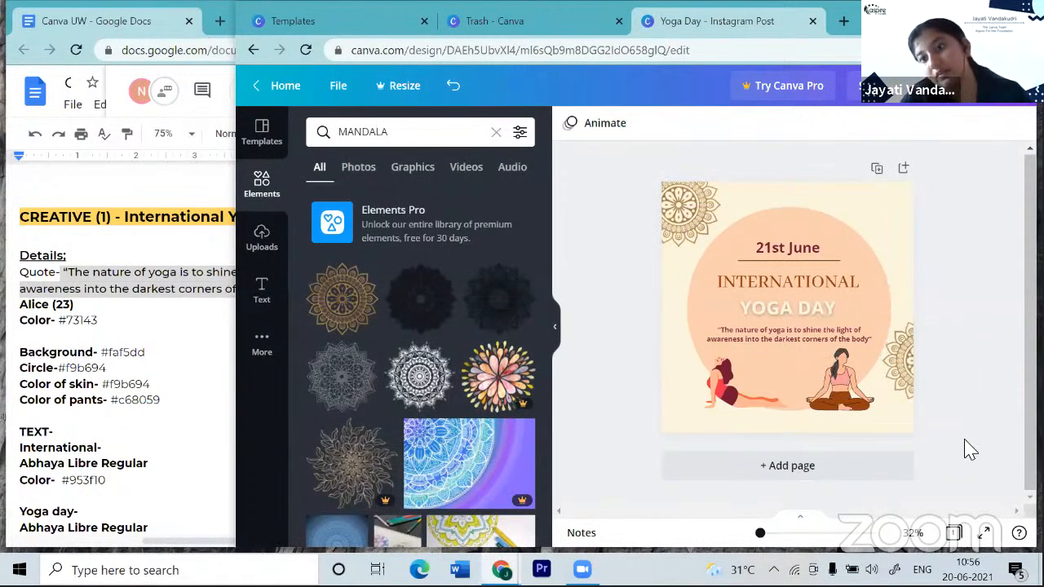
pyautogui.scroll(2, 964, 442)
pyautogui.click(896, 372)
pyautogui.press('Up')
pyautogui.press('Up')
pyautogui.press('Up')
pyautogui.press('Up')
pyautogui.press('Up')
pyautogui.press('Up')
pyautogui.press('Up')
pyautogui.press('Up')
pyautogui.press('Up')
pyautogui.press('Up')
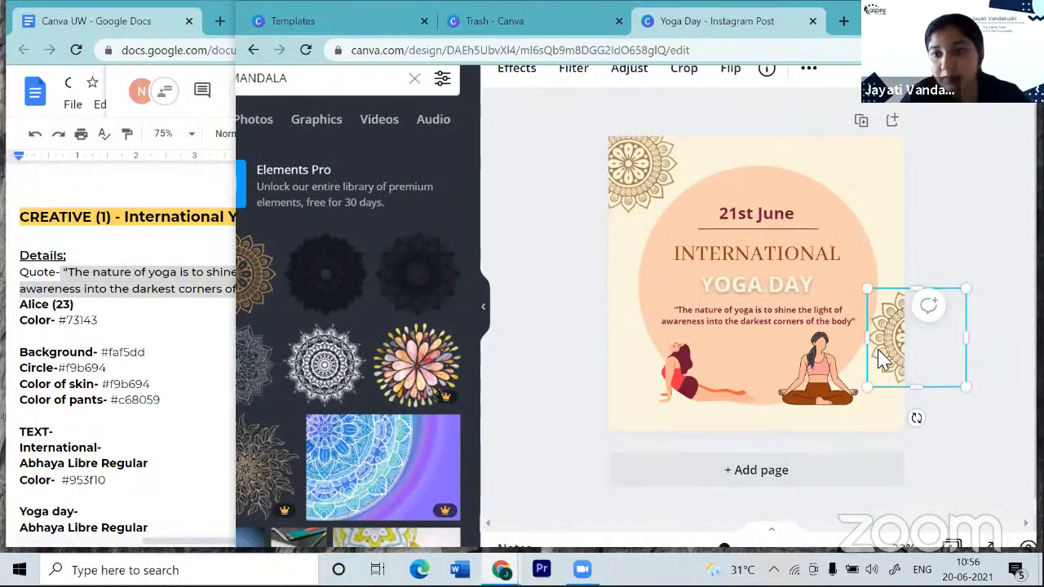
pyautogui.click(958, 456)
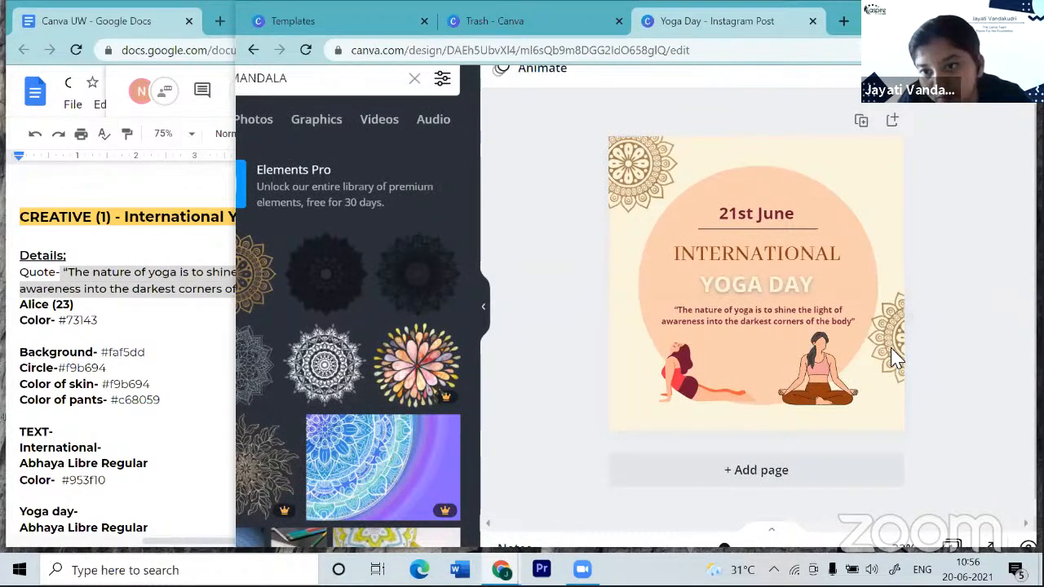
pyautogui.click(881, 349)
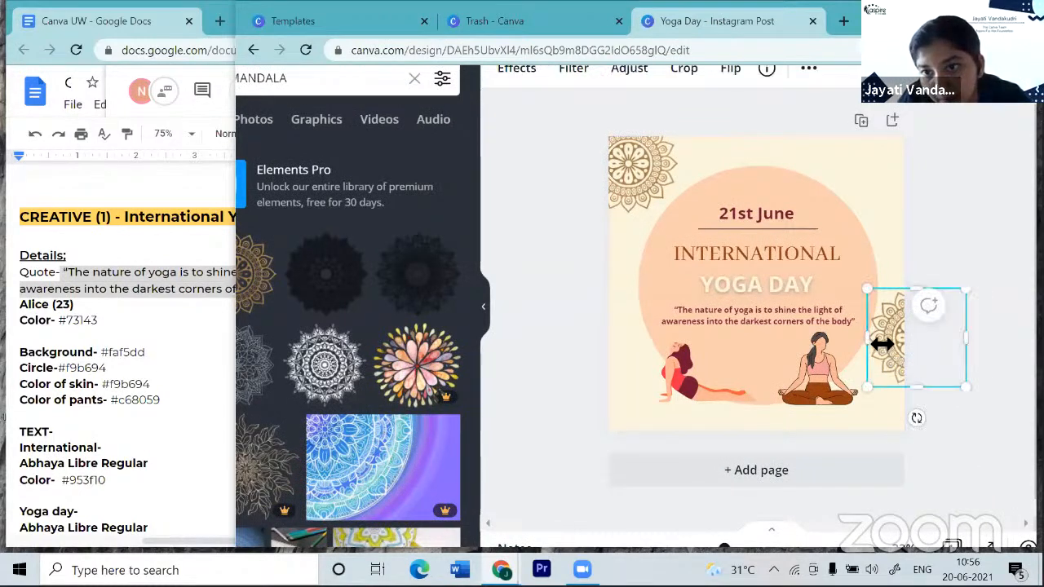
pyautogui.moveTo(878, 344); pyautogui.dragTo(895, 363)
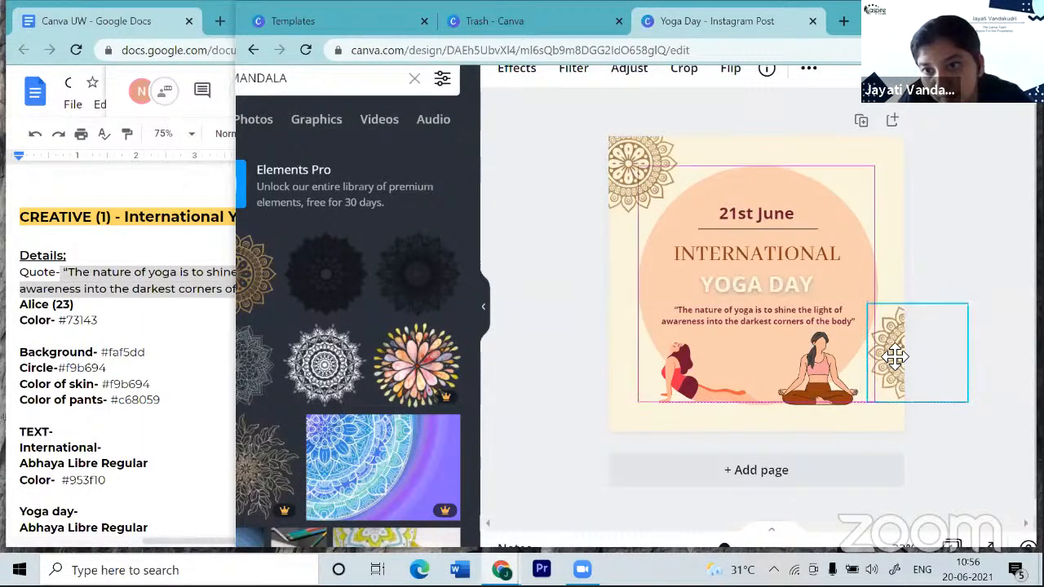
pyautogui.click(991, 453)
# - Zoom out to review the whole post and select the INTERNATIONAL heading
pyautogui.hotkey('ctrl', '-')
pyautogui.scroll(3, 985, 442)
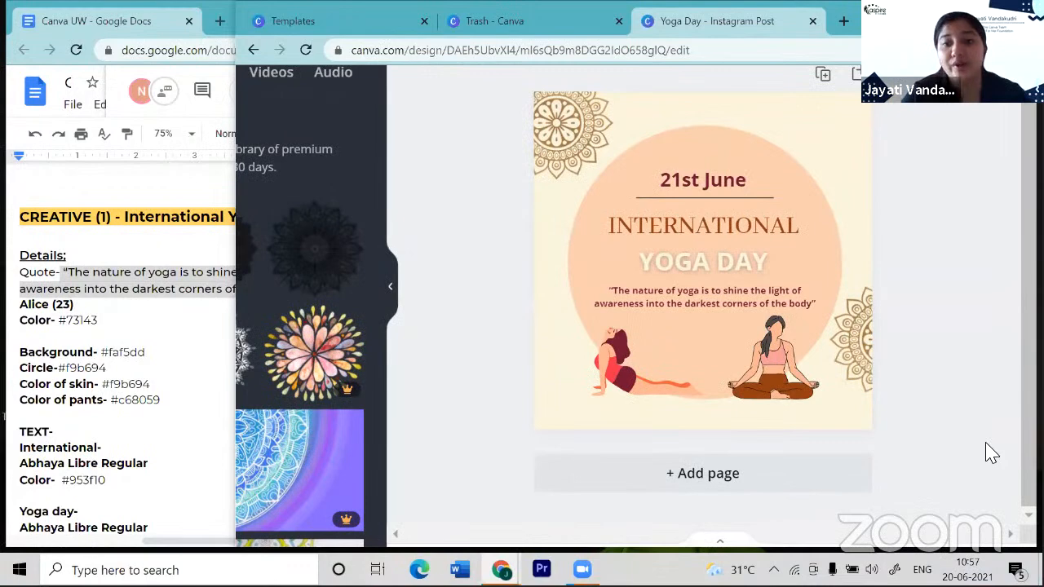
pyautogui.scroll(2, 985, 443)
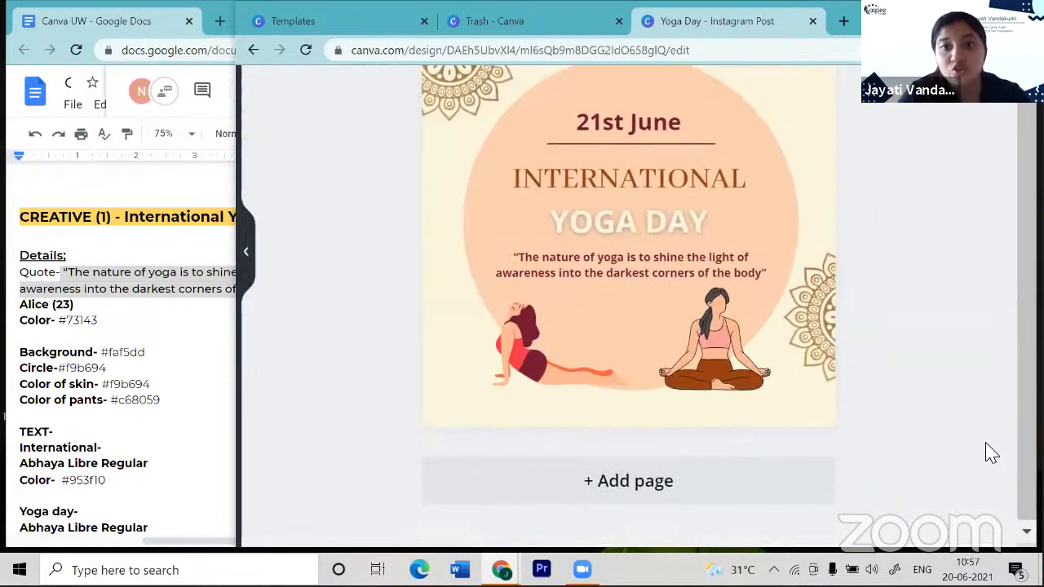
pyautogui.scroll(1, 985, 443)
pyautogui.scroll(2, 985, 453)
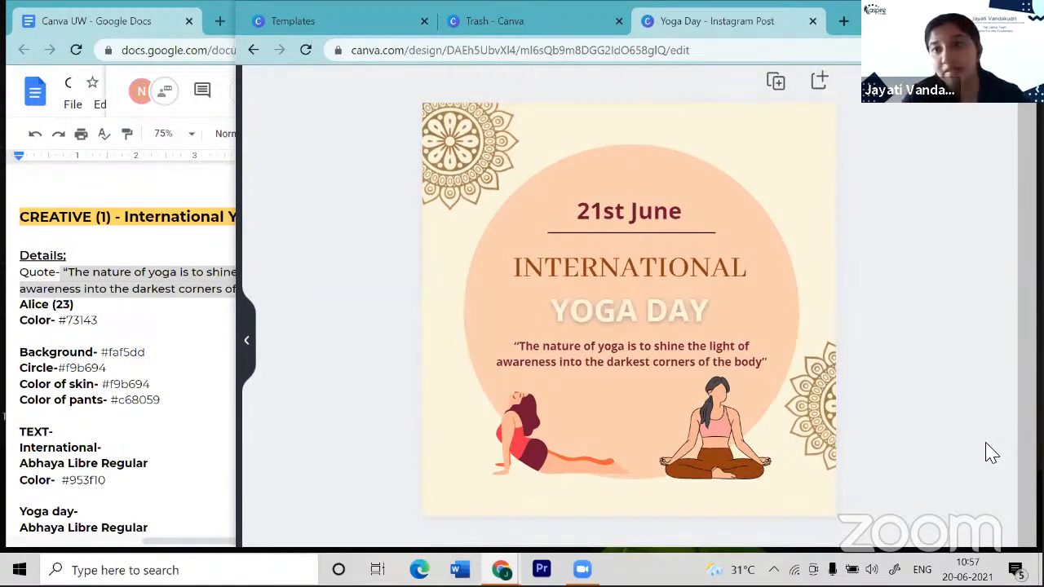
pyautogui.scroll(-3, 986, 453)
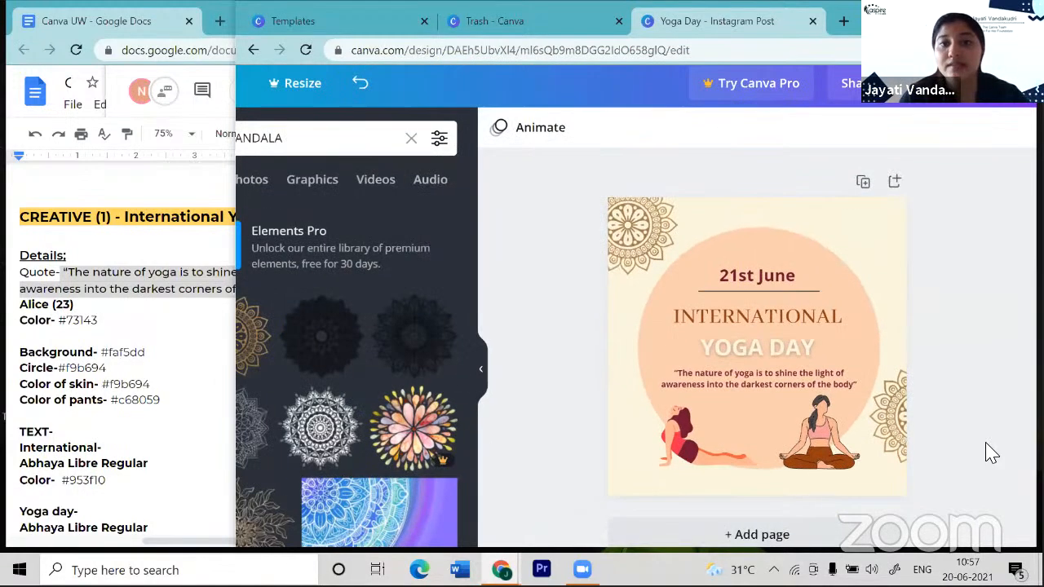
pyautogui.click(775, 318)
pyautogui.scroll(-2, 552, 164)
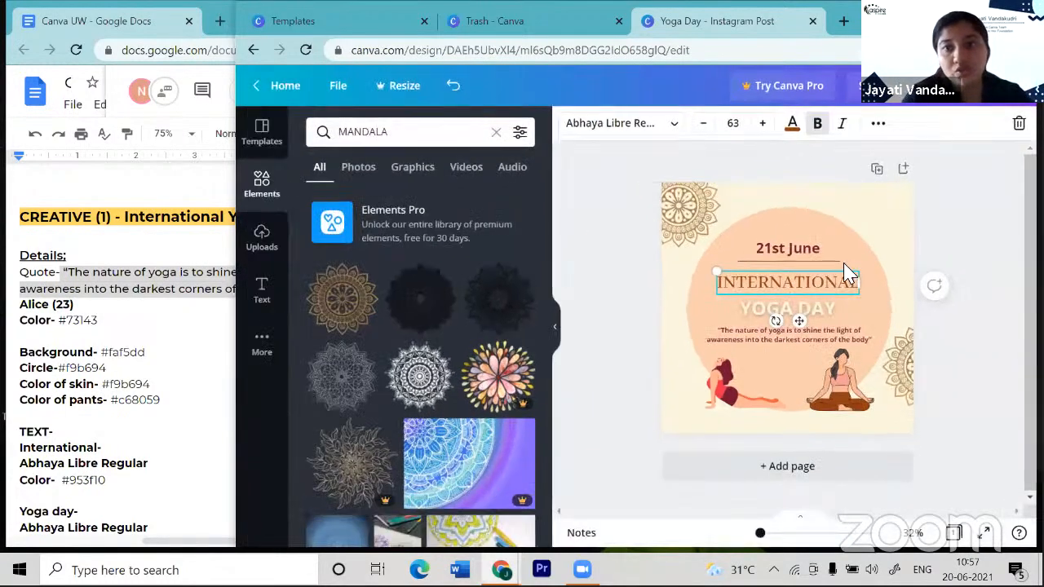
# - Apply the Breathe page animation after previewing Block
pyautogui.click(961, 326)
pyautogui.click(574, 134)
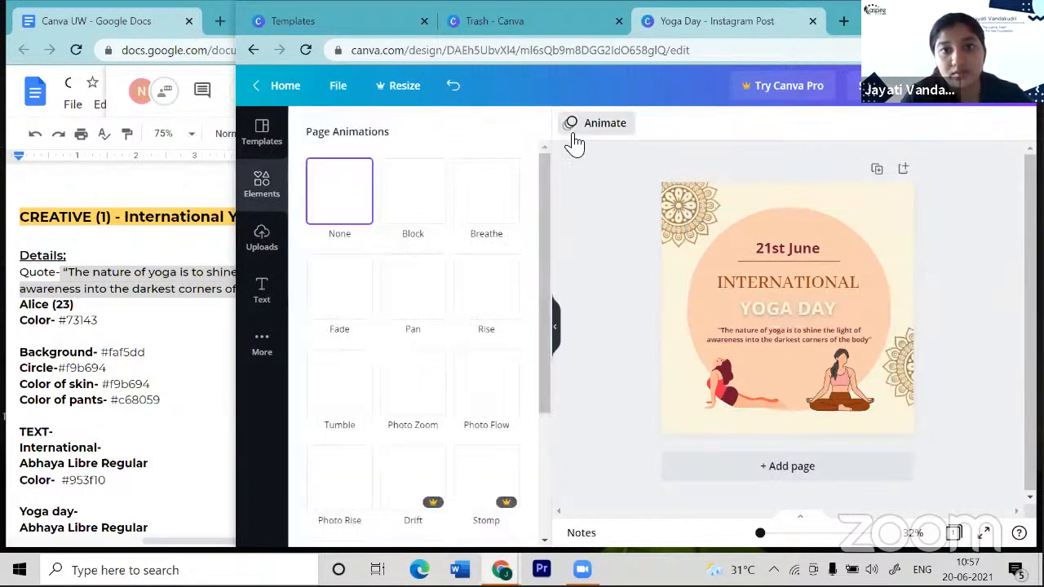
pyautogui.click(416, 199)
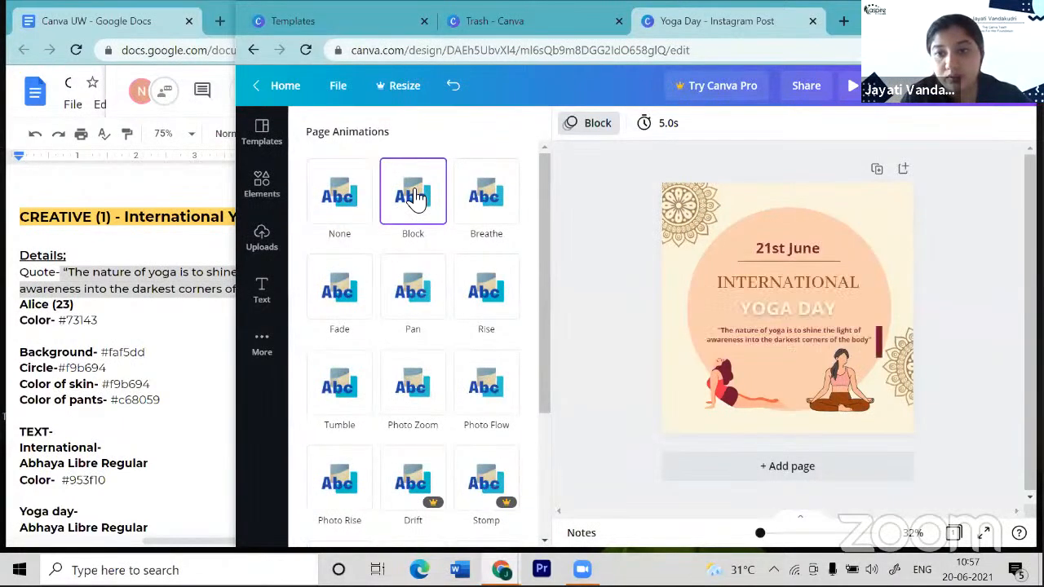
pyautogui.click(497, 209)
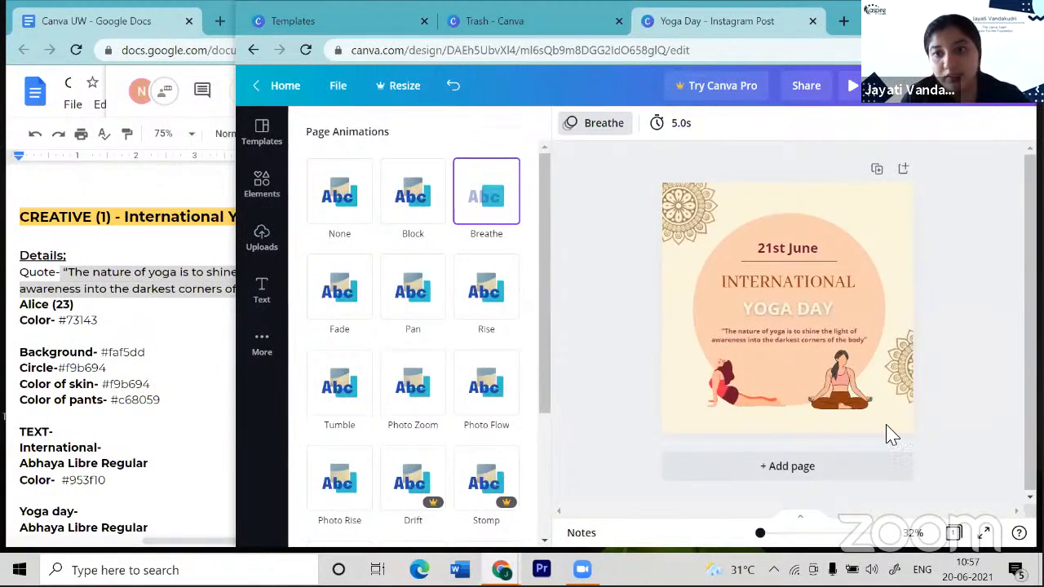
pyautogui.scroll(3, 887, 426)
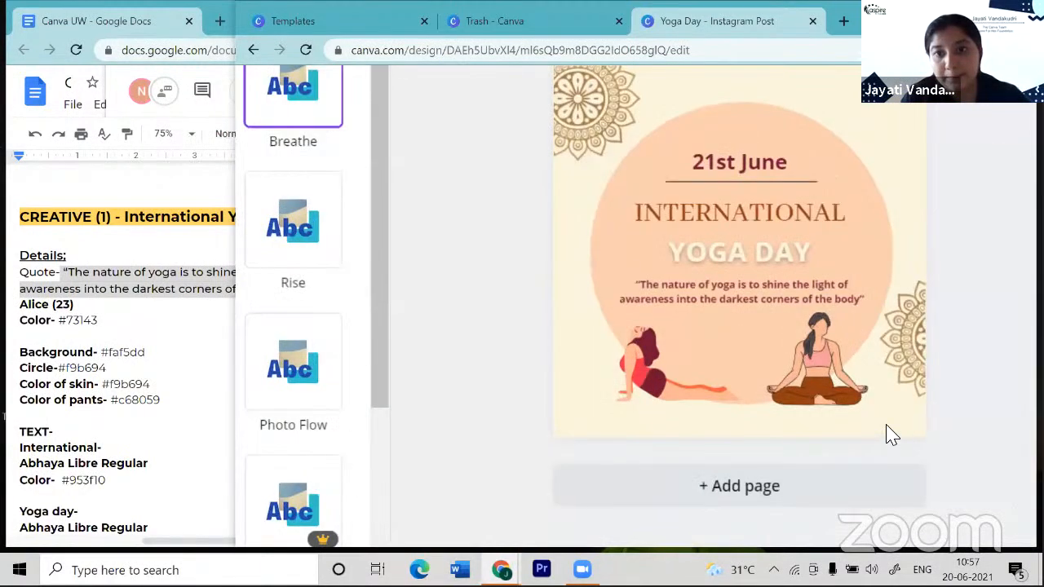
pyautogui.scroll(1, 887, 426)
pyautogui.hscroll(1, 886, 426)
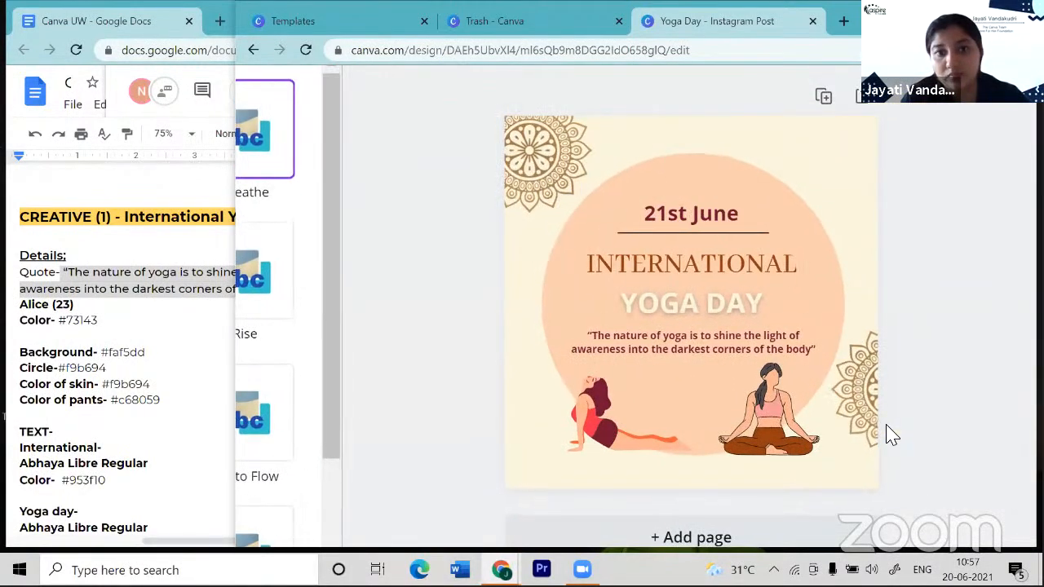
pyautogui.scroll(-3, 435, 194)
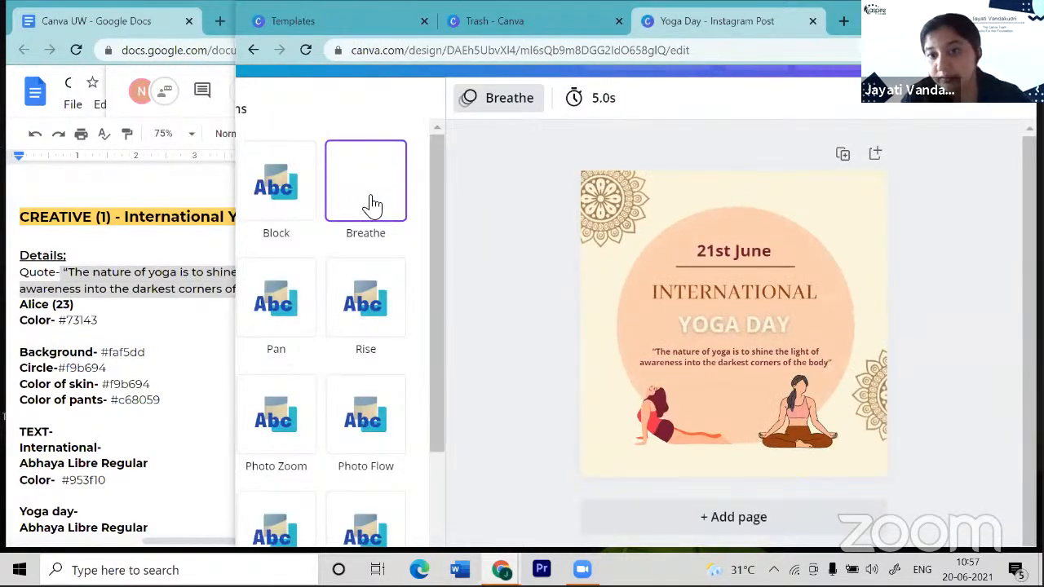
pyautogui.scroll(-2, 675, 301)
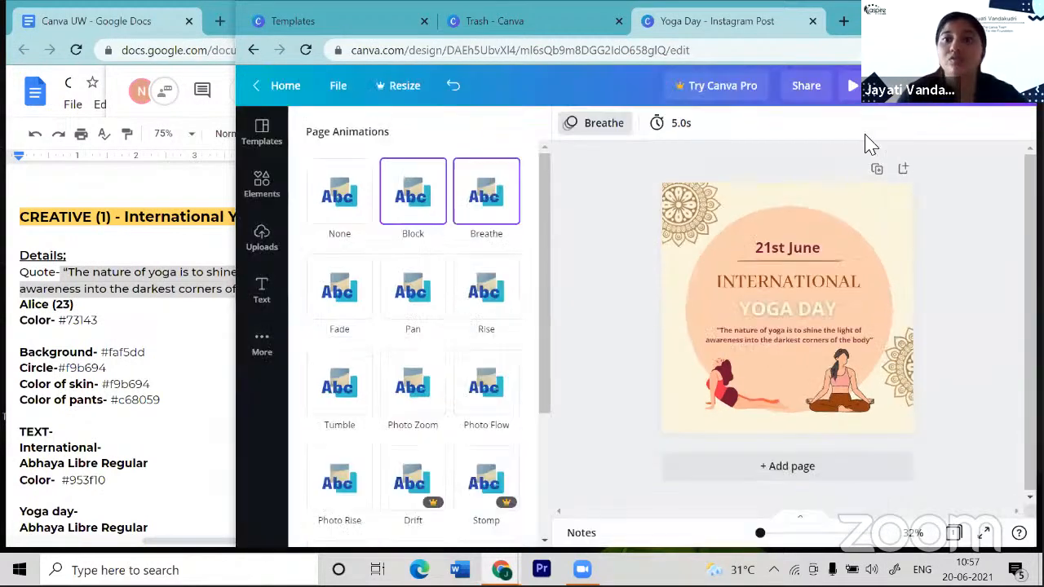
# - Check the Download options showing MP4 Video, then close them without downloading
pyautogui.click(947, 96)
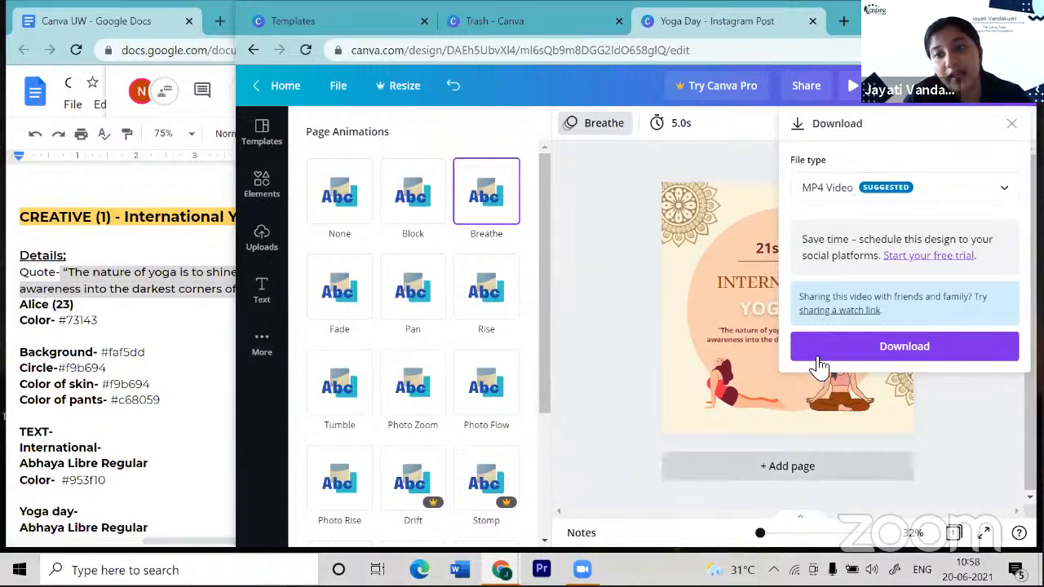
pyautogui.click(960, 423)
pyautogui.scroll(3, 955, 414)
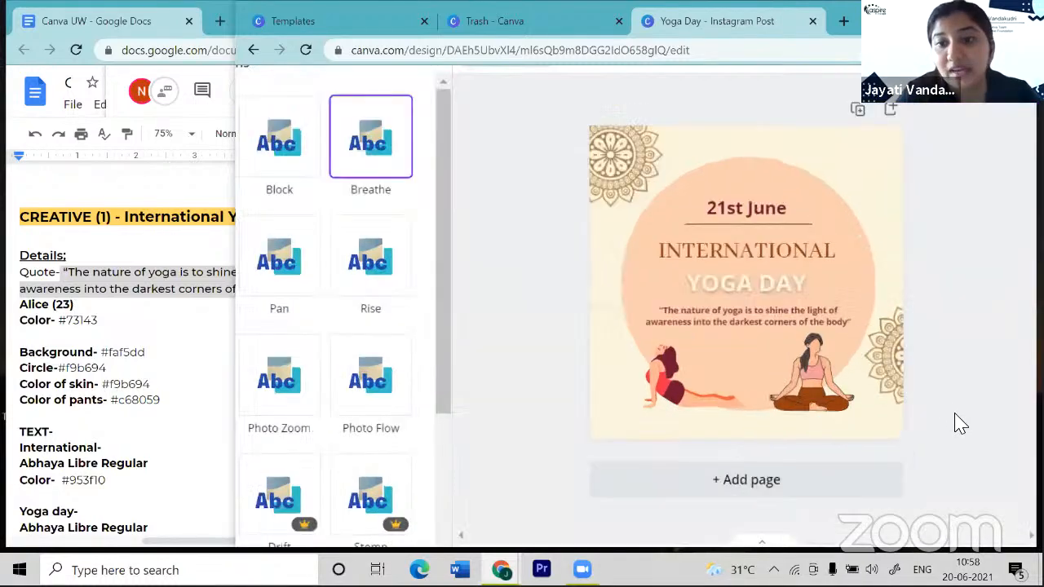
pyautogui.scroll(1, 955, 414)
pyautogui.scroll(1, 955, 413)
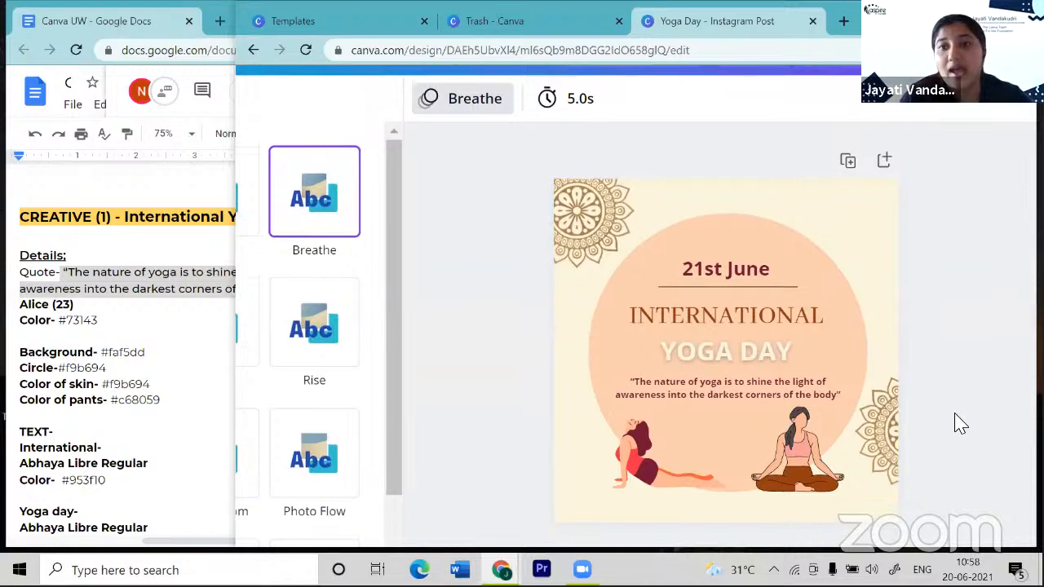
pyautogui.scroll(-3, 955, 413)
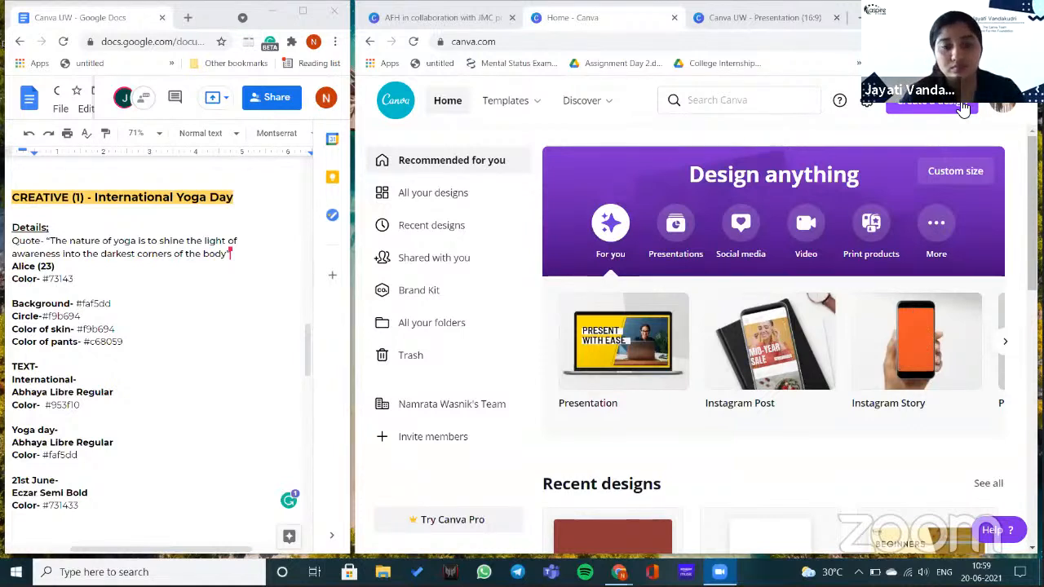
# - Start a blank Instagram Story design and fill its page background with light blue #cdebf1
pyautogui.click(924, 309)
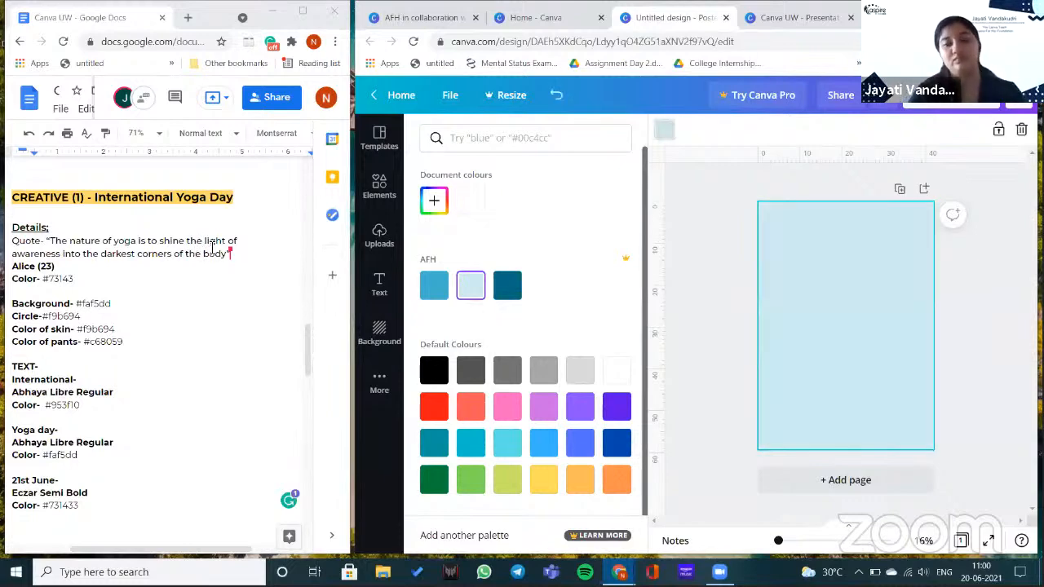
# - Drag the aspire logo from Uploads onto the top of the page
pyautogui.scroll(-1, 206, 261)
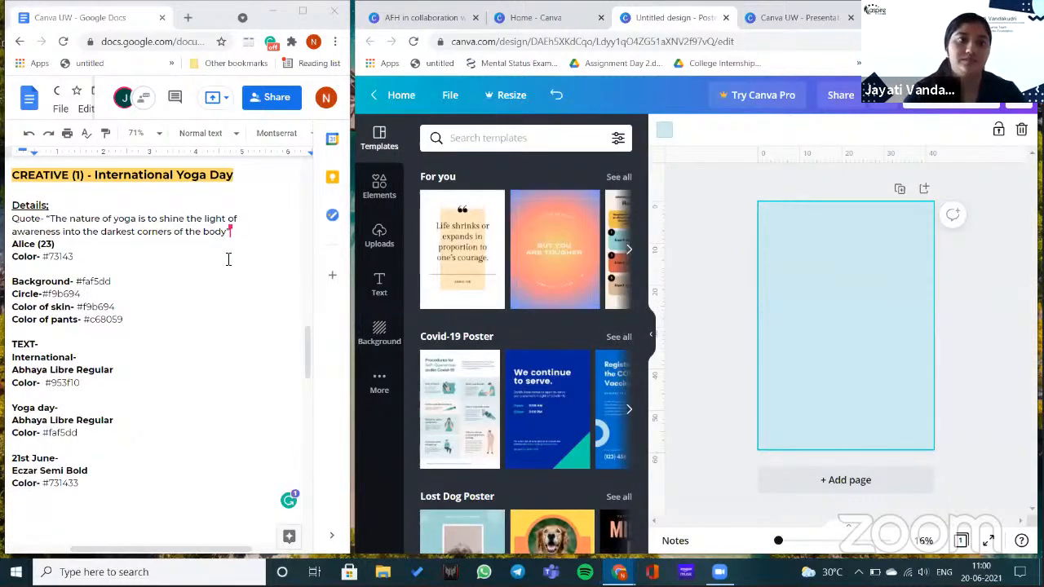
pyautogui.scroll(-7, 229, 260)
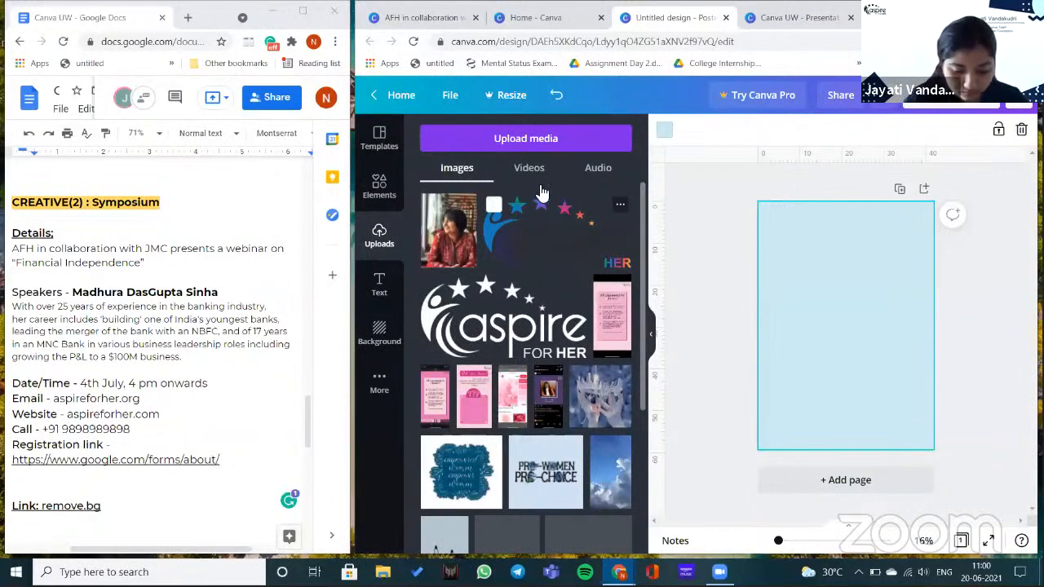
pyautogui.moveTo(725, 265); pyautogui.dragTo(776, 278)
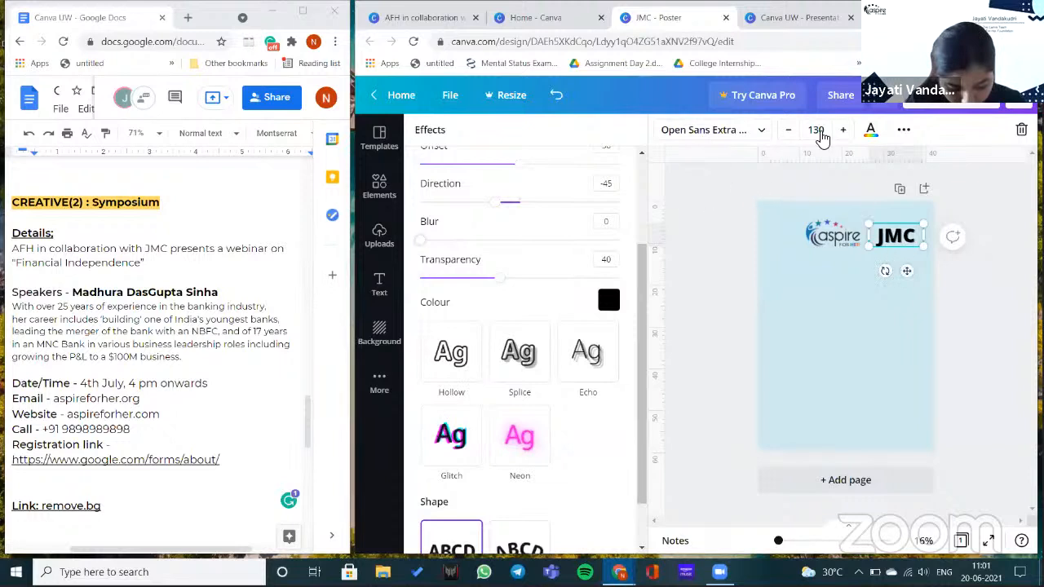
# - Apply the Splice text effect to the bold JMC heading beside the logo
pyautogui.click(904, 132)
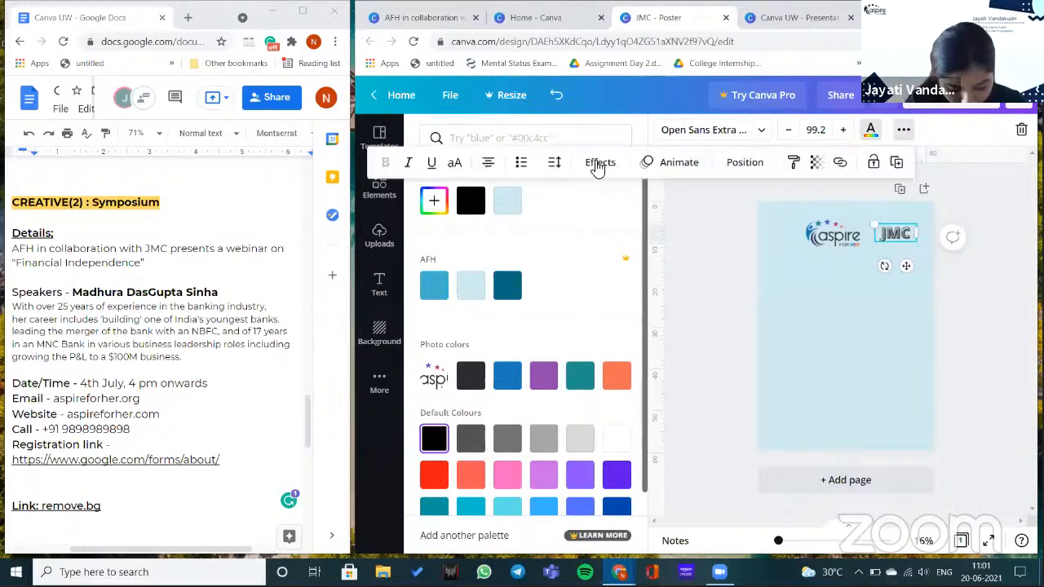
pyautogui.click(601, 162)
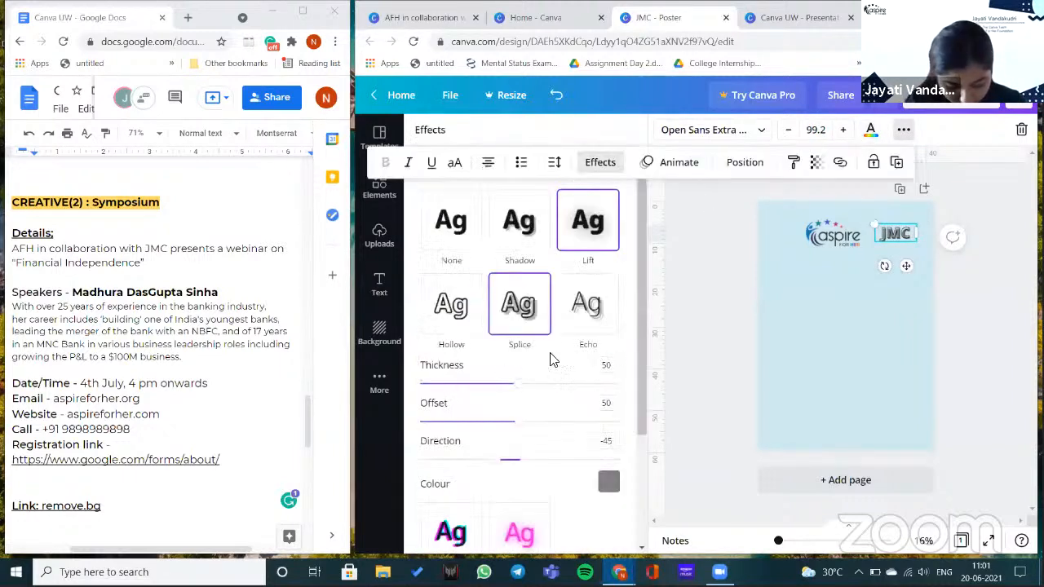
pyautogui.scroll(-2, 585, 358)
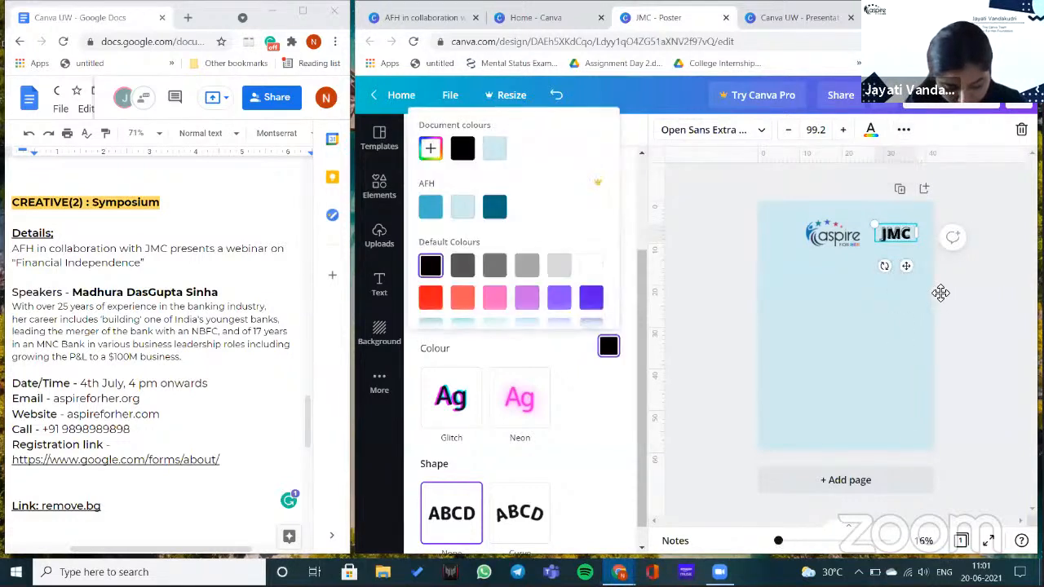
pyautogui.scroll(5, 857, 269)
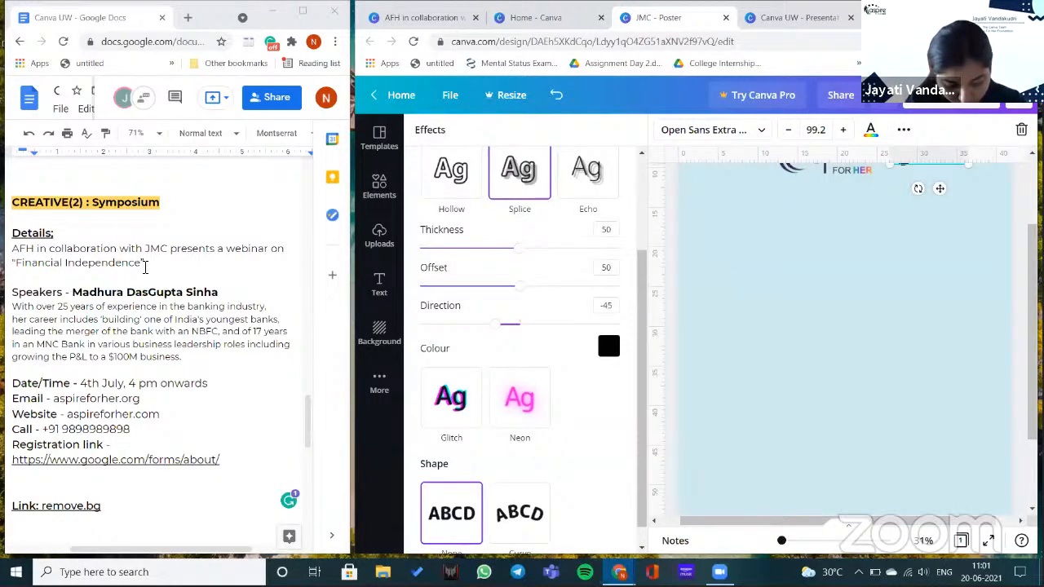
pyautogui.click(379, 280)
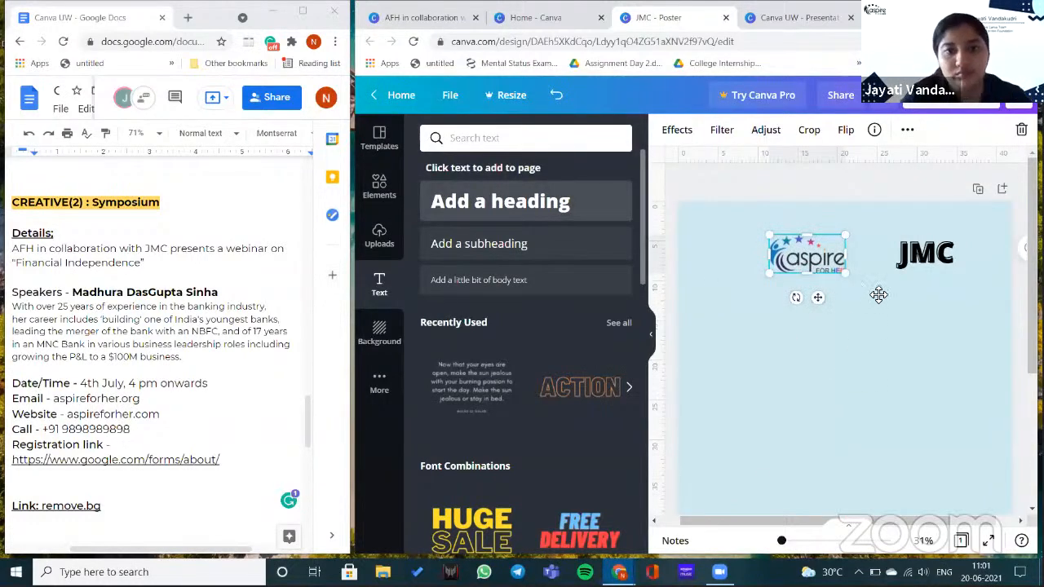
# - Add an X between the logo and JMC, plus a 'Presented to you by' caption before the logo
pyautogui.write('X')
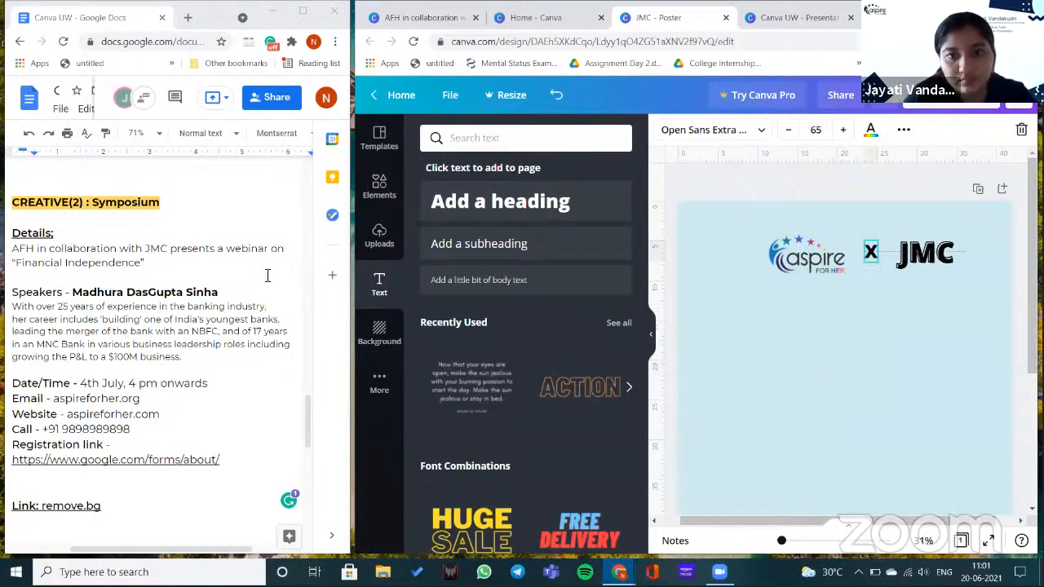
pyautogui.moveTo(805, 261); pyautogui.dragTo(815, 261)
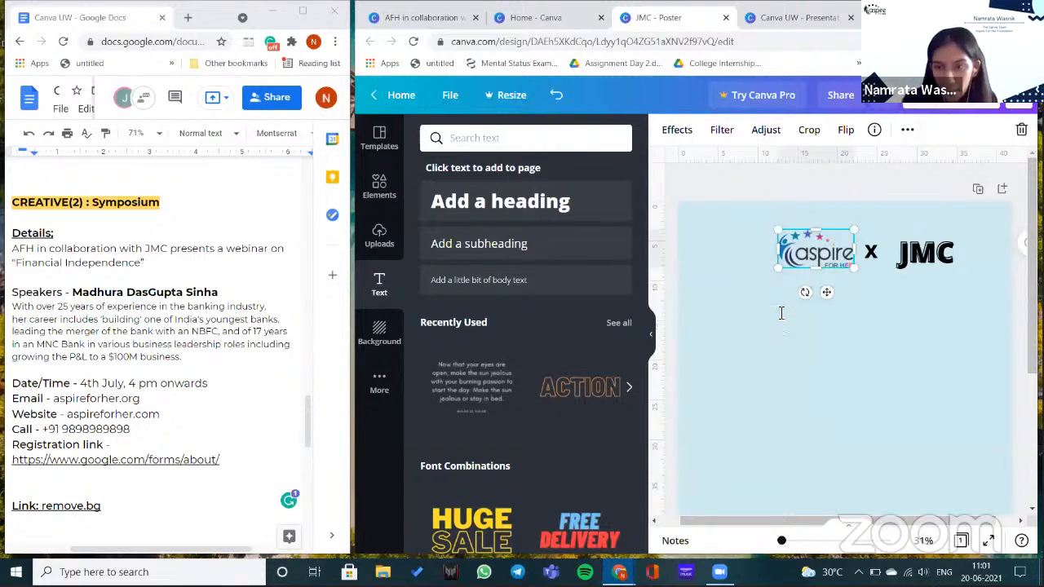
pyautogui.write('Presented to you')
pyautogui.moveTo(856, 314); pyautogui.dragTo(889, 316)
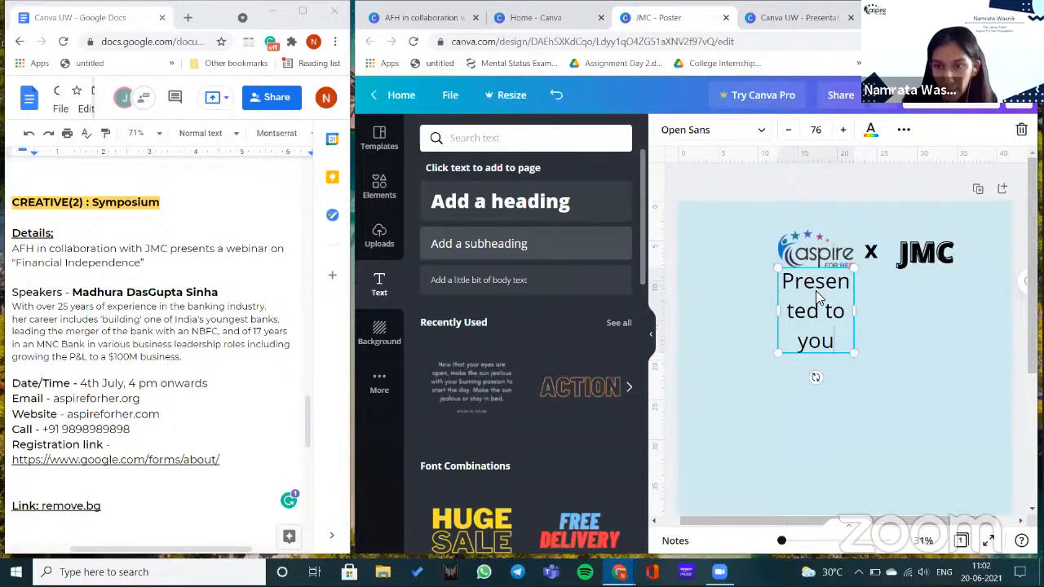
pyautogui.write('by')
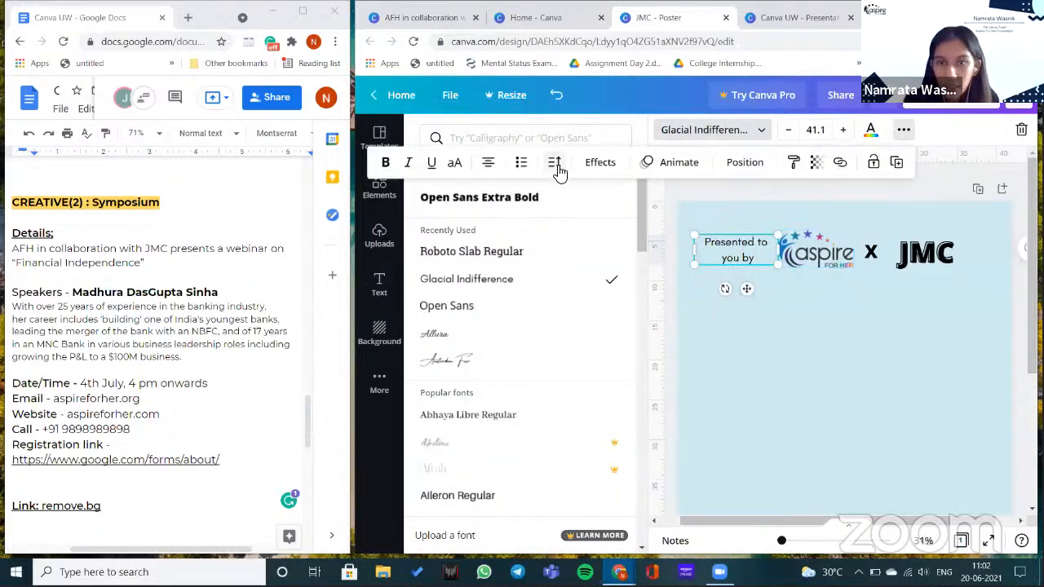
# - Raise the caption's letter spacing to about 92 and place a vertical divider line before the logo
pyautogui.click(555, 164)
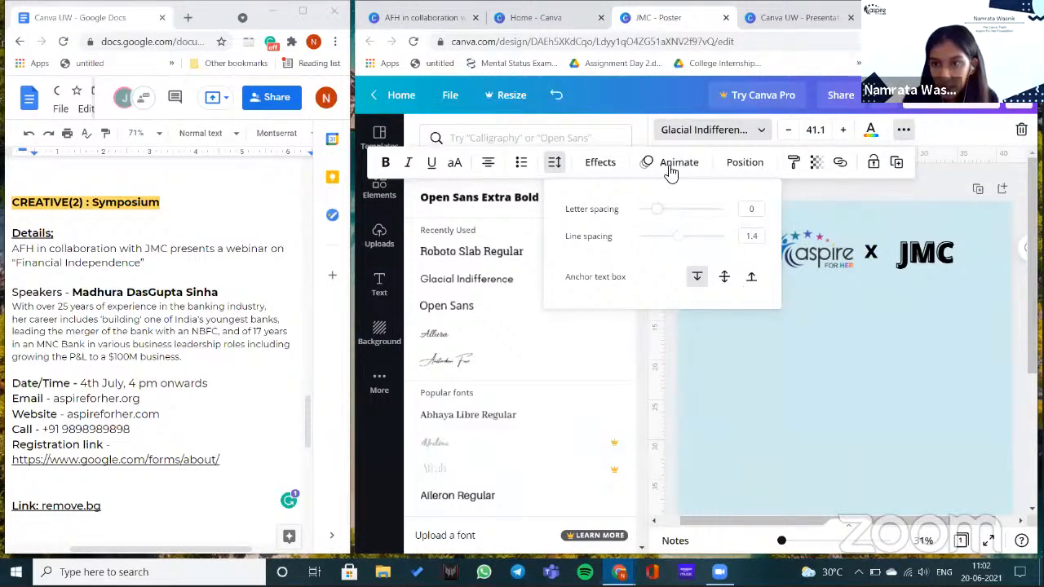
pyautogui.press('Escape')
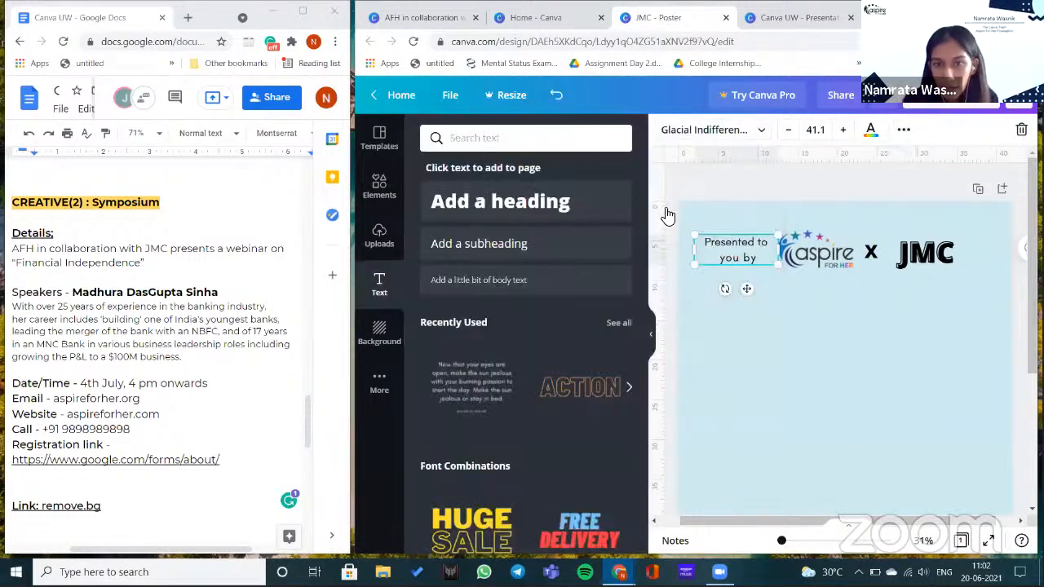
pyautogui.moveTo(701, 233); pyautogui.dragTo(860, 318)
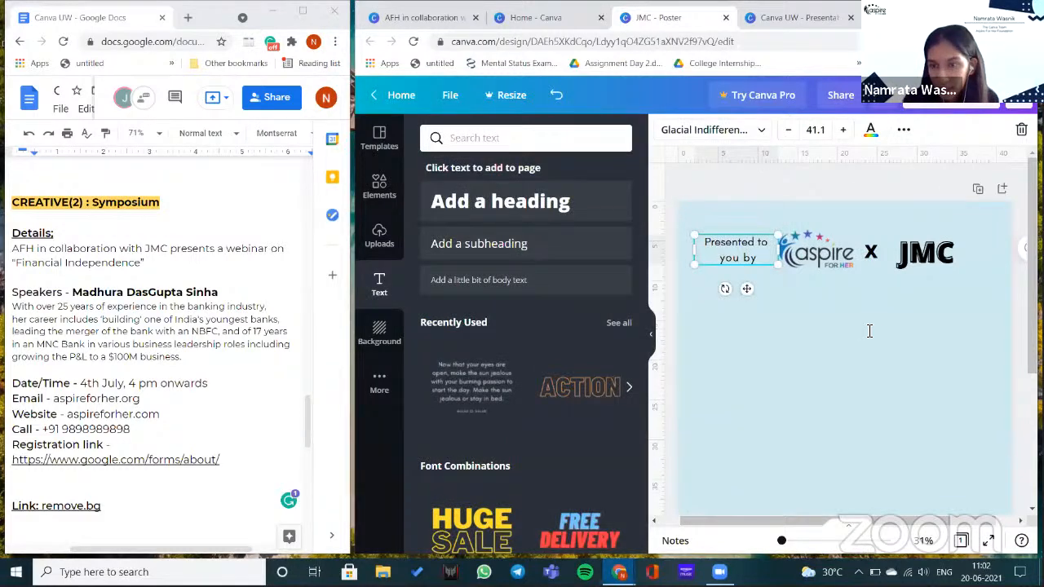
pyautogui.click(911, 130)
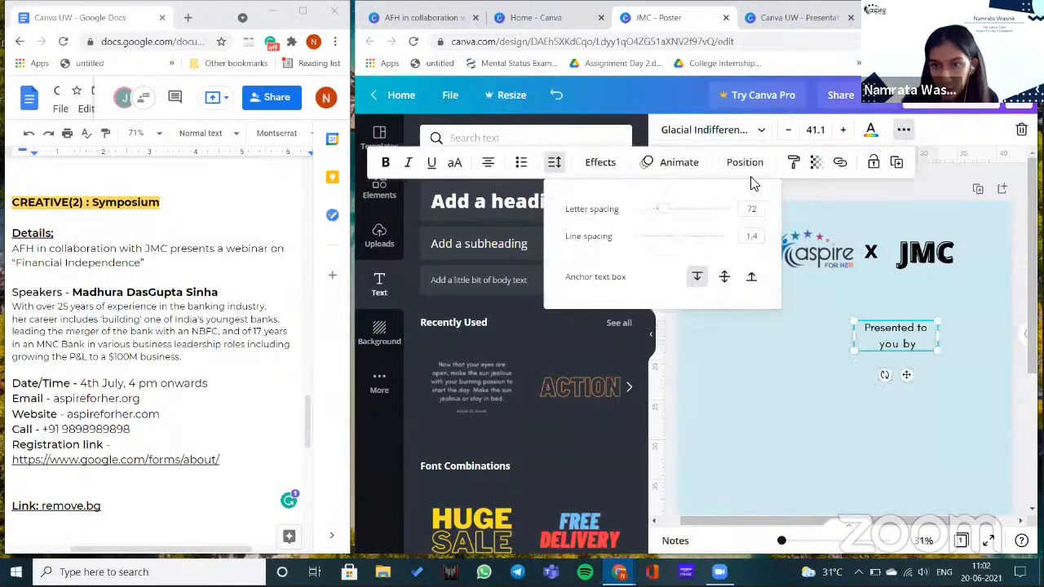
pyautogui.click(664, 211)
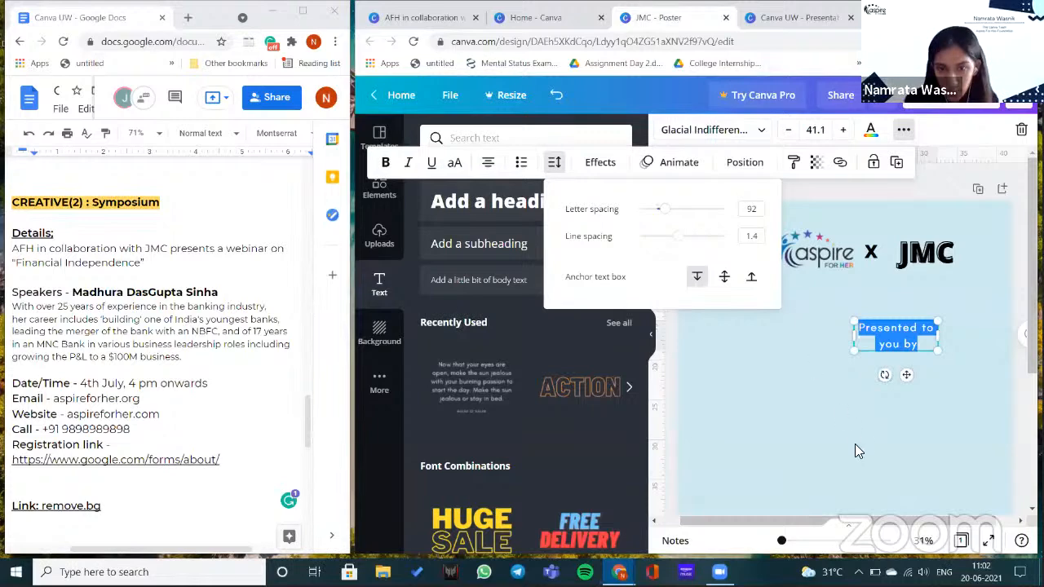
pyautogui.moveTo(805, 348); pyautogui.dragTo(821, 422)
pyautogui.moveTo(797, 256); pyautogui.dragTo(777, 264)
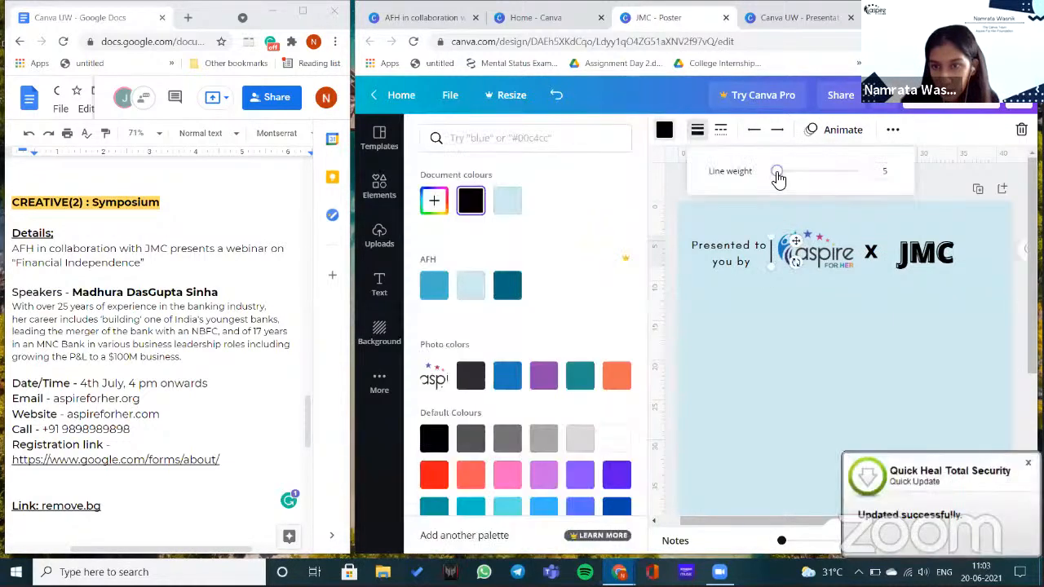
# - Lower the divider's line weight from 5 to 4 and choose its line style
pyautogui.moveTo(778, 173); pyautogui.dragTo(774, 171)
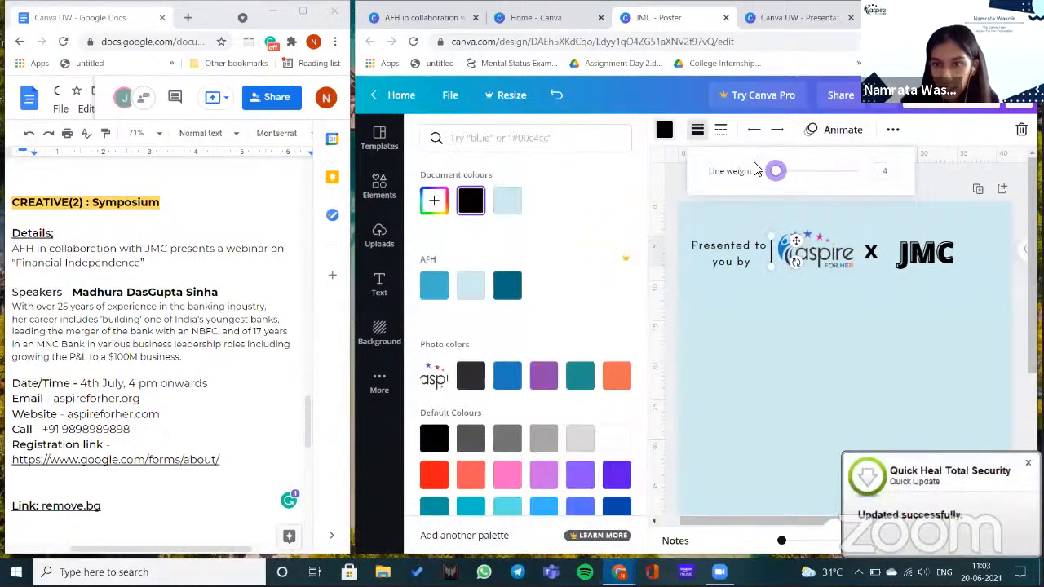
pyautogui.click(722, 131)
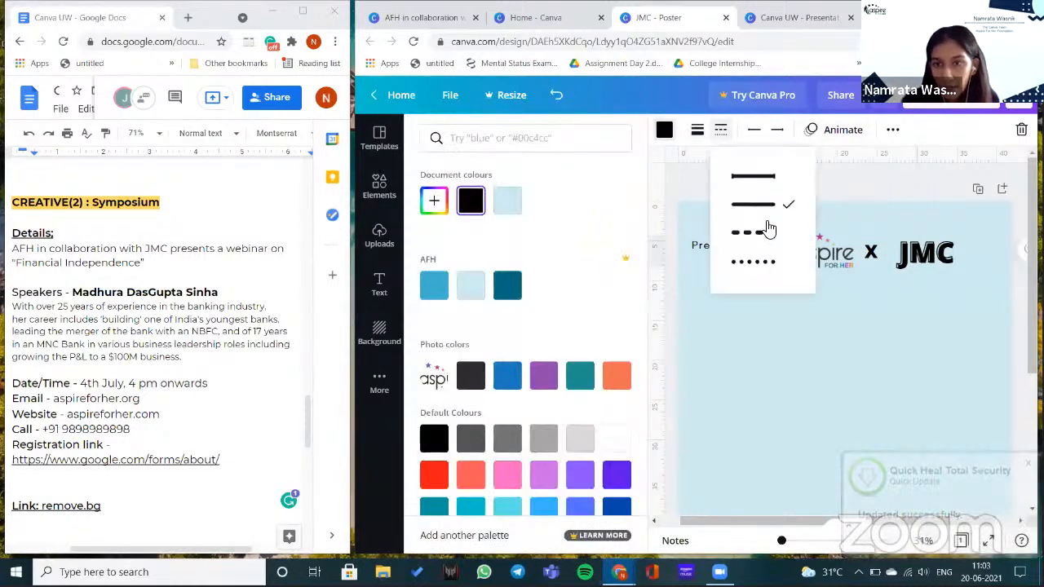
pyautogui.click(829, 189)
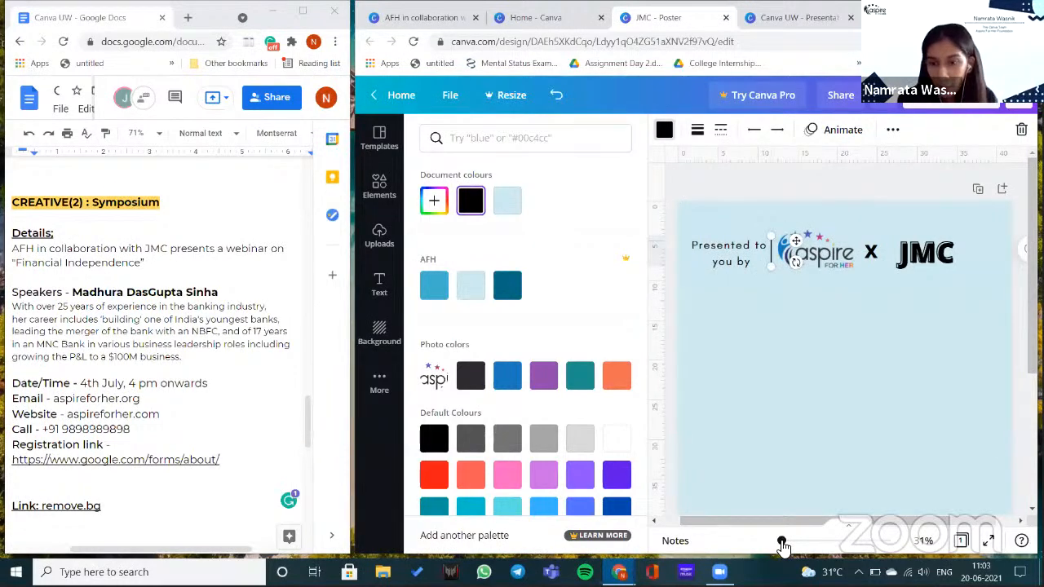
pyautogui.scroll(-2, 833, 266)
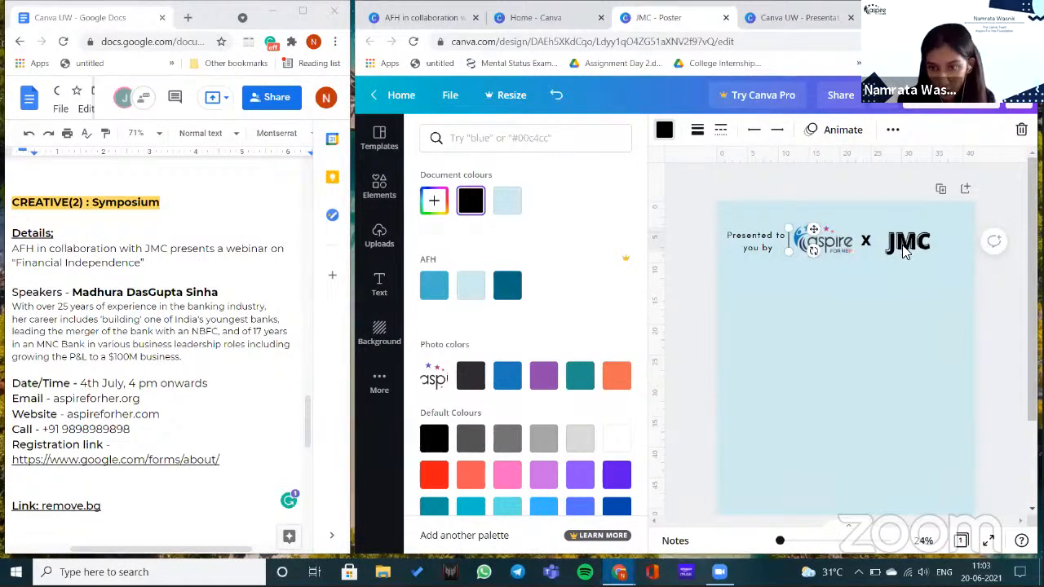
pyautogui.click(853, 244)
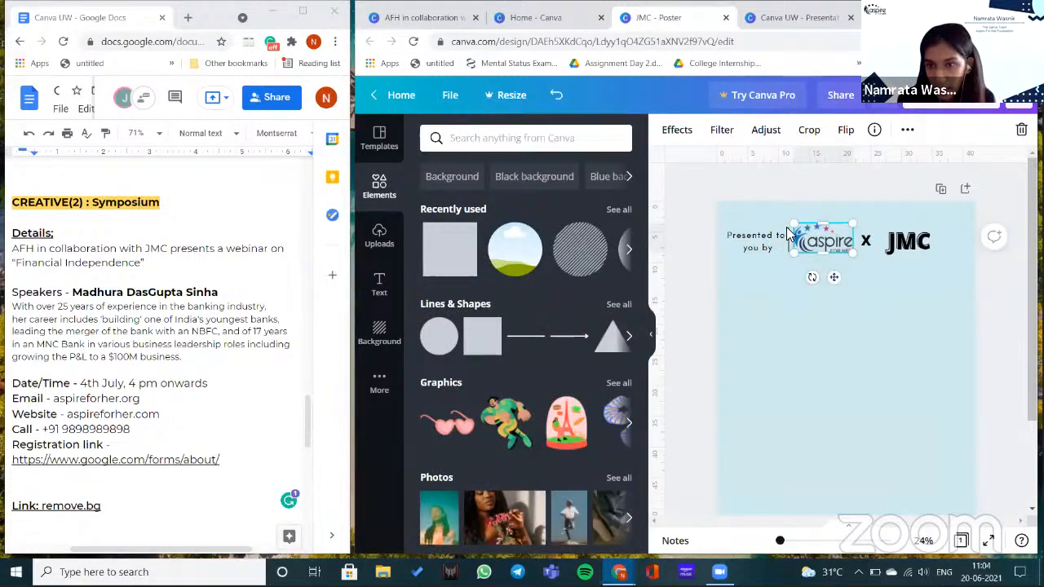
# - Select all header elements and group them so the row moves together
pyautogui.hotkey('ctrl', 'a')
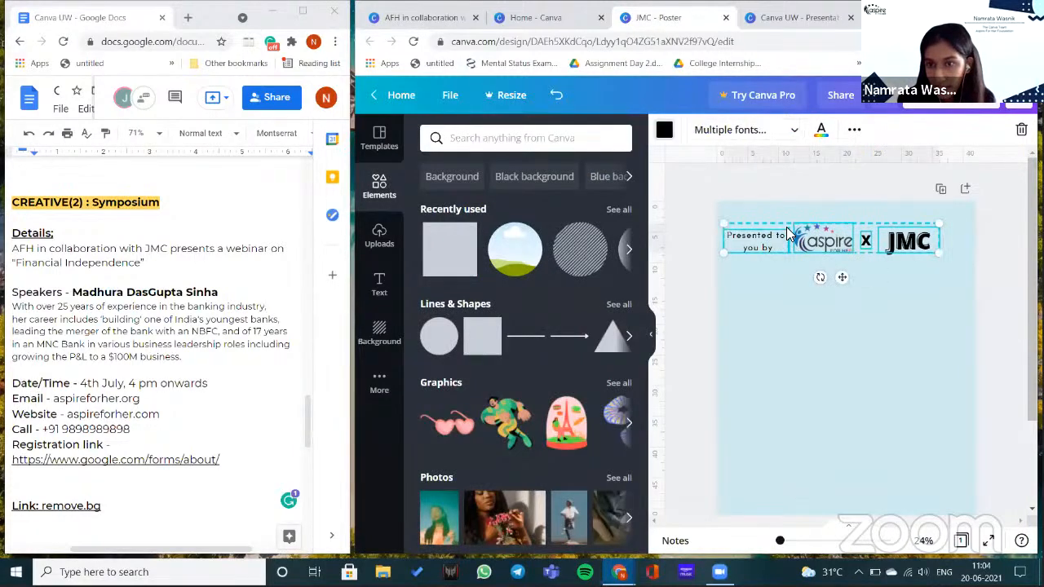
pyautogui.click(854, 130)
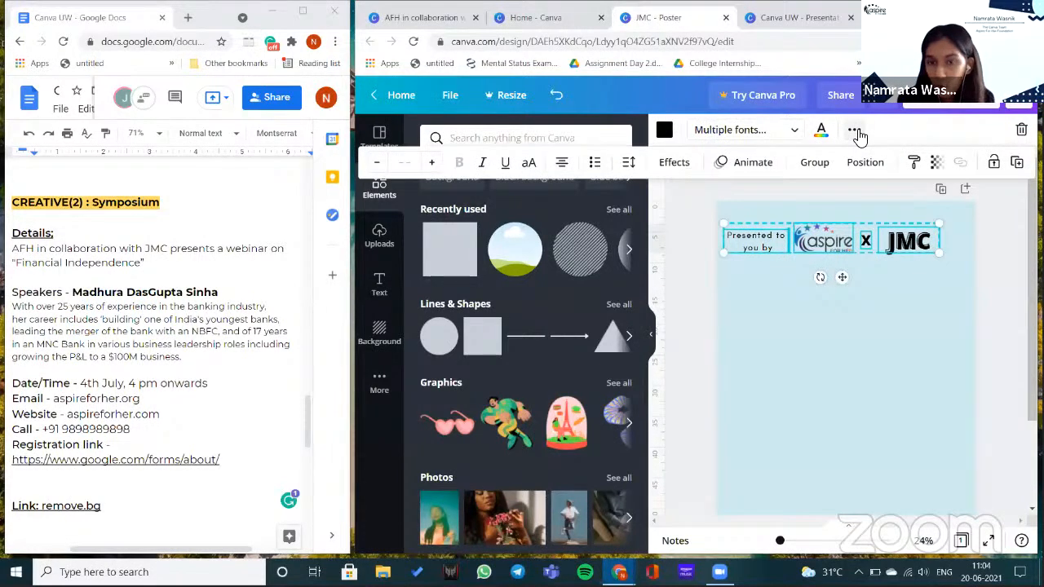
pyautogui.click(818, 163)
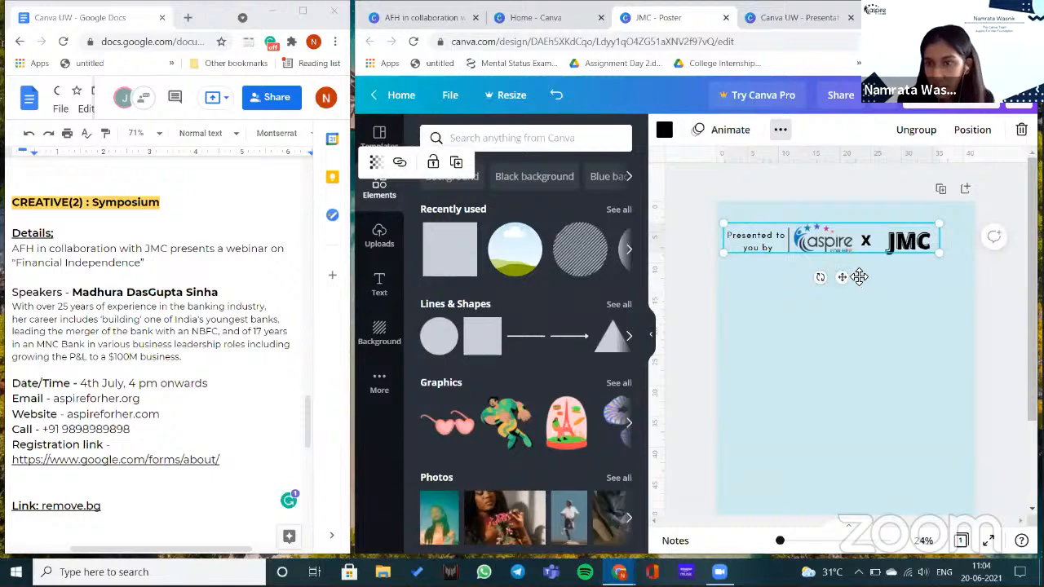
pyautogui.click(794, 253)
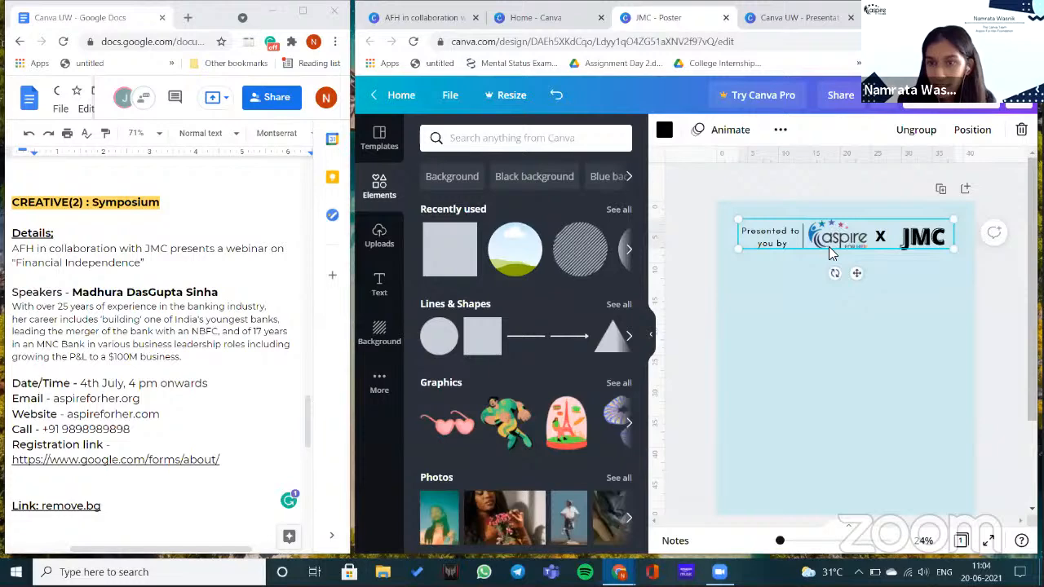
# - Ungroup the header and add a new paragraph text box to the page
pyautogui.click(912, 279)
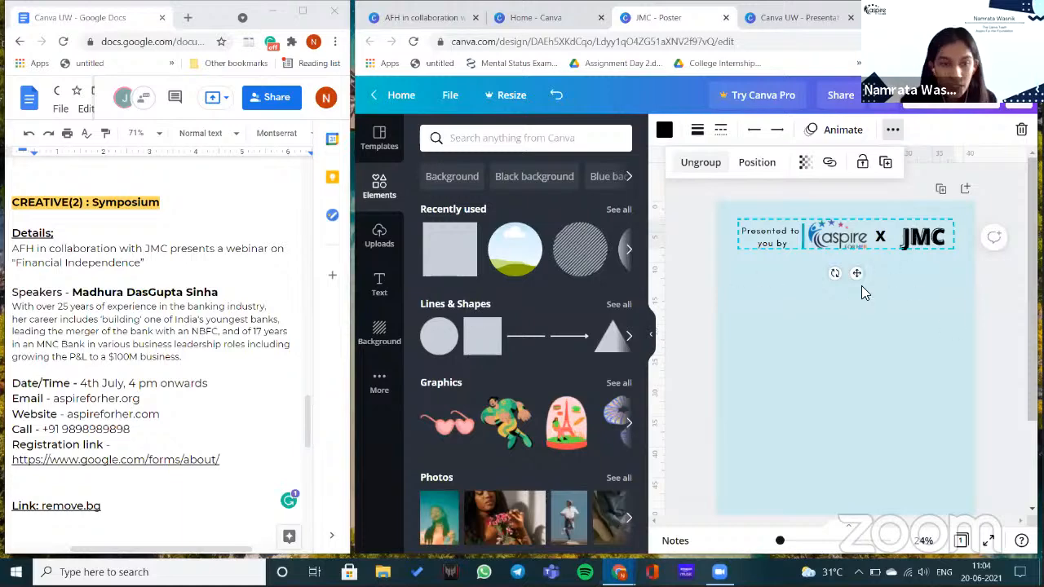
pyautogui.hotkey('ctrl', 'z')
pyautogui.hotkey('ctrl', 'z')
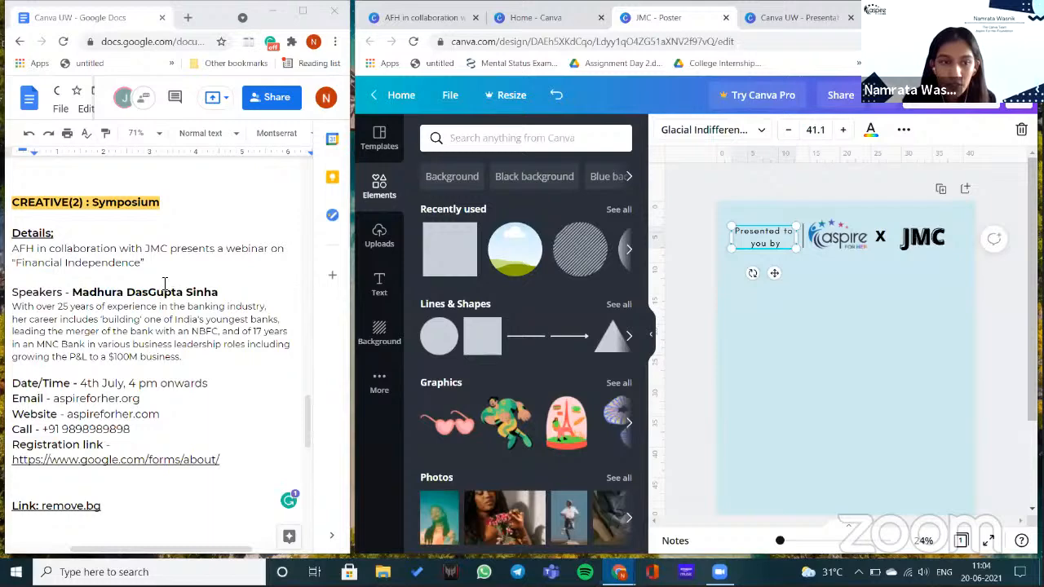
pyautogui.click(405, 300)
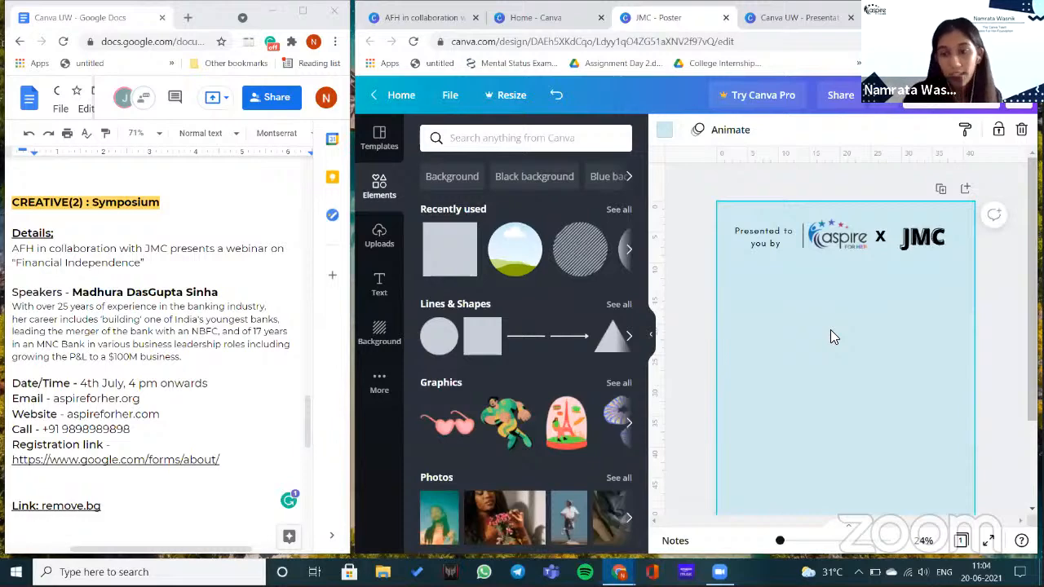
pyautogui.press('t')
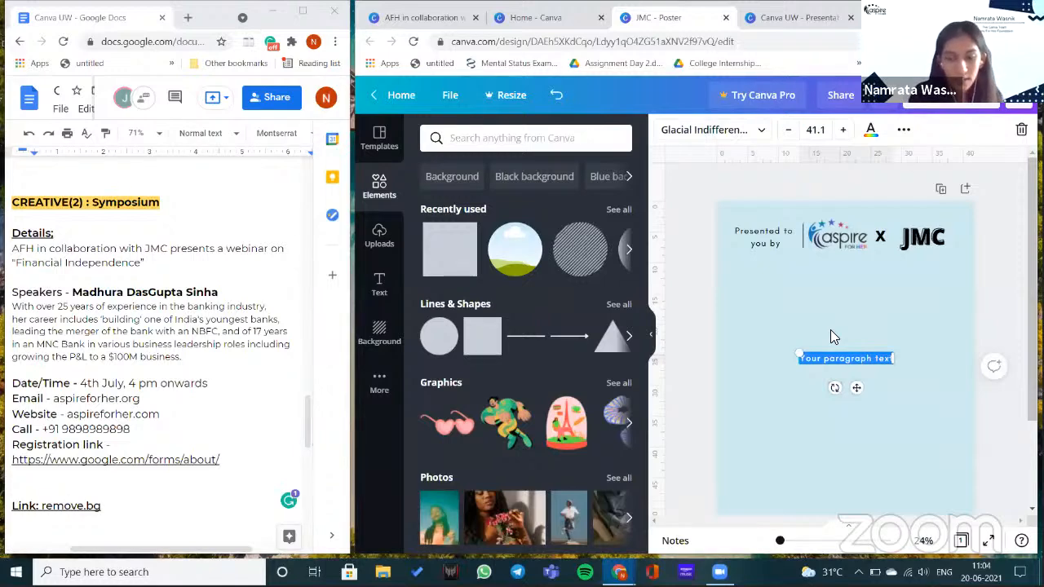
# - Replace the placeholder with 'FINANCIAL INDEPENDENCE', move it below the logos, and make it bold
pyautogui.press('BackSpace')
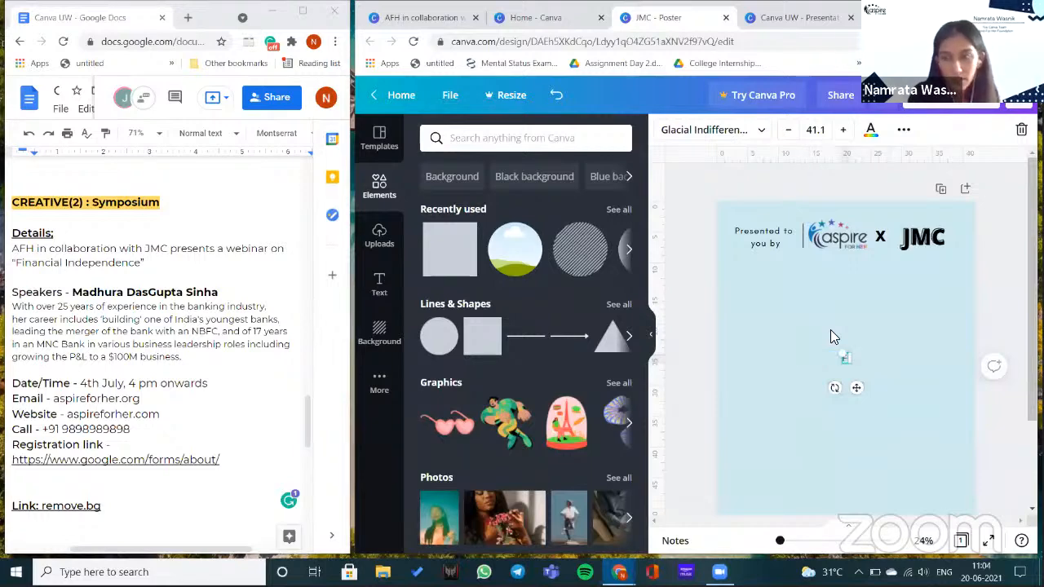
pyautogui.write('Financial Independence')
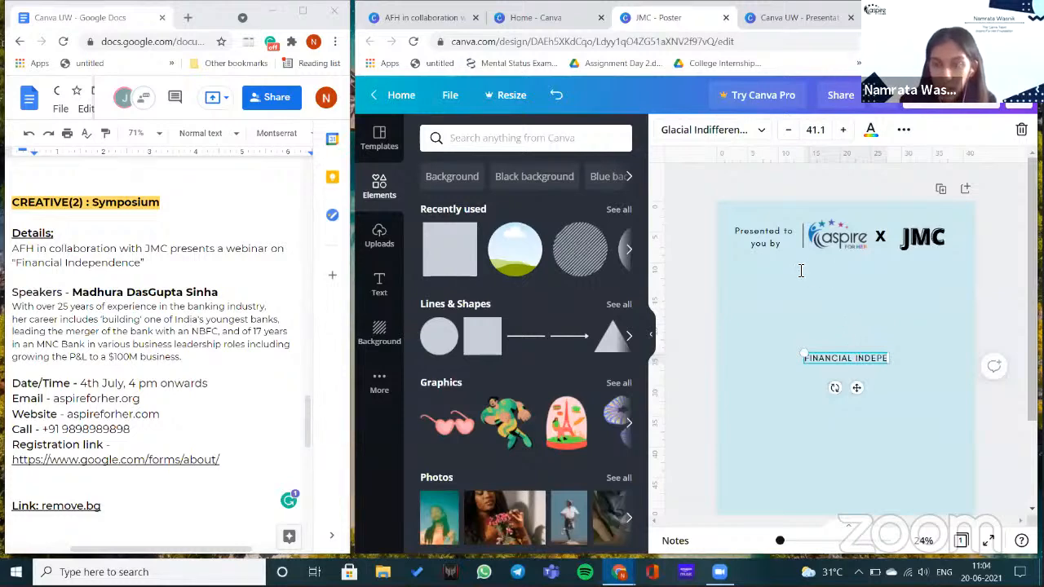
pyautogui.write('NDENCE')
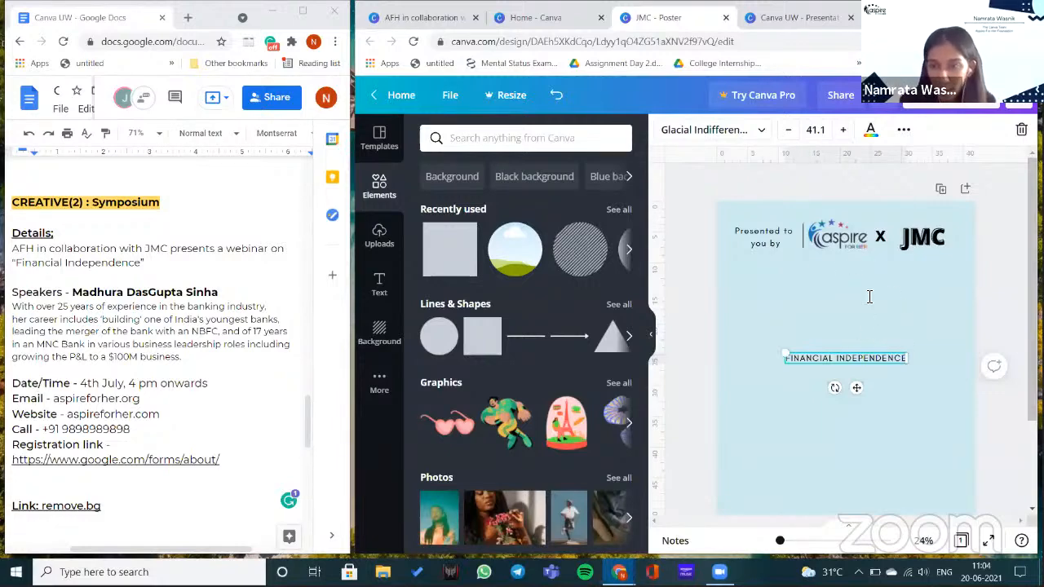
pyautogui.moveTo(888, 351); pyautogui.dragTo(892, 264)
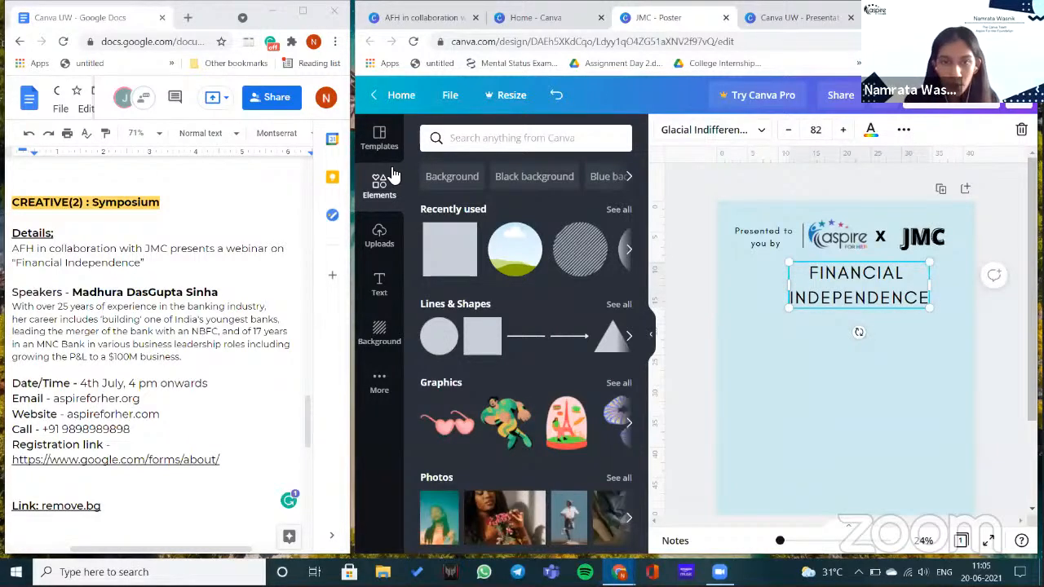
pyautogui.click(885, 276)
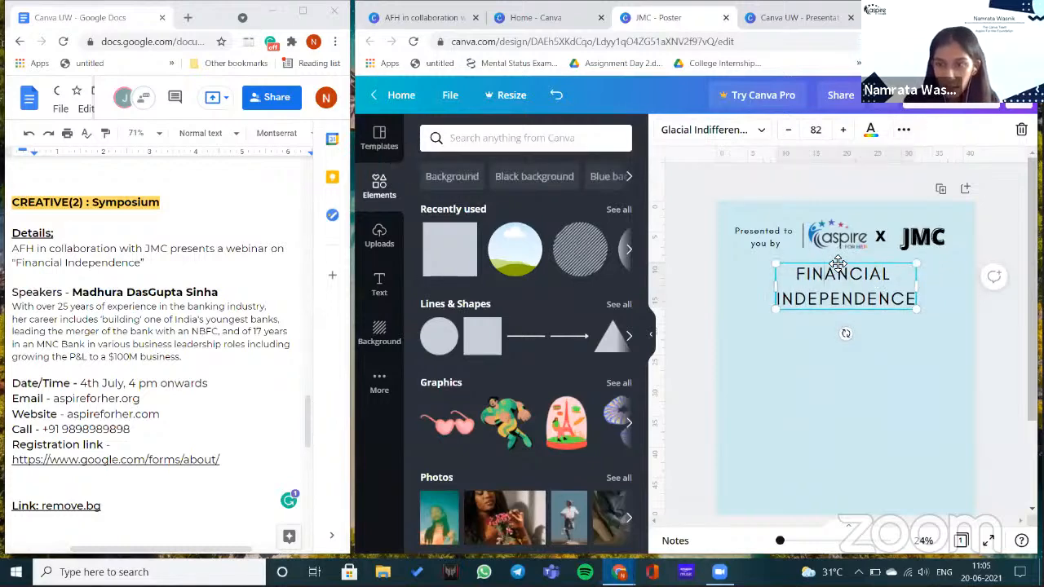
pyautogui.click(903, 130)
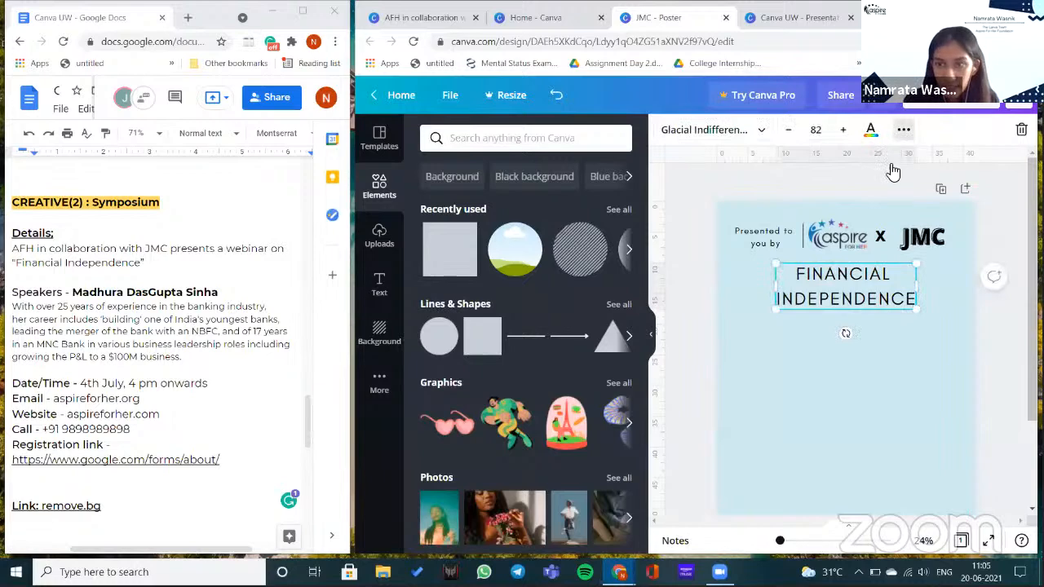
pyautogui.click(386, 164)
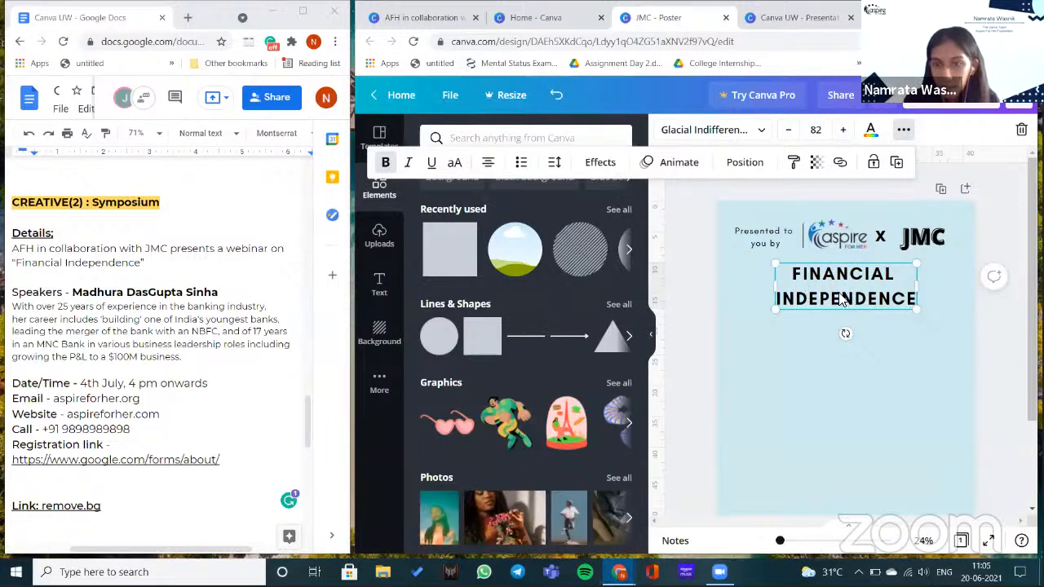
# - Add a blue Shadow effect to the title and enlarge it to size 108
pyautogui.click(600, 162)
pyautogui.click(520, 220)
pyautogui.moveTo(776, 309); pyautogui.dragTo(763, 317)
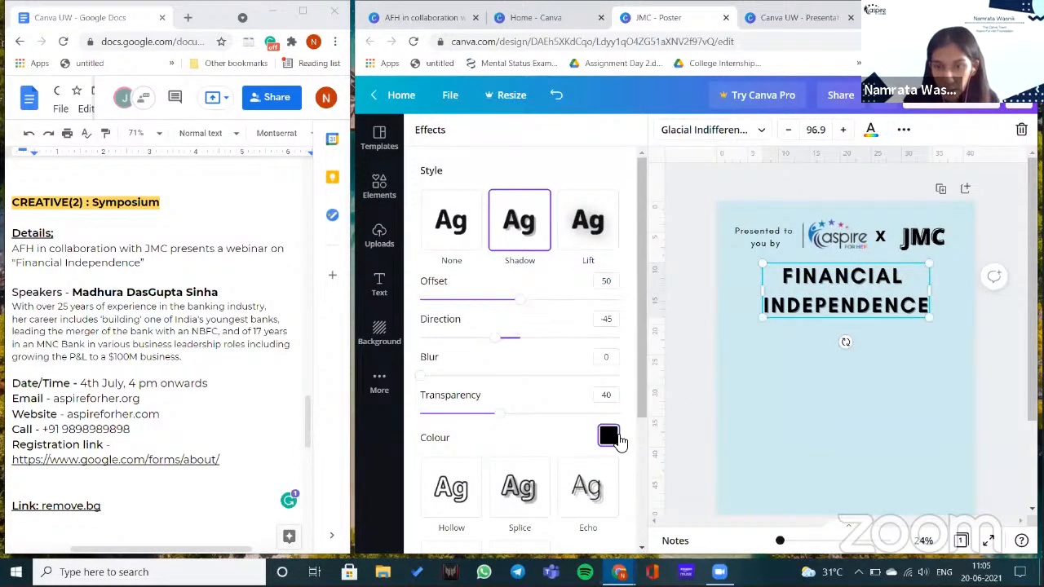
pyautogui.click(610, 436)
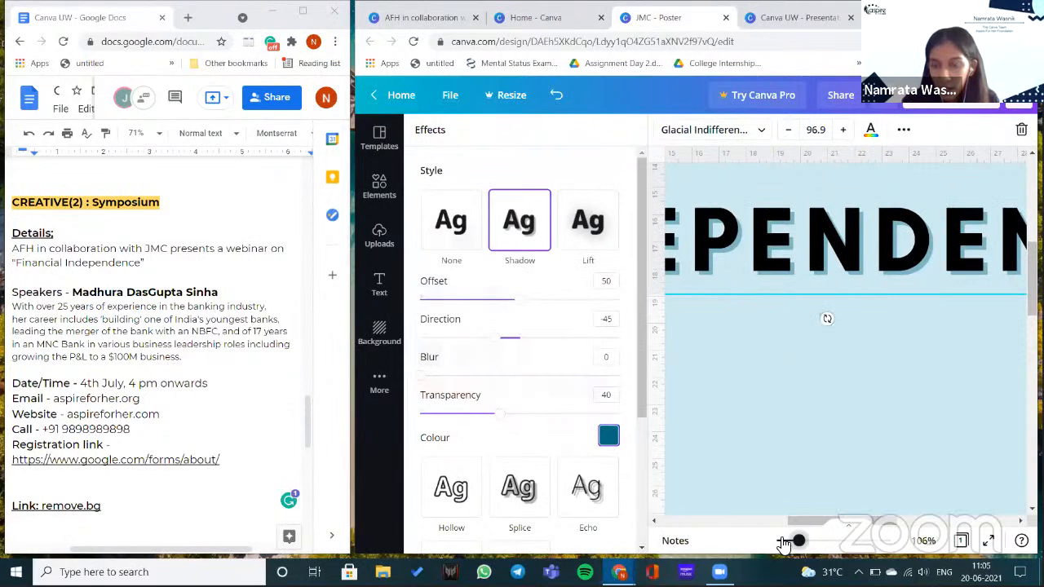
pyautogui.moveTo(791, 544); pyautogui.dragTo(782, 543)
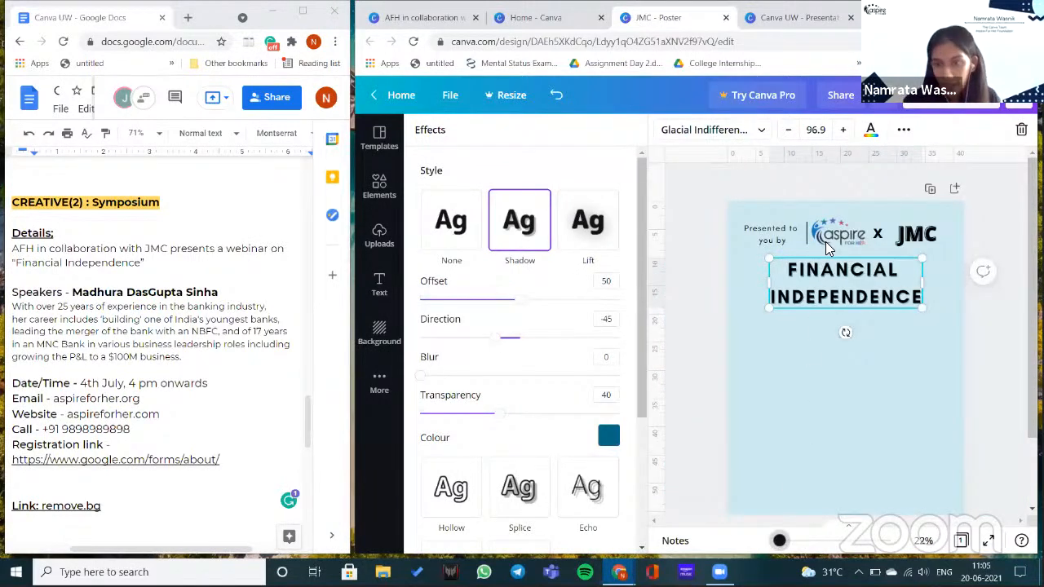
pyautogui.scroll(2, 828, 247)
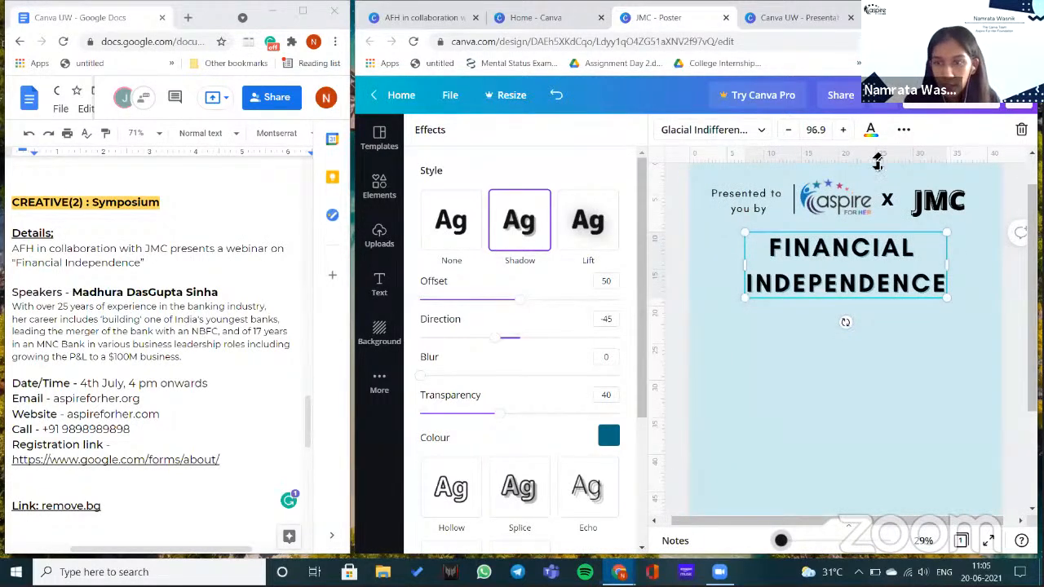
pyautogui.scroll(1, 876, 162)
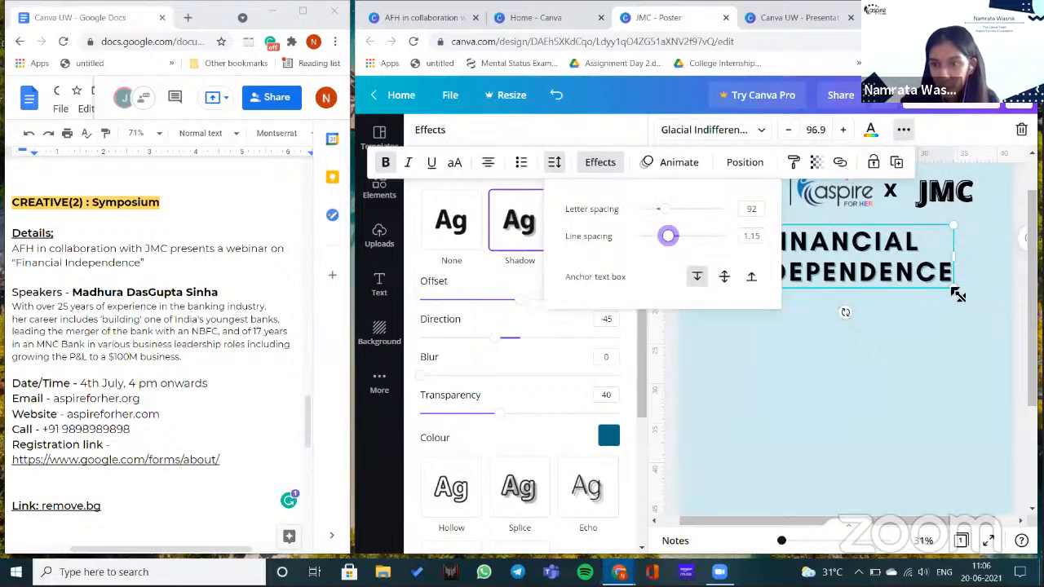
pyautogui.click(976, 311)
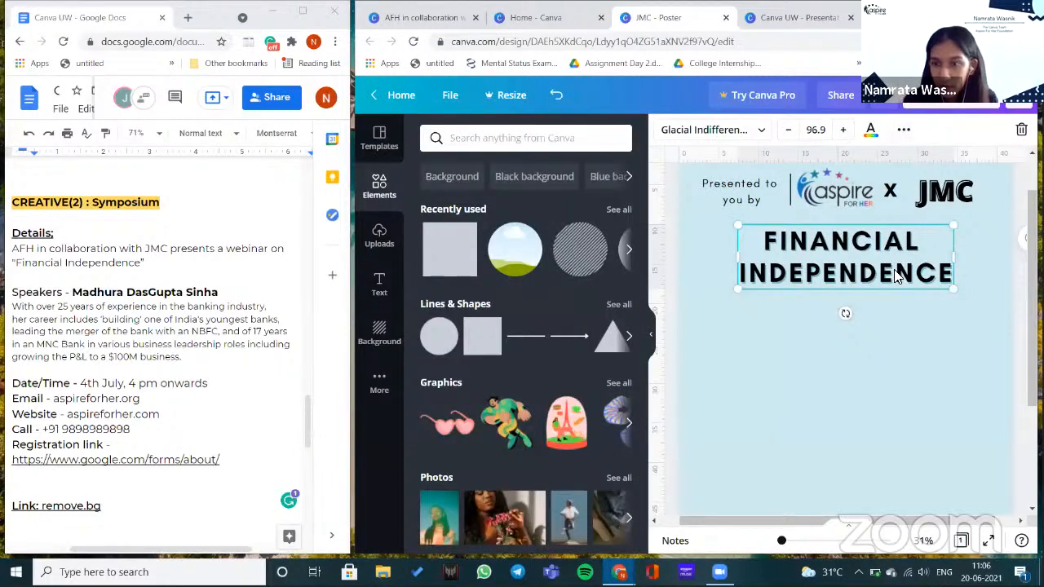
pyautogui.moveTo(953, 289); pyautogui.dragTo(979, 296)
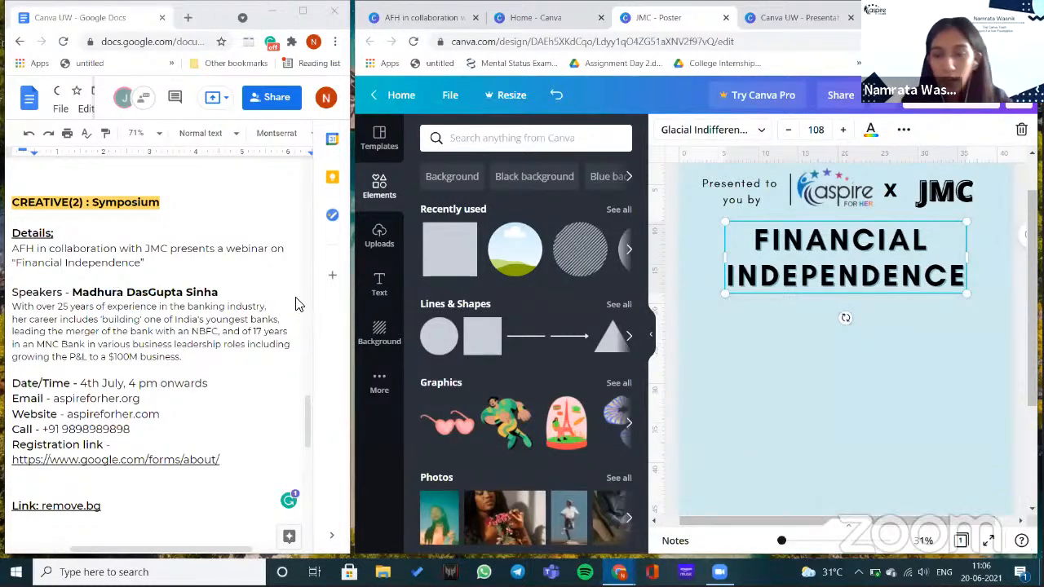
# - Upload the speaker's WhatsApp Image photo from the device into Uploads
pyautogui.click(390, 243)
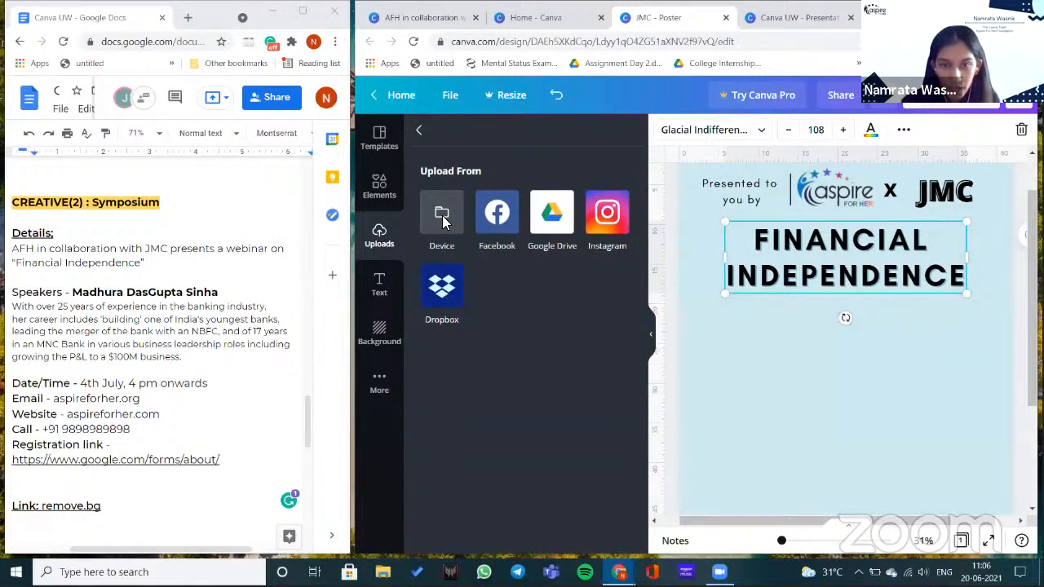
pyautogui.click(443, 221)
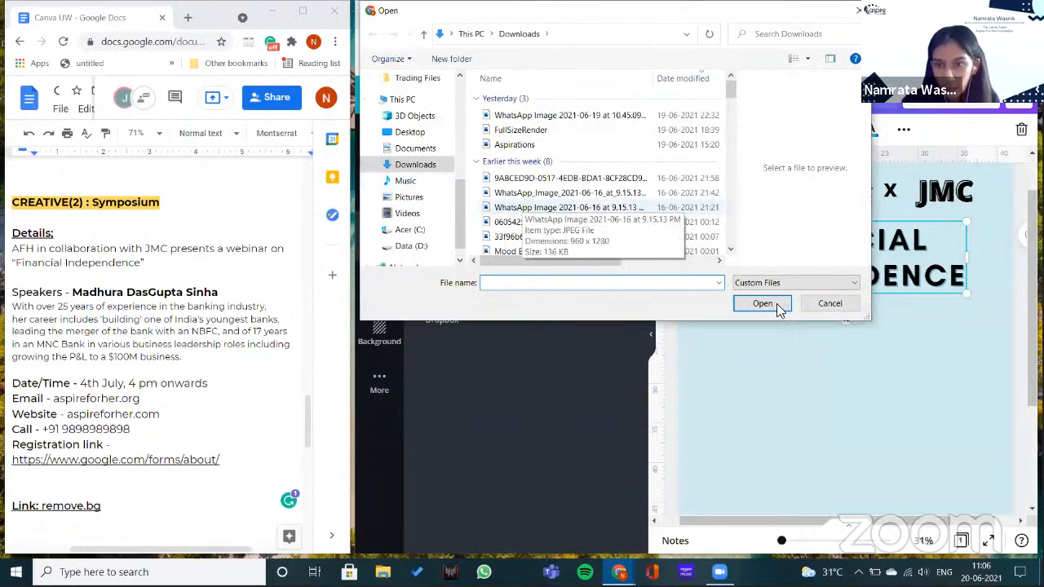
pyautogui.click(538, 207)
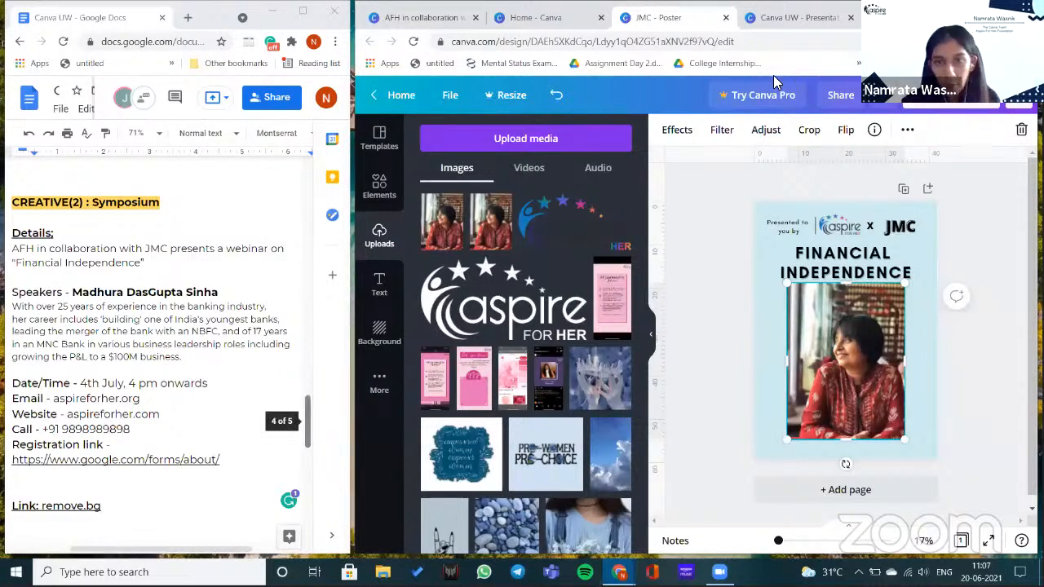
# - Remove the speaker photo's background on remove.bg and download the transparent cutout PNG
pyautogui.hotkey('ctrl', 't')
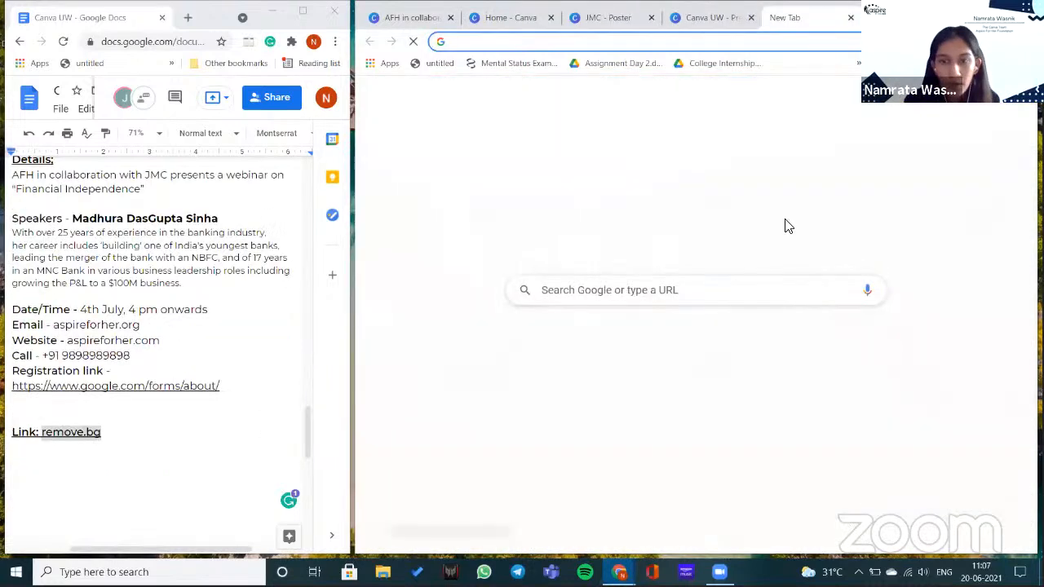
pyautogui.write('remove.bg')
pyautogui.press('Return')
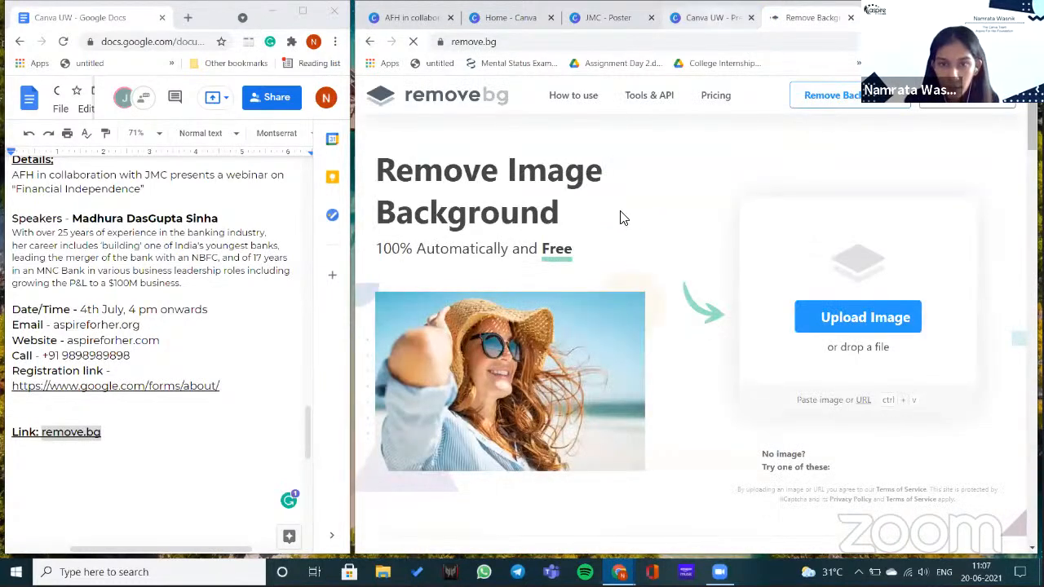
pyautogui.click(821, 313)
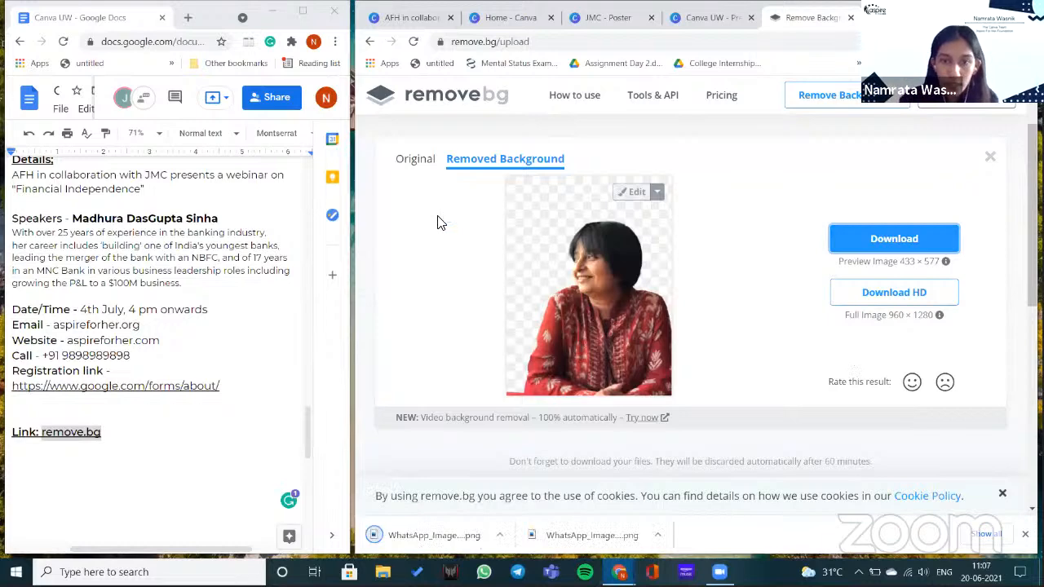
pyautogui.click(604, 18)
# - Upload the background-free speaker cut-out PNG and place it below the title
pyautogui.click(544, 139)
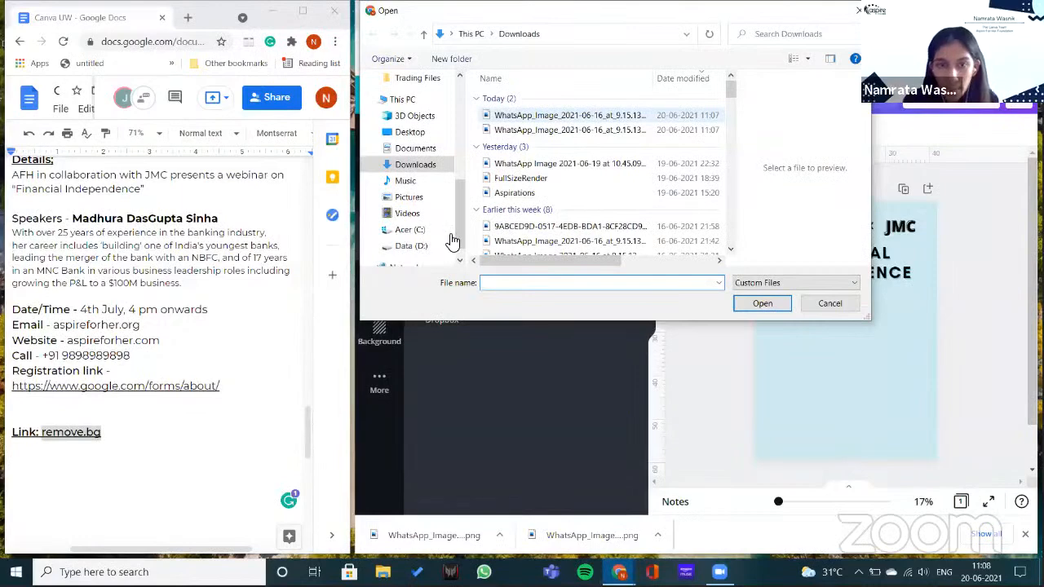
pyautogui.click(570, 116)
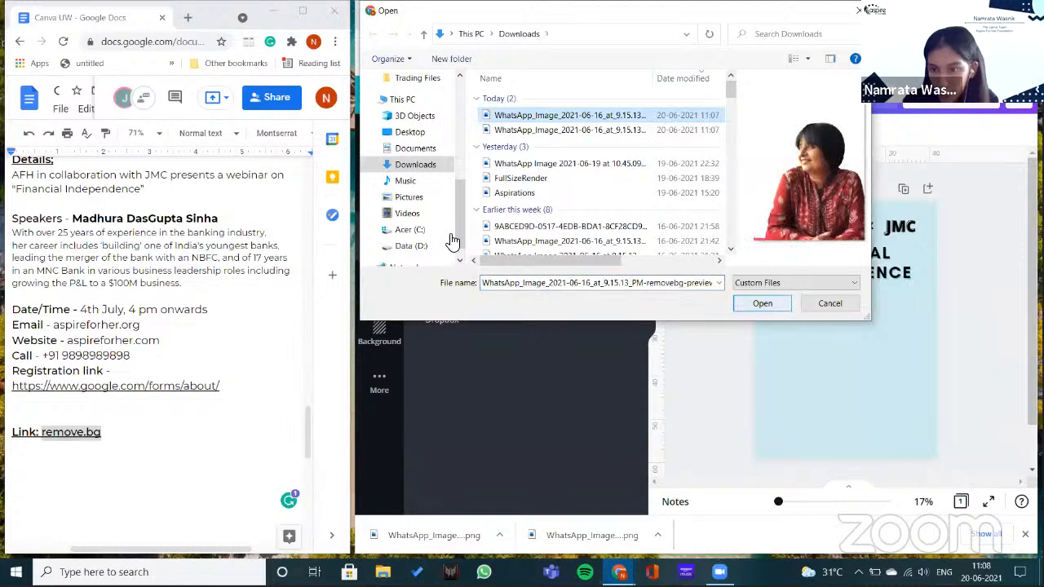
pyautogui.press('Return')
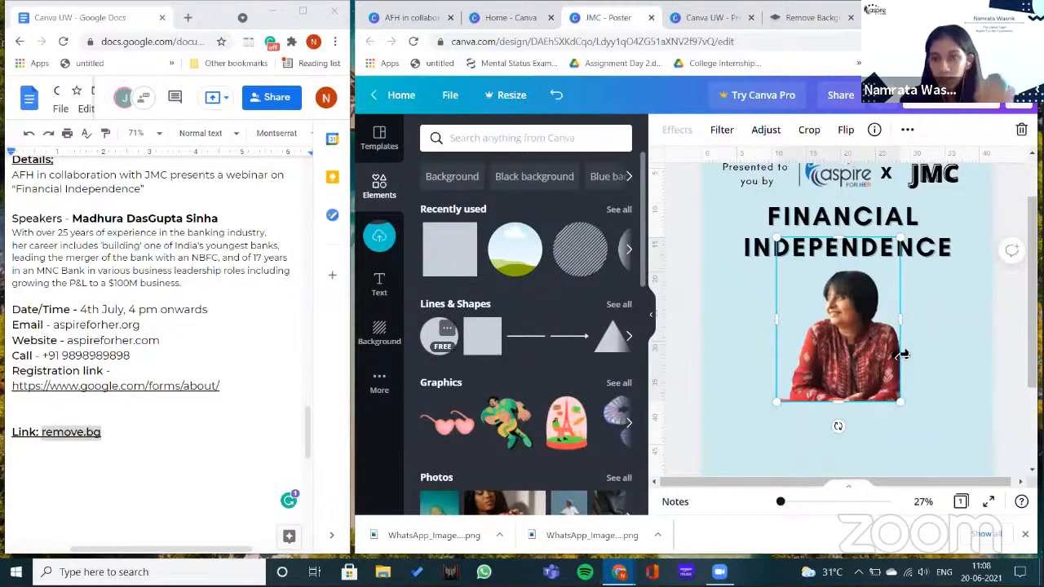
pyautogui.press('c')
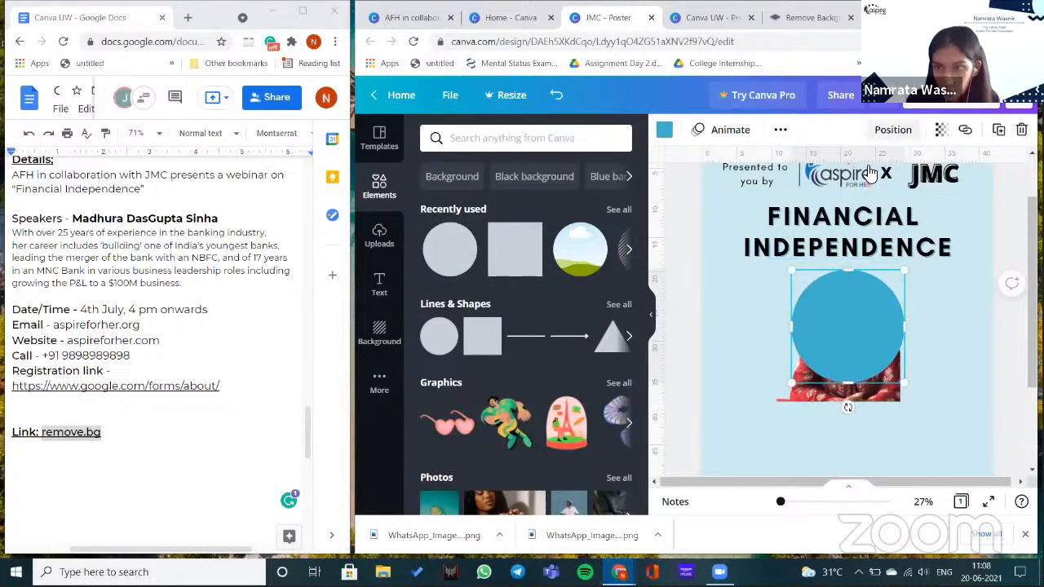
# - Send the blue circle behind the speaker cut-out and move both into place beneath the title
pyautogui.click(893, 130)
pyautogui.click(870, 173)
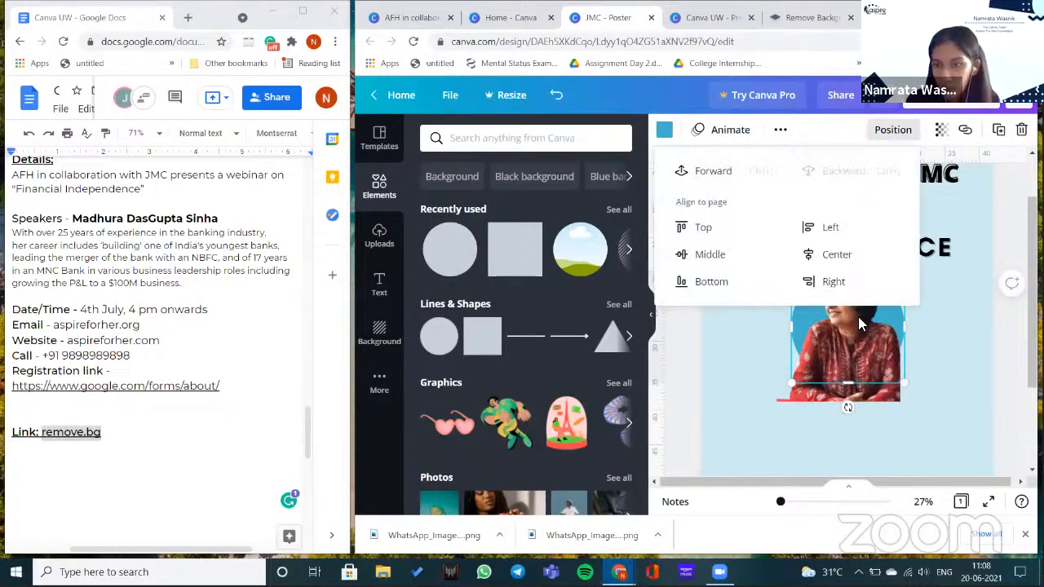
pyautogui.click(858, 316)
pyautogui.moveTo(904, 314); pyautogui.dragTo(905, 319)
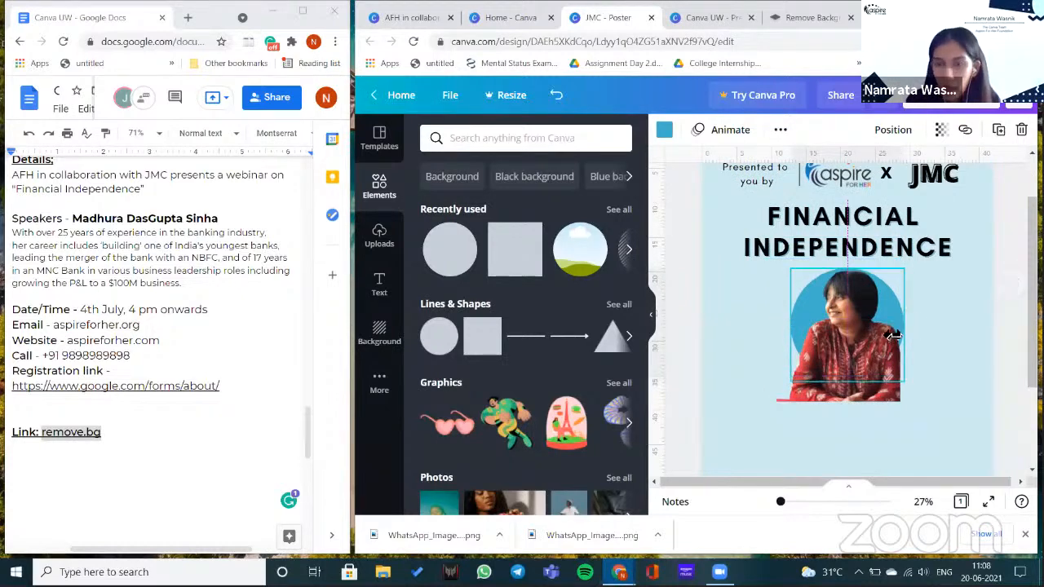
pyautogui.click(879, 360)
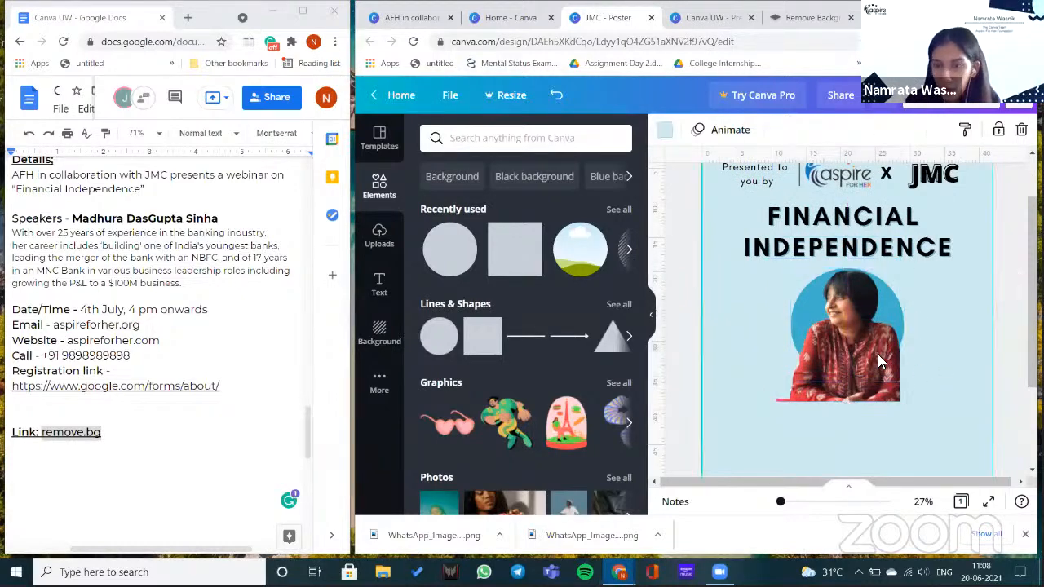
pyautogui.moveTo(882, 363); pyautogui.dragTo(881, 375)
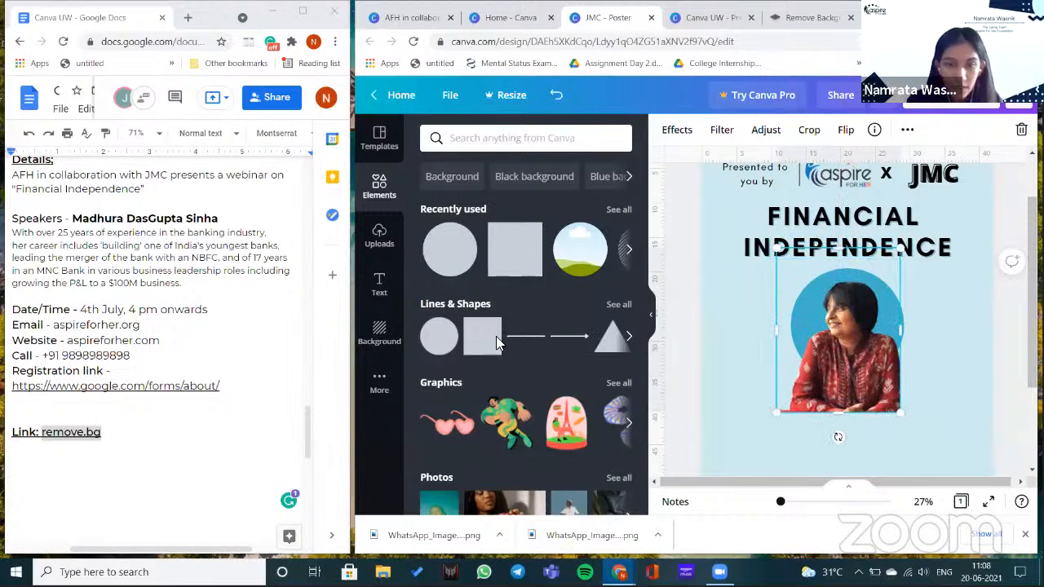
# - Add a circle frame from Elements and fill it with the speaker's portrait over the blue circle
pyautogui.scroll(-2, 495, 328)
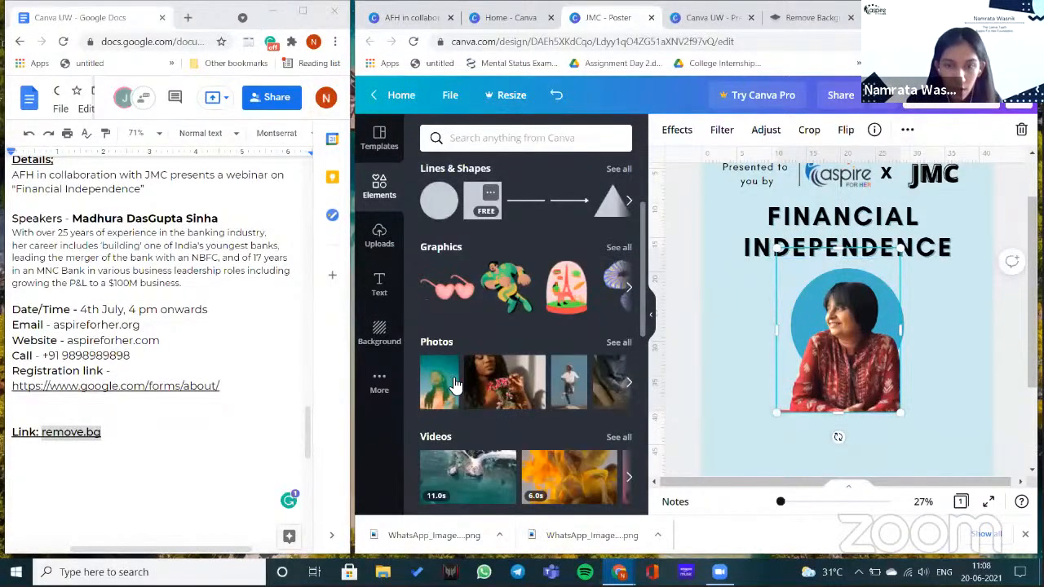
pyautogui.scroll(-4, 455, 385)
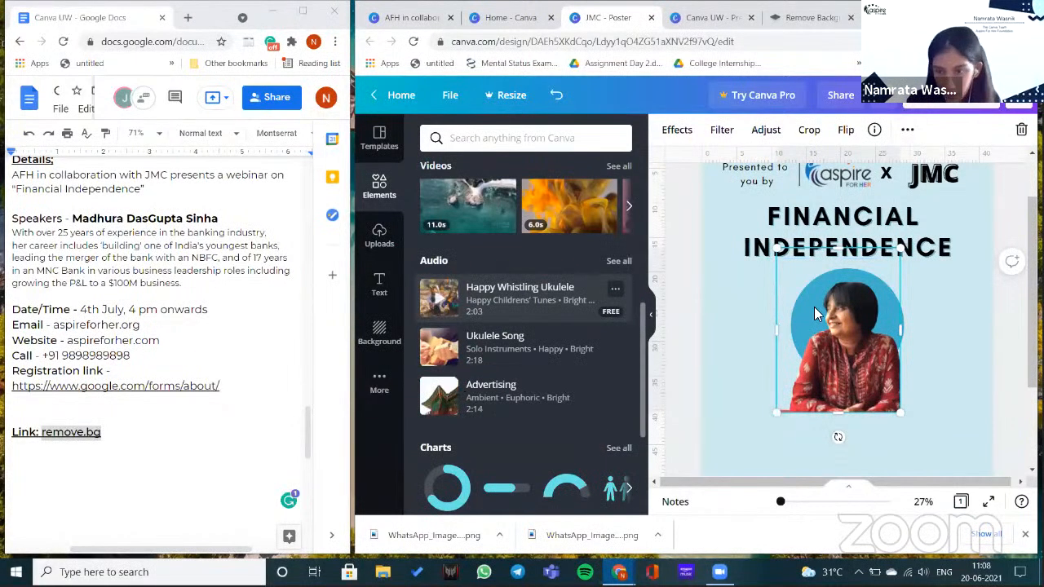
pyautogui.scroll(-3, 456, 385)
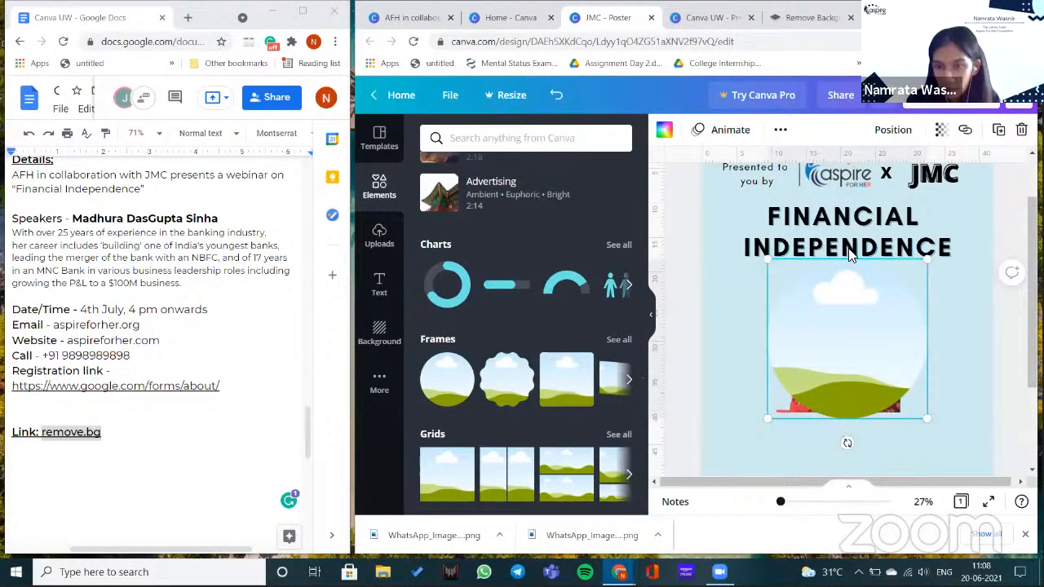
pyautogui.scroll(-1, 848, 249)
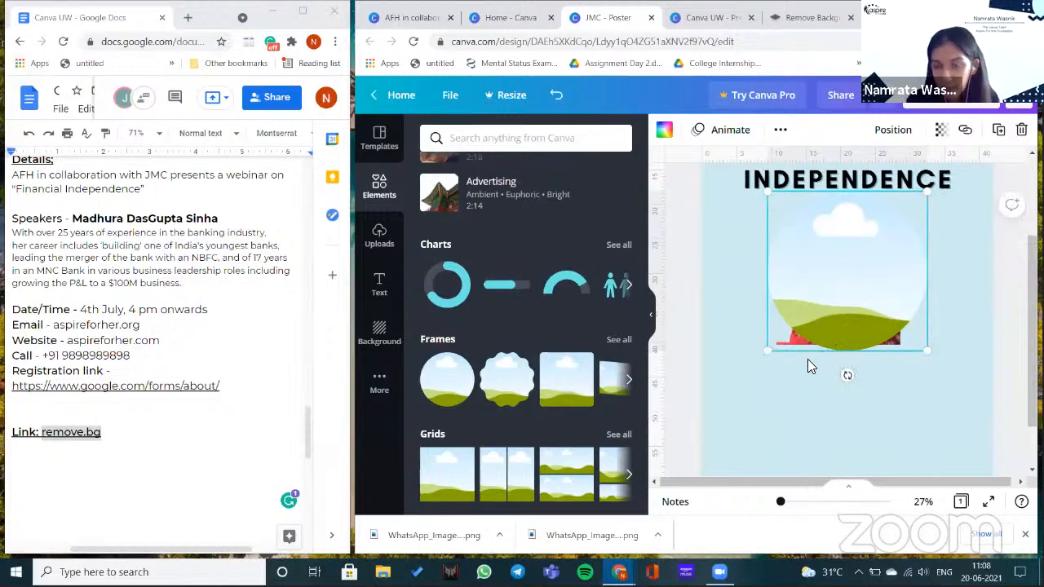
pyautogui.moveTo(845, 298); pyautogui.dragTo(809, 401)
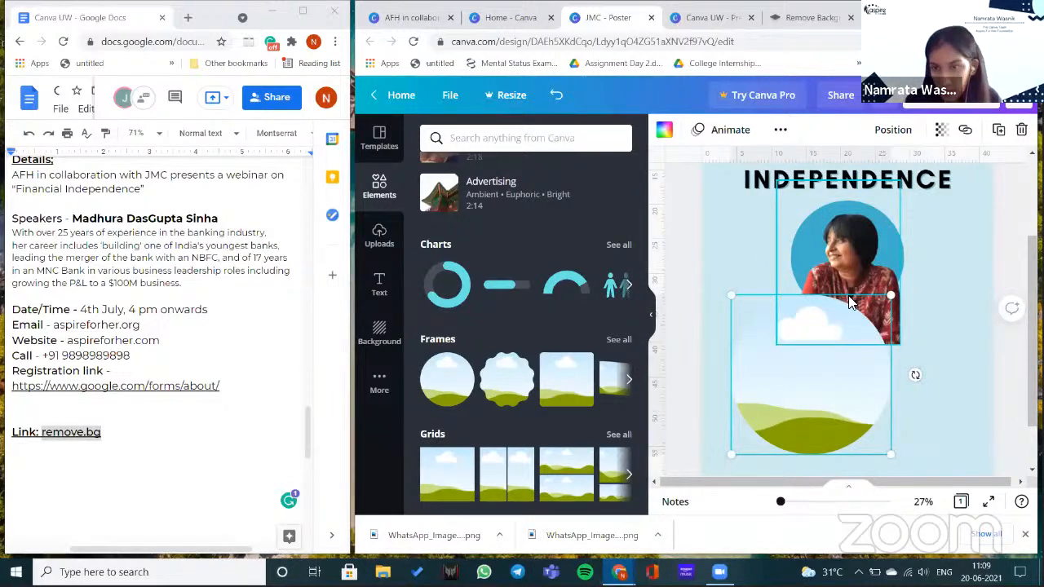
pyautogui.moveTo(856, 331); pyautogui.dragTo(866, 284)
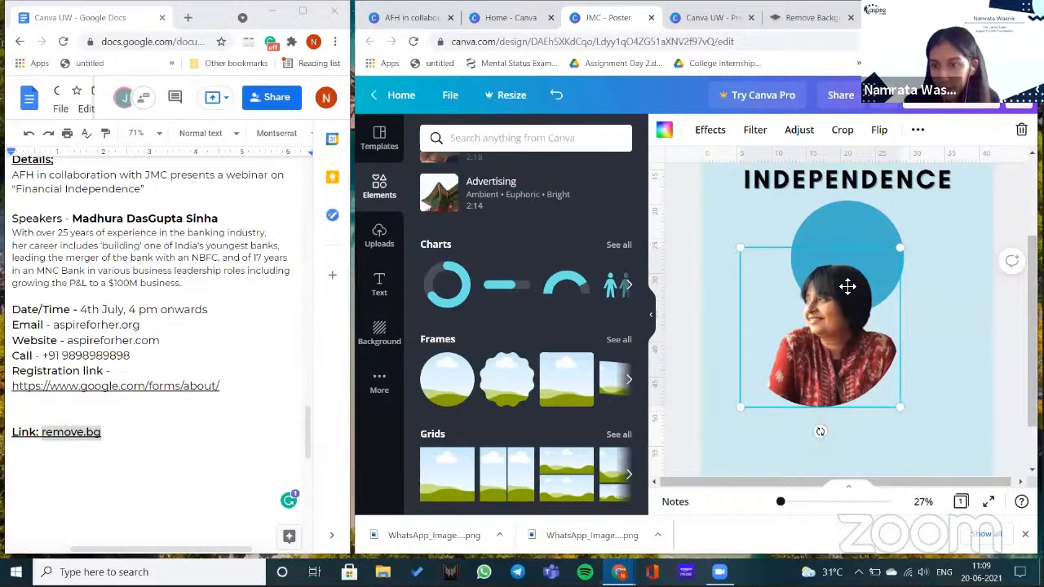
pyautogui.moveTo(829, 341); pyautogui.dragTo(856, 277)
# - Adjust how the portrait is cropped within the circular frame
pyautogui.doubleClick(815, 260)
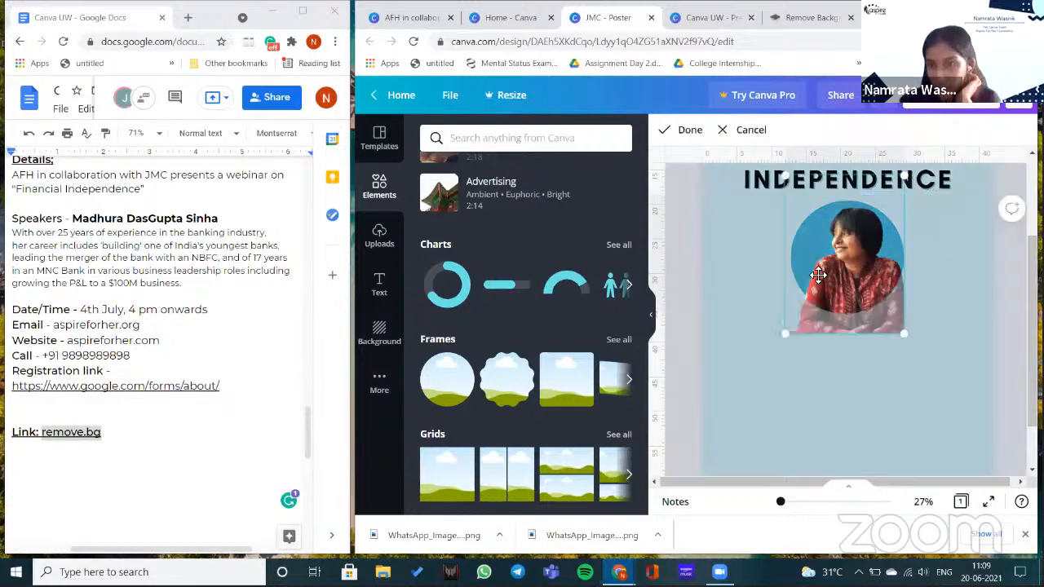
pyautogui.click(757, 263)
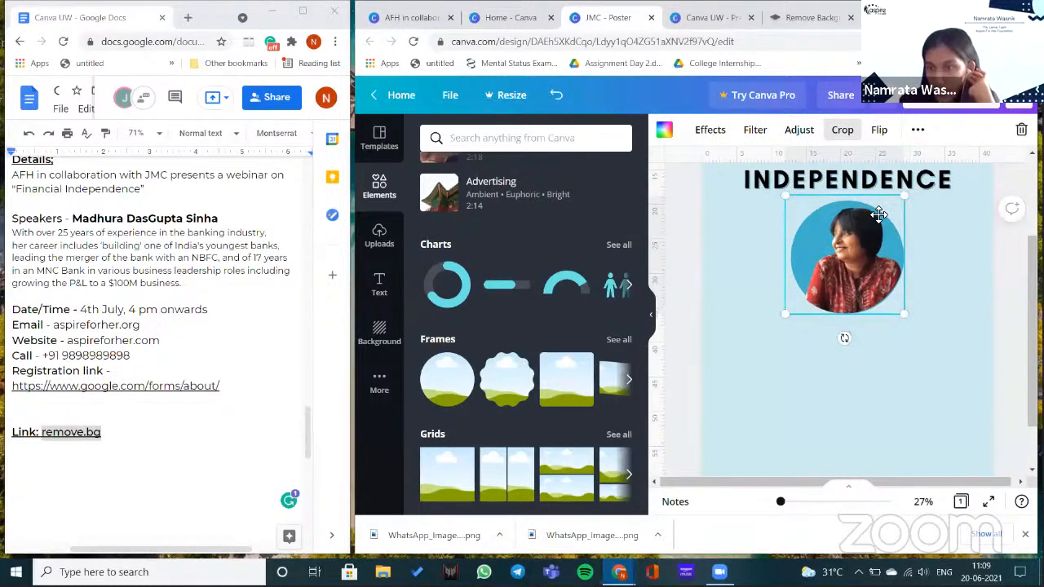
pyautogui.doubleClick(891, 206)
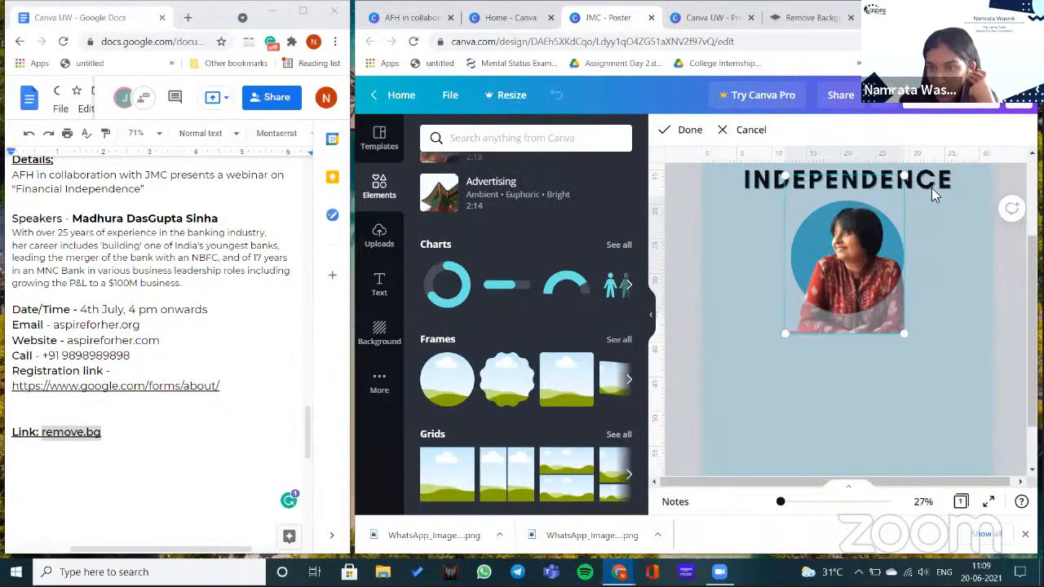
pyautogui.moveTo(883, 270); pyautogui.dragTo(882, 269)
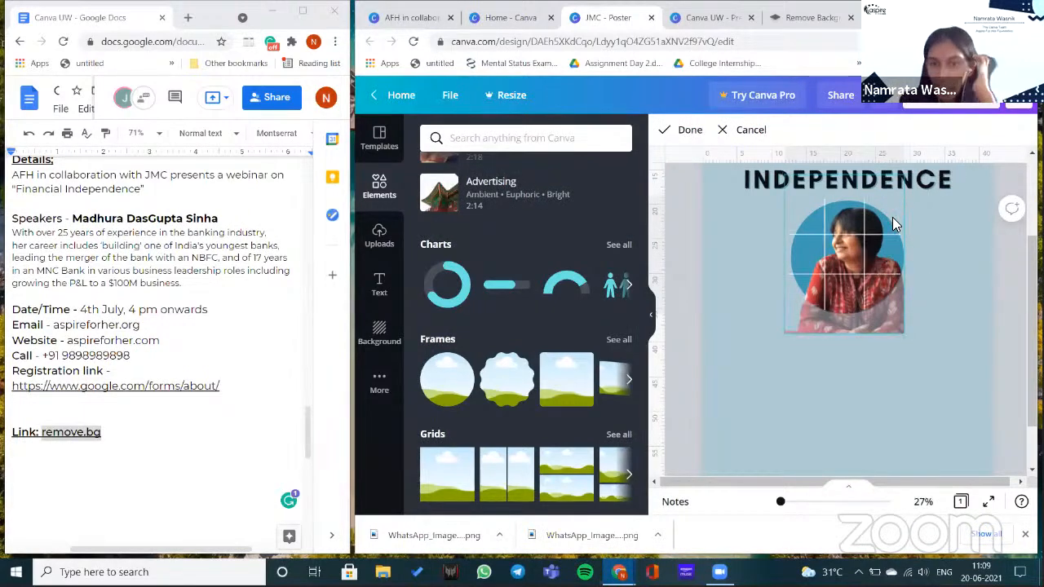
pyautogui.click(879, 240)
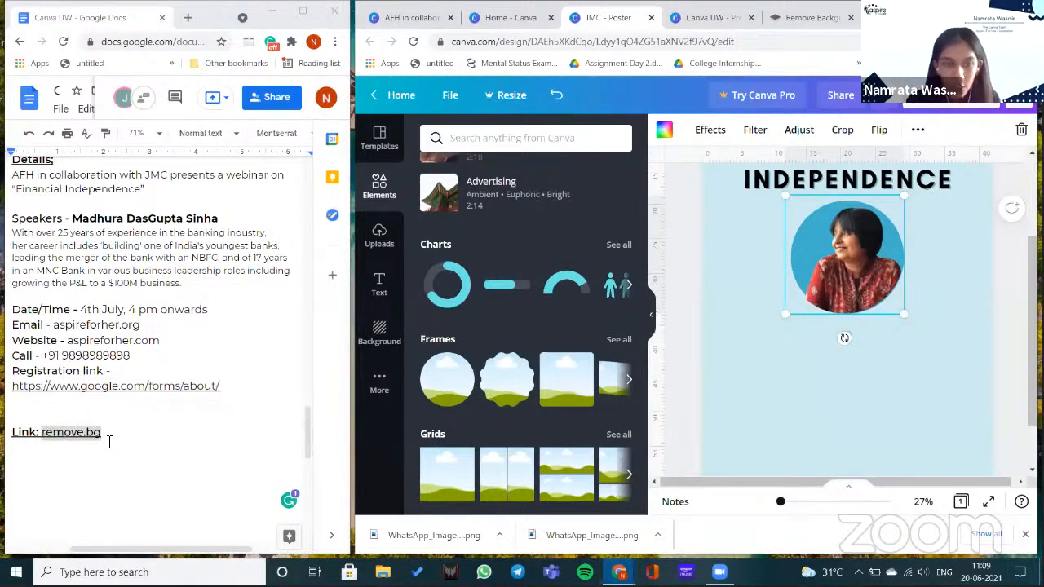
pyautogui.doubleClick(62, 405)
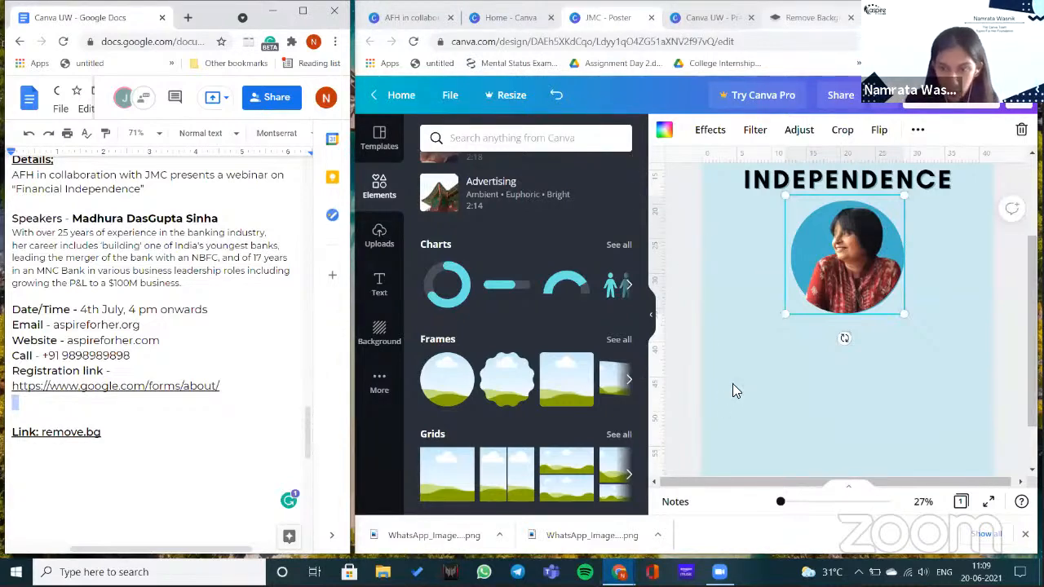
pyautogui.hotkey('ctrl', 'Tab')
pyautogui.hotkey('ctrl', 'Tab')
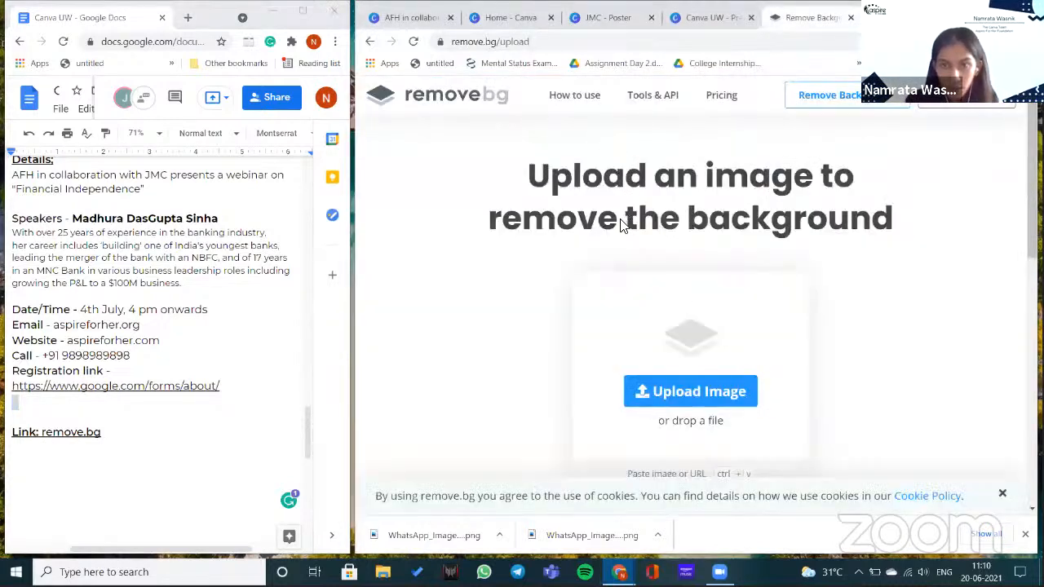
# - Upload the speaker photo to remove.bg and download the background-free portrait
pyautogui.click(691, 392)
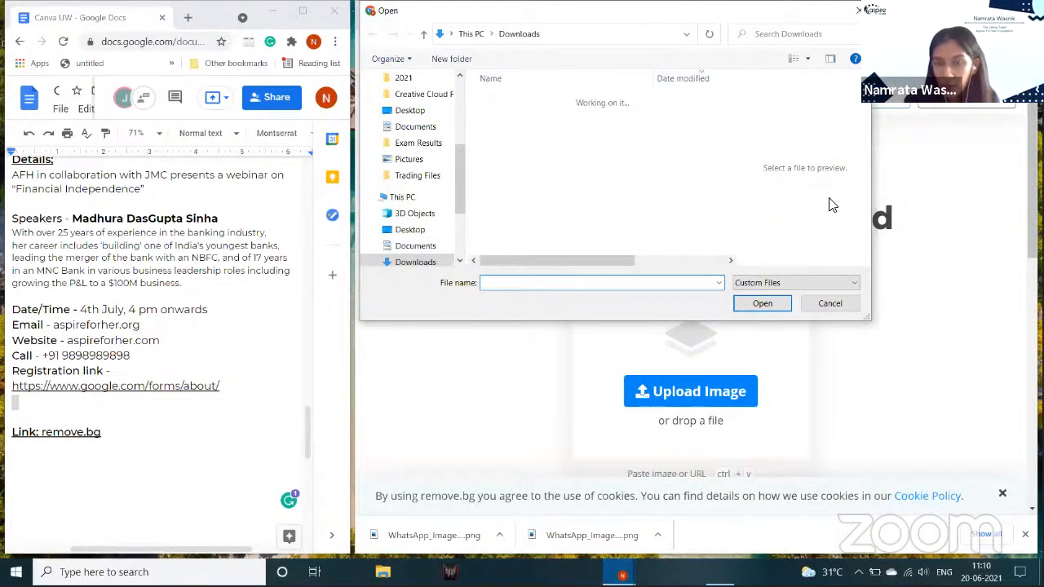
pyautogui.click(763, 304)
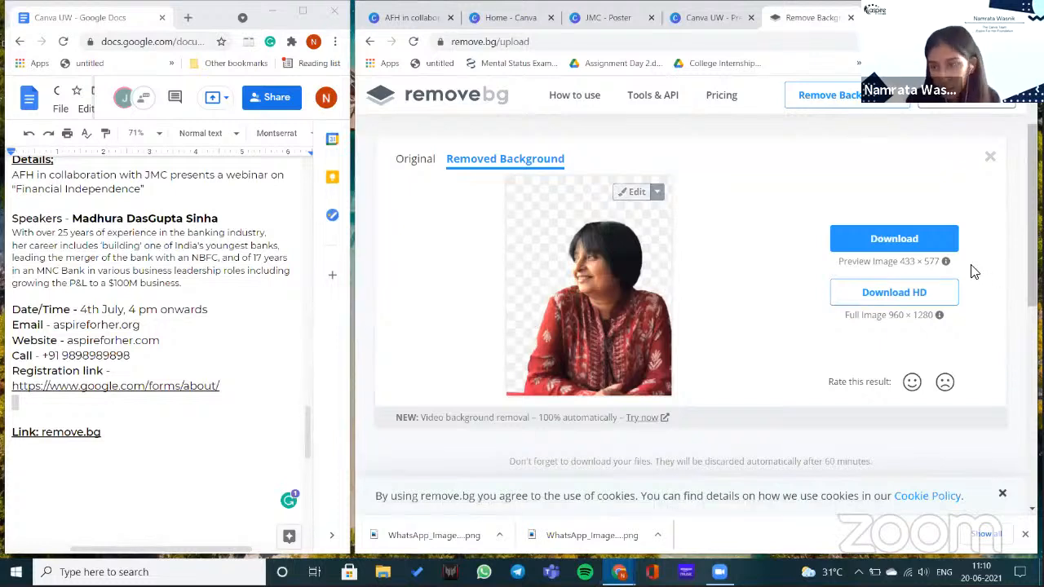
pyautogui.click(941, 237)
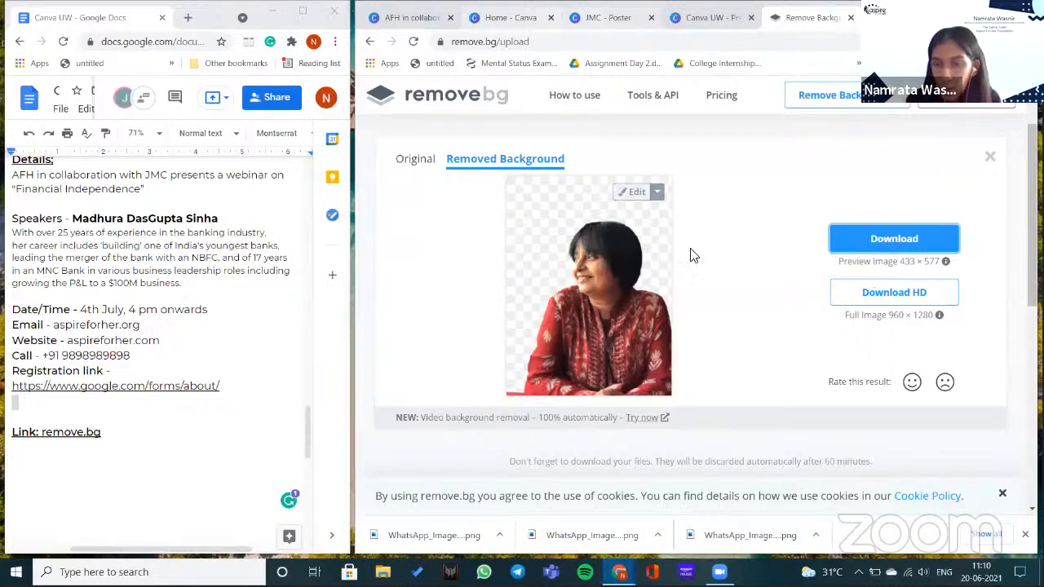
pyautogui.click(602, 18)
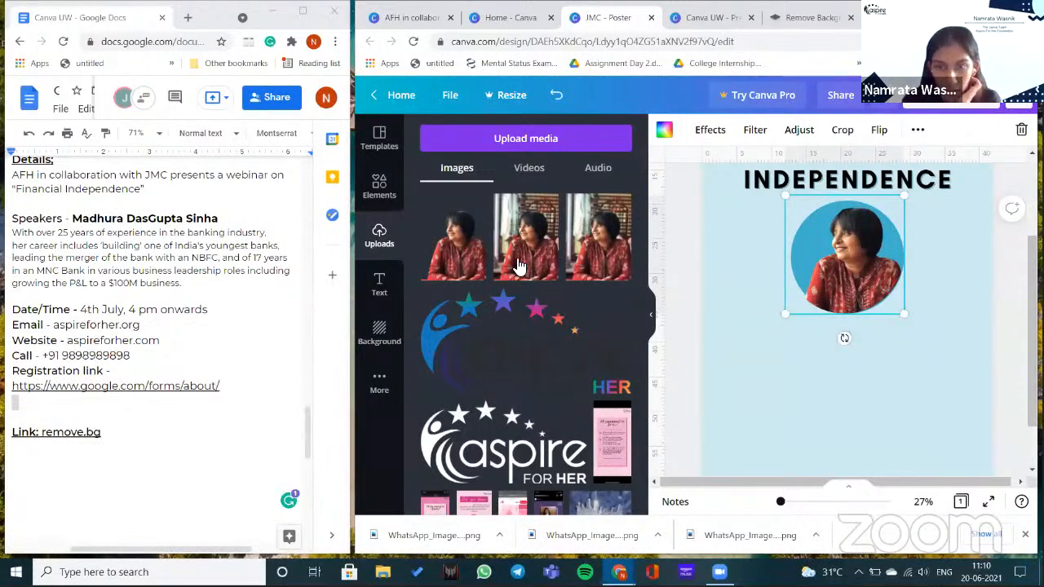
# - Enlarge the striped circle to 15.3 × 15.3 and send it back one layer
pyautogui.click(462, 261)
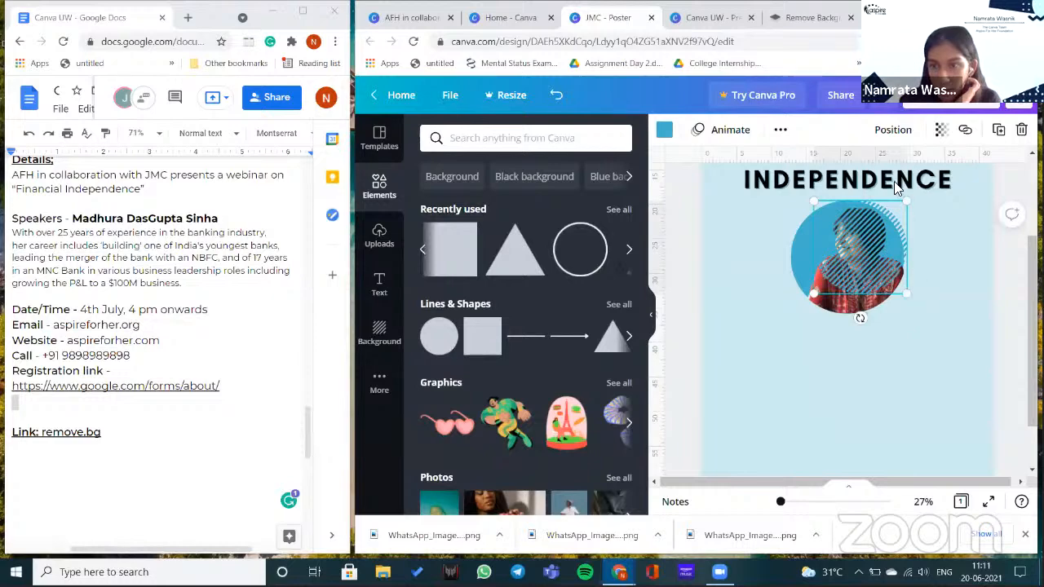
pyautogui.moveTo(907, 294); pyautogui.dragTo(941, 294)
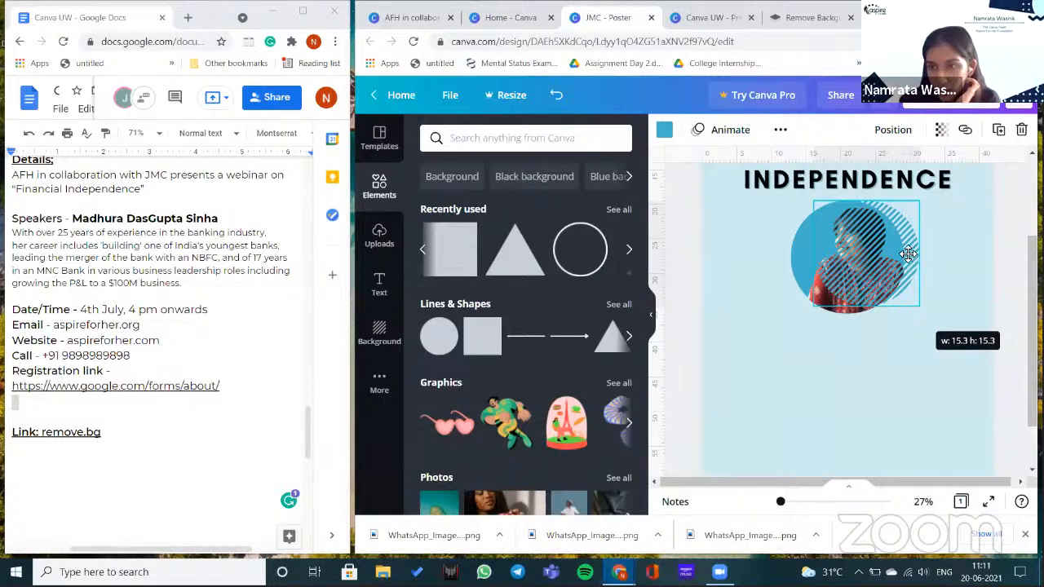
pyautogui.click(893, 130)
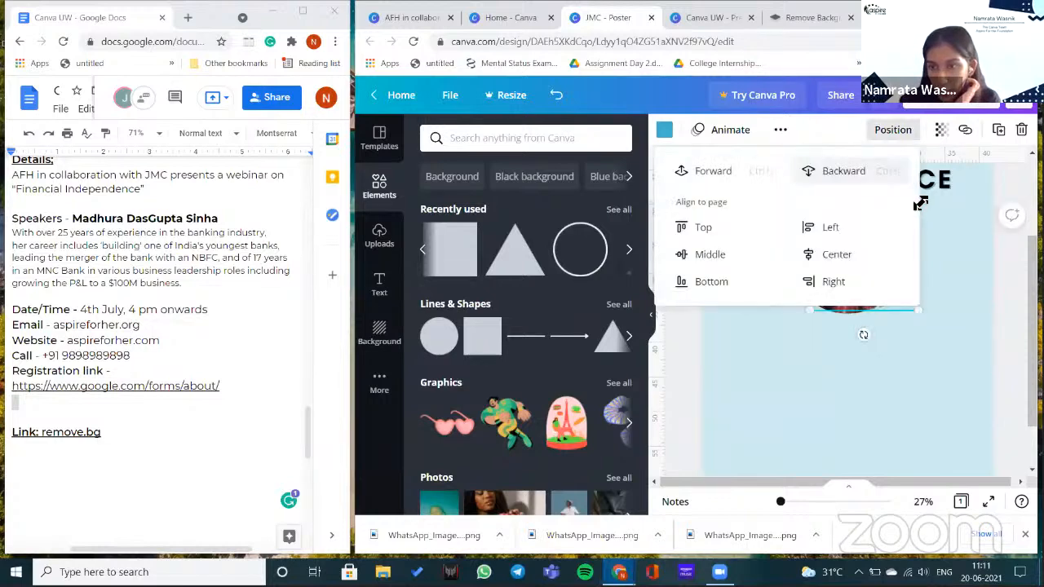
pyautogui.click(920, 204)
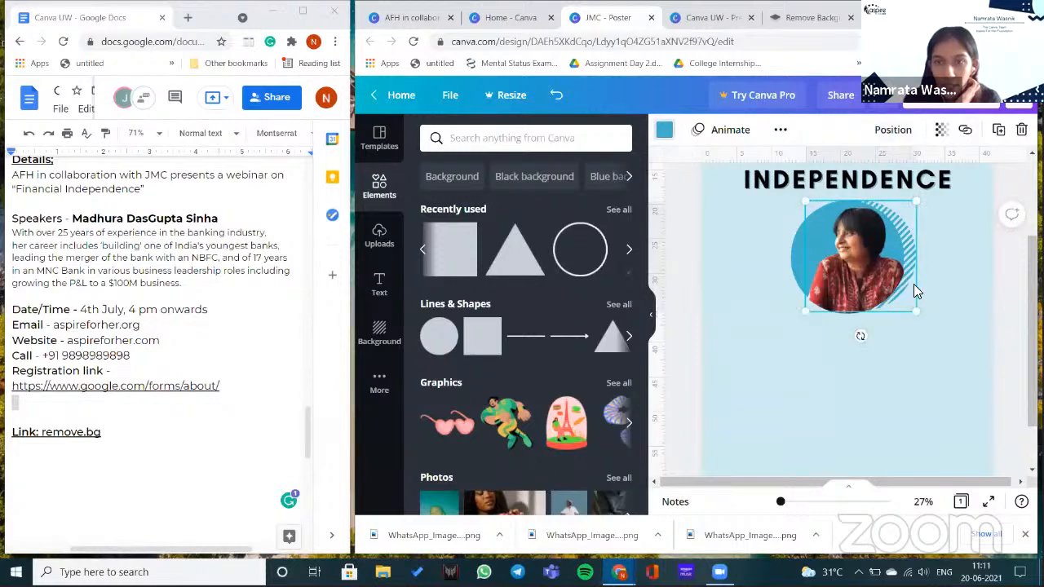
# - Colour the striped circle dark teal, push it behind the blue circle, and nudge the photo left
pyautogui.click(665, 130)
pyautogui.click(508, 286)
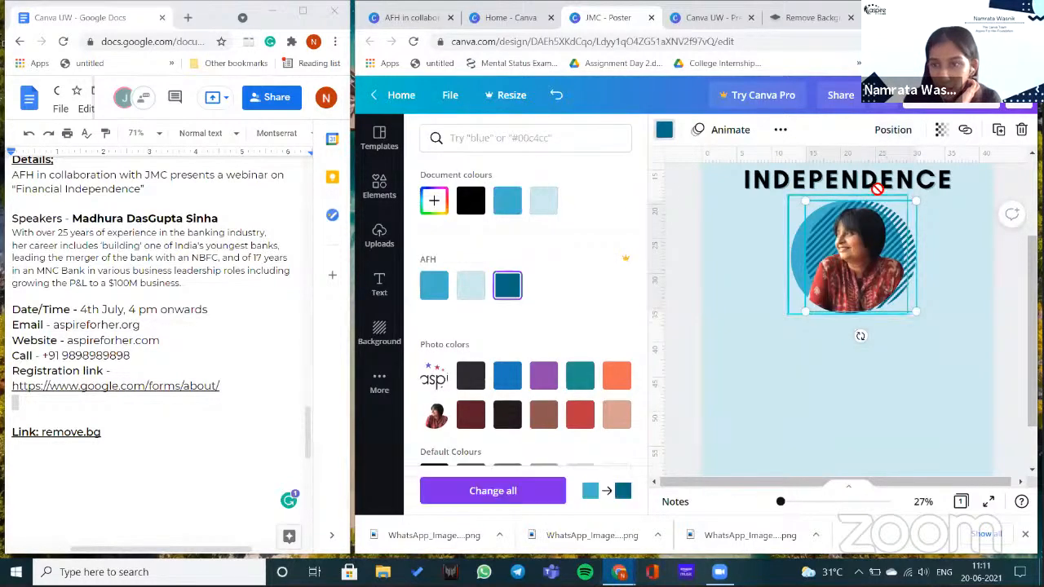
pyautogui.click(893, 129)
pyautogui.click(849, 171)
pyautogui.click(915, 254)
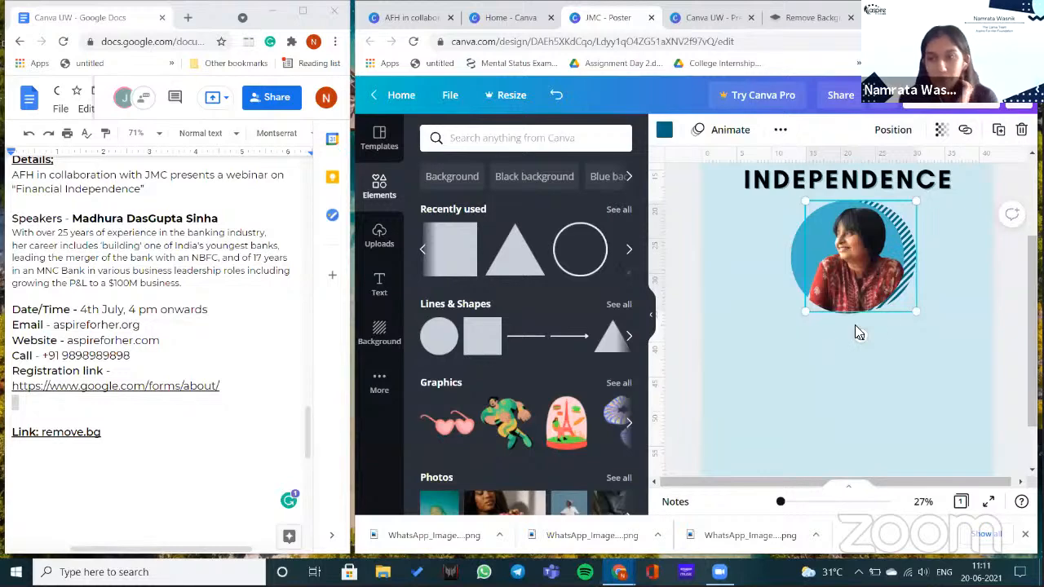
pyautogui.moveTo(908, 267); pyautogui.dragTo(903, 267)
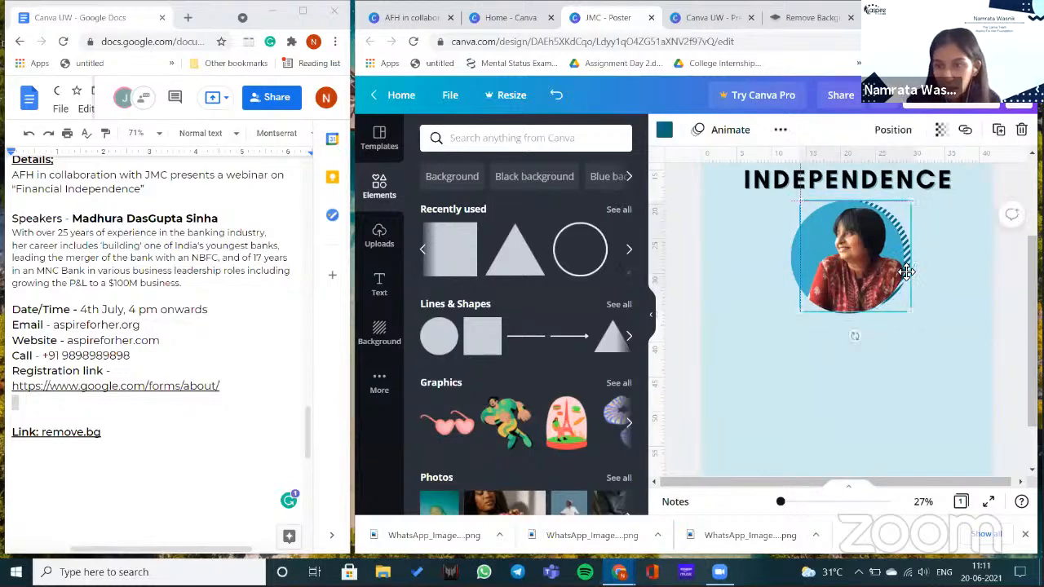
pyautogui.click(849, 338)
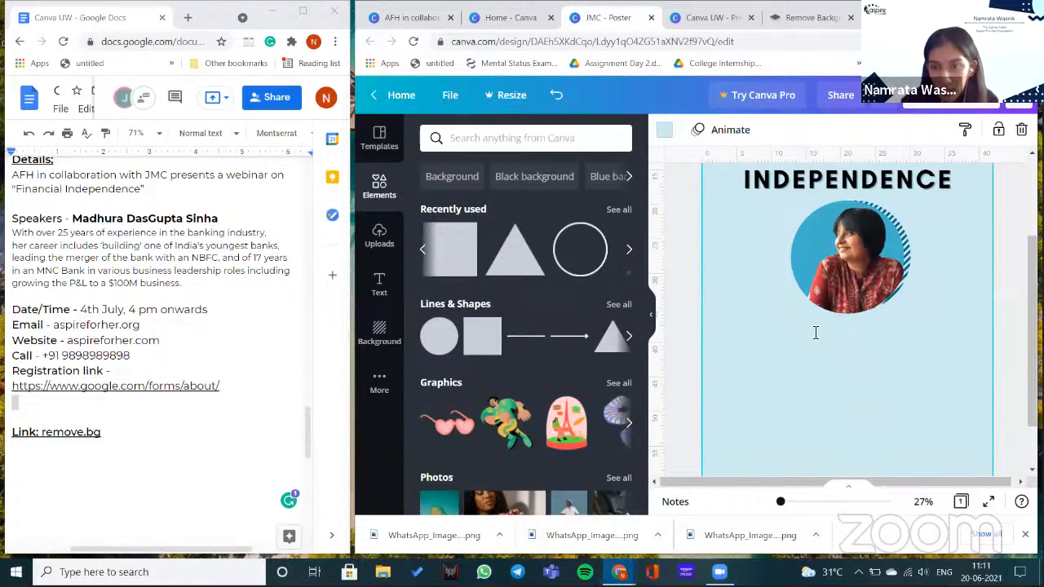
# - Copy the speaker's name from the Google Docs notes, paste it onto the poster, then undo
pyautogui.moveTo(72, 219); pyautogui.dragTo(218, 218)
pyautogui.hotkey('ctrl', 'c')
pyautogui.rightClick(214, 218)
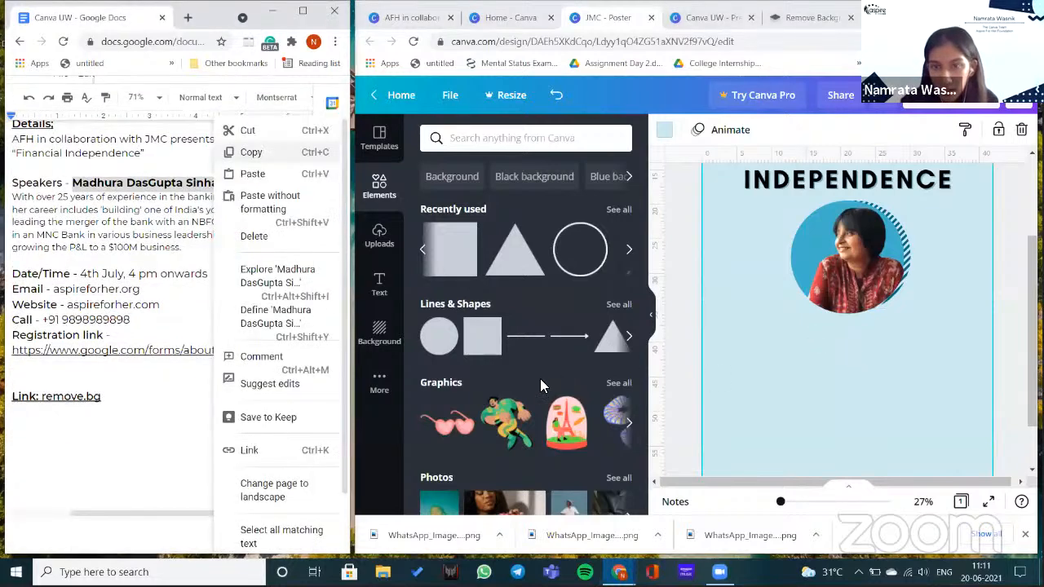
pyautogui.click(855, 301)
pyautogui.hotkey('ctrl', 'v')
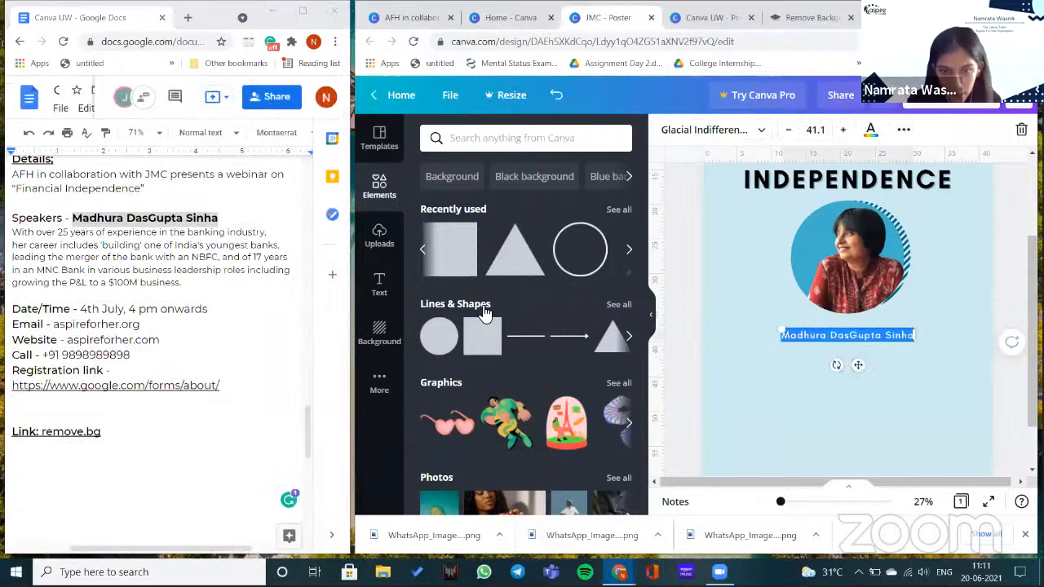
pyautogui.hotkey('ctrl', 'z')
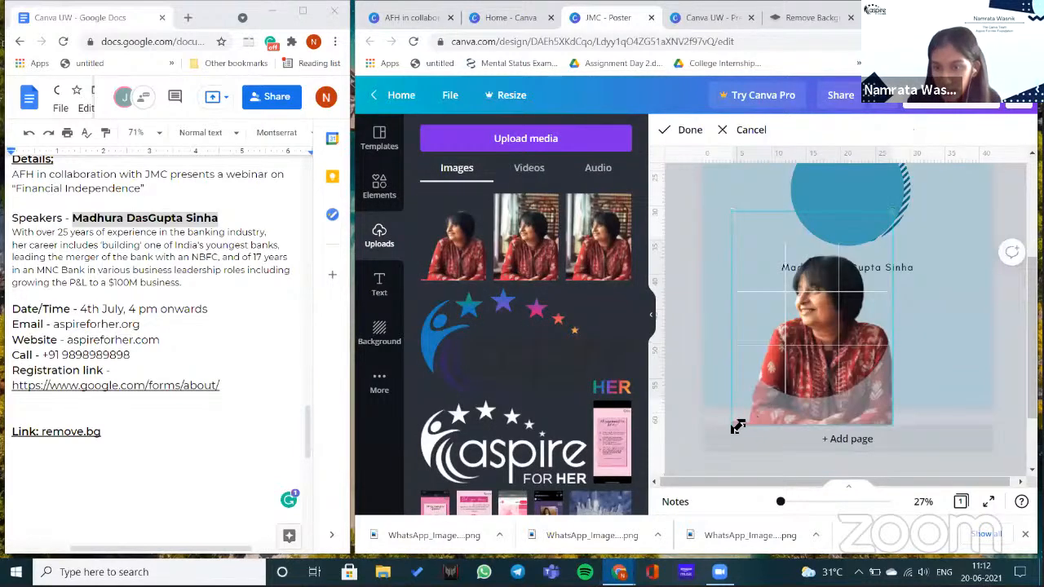
# - Enlarge the portrait's crop, resize the photo over the blue circle, and enlarge the name to 56.7
pyautogui.moveTo(737, 428); pyautogui.dragTo(707, 457)
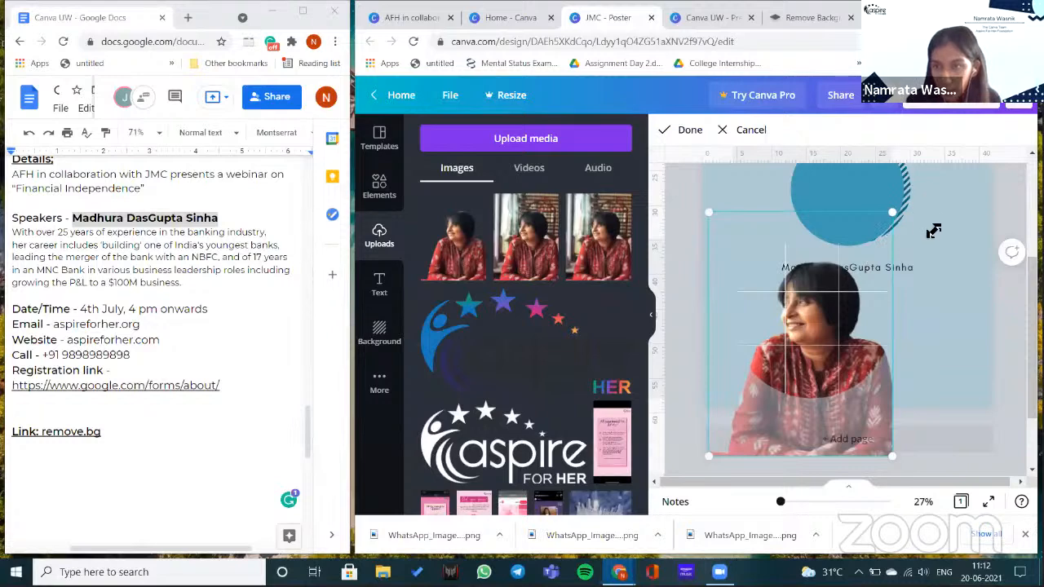
pyautogui.press('Return')
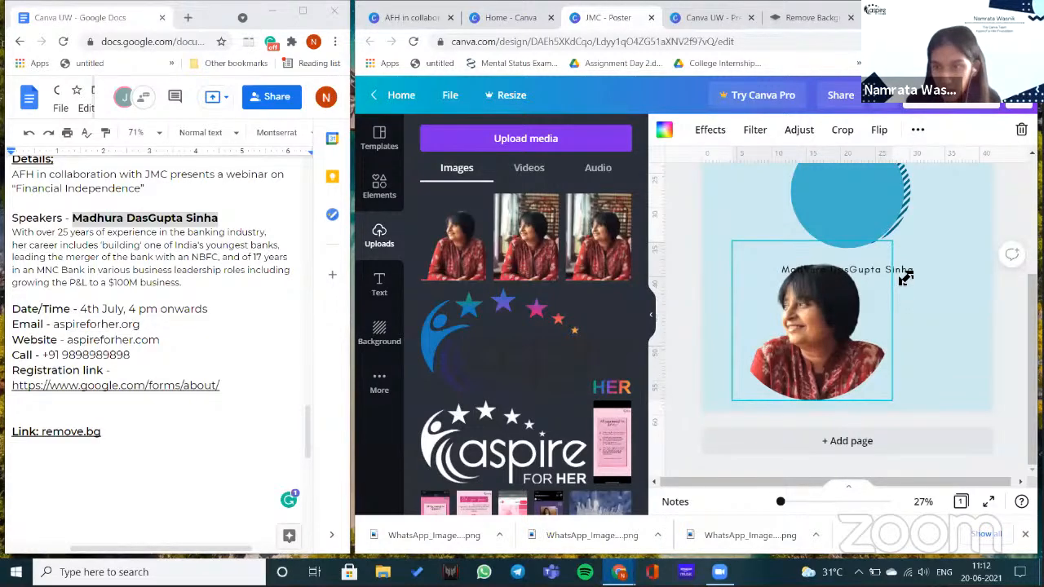
pyautogui.scroll(2, 906, 274)
pyautogui.moveTo(906, 275); pyautogui.dragTo(912, 316)
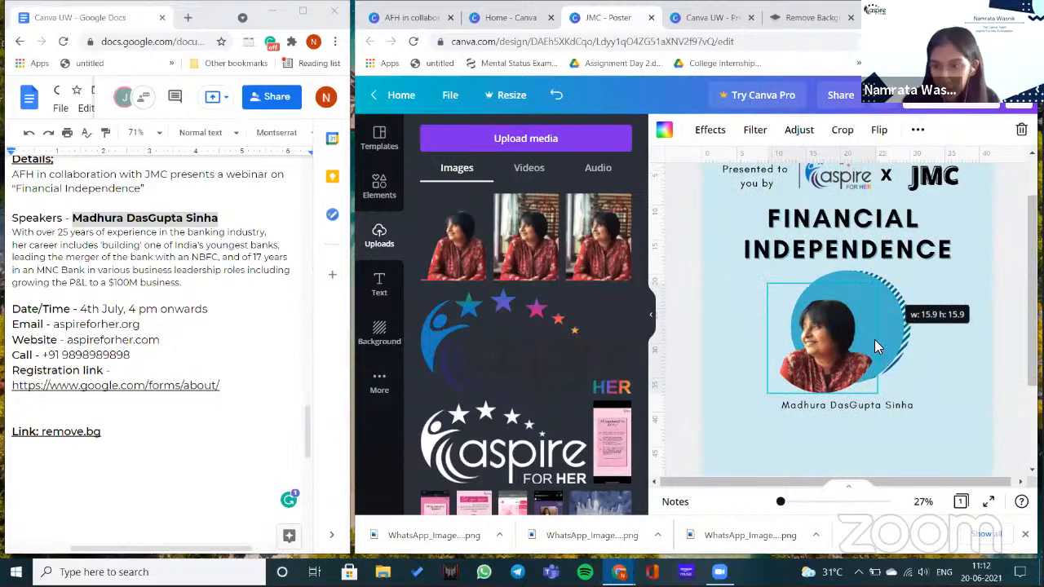
pyautogui.moveTo(782, 335); pyautogui.dragTo(738, 307)
pyautogui.scroll(-1, 790, 337)
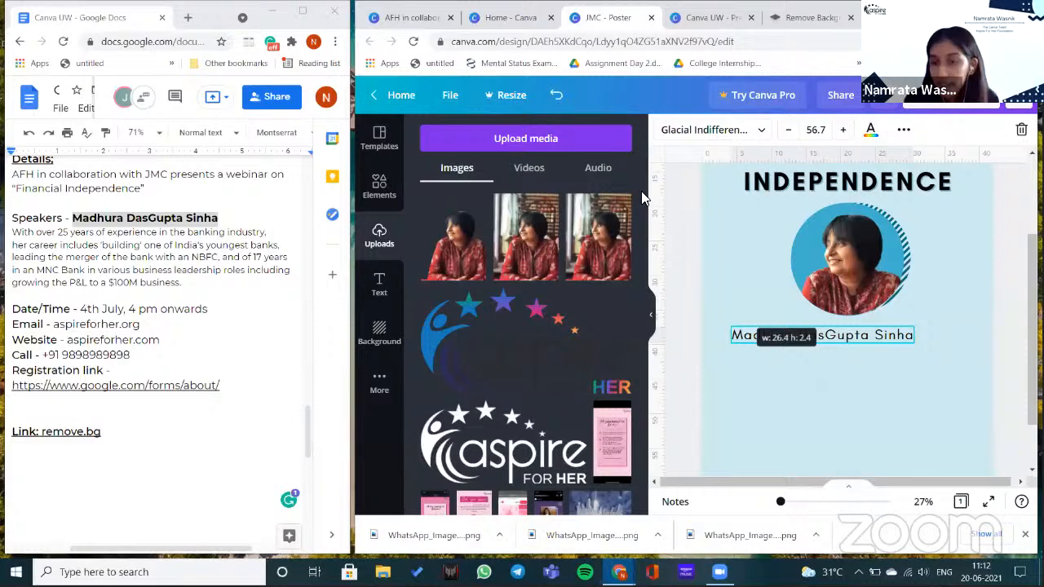
# - Switch the speaker's name to uppercase and enlarge it to size 60.7
pyautogui.click(454, 163)
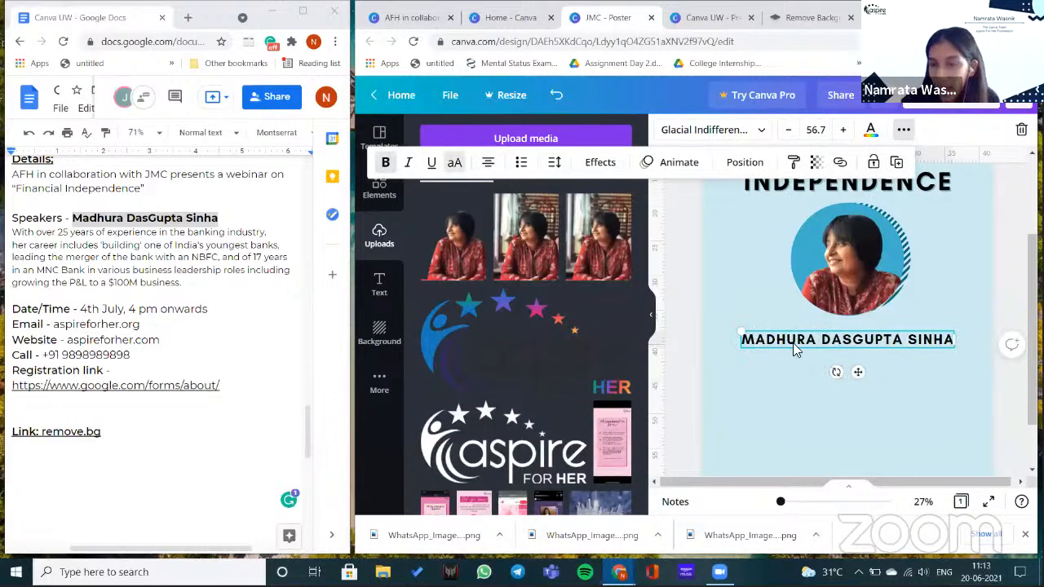
pyautogui.click(735, 333)
pyautogui.moveTo(736, 333)
pyautogui.mouseDown()
pyautogui.moveTo(725, 320)
pyautogui.moveTo(731, 329)
pyautogui.mouseUp()
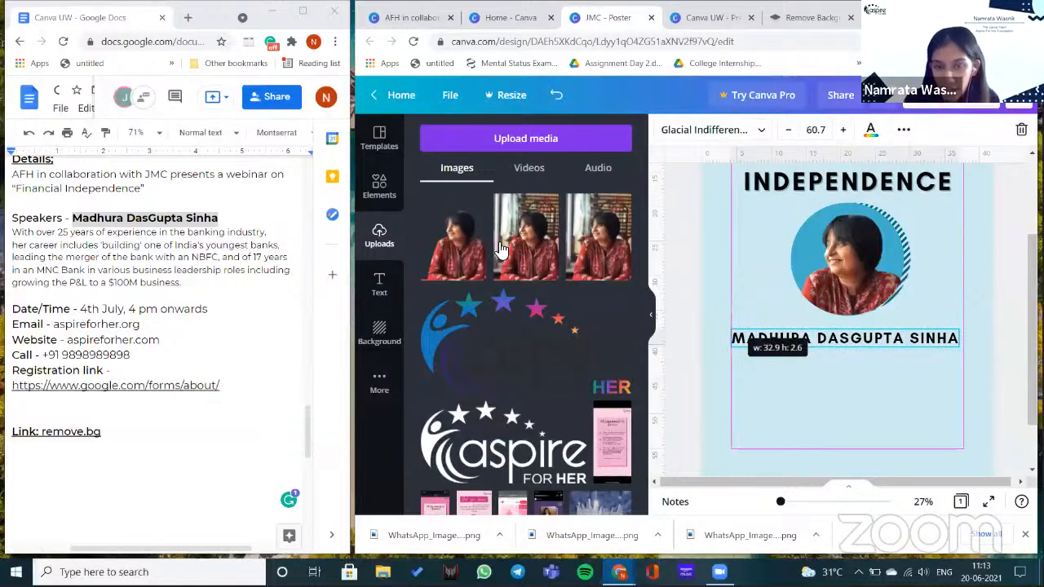
# - Apply a Shadow effect to the speaker's name with a dark teal colour
pyautogui.click(746, 341)
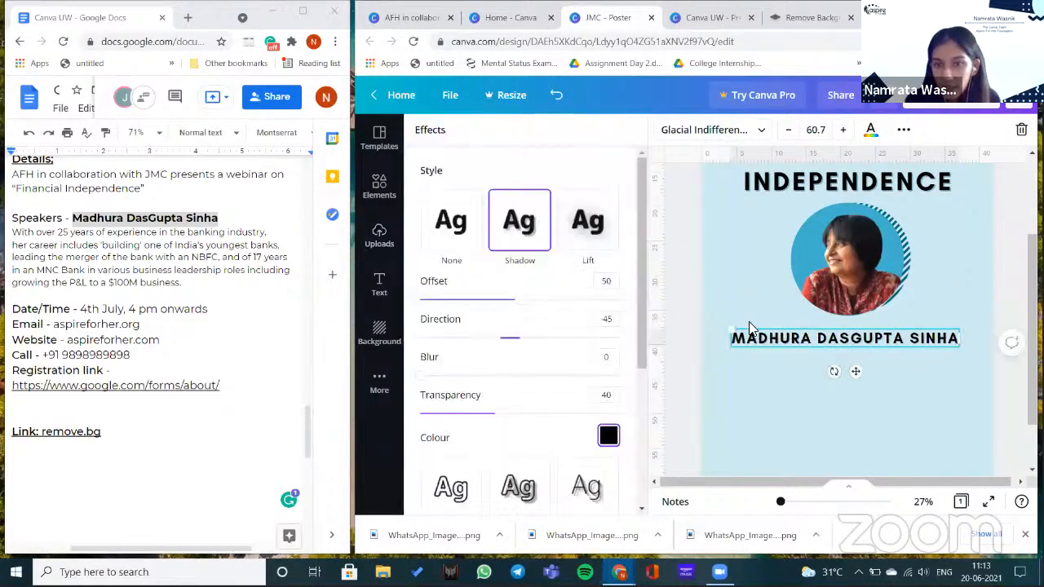
pyautogui.scroll(1, 849, 380)
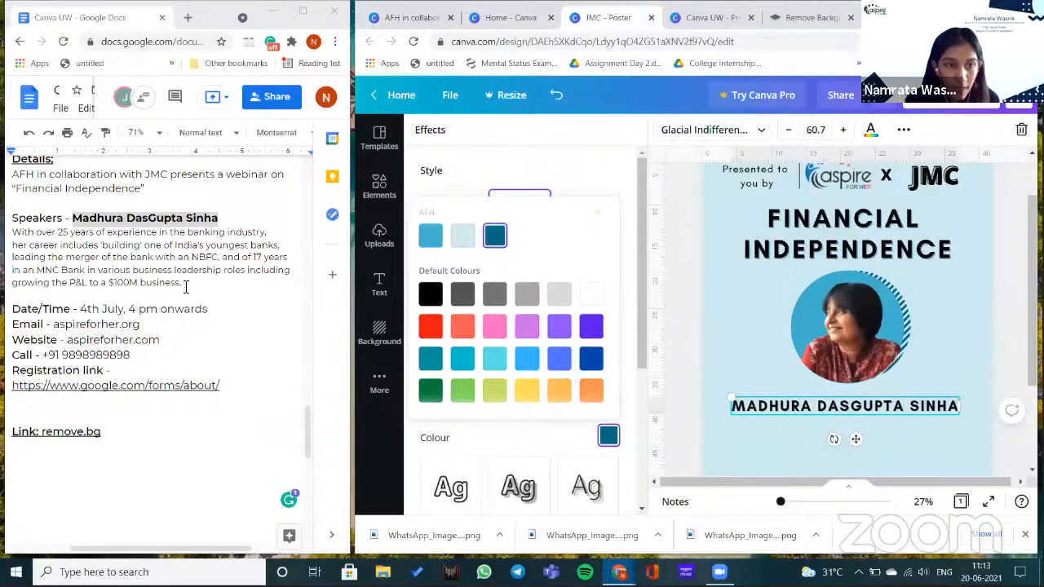
pyautogui.scroll(-1, 173, 274)
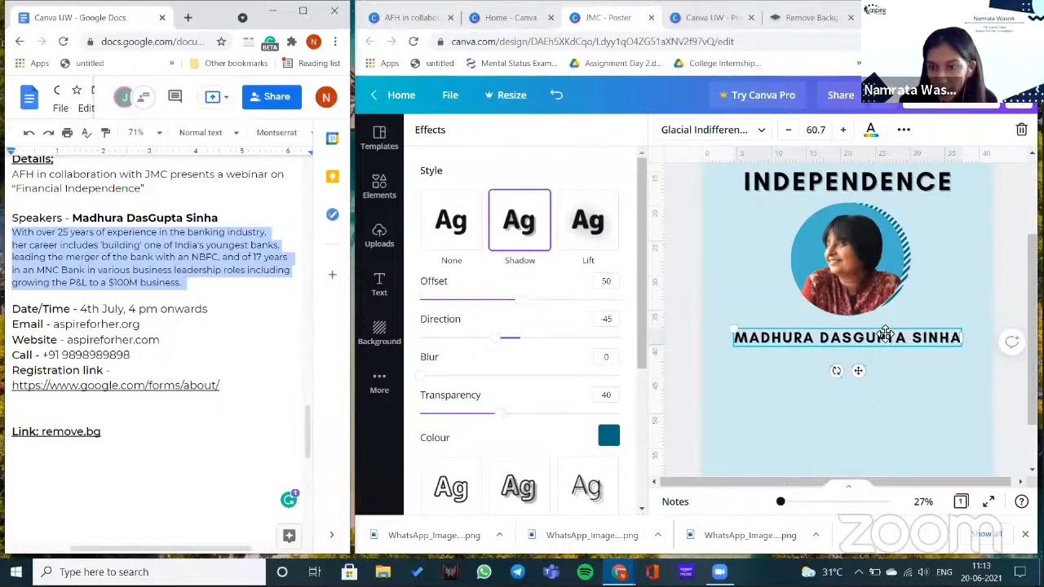
# - Paste the speaker's bio paragraph and centre it under her name in Open Sans 28.2
pyautogui.write("With over 25 years of experience in the banking industry, her career includes 'building' one of India's youngest banks, leading the merger of the bank with an NBFC, and of 17 years in an MNC Bank in various business leadership roles including growing the P&L to a $100M business.")
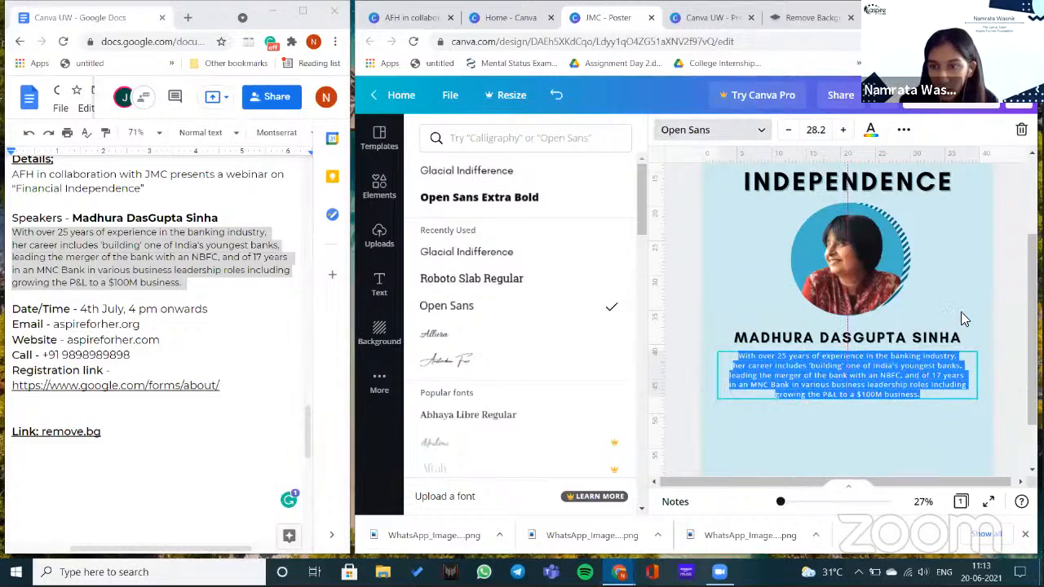
pyautogui.moveTo(859, 389); pyautogui.dragTo(859, 388)
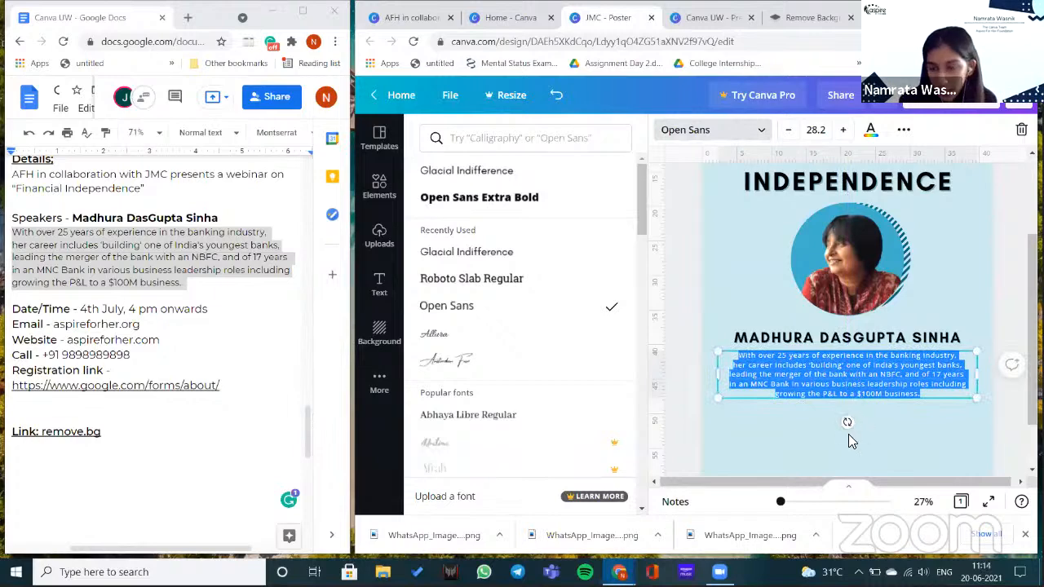
pyautogui.click(845, 420)
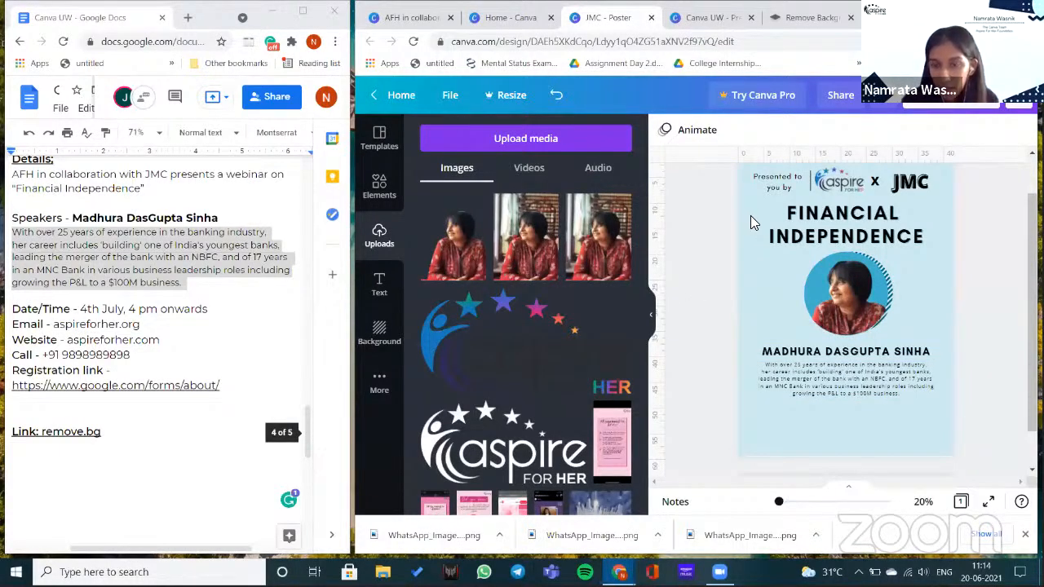
# - Marquee-select every poster element and move the whole layout up toward the page top
pyautogui.scroll(1, 938, 447)
pyautogui.moveTo(938, 447); pyautogui.dragTo(759, 221)
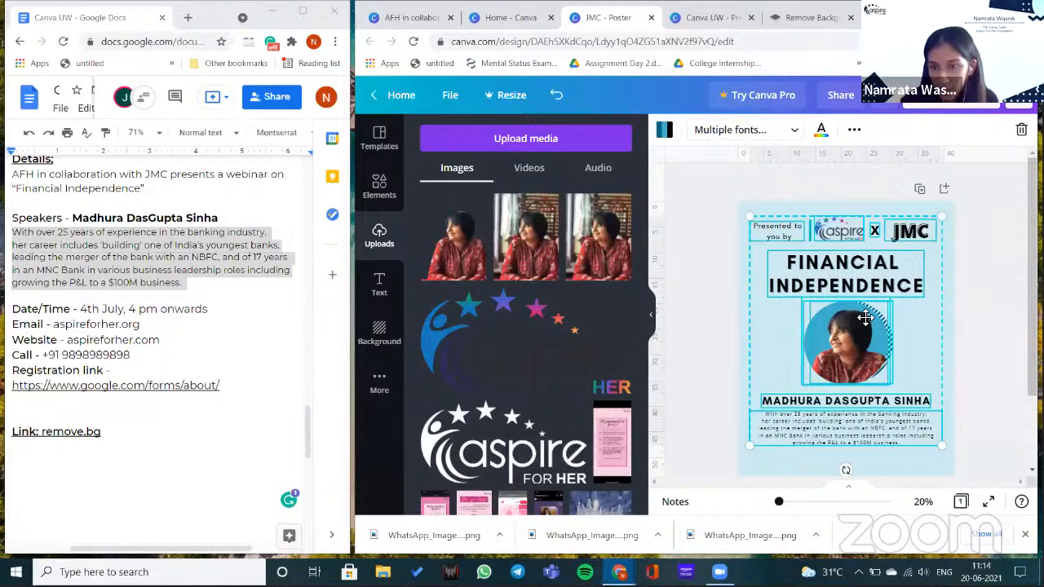
pyautogui.moveTo(865, 318); pyautogui.dragTo(865, 320)
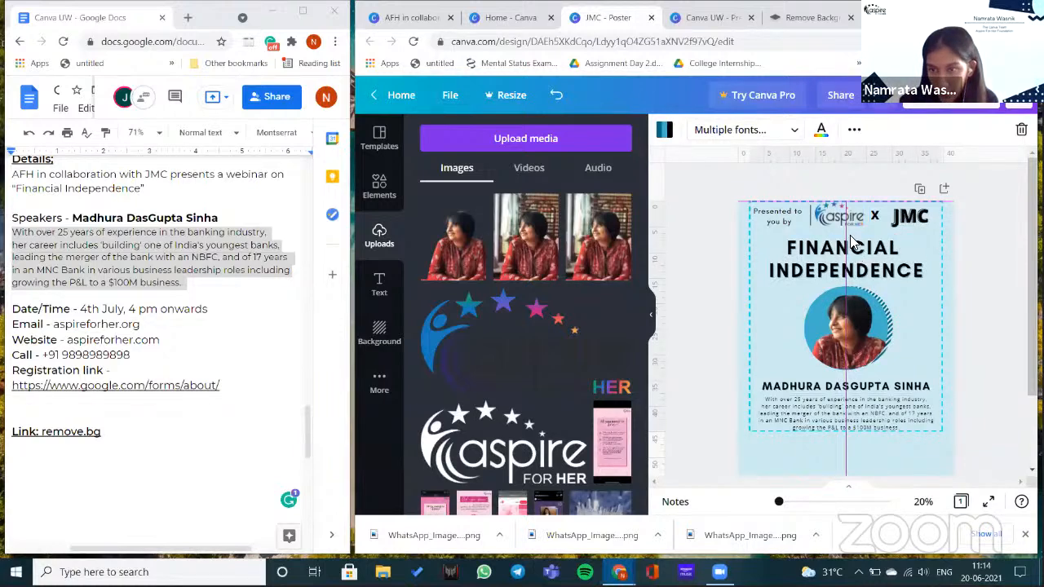
pyautogui.moveTo(852, 242); pyautogui.dragTo(856, 248)
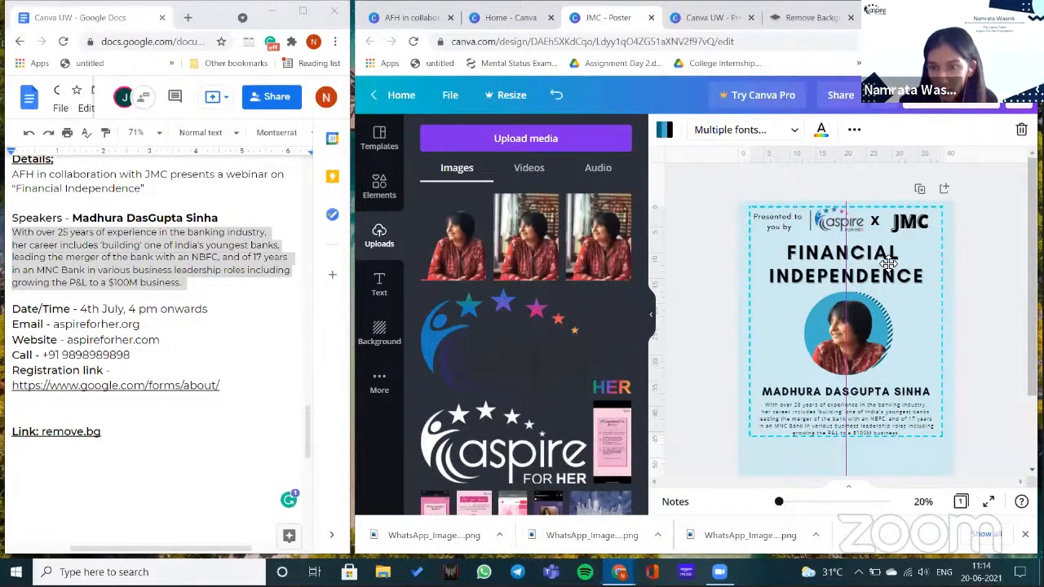
pyautogui.hotkey('ctrl', 'z')
pyautogui.hotkey('ctrl', 'z')
# - Raise the speaker photo, name and bio group slightly beneath the title
pyautogui.click(951, 444)
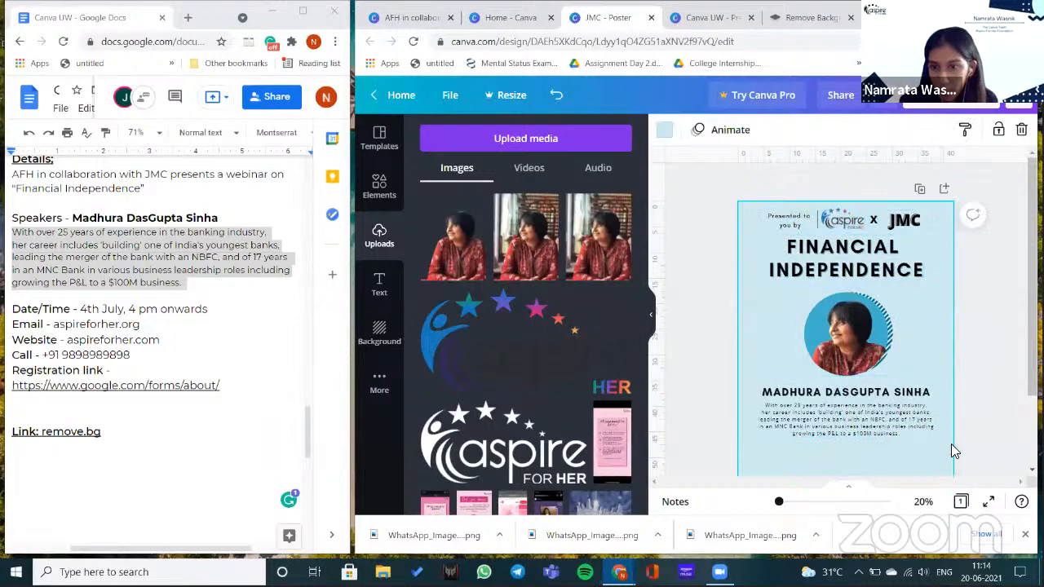
pyautogui.moveTo(860, 371); pyautogui.dragTo(863, 368)
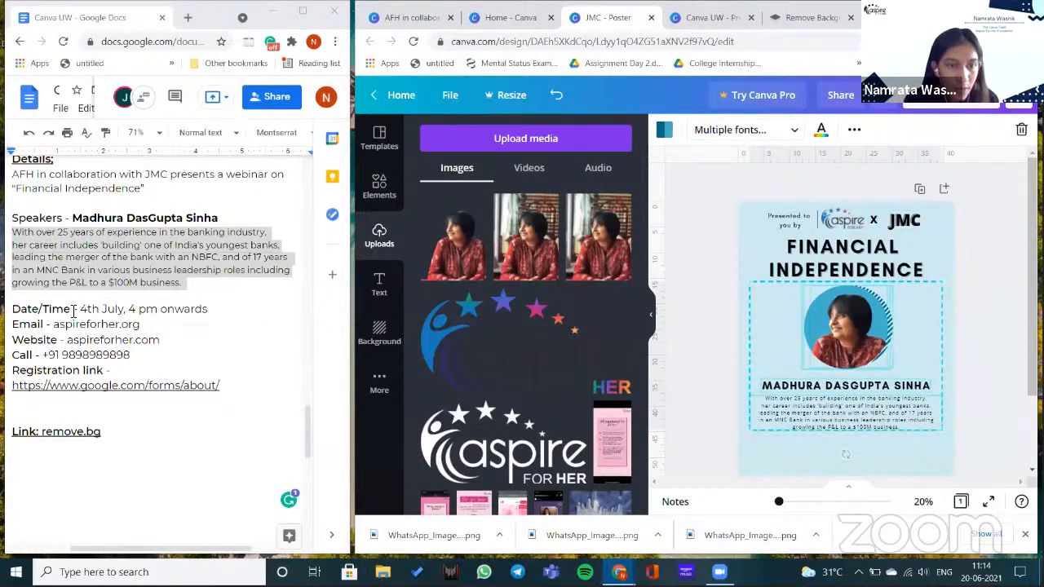
pyautogui.scroll(-1, 13, 245)
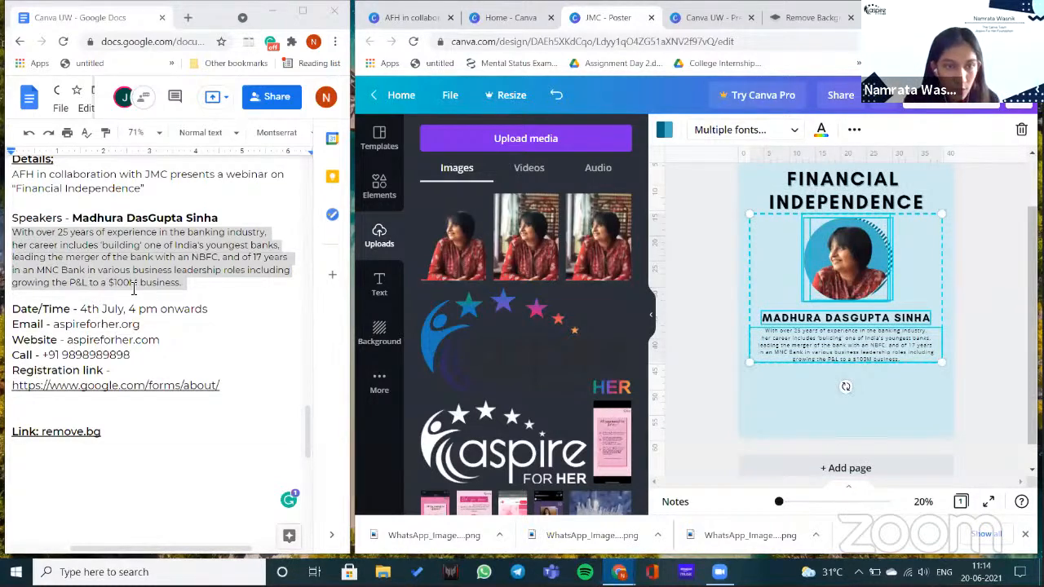
pyautogui.click(718, 430)
pyautogui.scroll(1, 718, 430)
pyautogui.scroll(-1, 195, 201)
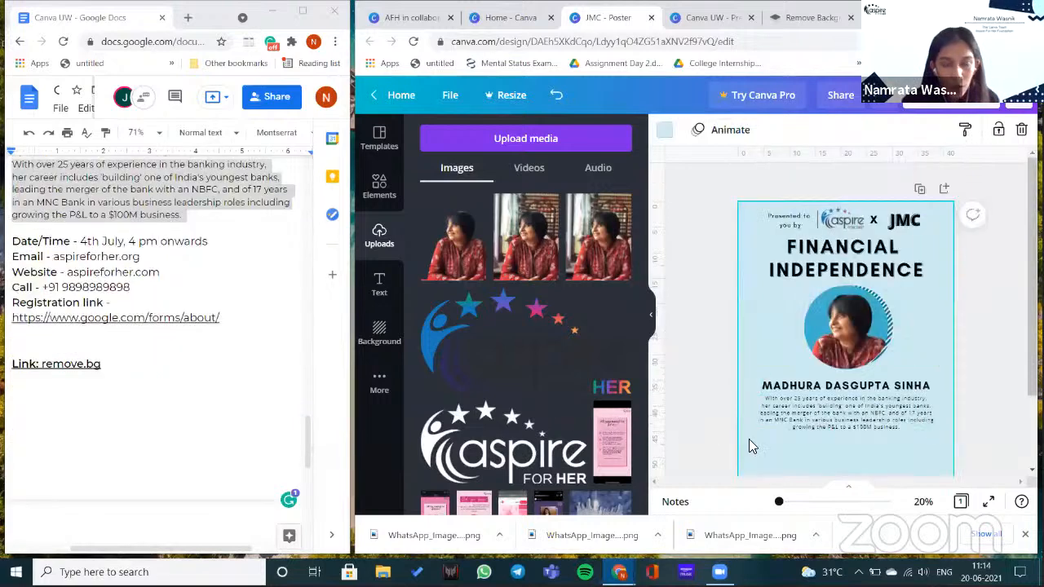
# - Paste the Email, Website and Call lines copied from the notes below the bio
pyautogui.moveTo(12, 257); pyautogui.dragTo(133, 288)
pyautogui.hotkey('ctrl', 'c')
pyautogui.scroll(-2, 526, 351)
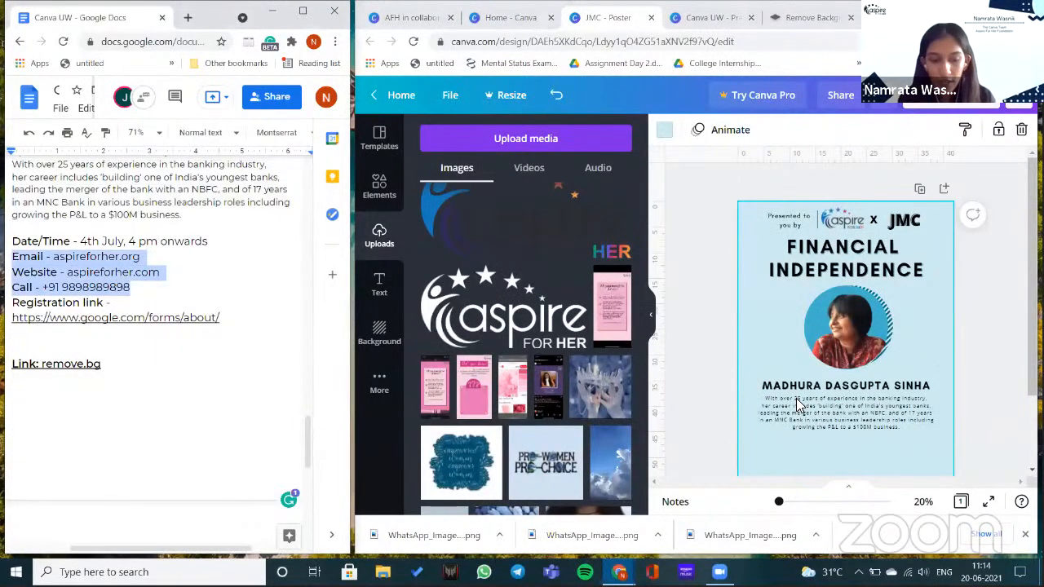
pyautogui.scroll(-1, 848, 377)
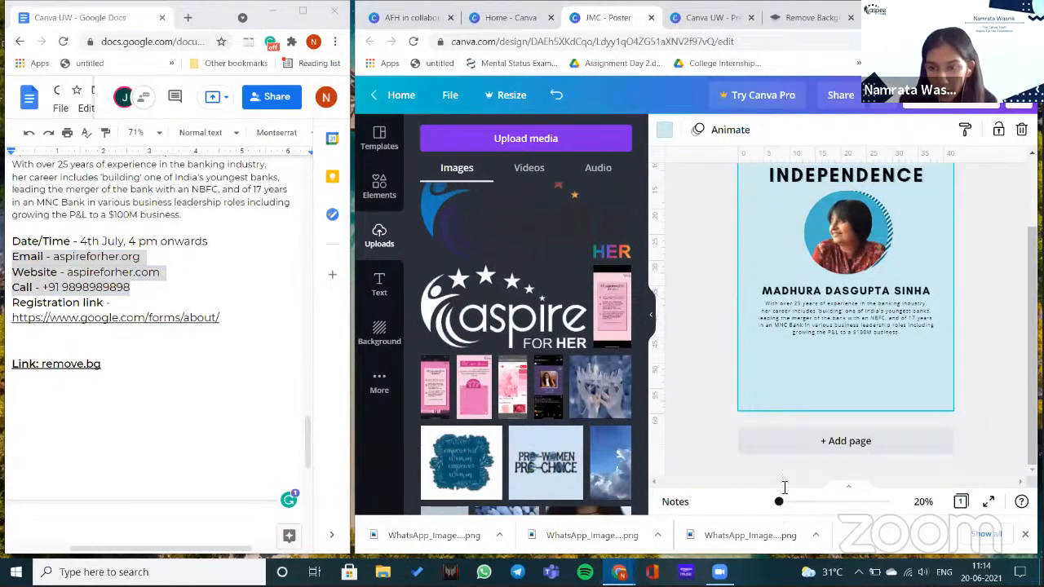
pyautogui.hotkey('ctrl', 'v')
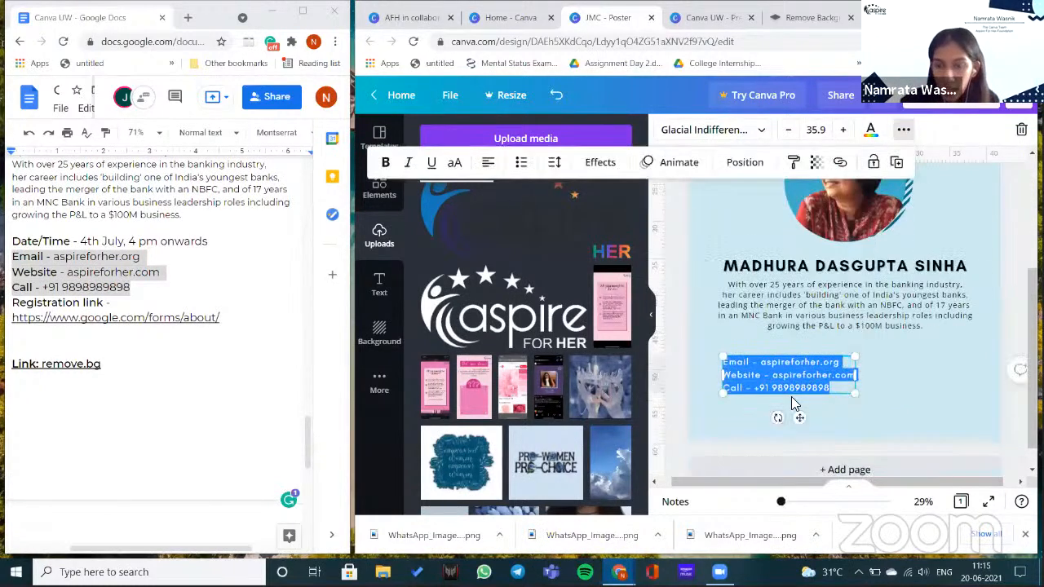
# - Select the pasted contact text box and highlight all of its text
pyautogui.click(791, 397)
pyautogui.click(748, 366)
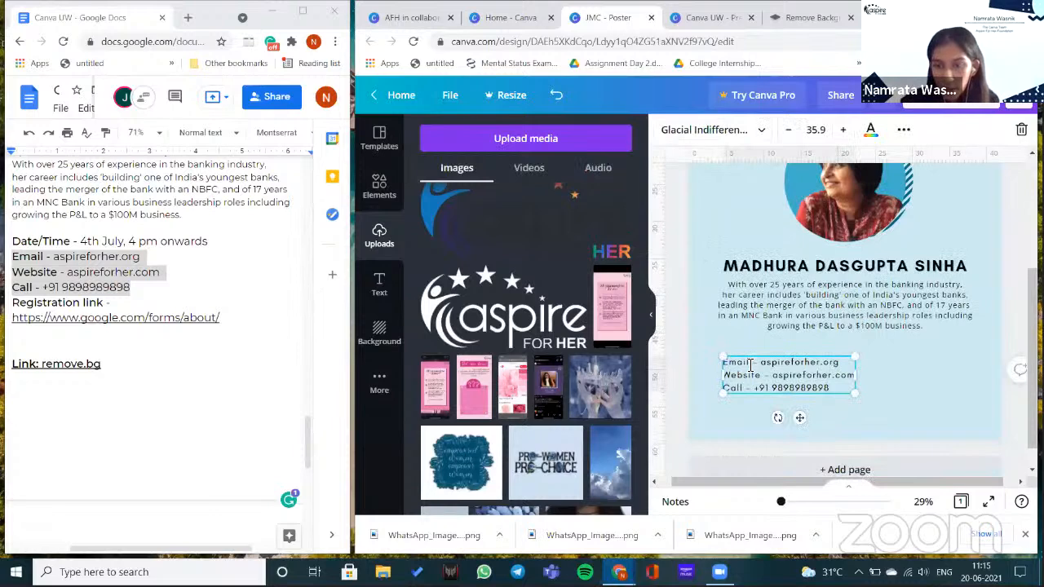
pyautogui.click(750, 366)
pyautogui.click(747, 378)
pyautogui.press('Escape')
pyautogui.click(753, 364)
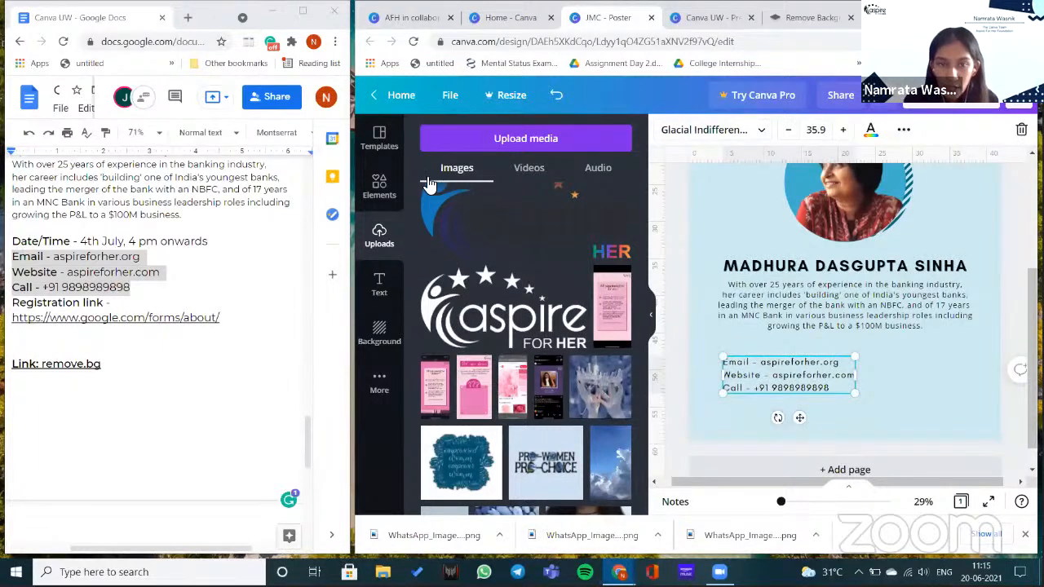
pyautogui.hotkey('ctrl', 'a')
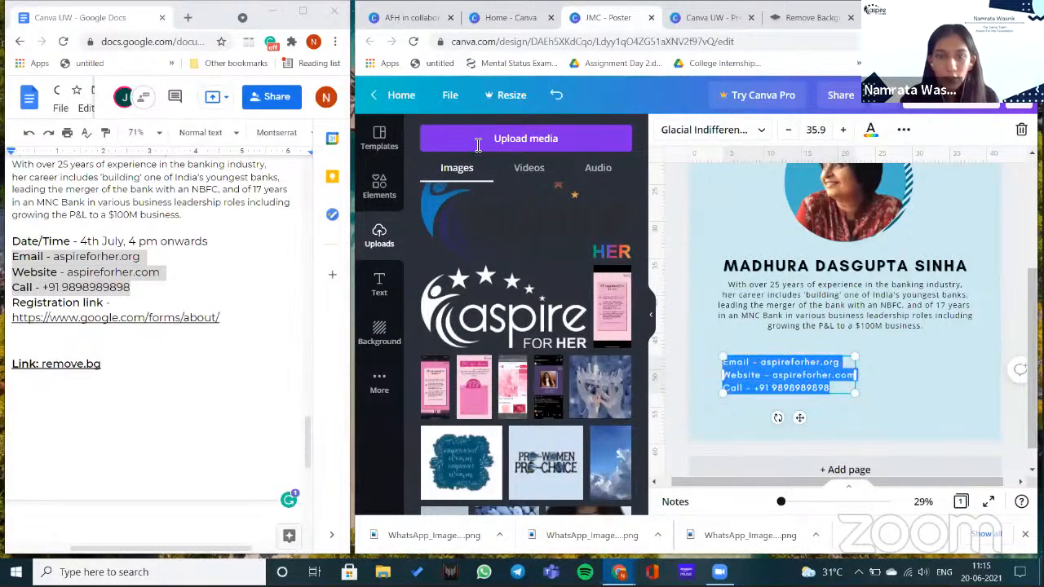
# - Search Elements for 'Email' and add an envelope icon to the poster
pyautogui.click(478, 140)
pyautogui.write('E')
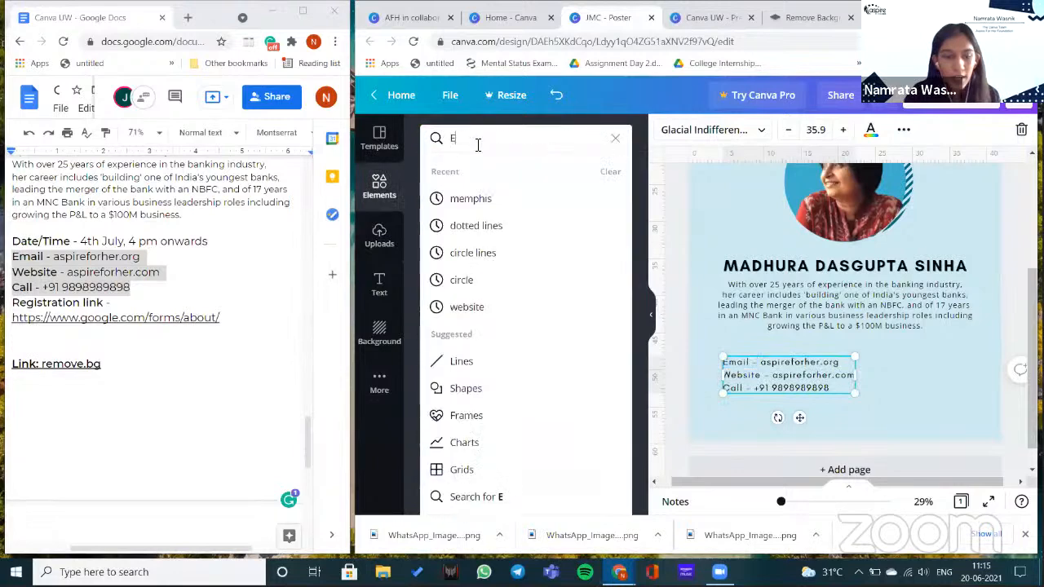
pyautogui.write('m')
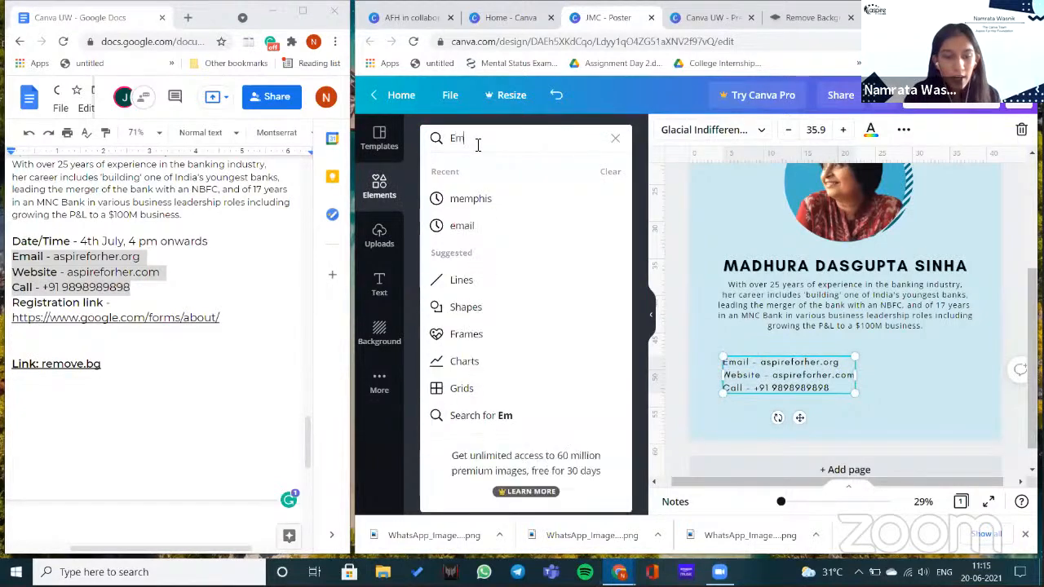
pyautogui.write('ail')
pyautogui.press('Return')
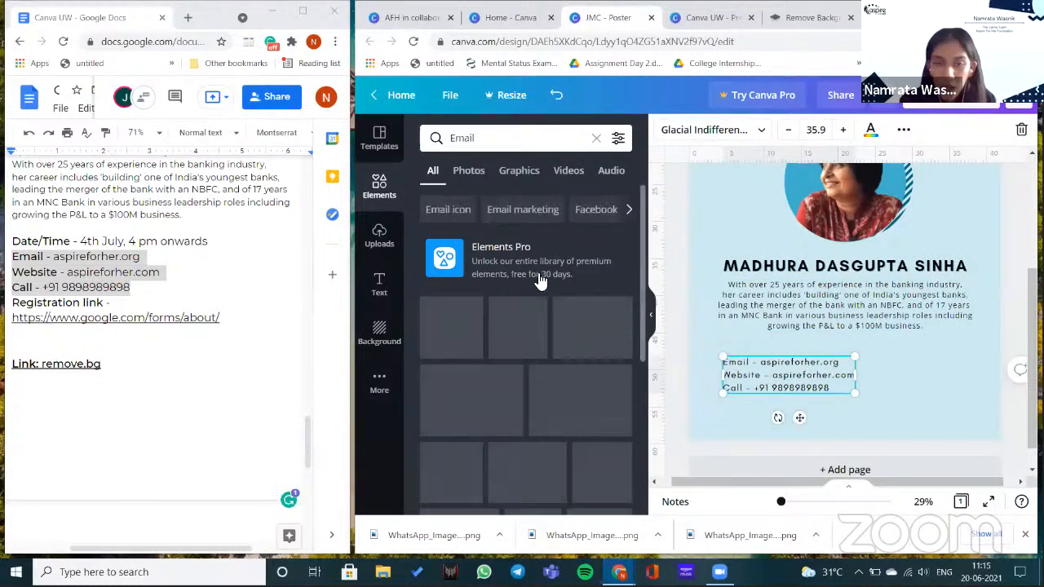
pyautogui.scroll(-3, 530, 277)
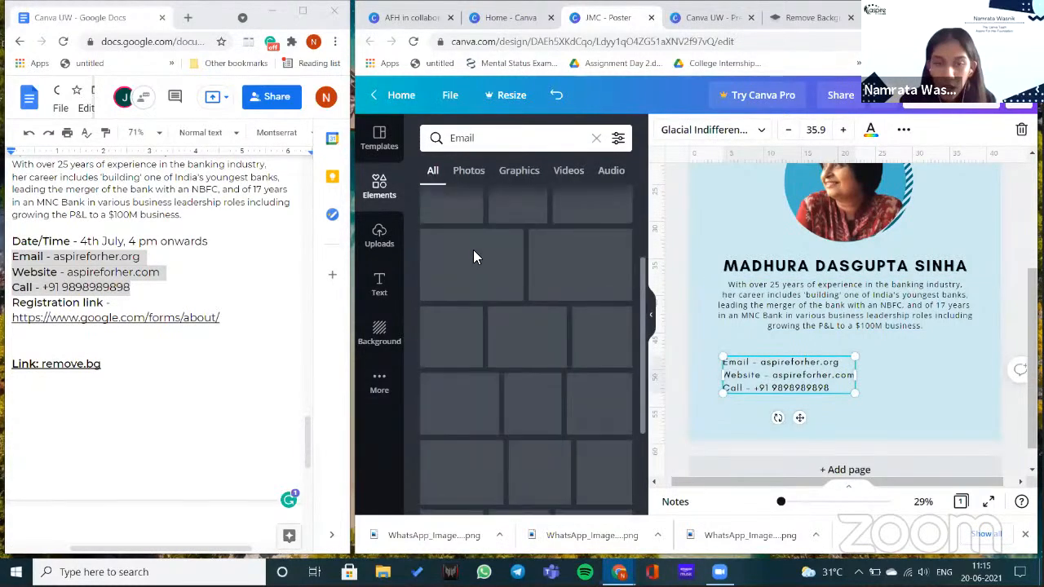
pyautogui.scroll(2, 615, 341)
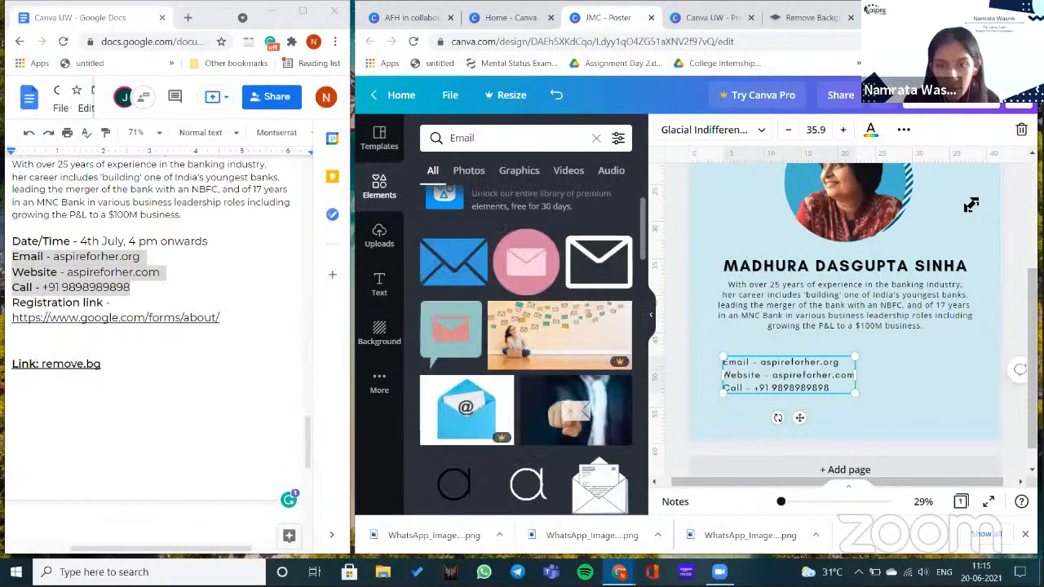
pyautogui.click(840, 326)
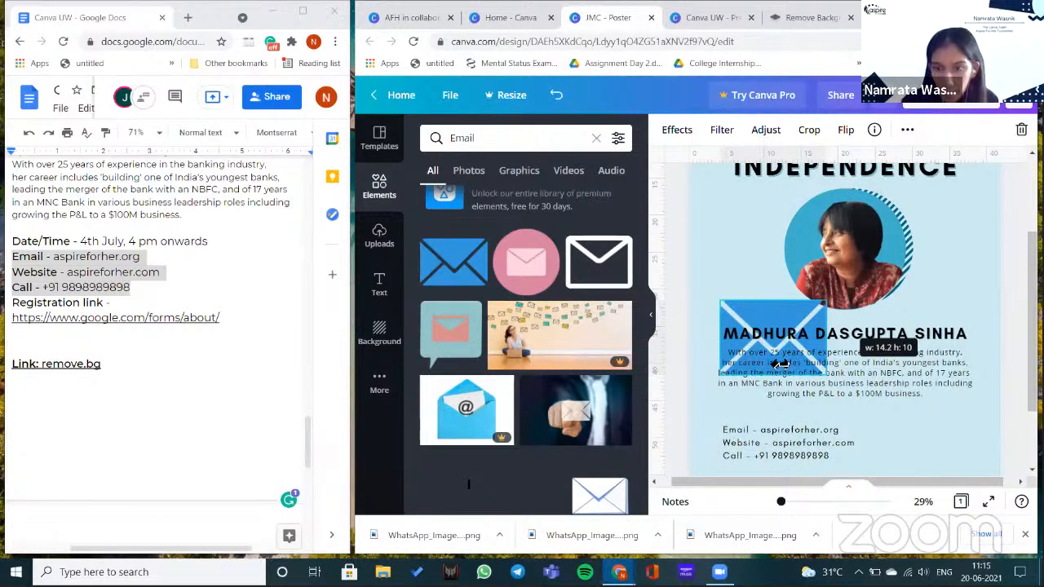
# - Resize the envelope icon and line it up with the email contact line
pyautogui.moveTo(722, 362); pyautogui.dragTo(732, 362)
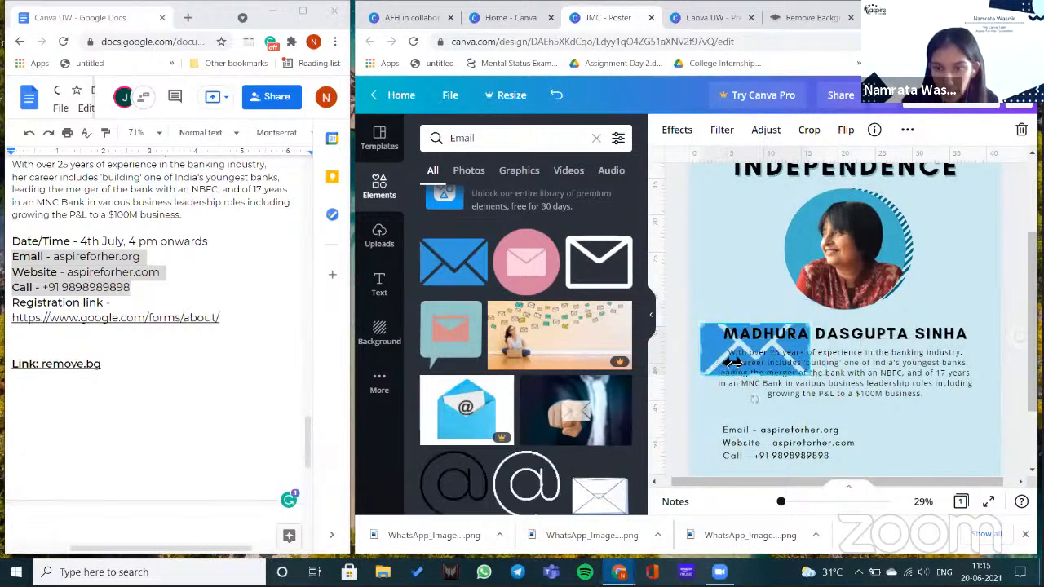
pyautogui.scroll(-1, 733, 363)
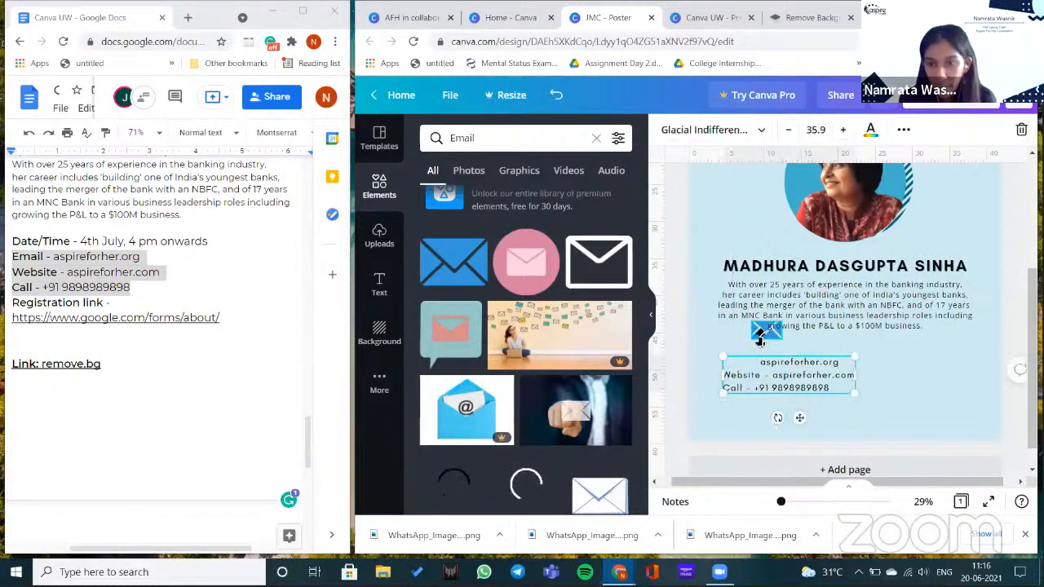
pyautogui.click(762, 333)
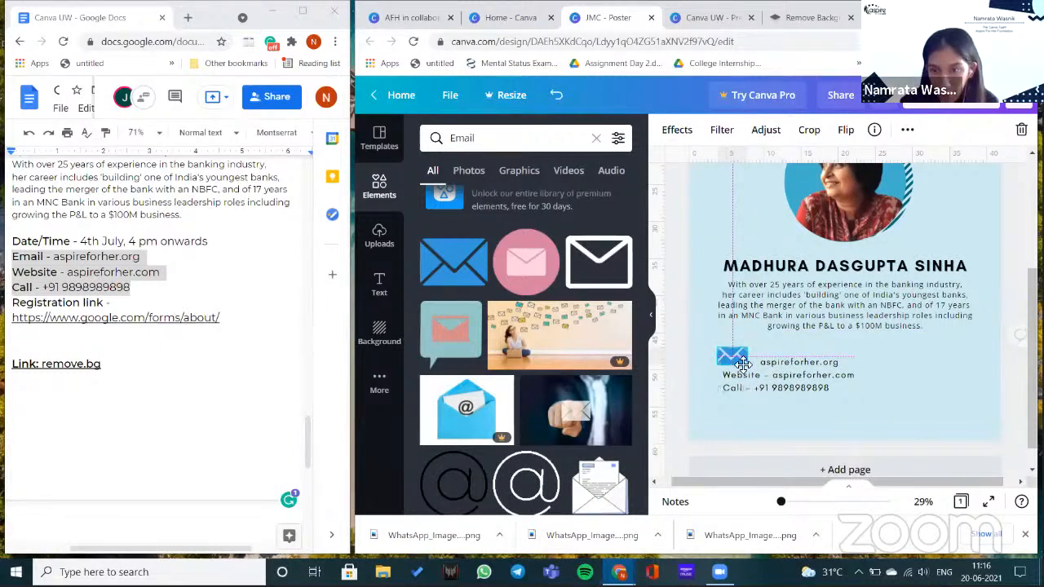
pyautogui.click(733, 360)
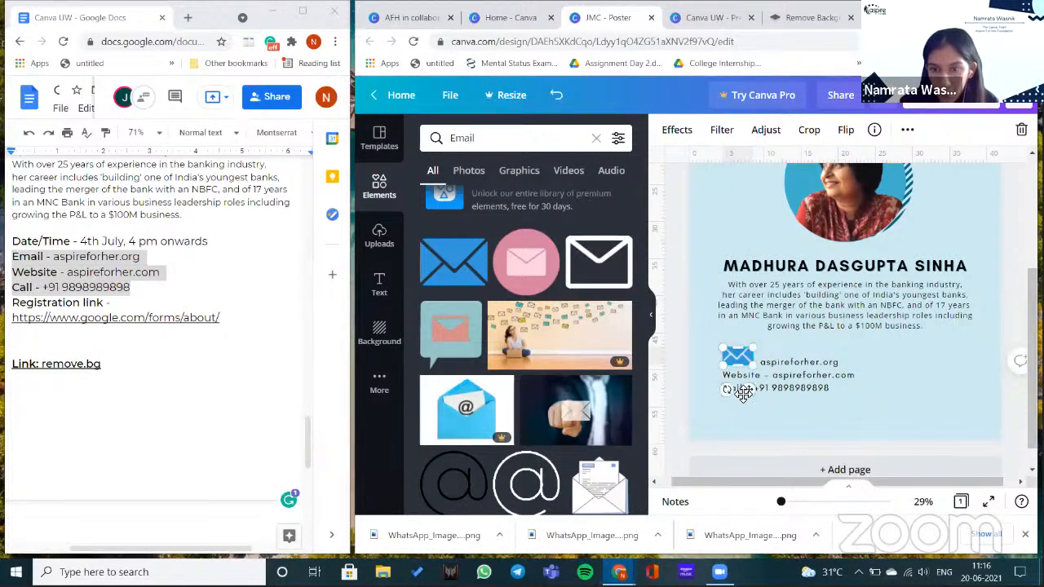
pyautogui.moveTo(745, 392); pyautogui.dragTo(743, 395)
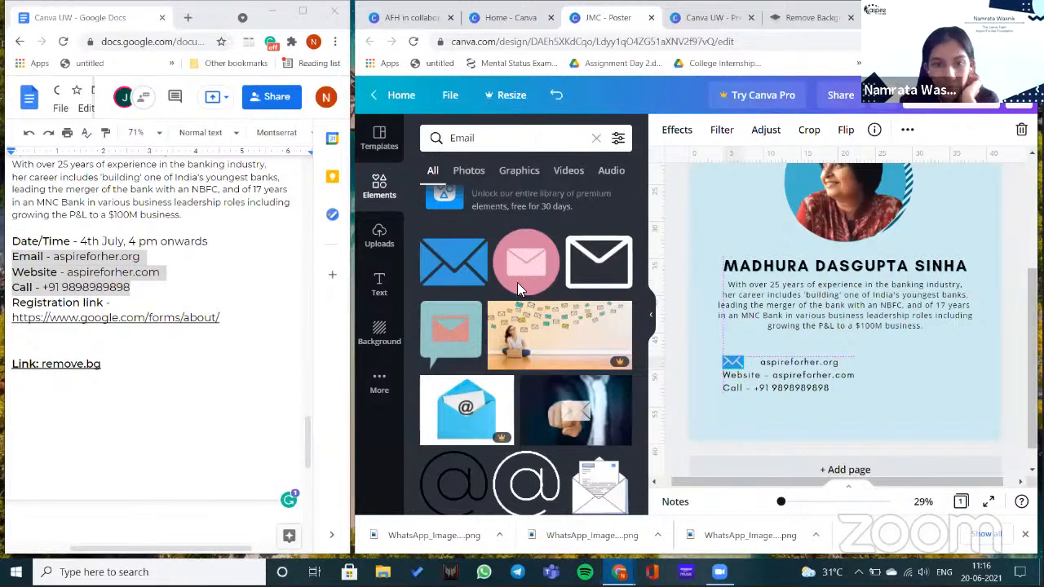
# - Change the Elements search to 'Website' graphics
pyautogui.tripleClick(543, 135)
pyautogui.write('Website')
pyautogui.press('Return')
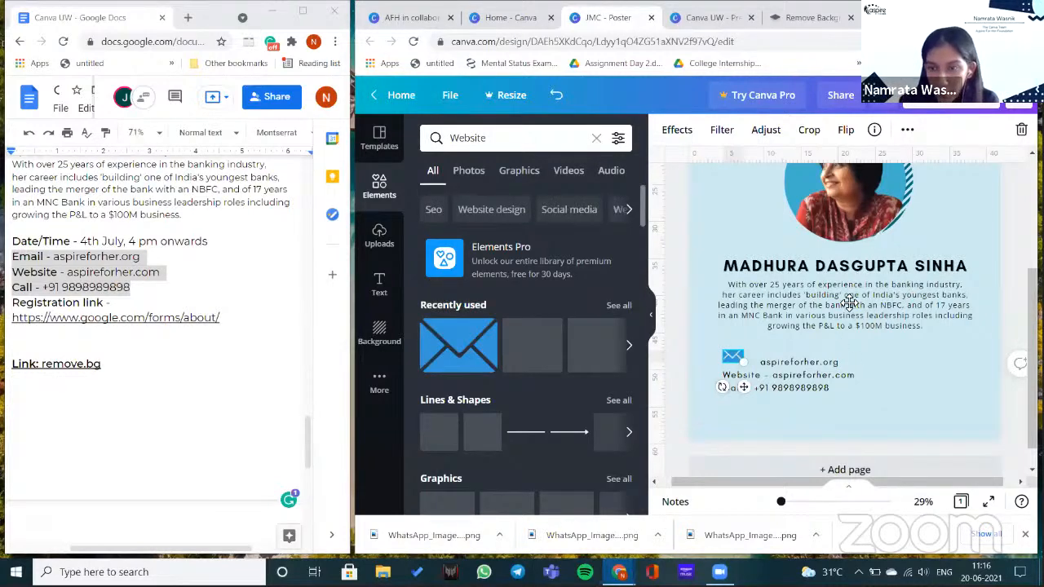
# - Shrink the globe icon to icon size and delete the Call label from the contact text
pyautogui.click(762, 377)
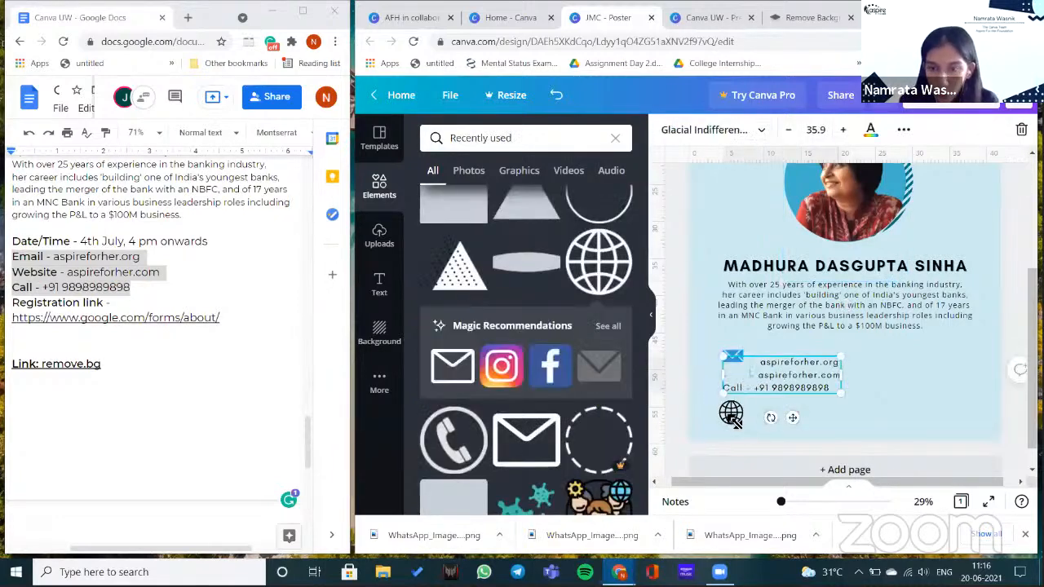
pyautogui.click(734, 421)
pyautogui.moveTo(746, 423); pyautogui.dragTo(745, 392)
pyautogui.click(745, 391)
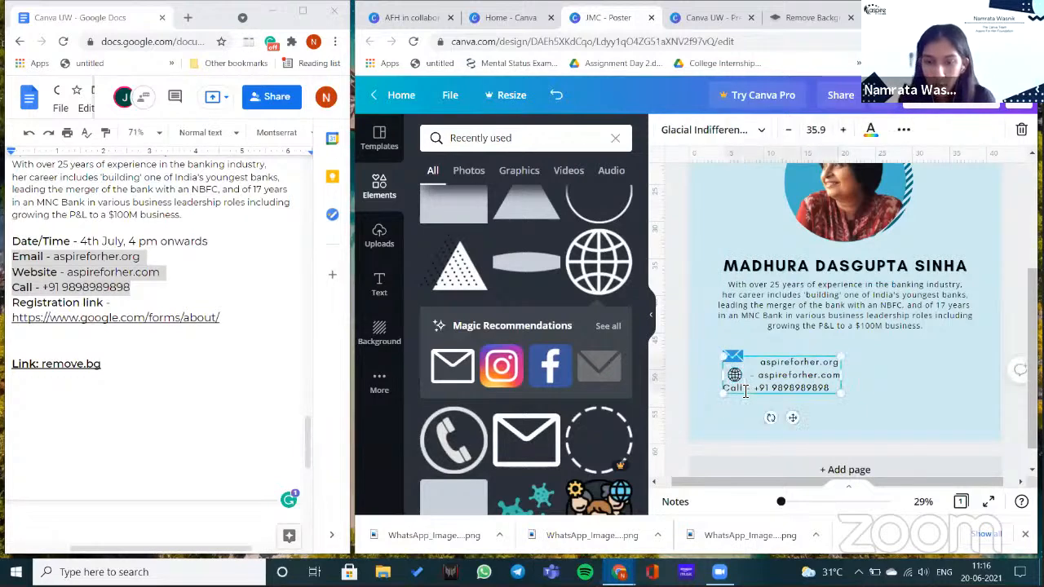
pyautogui.press('BackSpace')
pyautogui.press('BackSpace')
pyautogui.press('BackSpace')
pyautogui.press('BackSpace')
pyautogui.press('BackSpace')
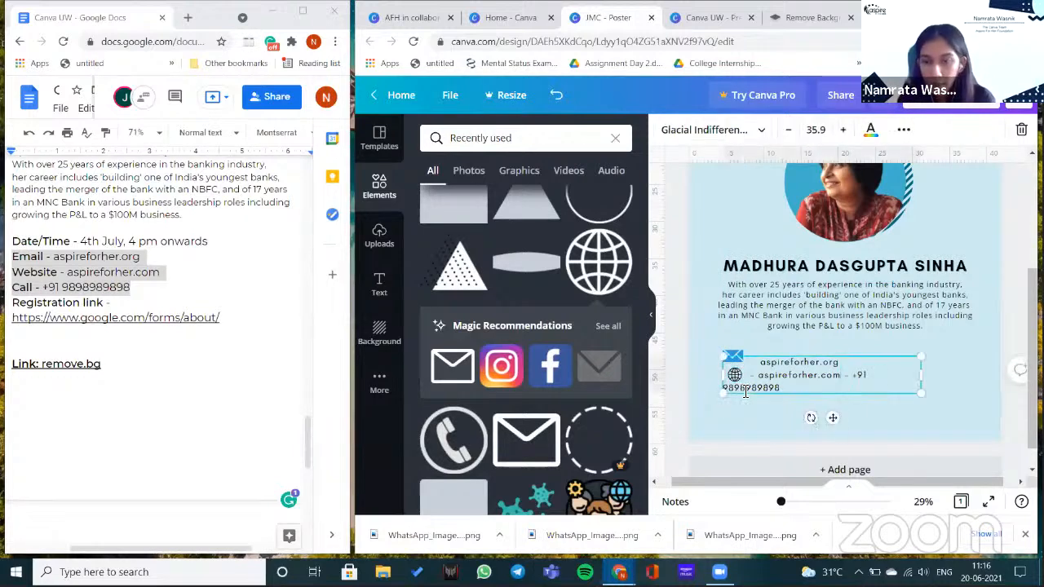
pyautogui.press('Return')
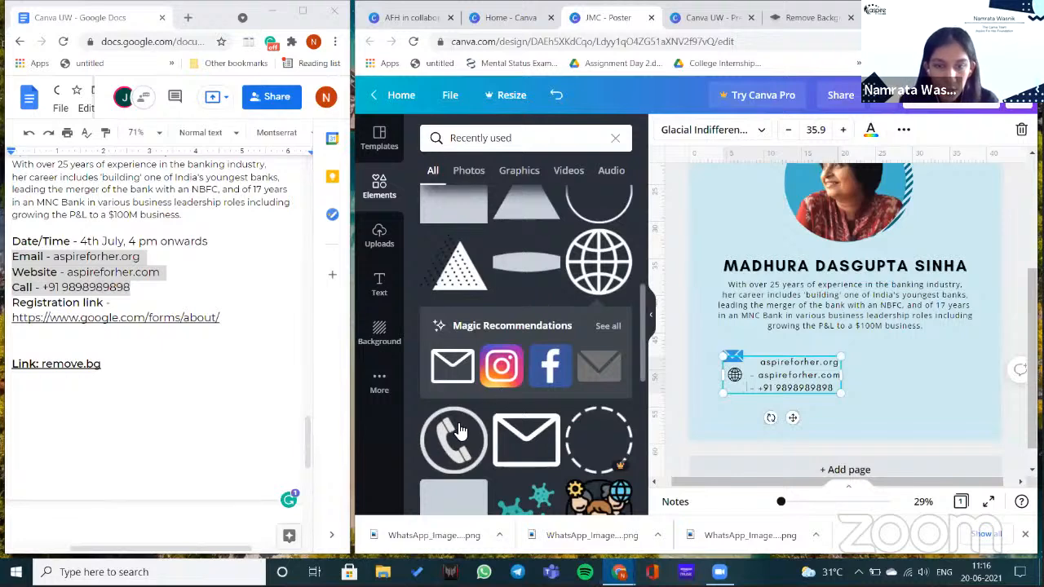
# - Add a phone icon graphic and shrink it beside the phone line
pyautogui.scroll(2, 463, 404)
pyautogui.scroll(-2, 466, 379)
pyautogui.click(465, 379)
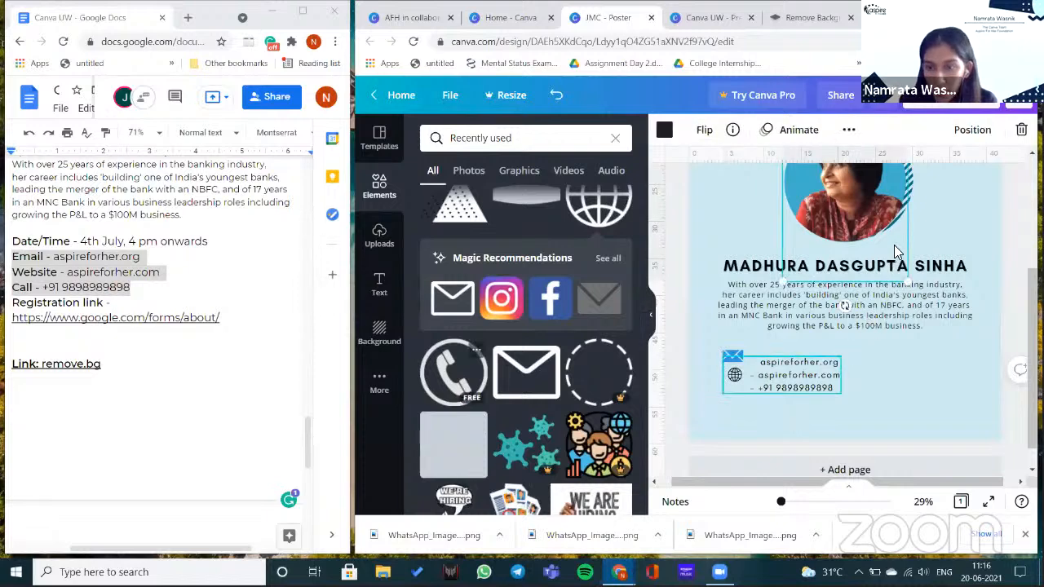
pyautogui.scroll(1, 894, 245)
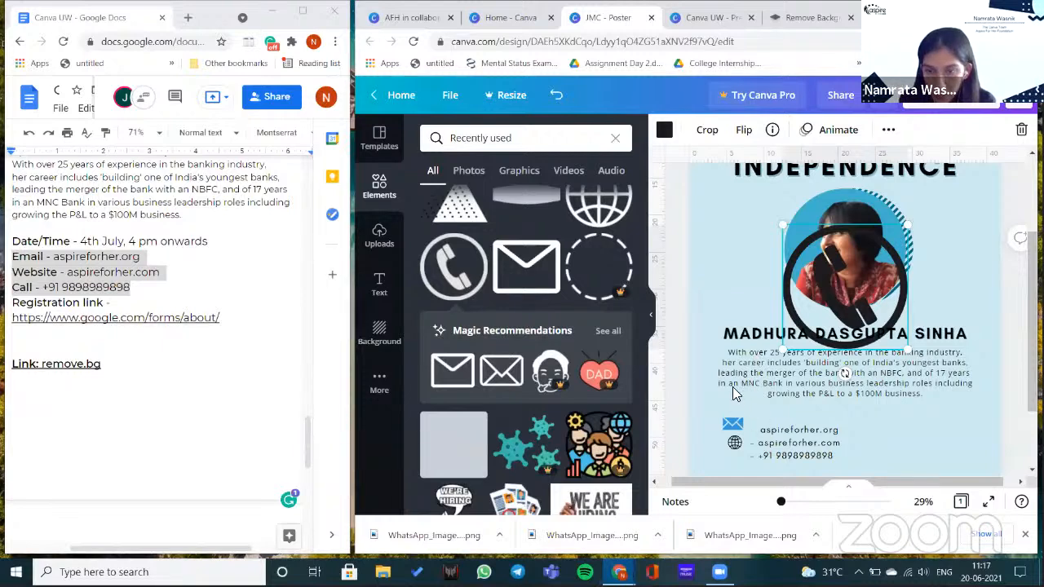
pyautogui.click(557, 98)
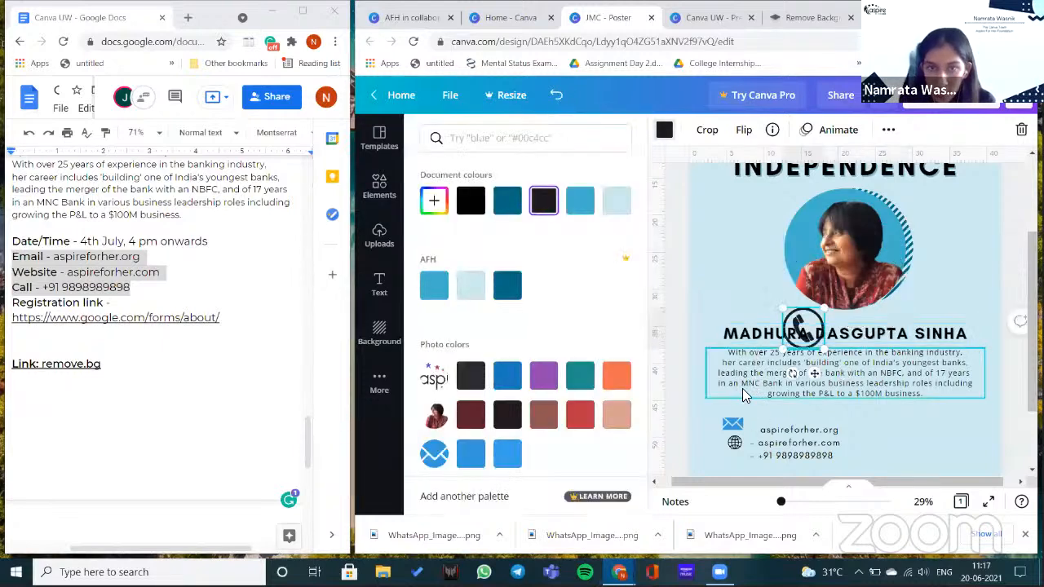
pyautogui.hotkey('ctrl', 'z')
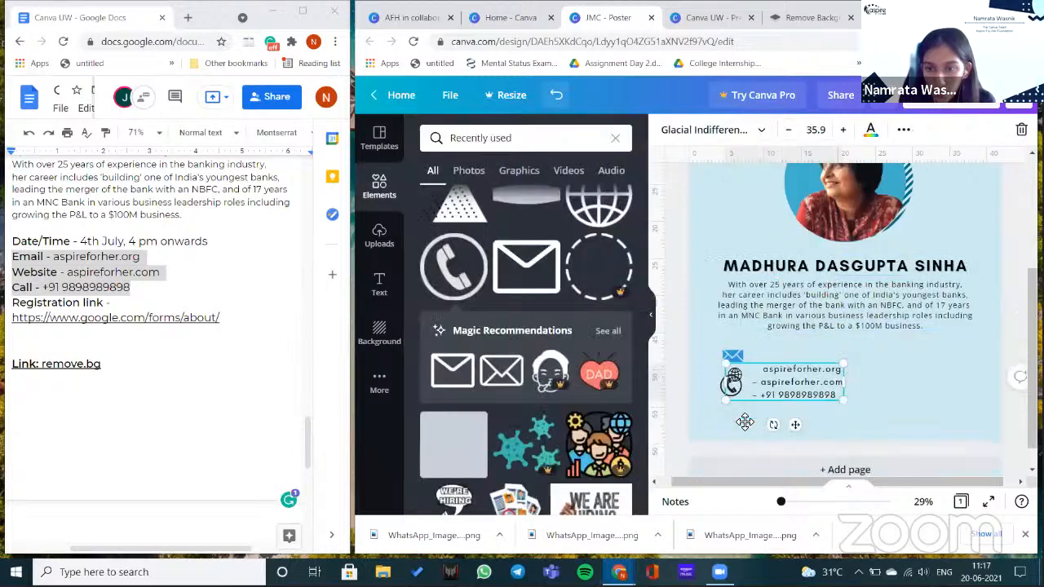
pyautogui.hotkey('ctrl', 'z')
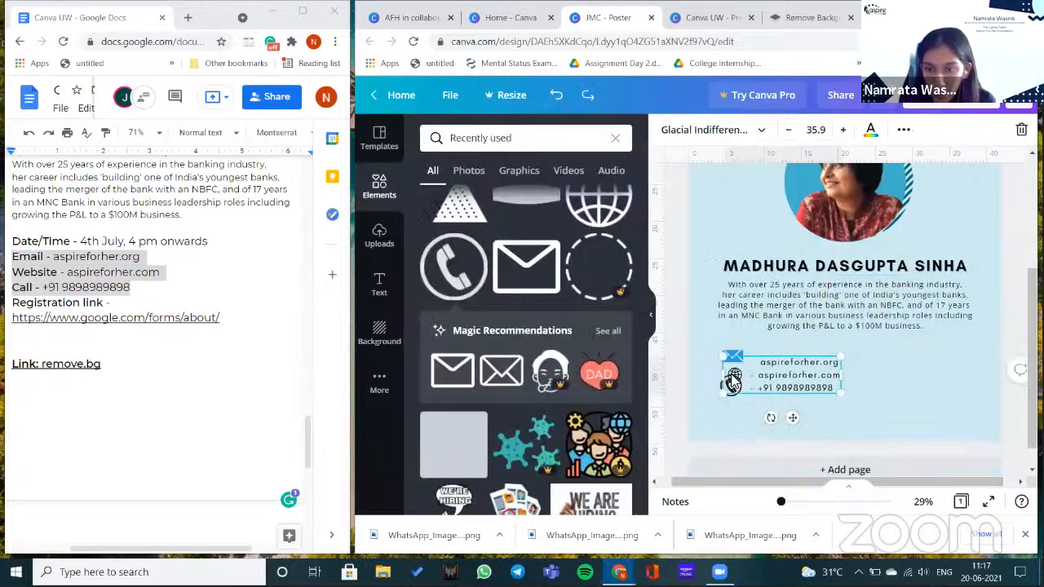
pyautogui.hotkey('ctrl', 'y')
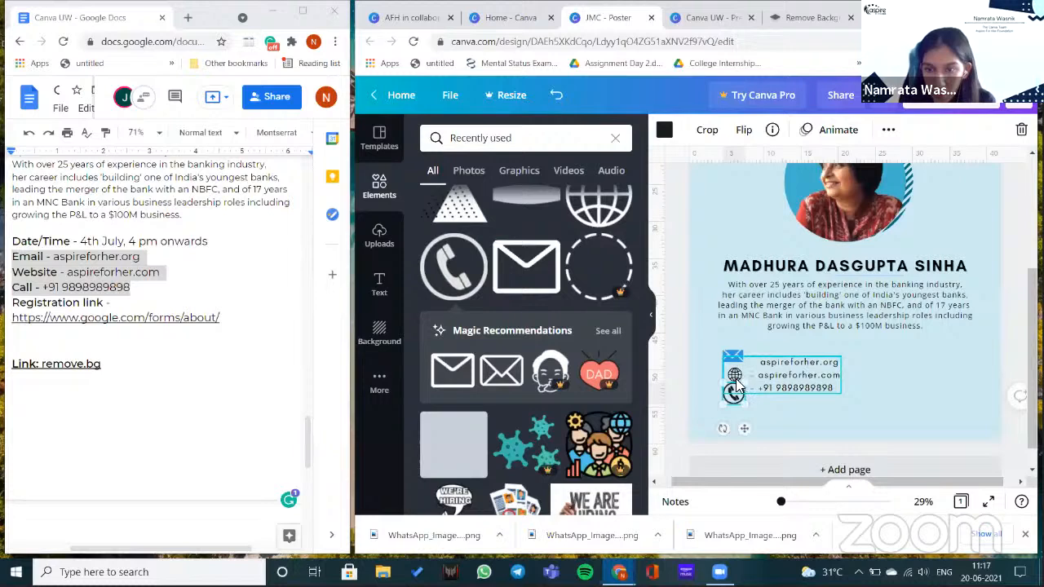
# - Shift the contact text right and replace the blue envelope with an outline envelope above the globe
pyautogui.click(736, 365)
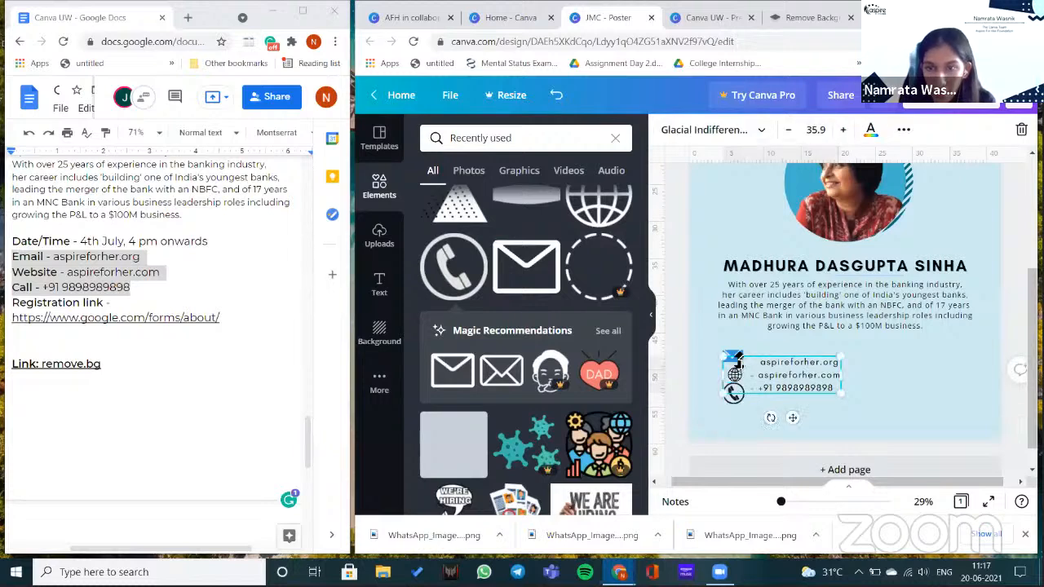
pyautogui.moveTo(778, 369); pyautogui.dragTo(818, 369)
pyautogui.click(735, 374)
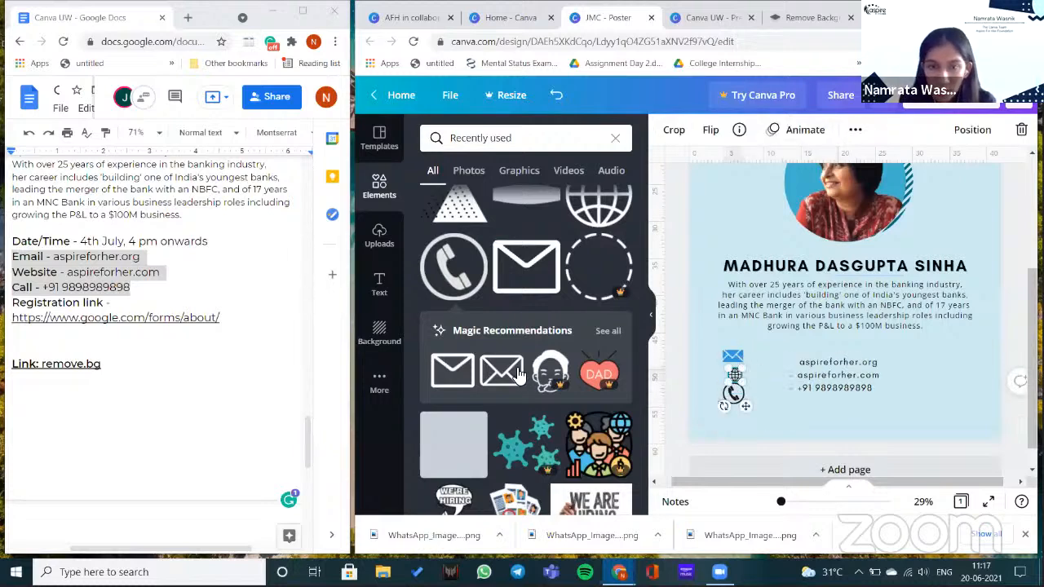
pyautogui.click(738, 374)
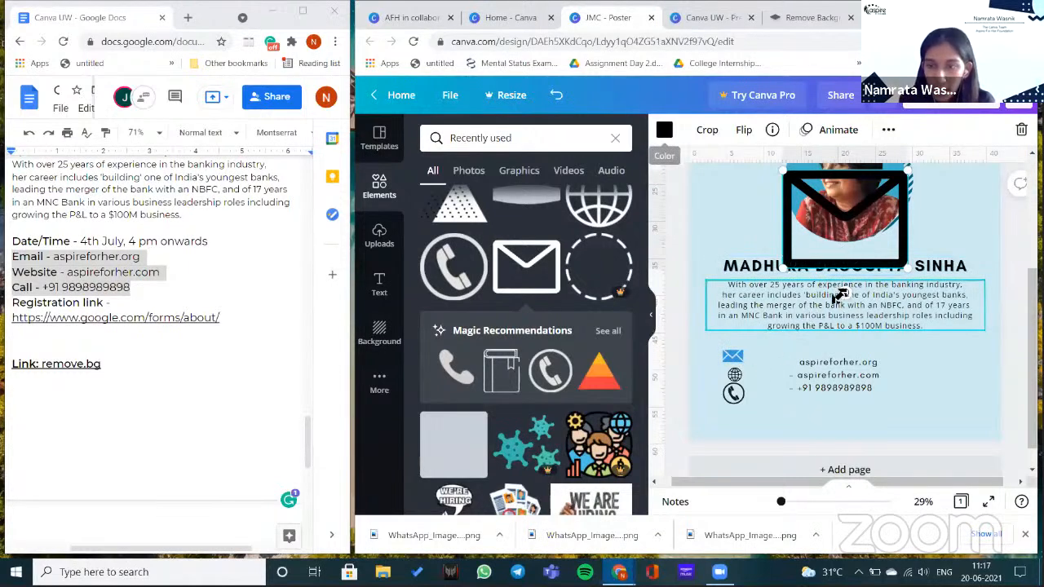
pyautogui.press('Delete')
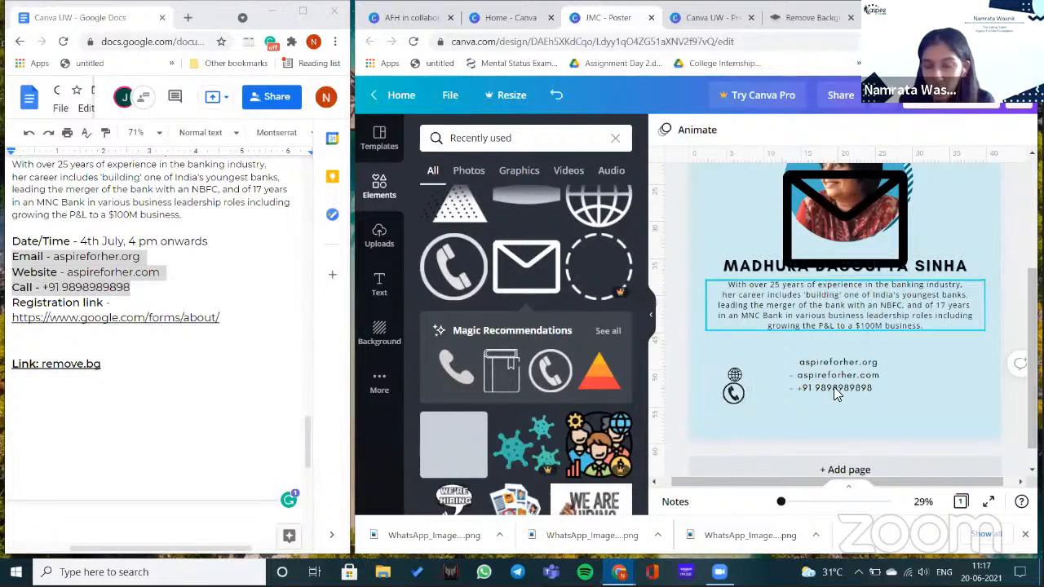
pyautogui.moveTo(810, 385); pyautogui.dragTo(734, 359)
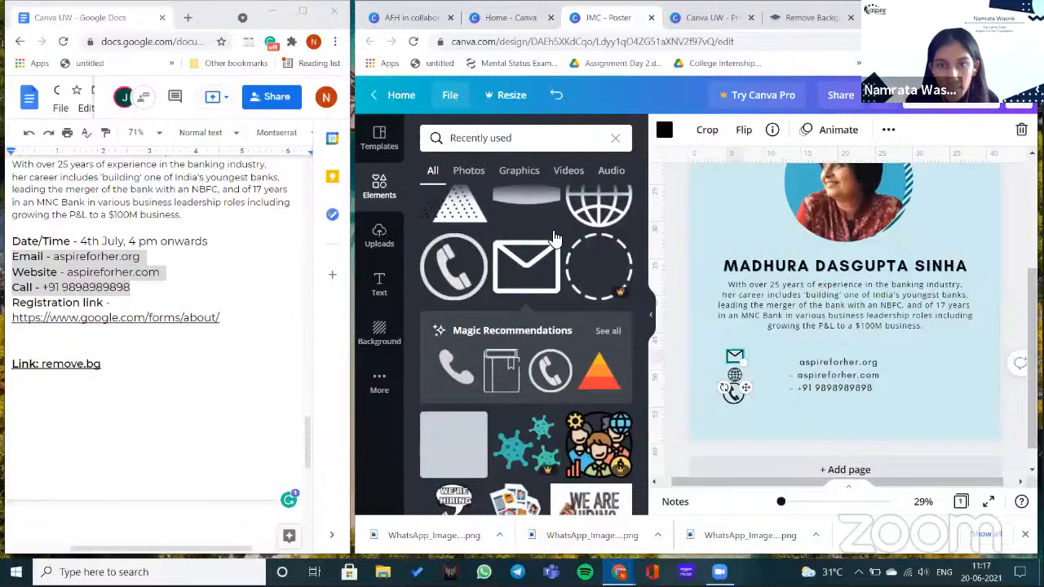
# - Turn the page rulers back on from the File options
pyautogui.hotkey('shift', 'r')
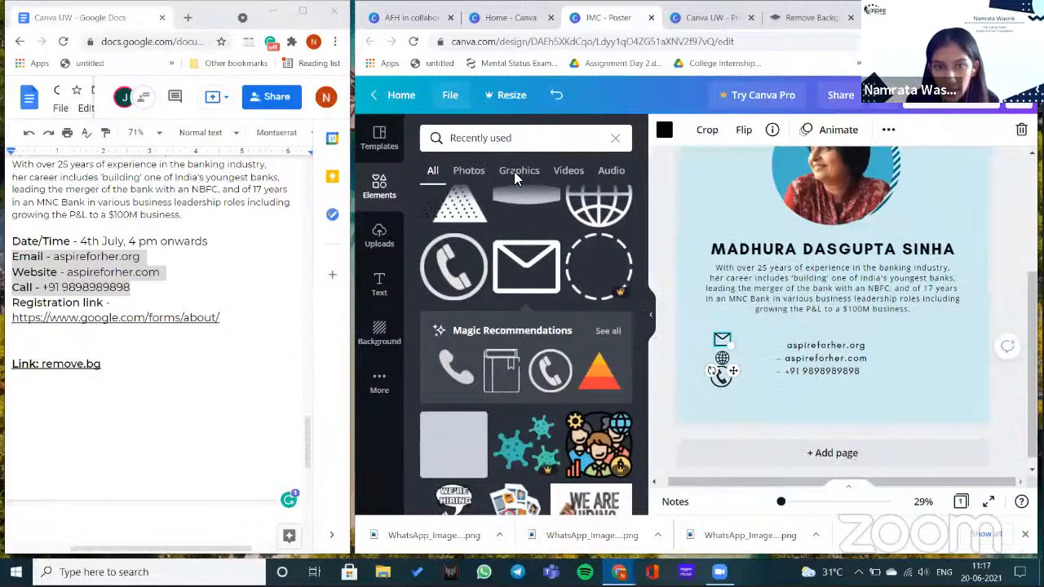
pyautogui.click(450, 95)
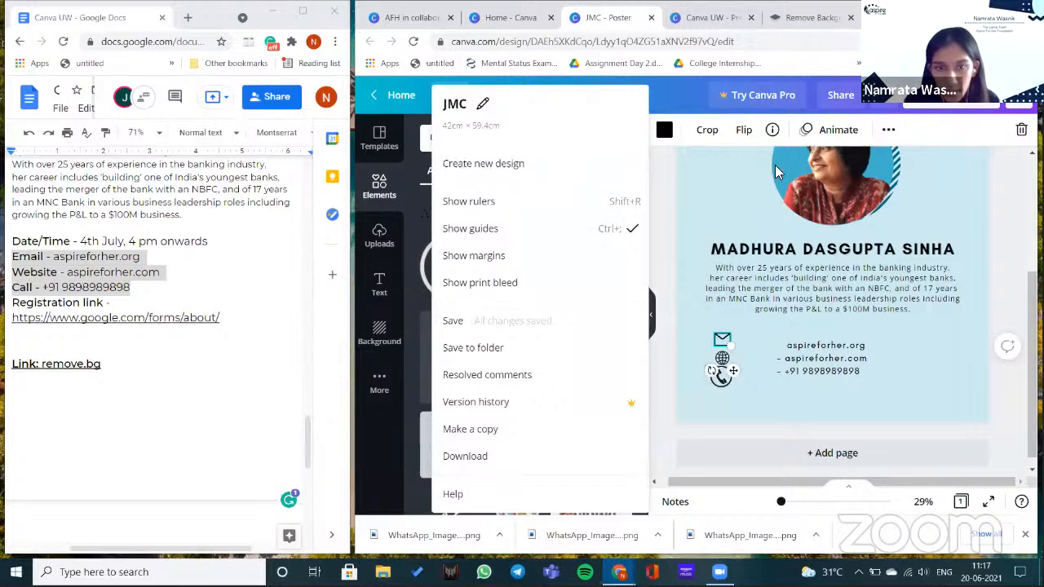
pyautogui.click(634, 231)
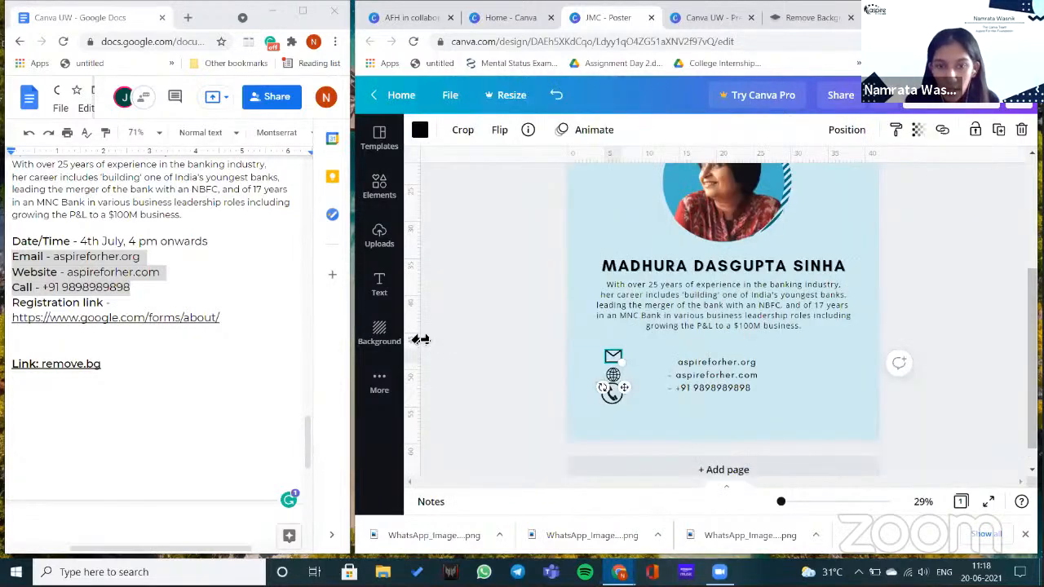
# - Add a vertical guide and align the envelope, phone and globe icons to it
pyautogui.moveTo(420, 339); pyautogui.dragTo(605, 316)
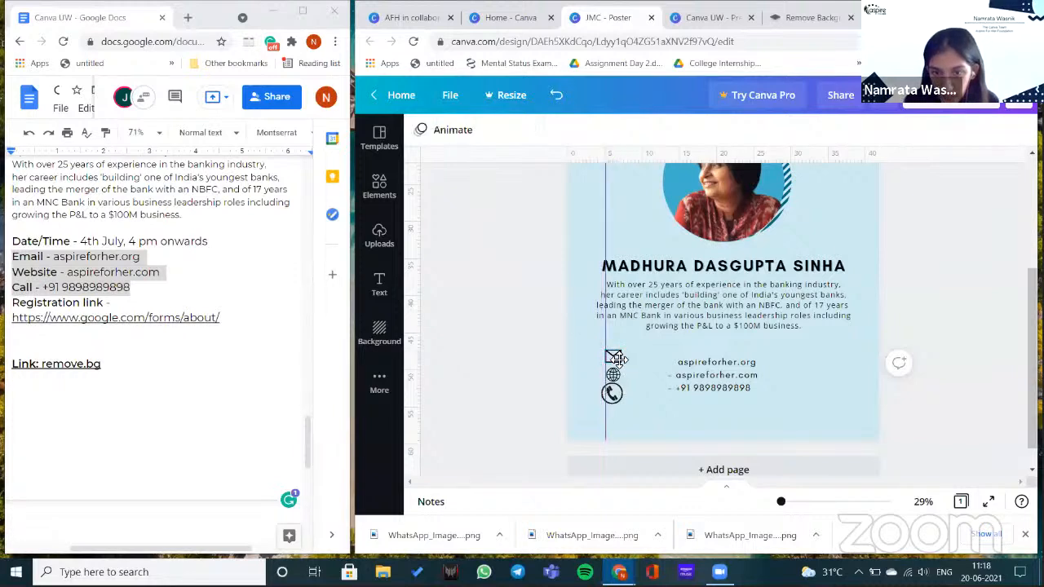
pyautogui.moveTo(619, 359); pyautogui.dragTo(637, 391)
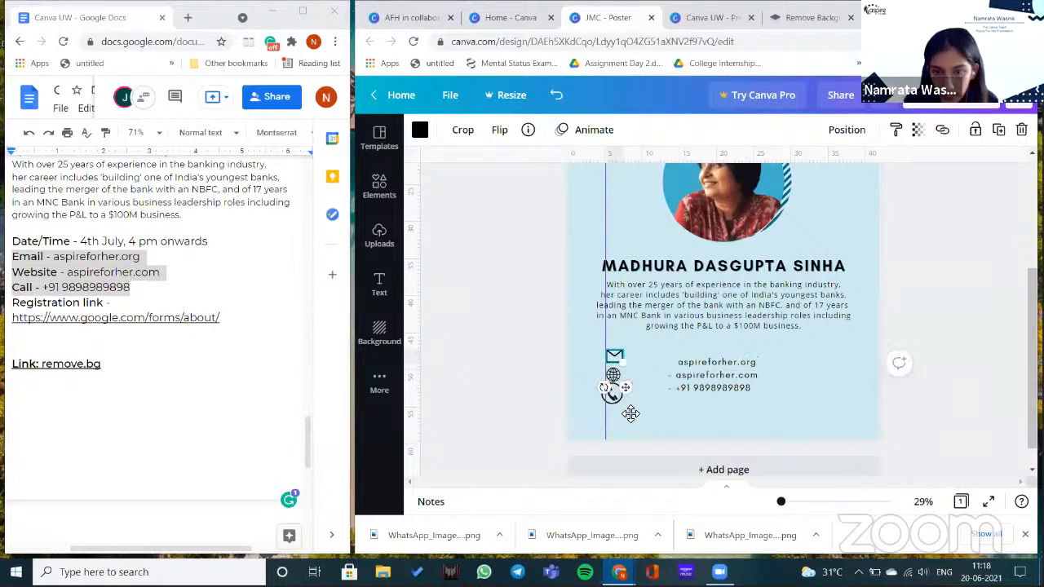
pyautogui.moveTo(625, 412); pyautogui.dragTo(629, 414)
pyautogui.moveTo(616, 376); pyautogui.dragTo(617, 381)
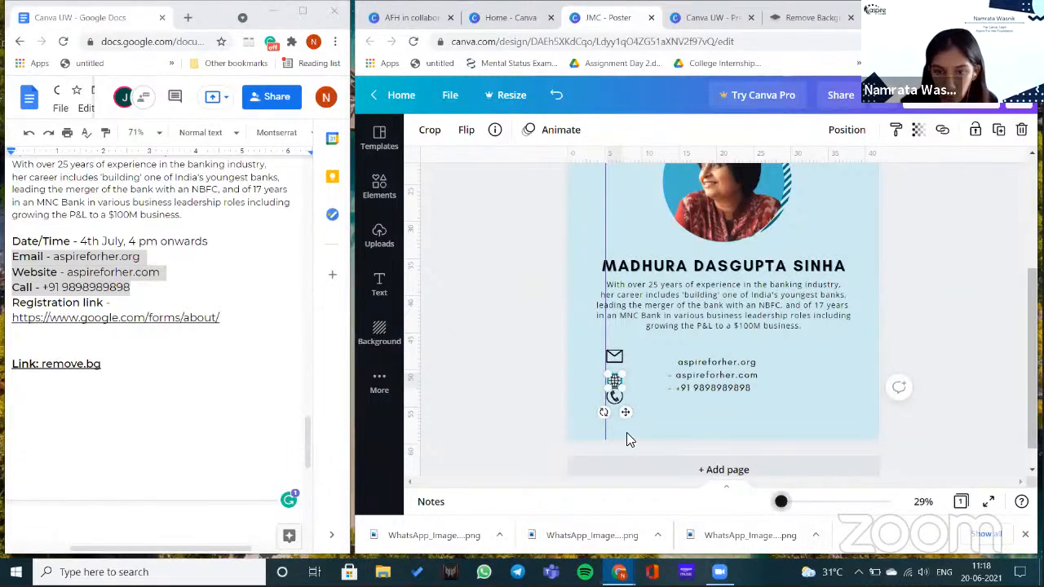
# - Move the globe icon up under the envelope and nudge it into alignment
pyautogui.scroll(2, 613, 469)
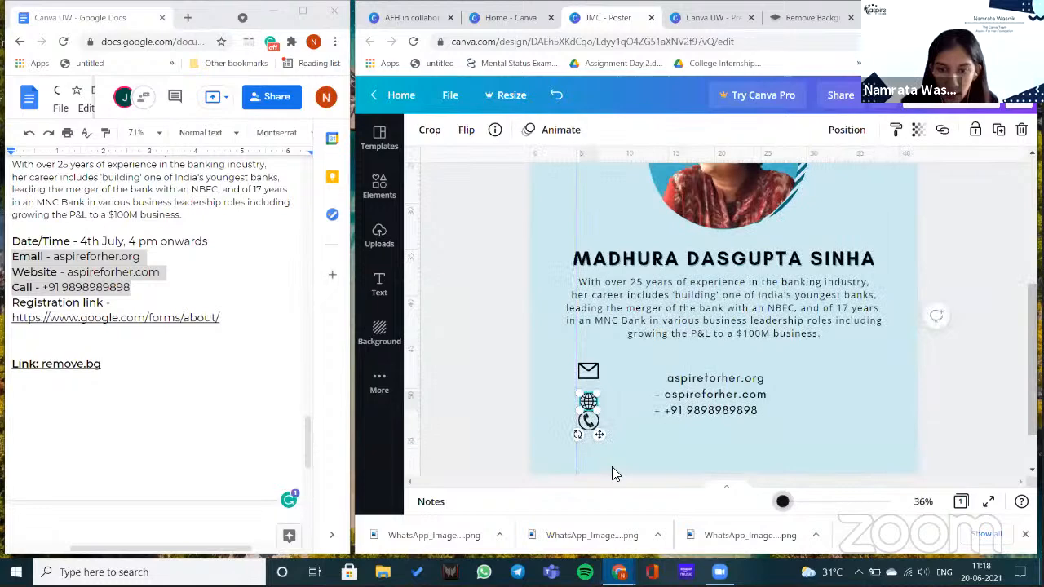
pyautogui.scroll(5, 537, 487)
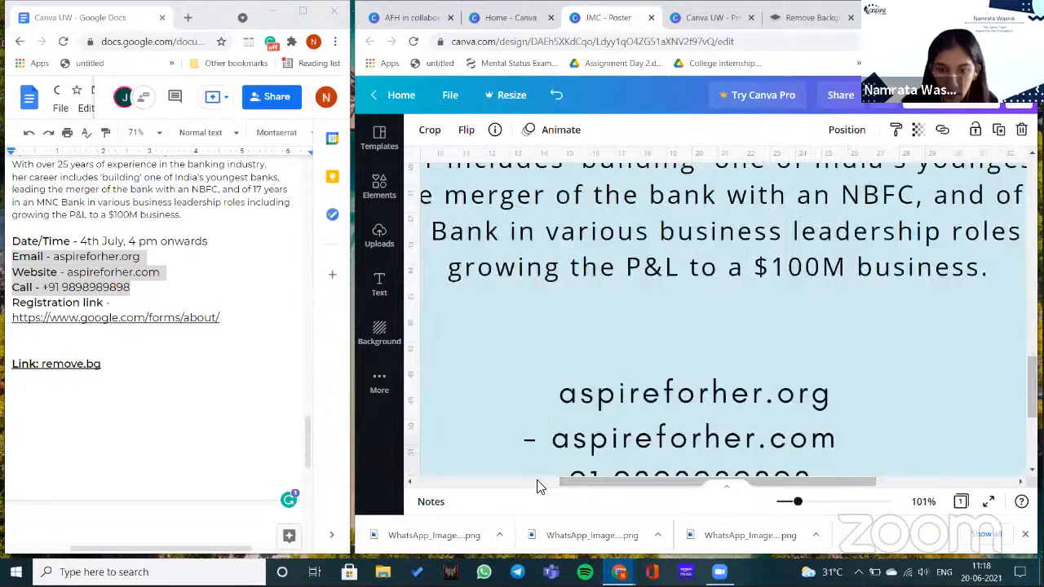
pyautogui.click(622, 367)
pyautogui.hscroll(-3, 623, 369)
pyautogui.scroll(-1, 623, 368)
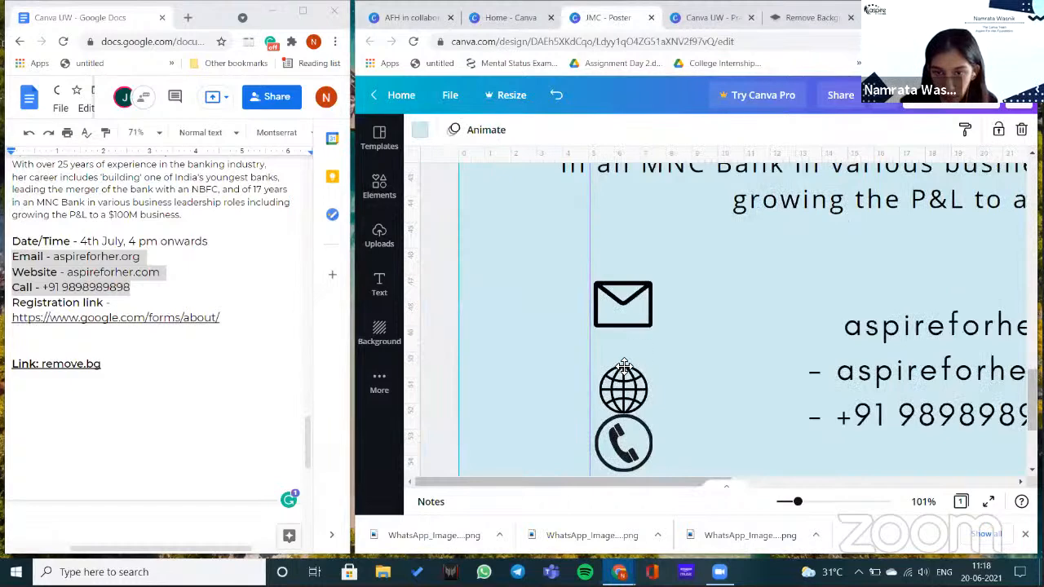
pyautogui.moveTo(623, 368); pyautogui.dragTo(623, 356)
pyautogui.hotkey('shift', 'Up')
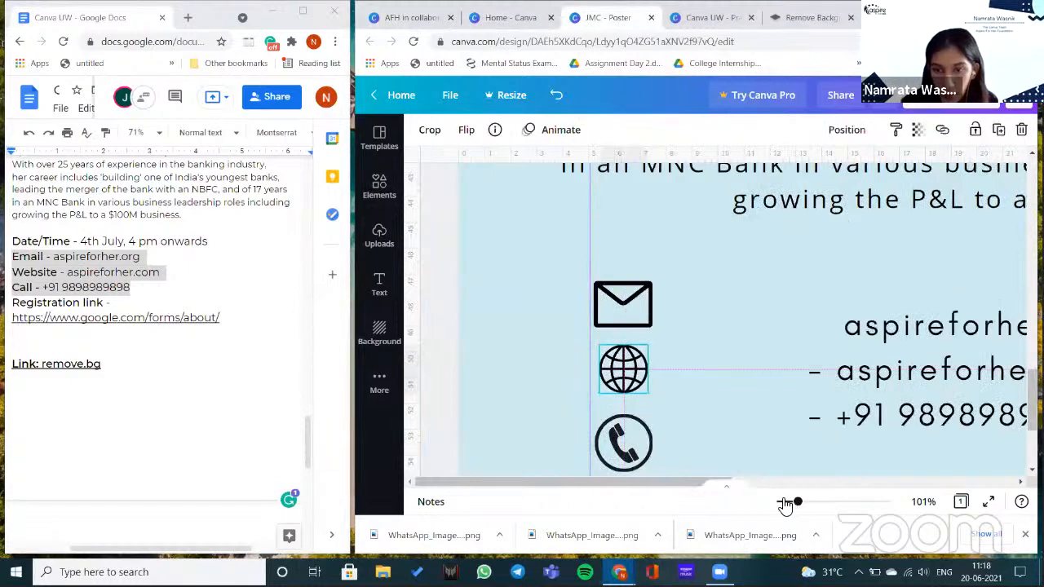
# - Move the contact text box left, right beside the icons
pyautogui.scroll(-5, 718, 357)
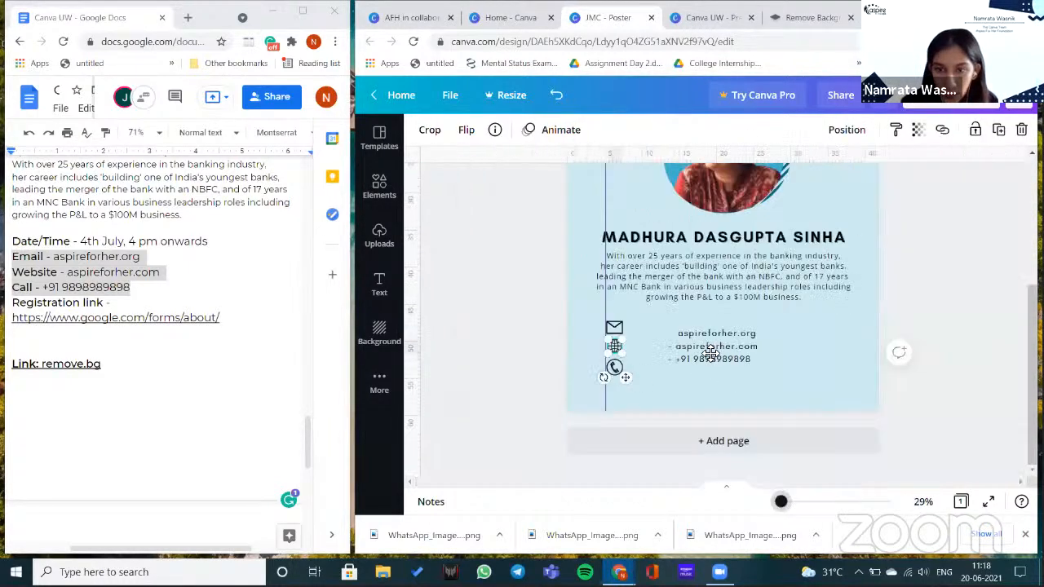
pyautogui.click(677, 349)
pyautogui.moveTo(681, 351); pyautogui.dragTo(650, 350)
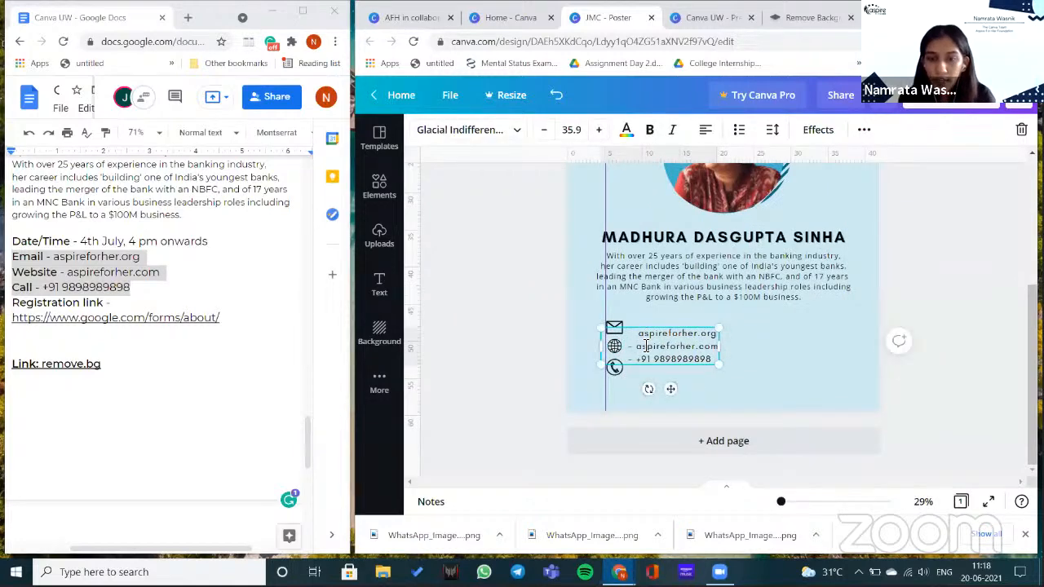
# - Widen the contact text's line spacing so each line sits level with its icon
pyautogui.write('-')
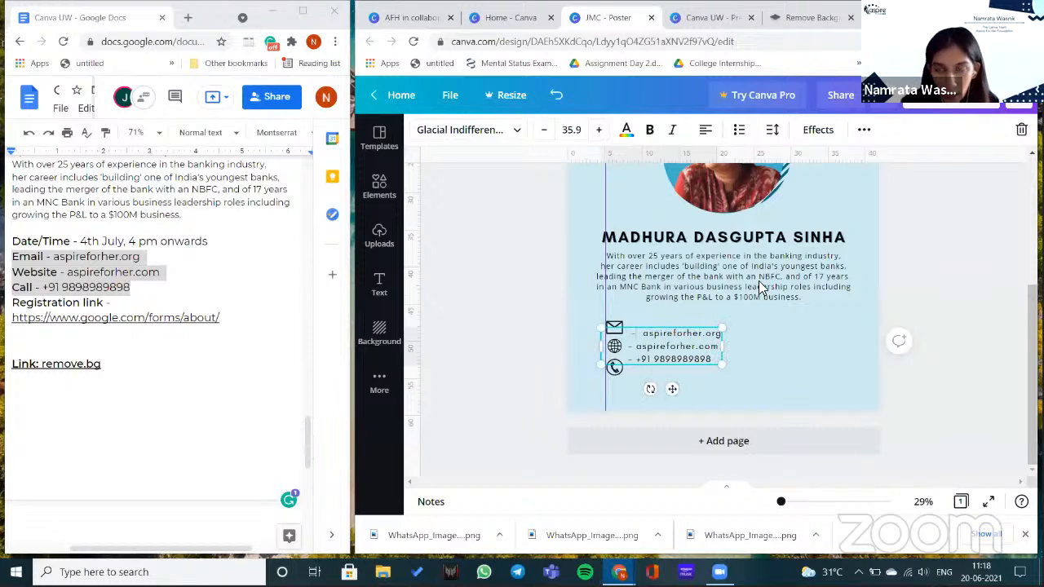
pyautogui.click(864, 130)
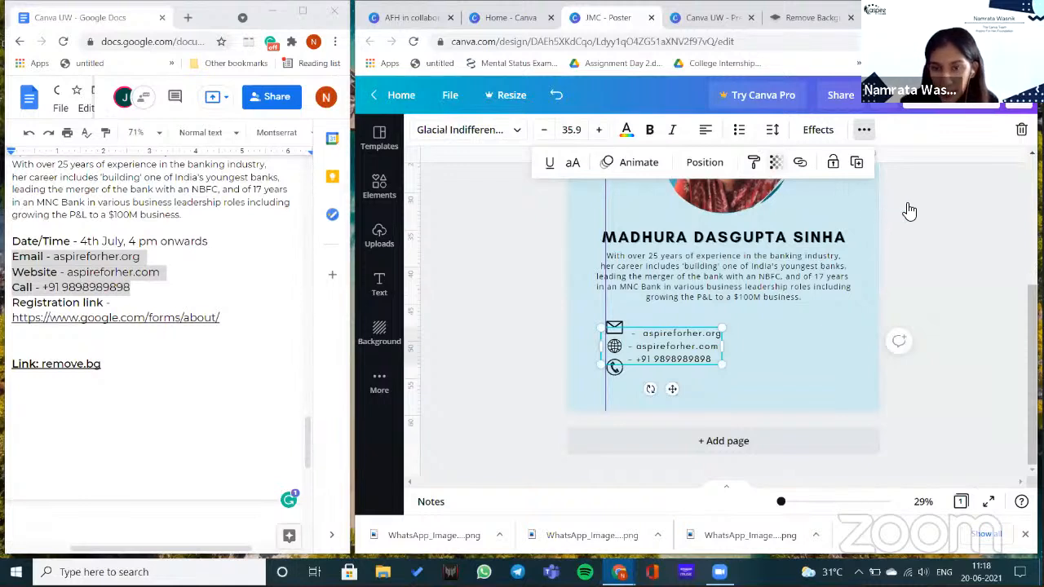
pyautogui.click(773, 130)
pyautogui.moveTo(908, 205); pyautogui.dragTo(931, 205)
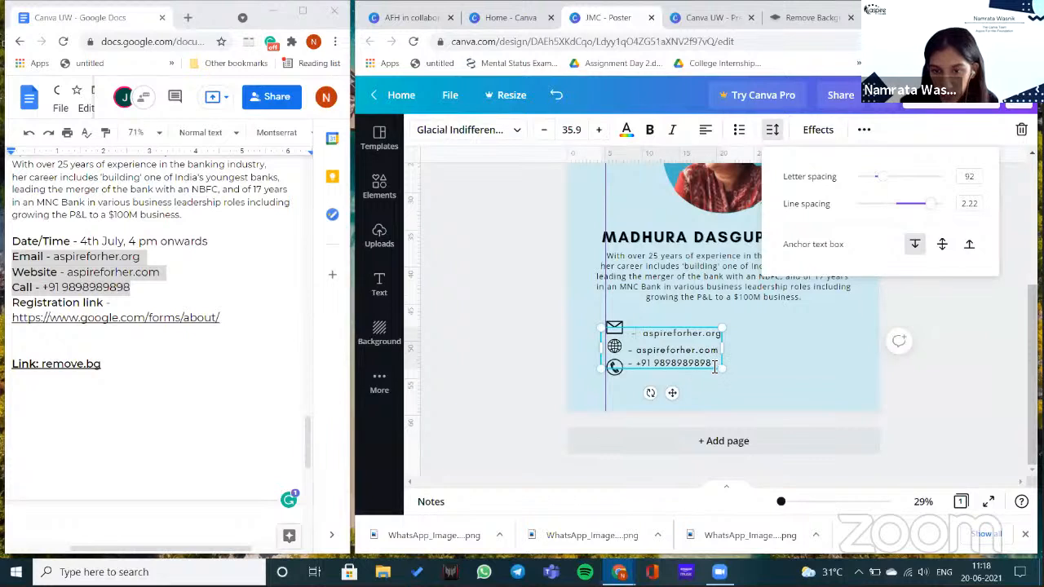
pyautogui.click(777, 137)
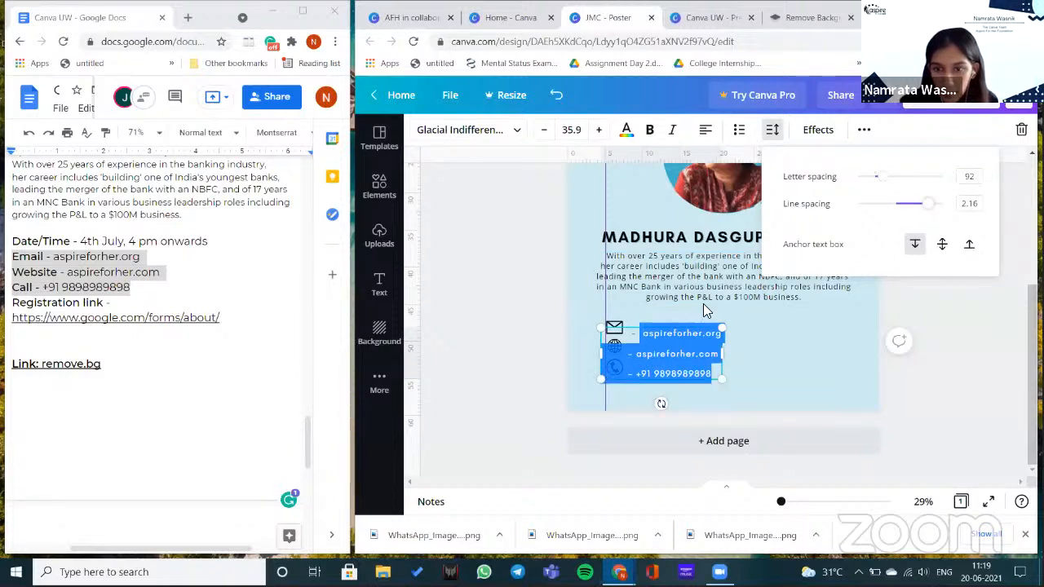
pyautogui.click(689, 358)
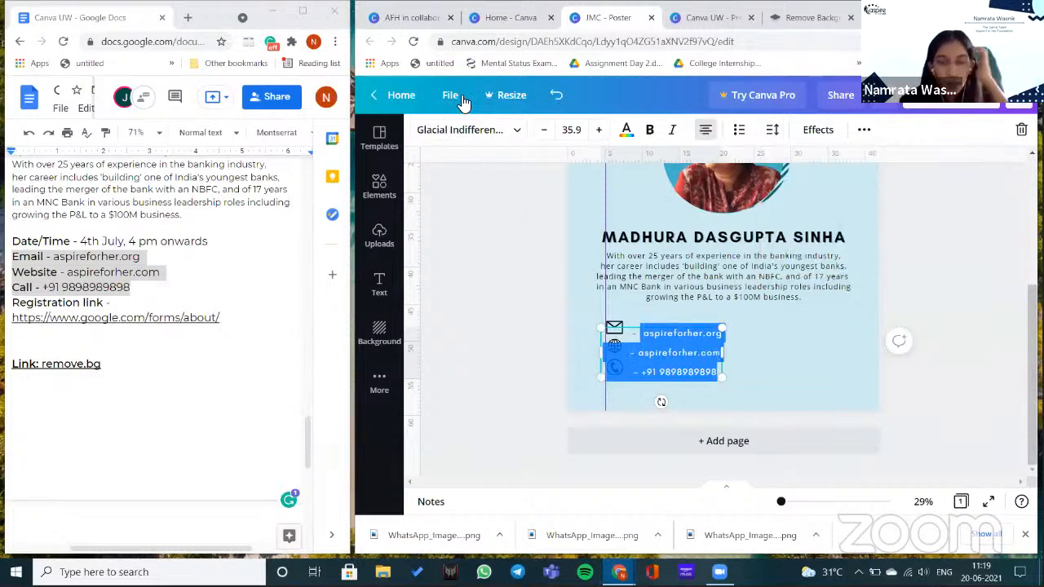
pyautogui.hotkey('ctrl', 'z')
pyautogui.hotkey('ctrl', 'z')
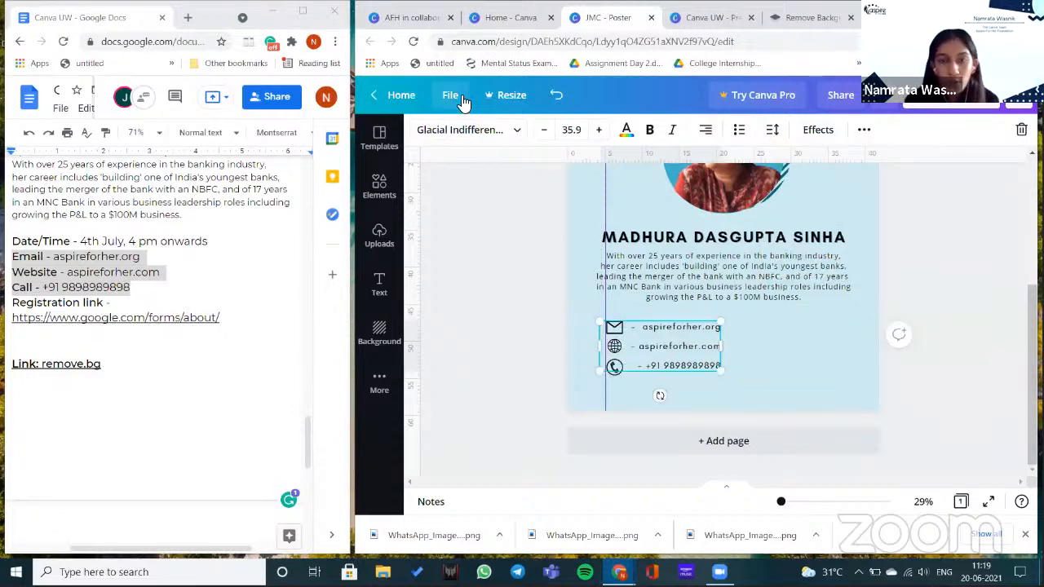
# - Toggle the rulers off and back on, then shift the contact text slightly right
pyautogui.click(462, 99)
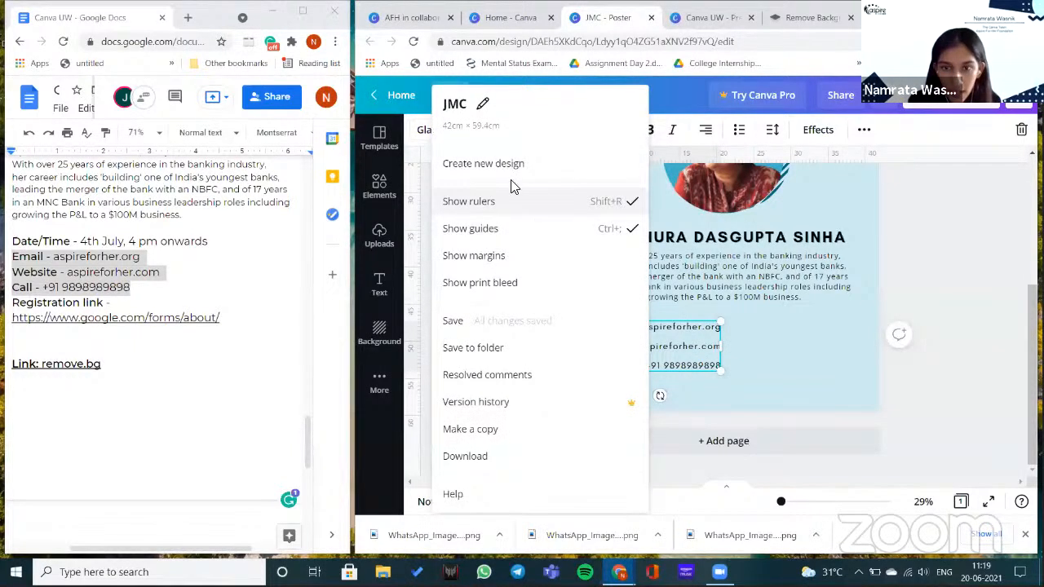
pyautogui.click(512, 190)
pyautogui.click(453, 109)
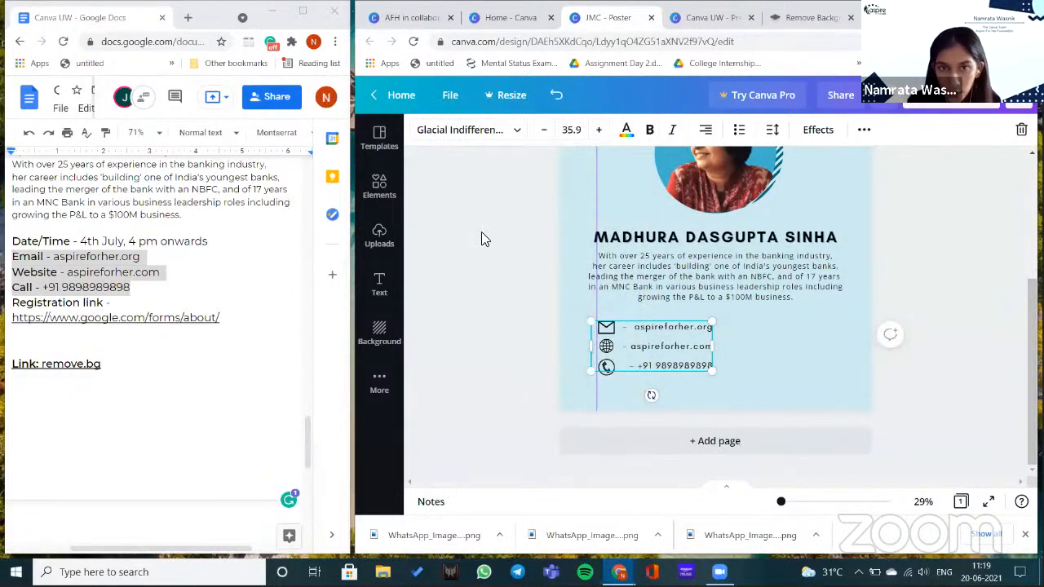
pyautogui.click(450, 94)
pyautogui.click(599, 203)
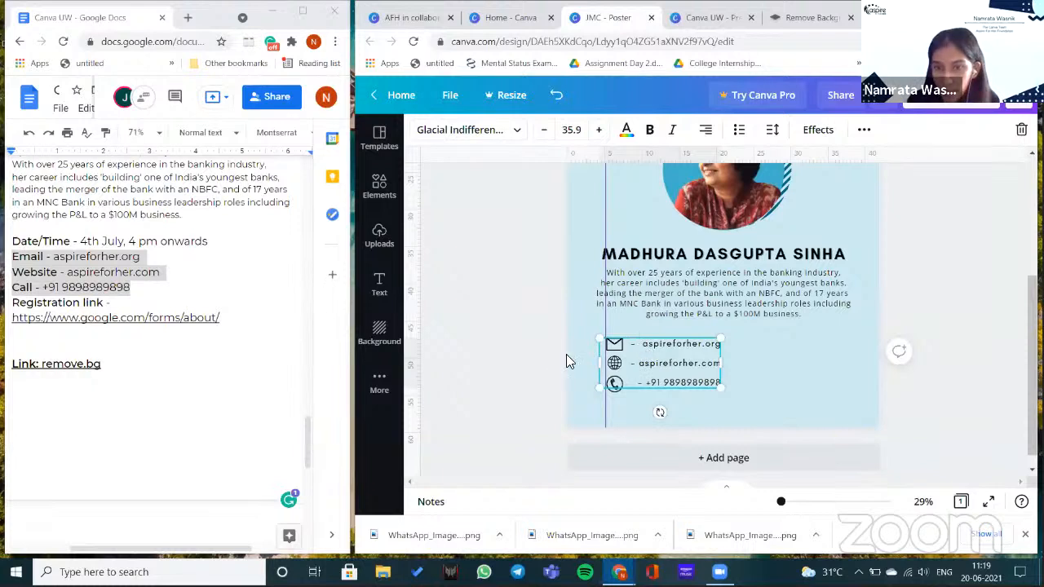
pyautogui.moveTo(639, 382); pyautogui.dragTo(641, 386)
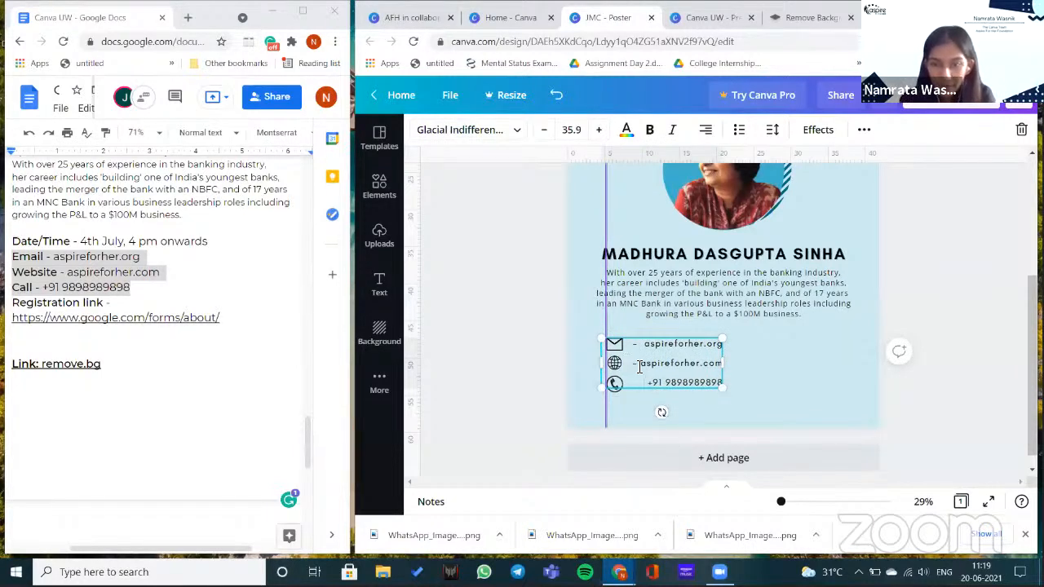
# - Delete the dashes before email and website, left-align the lines, and drag both guides off
pyautogui.click(640, 368)
pyautogui.press('BackSpace')
pyautogui.press('BackSpace')
pyautogui.click(642, 344)
pyautogui.press('BackSpace')
pyautogui.press('BackSpace')
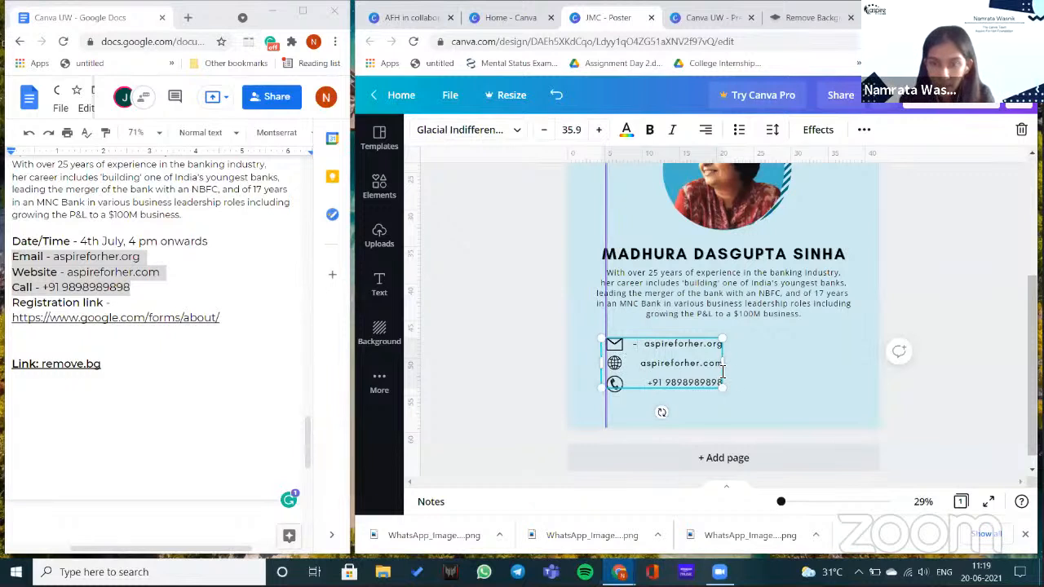
pyautogui.click(745, 370)
pyautogui.click(695, 376)
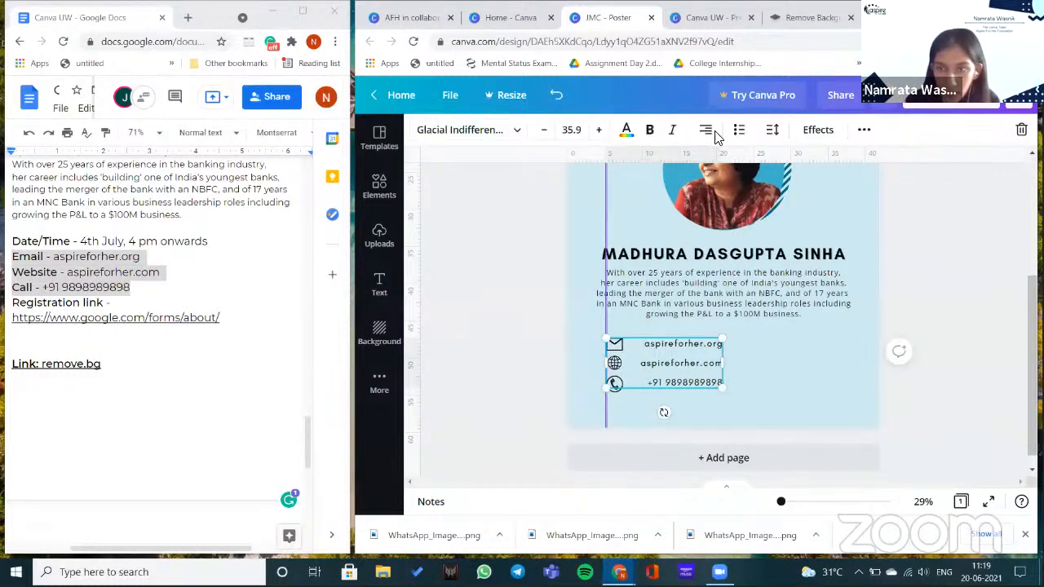
pyautogui.click(707, 132)
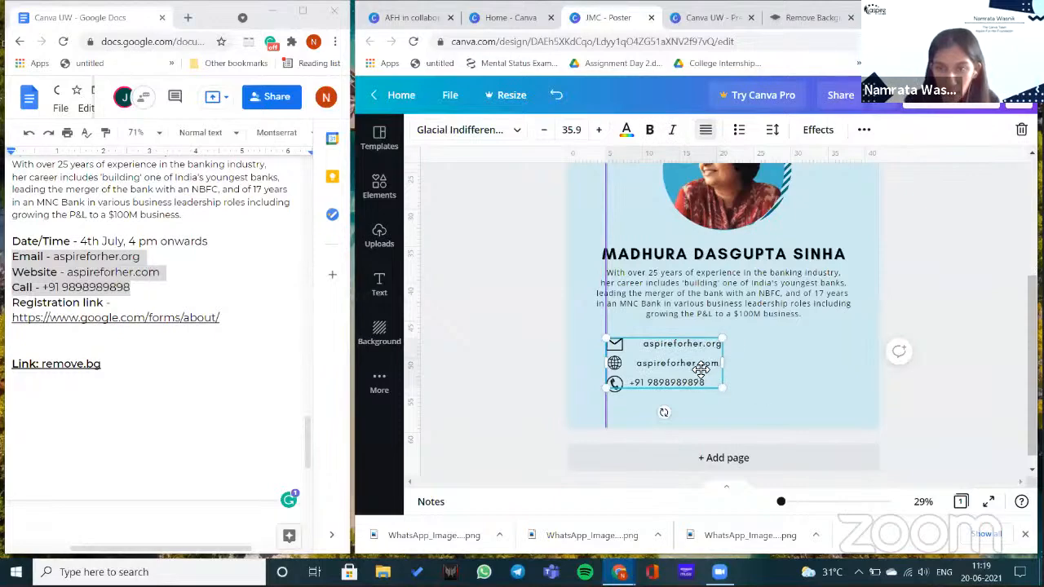
pyautogui.hotkey('ctrl', 'z')
pyautogui.hotkey('ctrl', 'z')
pyautogui.hotkey('ctrl', 'z')
pyautogui.hotkey('ctrl', 'z')
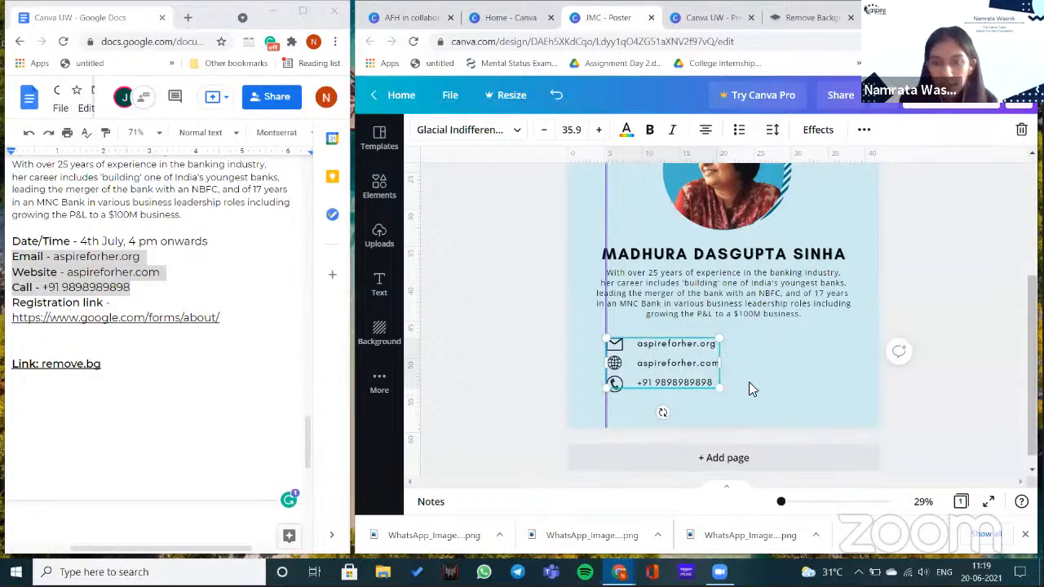
pyautogui.click(759, 387)
pyautogui.moveTo(606, 318); pyautogui.dragTo(429, 327)
pyautogui.moveTo(608, 325); pyautogui.dragTo(421, 338)
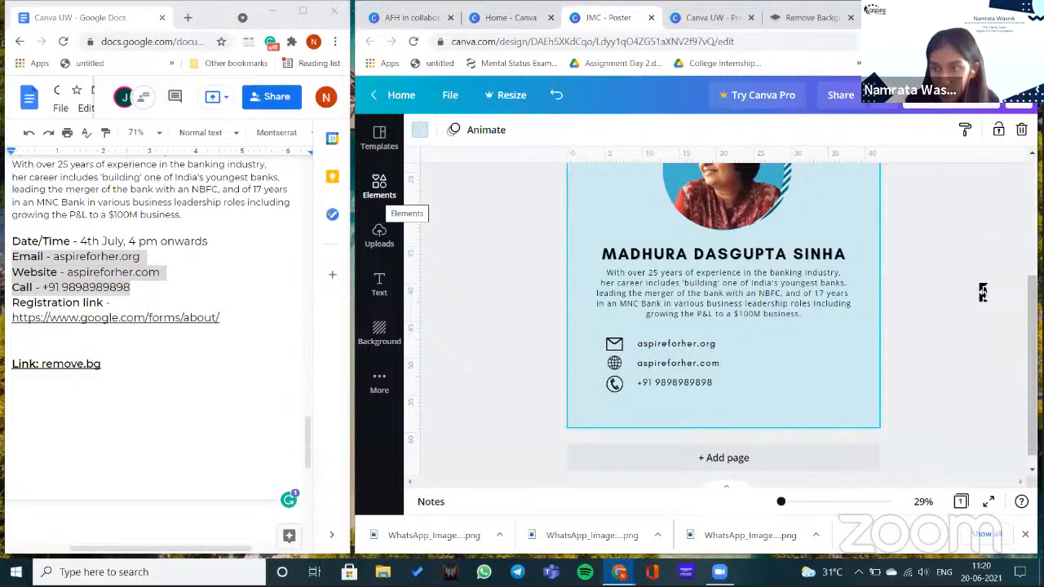
# - Shorten a vertical divider line right of the contacts and add an 'Add a heading' text box
pyautogui.moveTo(907, 361); pyautogui.dragTo(902, 360)
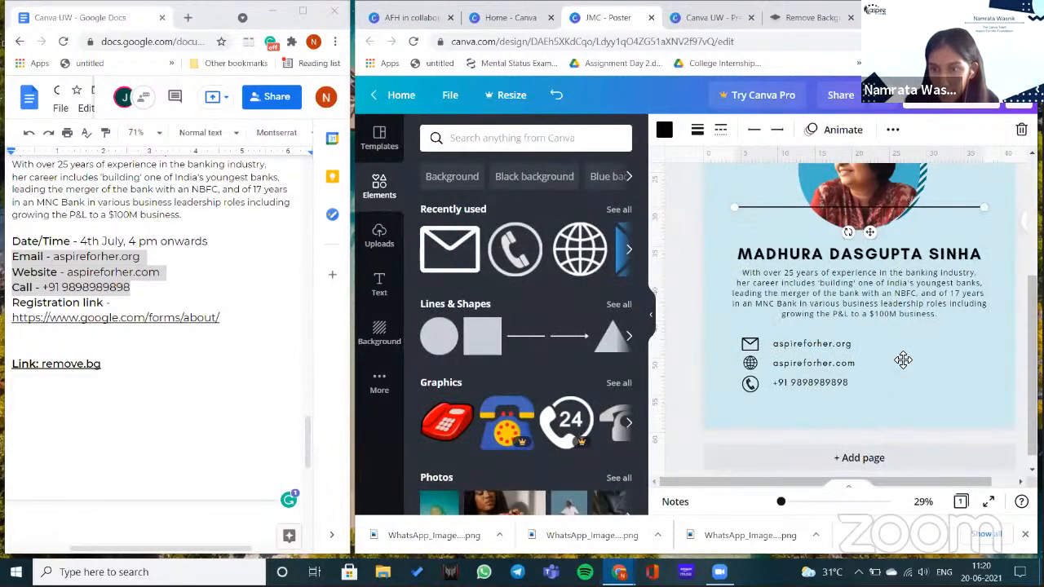
pyautogui.moveTo(876, 401); pyautogui.dragTo(878, 398)
pyautogui.moveTo(788, 489); pyautogui.dragTo(818, 487)
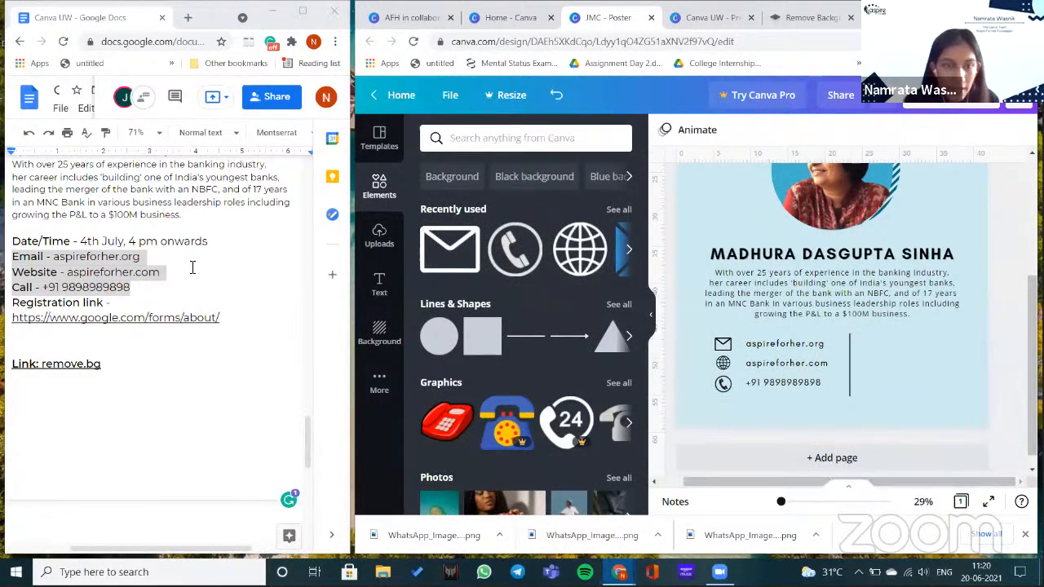
pyautogui.click(380, 278)
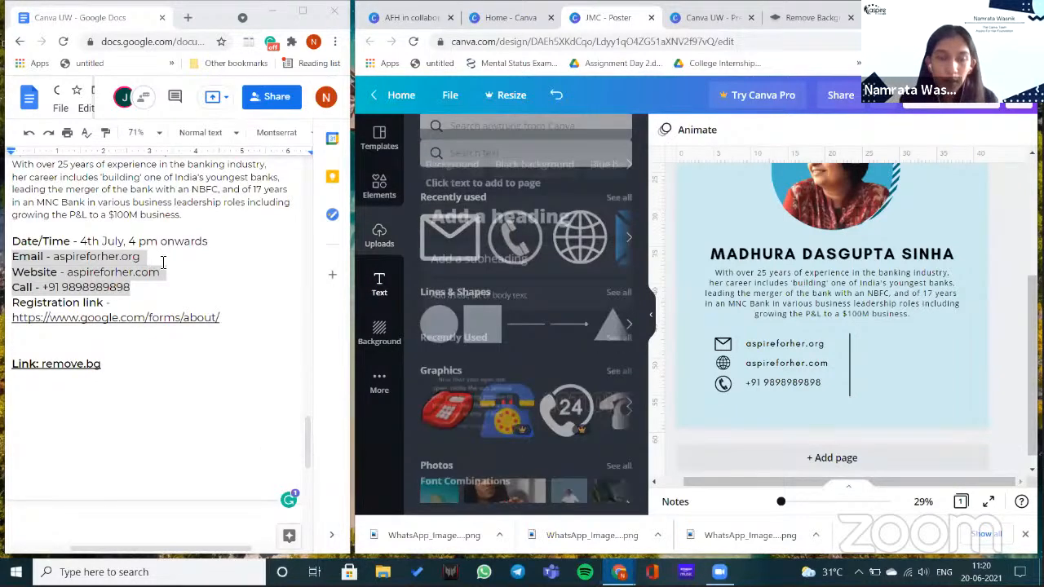
pyautogui.click(500, 201)
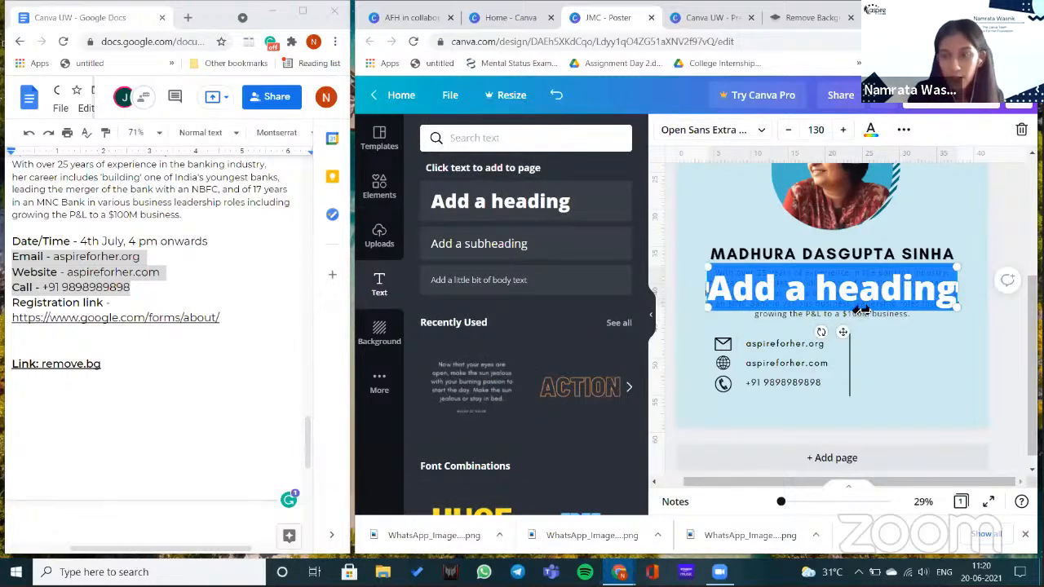
# - Type '4' in the heading and set it to a large size of about 244
pyautogui.write('4')
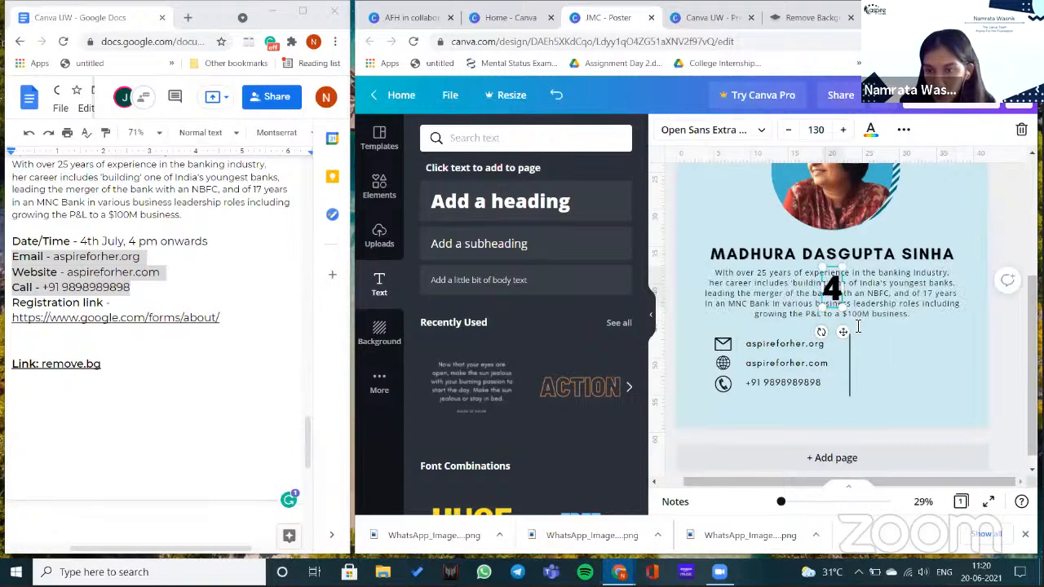
pyautogui.moveTo(859, 356); pyautogui.dragTo(890, 388)
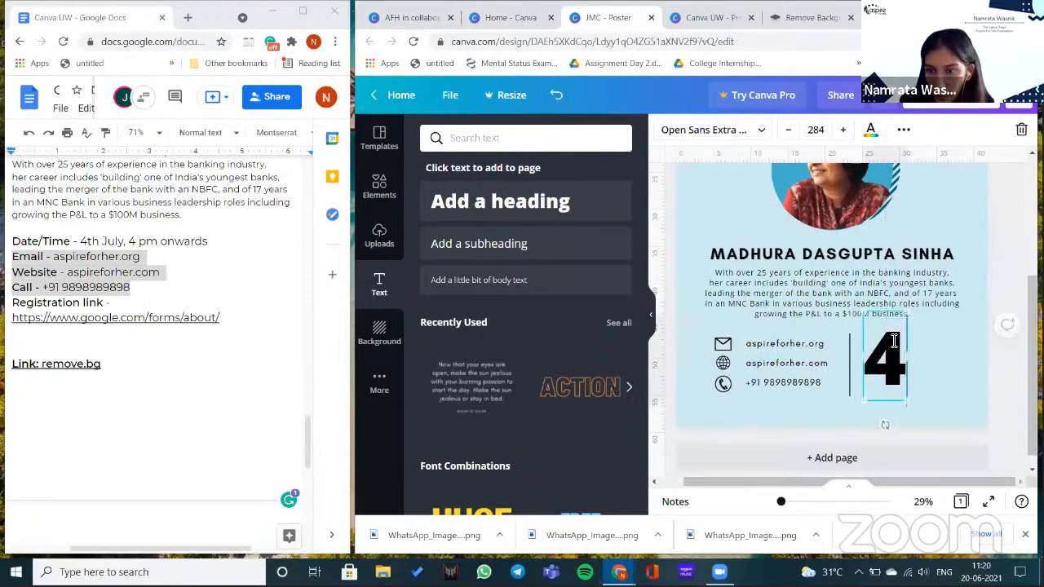
pyautogui.moveTo(906, 369); pyautogui.dragTo(913, 346)
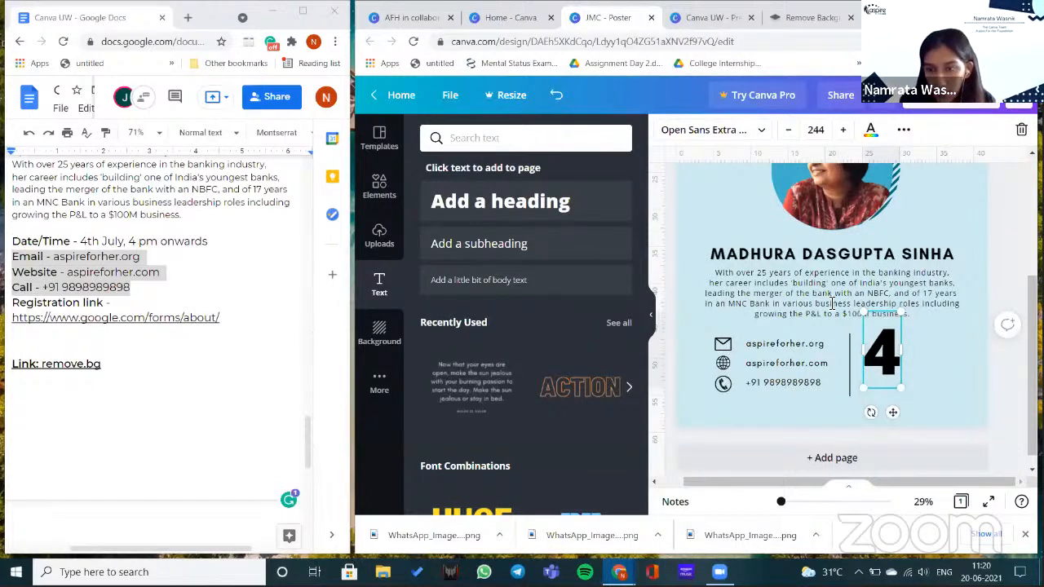
# - Add 'th July' and 'pm onwards' subheadings stacked right of the 4, pm onwards at 48.8
pyautogui.click(525, 243)
pyautogui.write('th July')
pyautogui.moveTo(942, 376); pyautogui.dragTo(930, 348)
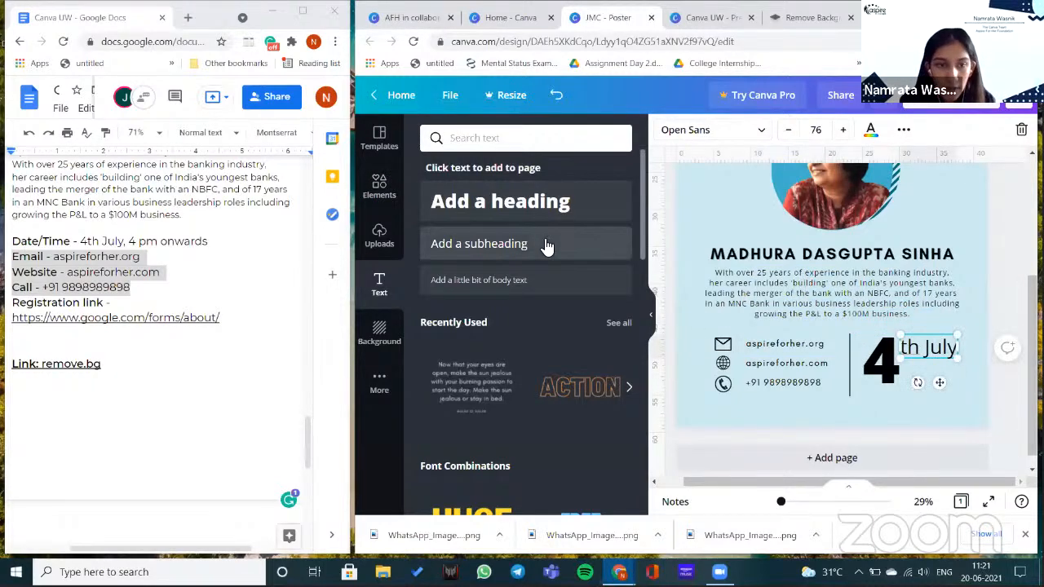
pyautogui.click(547, 246)
pyautogui.write('pm onwards')
pyautogui.moveTo(867, 296); pyautogui.dragTo(961, 367)
pyautogui.moveTo(947, 410); pyautogui.dragTo(958, 409)
# - Shrink the 4 slightly and fine-tune its position against the date text
pyautogui.click(882, 366)
pyautogui.moveTo(896, 324); pyautogui.dragTo(923, 376)
pyautogui.click(1001, 343)
pyautogui.click(938, 373)
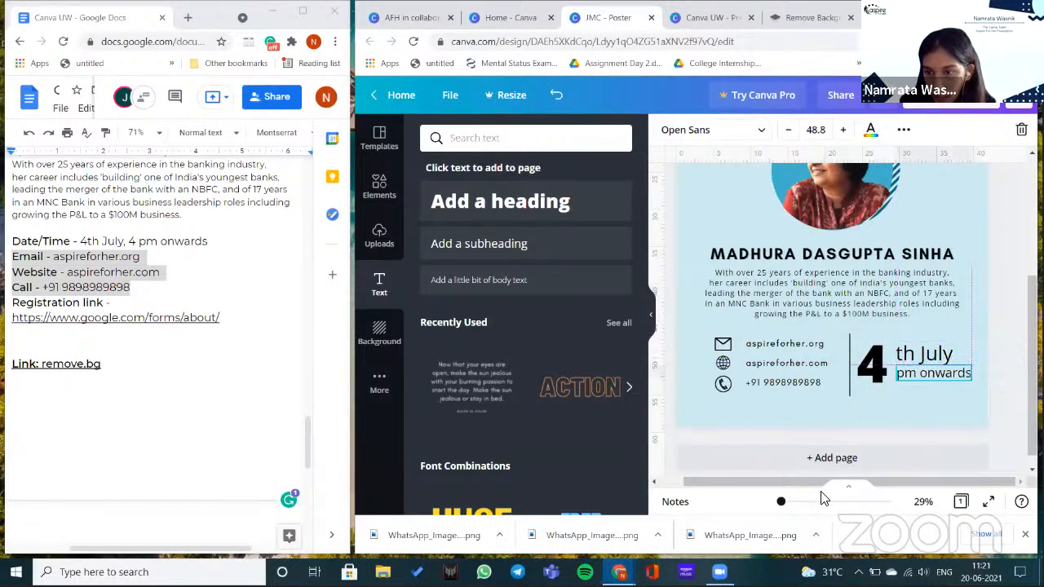
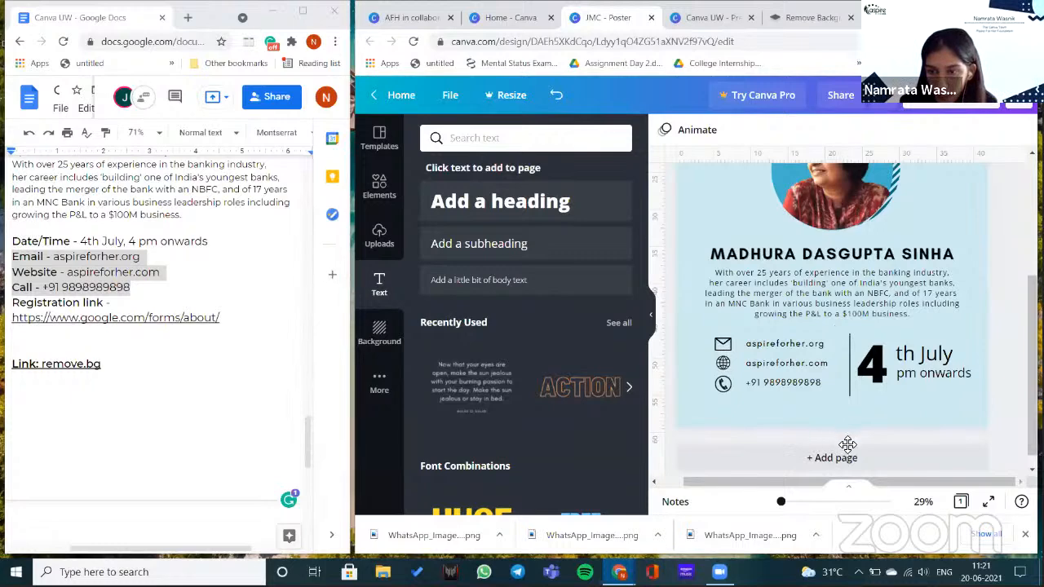
# - Paste the registration link line, move it to the poster's bottom and adjust its letter spacing
pyautogui.write('Registration link - https://www.google.com/forms/about/')
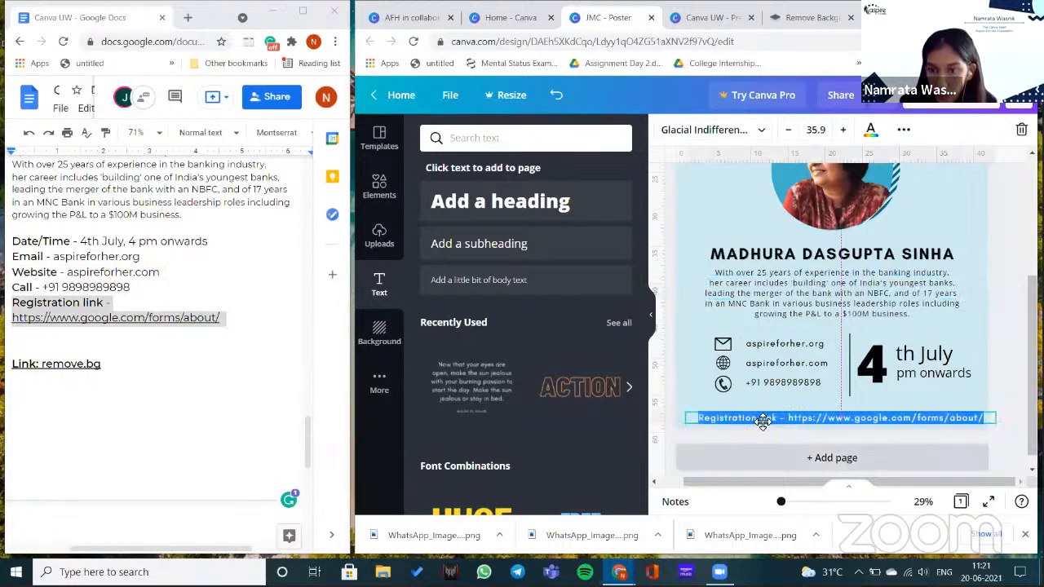
pyautogui.moveTo(760, 420); pyautogui.dragTo(750, 417)
pyautogui.click(557, 164)
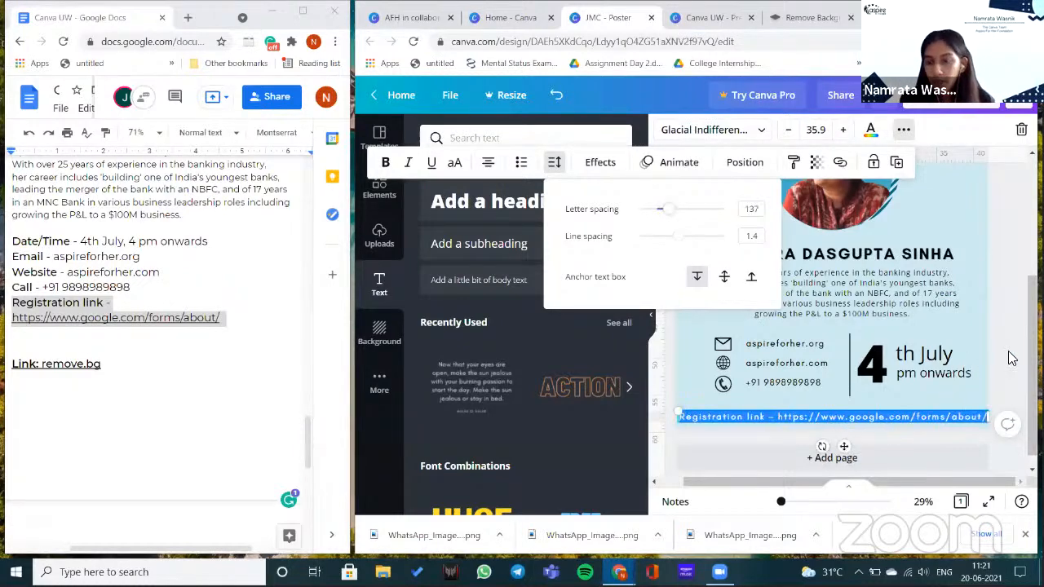
pyautogui.click(957, 403)
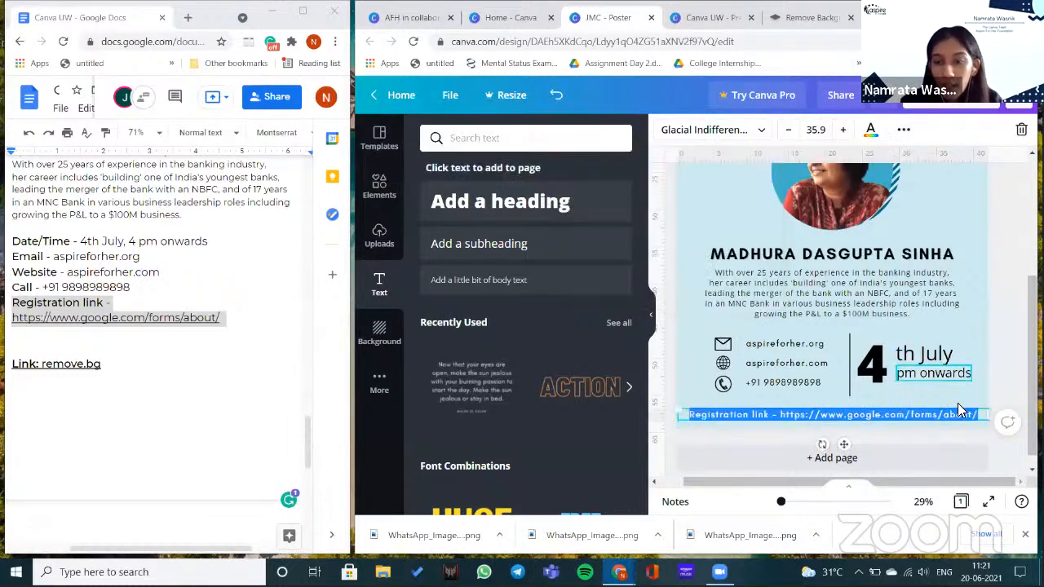
pyautogui.press('Escape')
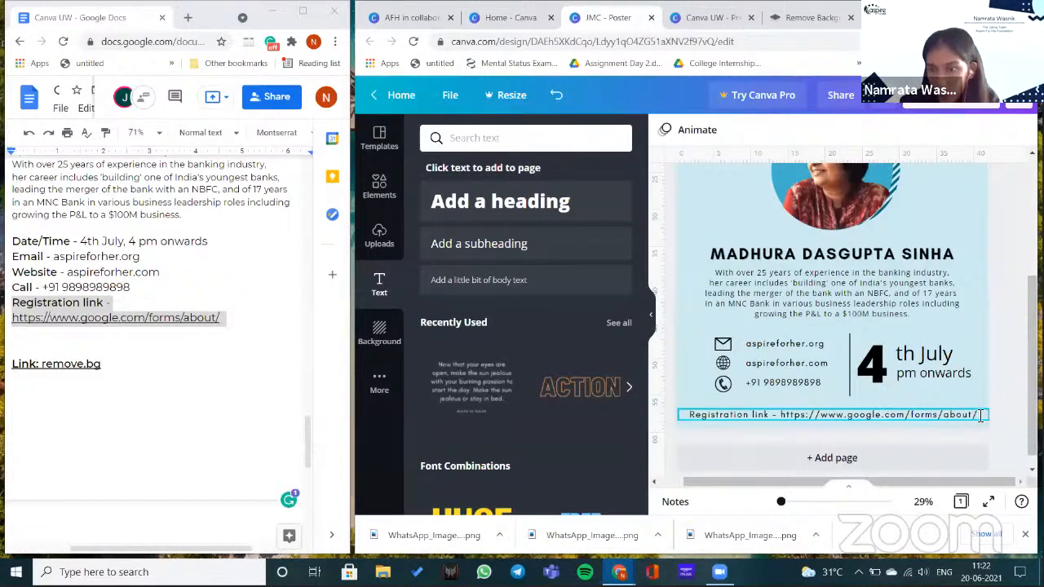
pyautogui.click(787, 415)
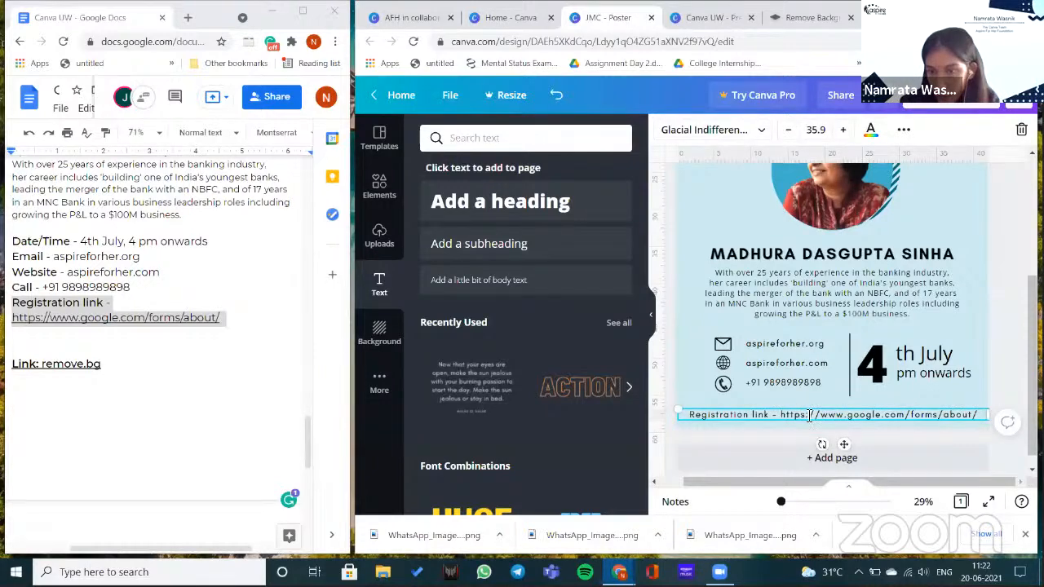
# - Link the registration line's URL to the Google Forms page, then zoom out to the whole poster
pyautogui.doubleClick(808, 414)
pyautogui.rightClick(863, 414)
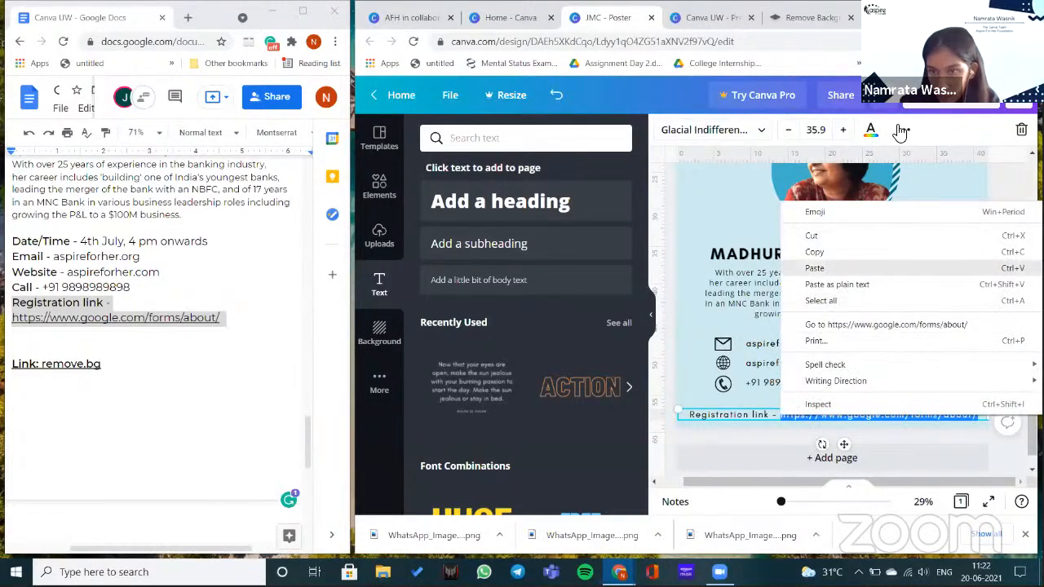
pyautogui.click(864, 252)
pyautogui.click(904, 129)
pyautogui.click(840, 162)
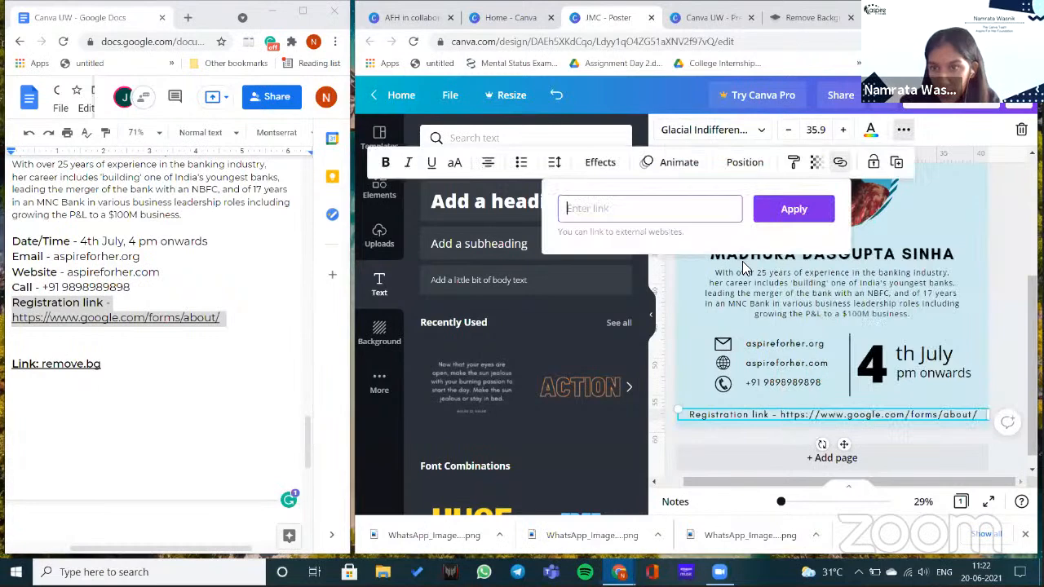
pyautogui.rightClick(696, 207)
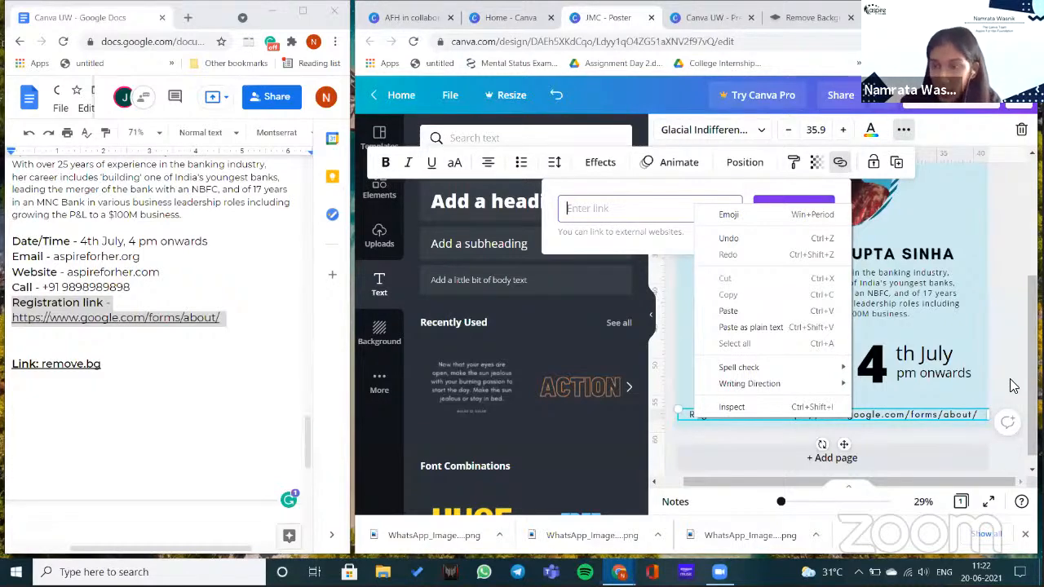
pyautogui.click(934, 421)
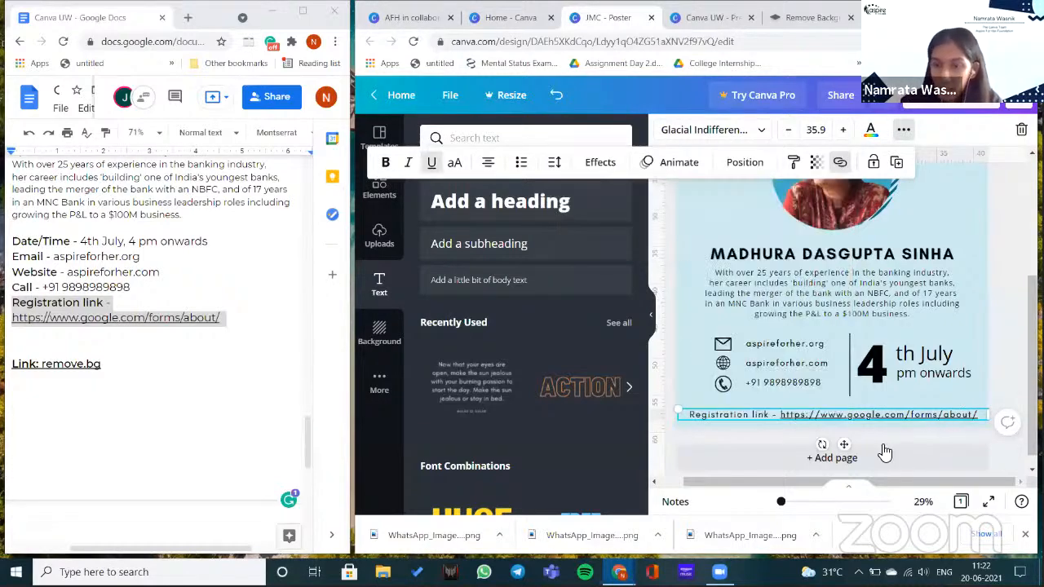
pyautogui.click(781, 502)
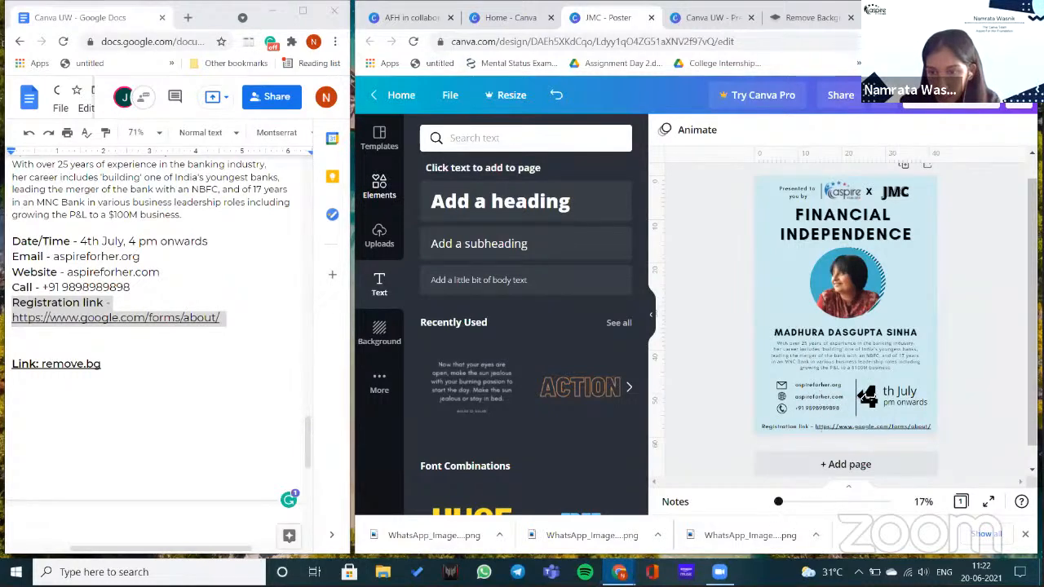
# - Add a blue rectangle for the bottom band and set the zoom to 29%
pyautogui.press('r')
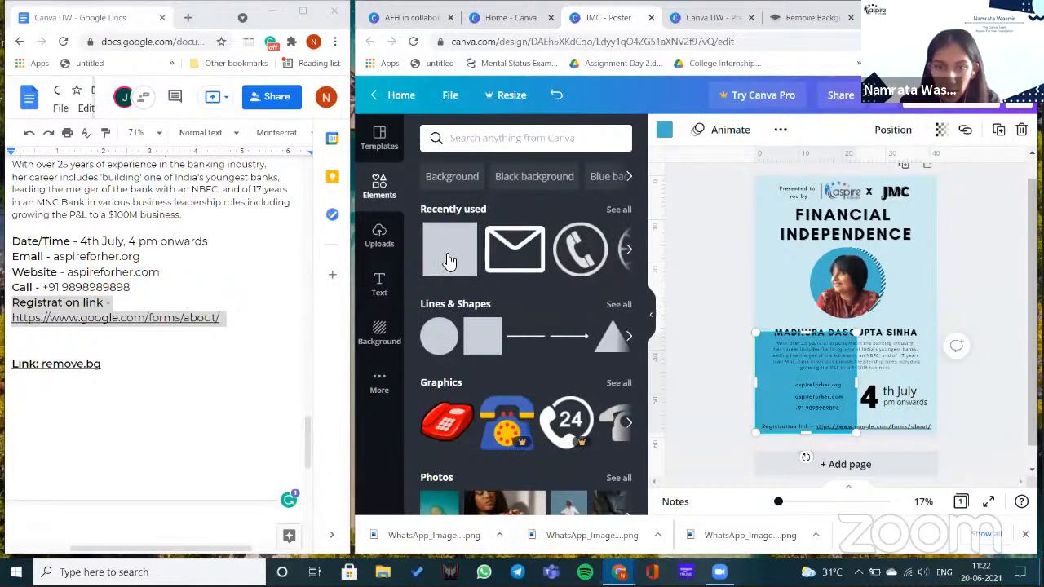
pyautogui.click(781, 502)
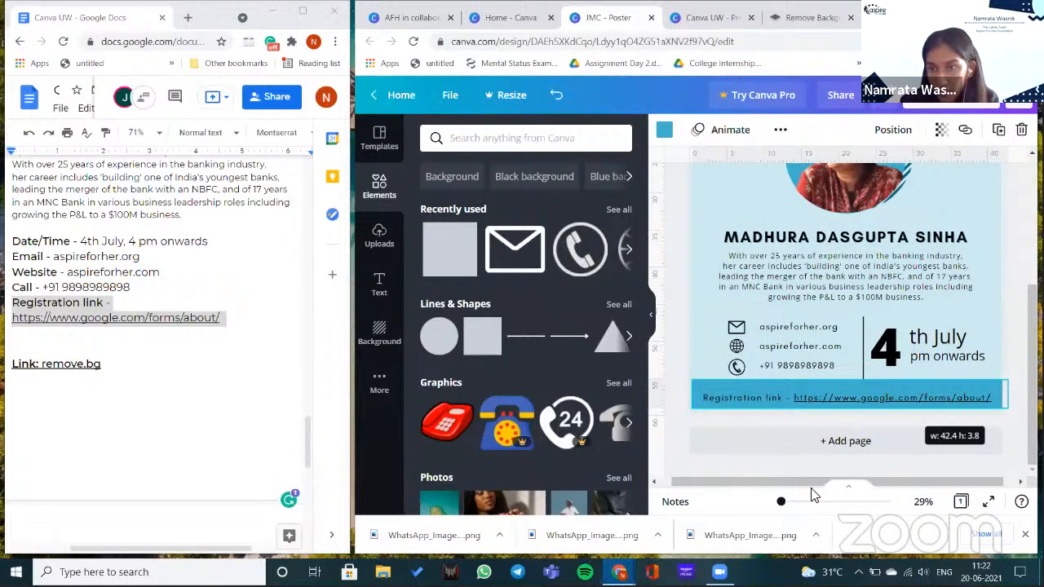
pyautogui.scroll(3, 805, 441)
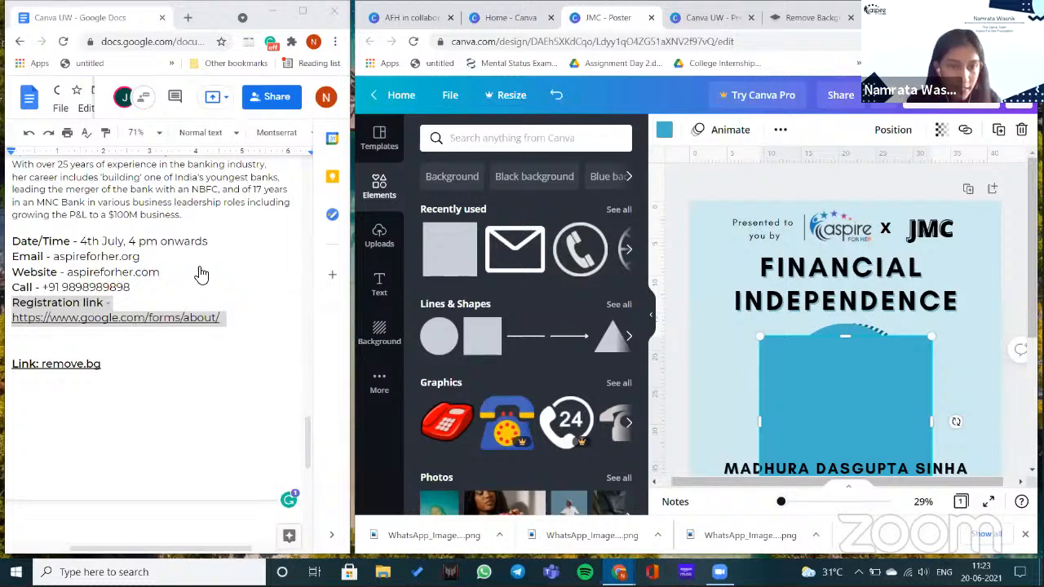
pyautogui.scroll(-2, 774, 408)
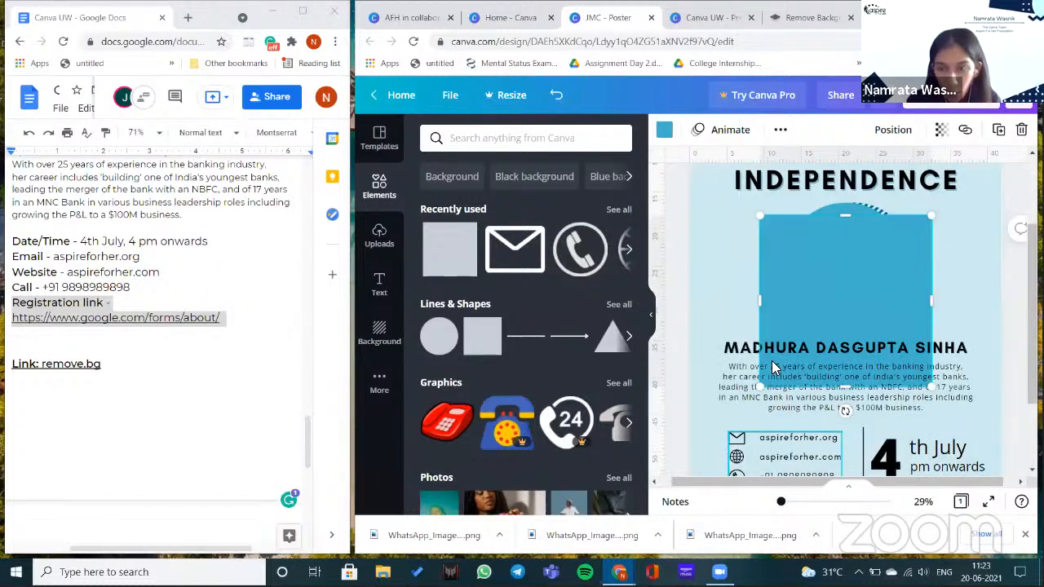
pyautogui.scroll(-2, 706, 341)
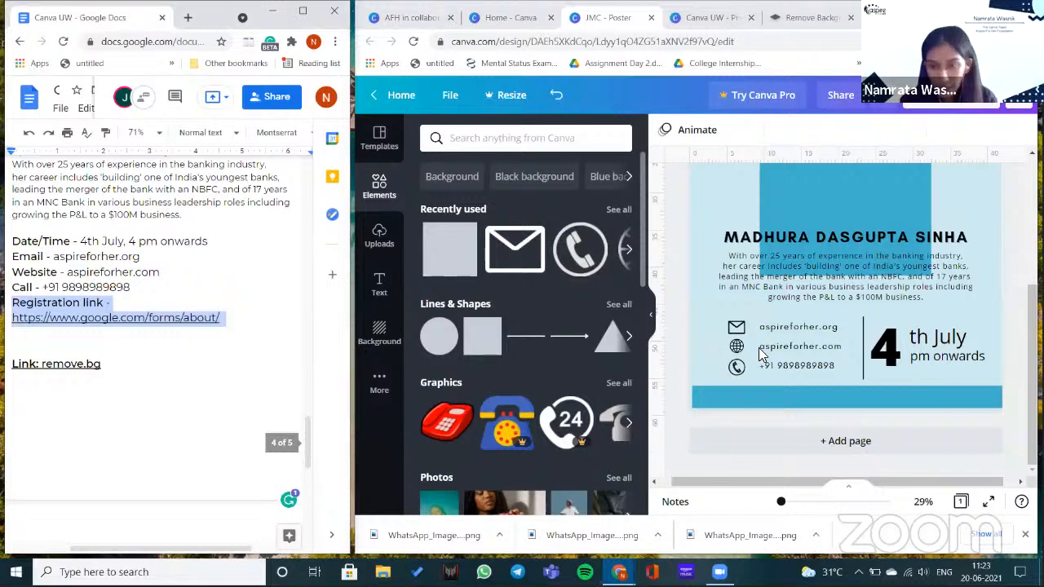
pyautogui.click(855, 325)
# - Paste the registration line into the blue bottom band and widen it to fit one row
pyautogui.write('Registration link - https://www.google.com/forms/about/')
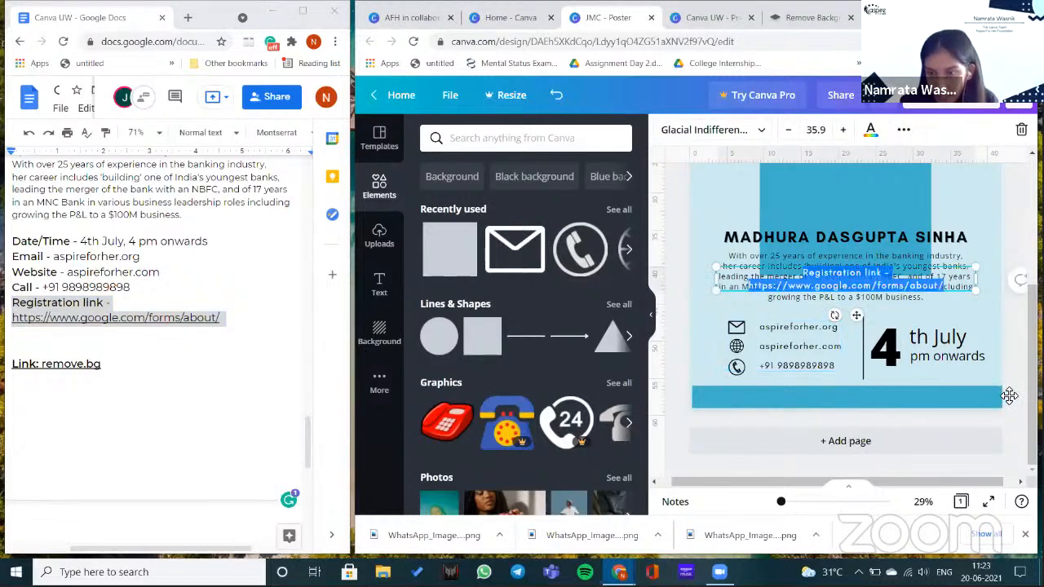
pyautogui.moveTo(867, 316); pyautogui.dragTo(856, 430)
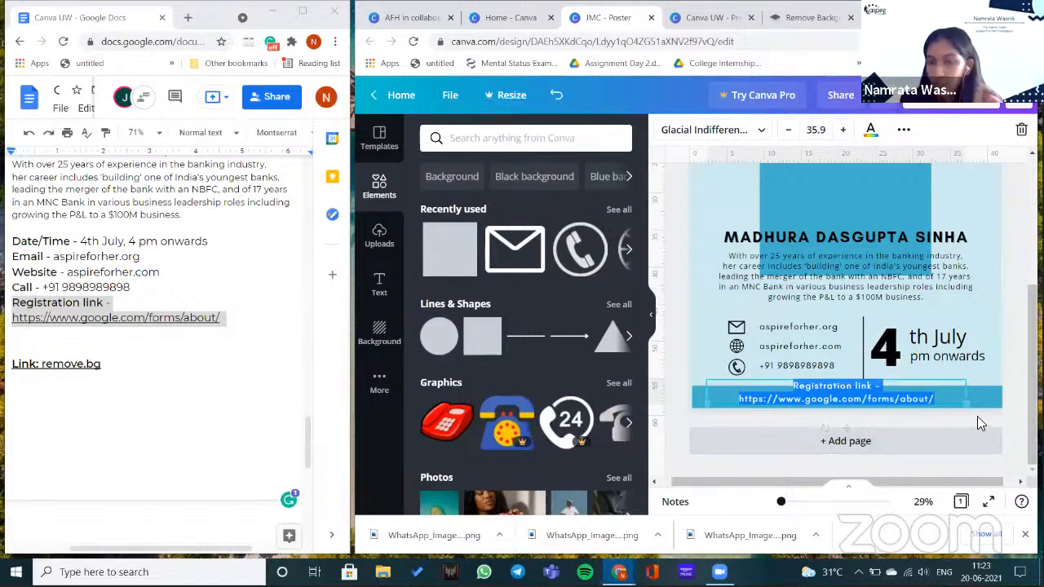
pyautogui.moveTo(966, 394); pyautogui.dragTo(1000, 393)
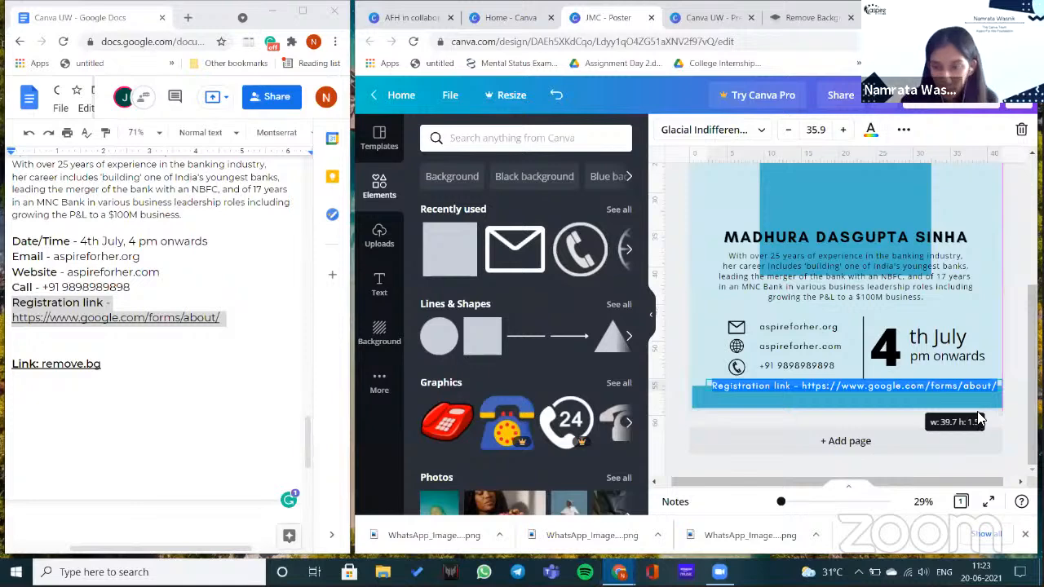
pyautogui.moveTo(945, 390); pyautogui.dragTo(936, 401)
pyautogui.click(936, 401)
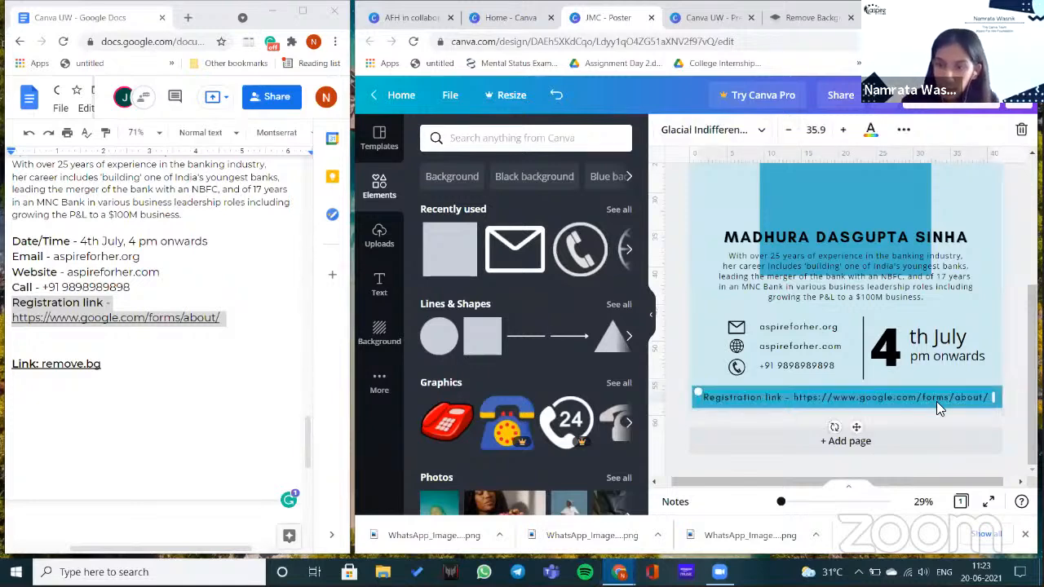
pyautogui.click(988, 399)
pyautogui.click(988, 398)
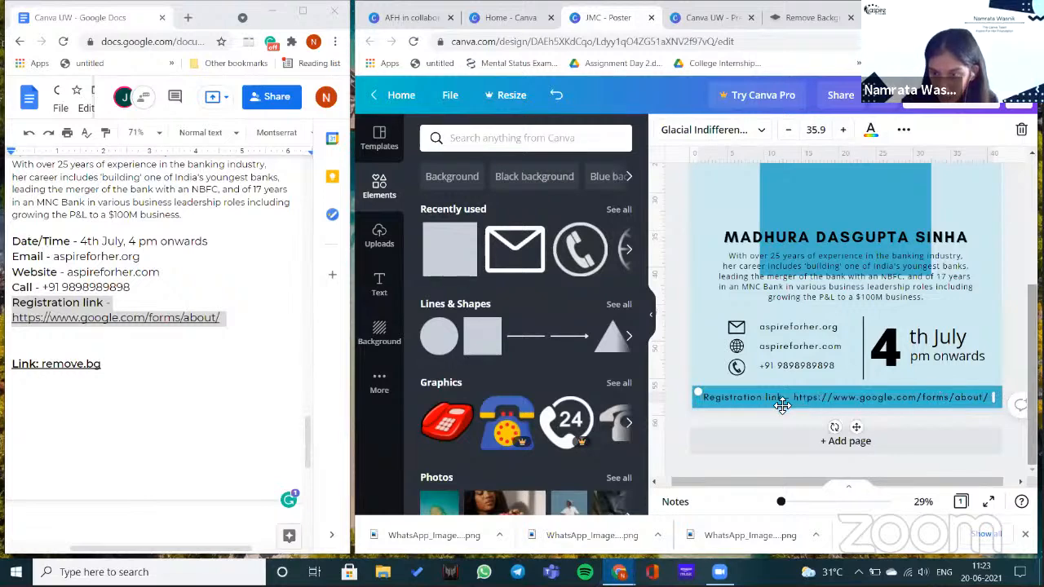
# - Highlight the URL and apply a link to the Google Forms page
pyautogui.moveTo(820, 398); pyautogui.dragTo(807, 400)
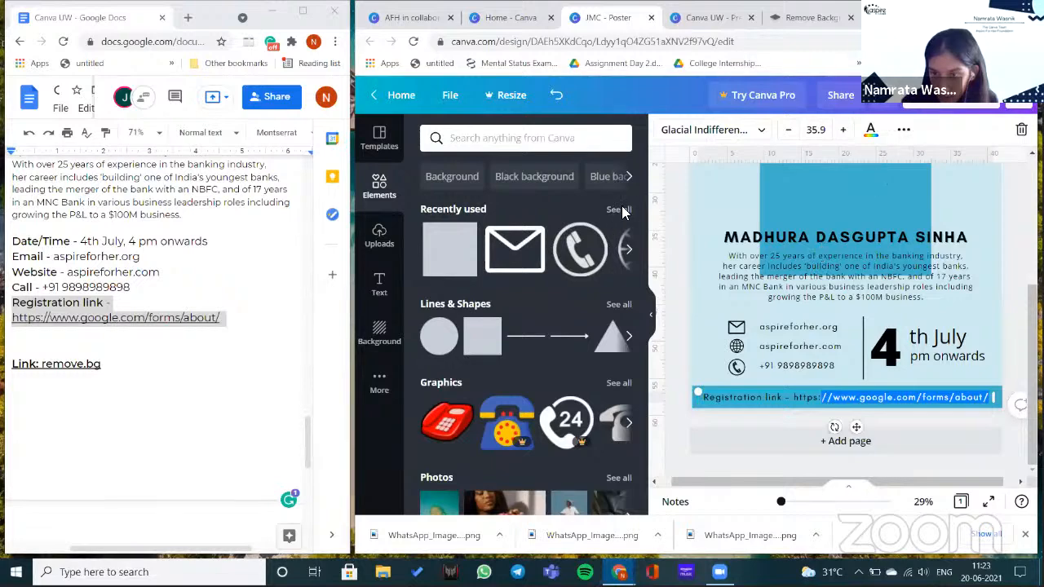
pyautogui.hotkey('ctrl', 'shift', 'Left')
pyautogui.click(904, 129)
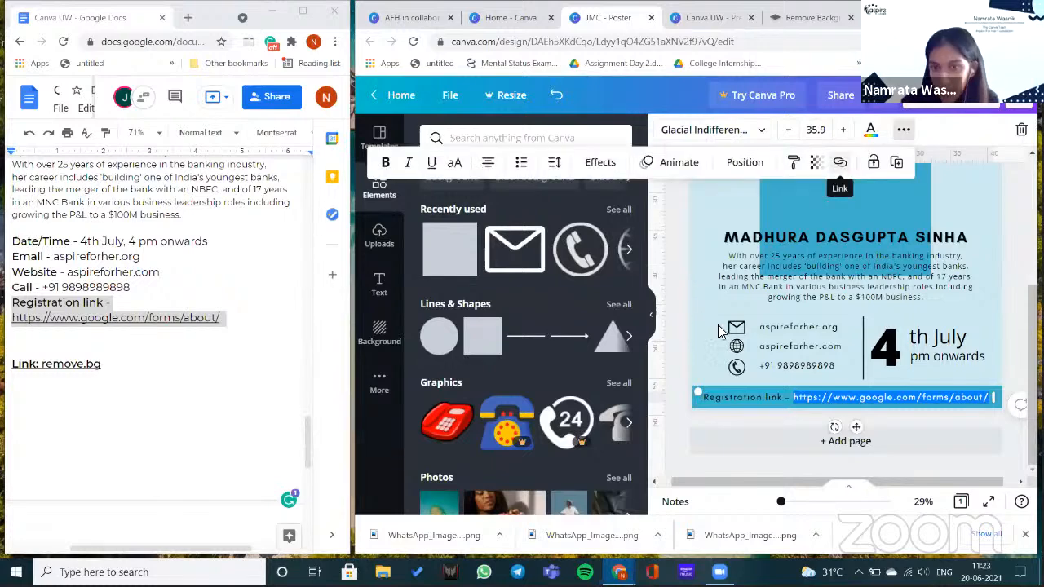
pyautogui.click(839, 162)
pyautogui.rightClick(675, 213)
pyautogui.press('Return')
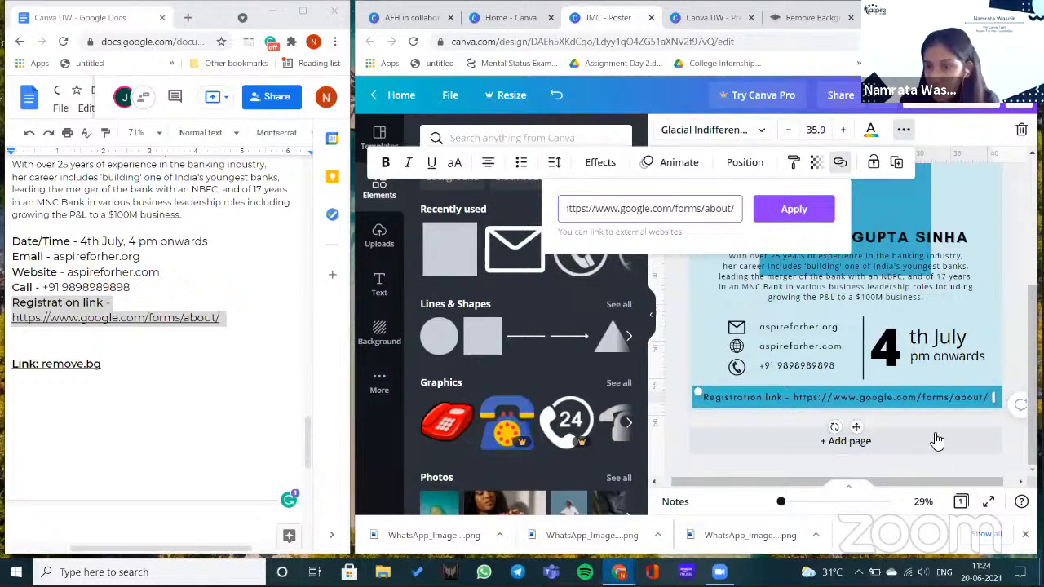
pyautogui.click(959, 386)
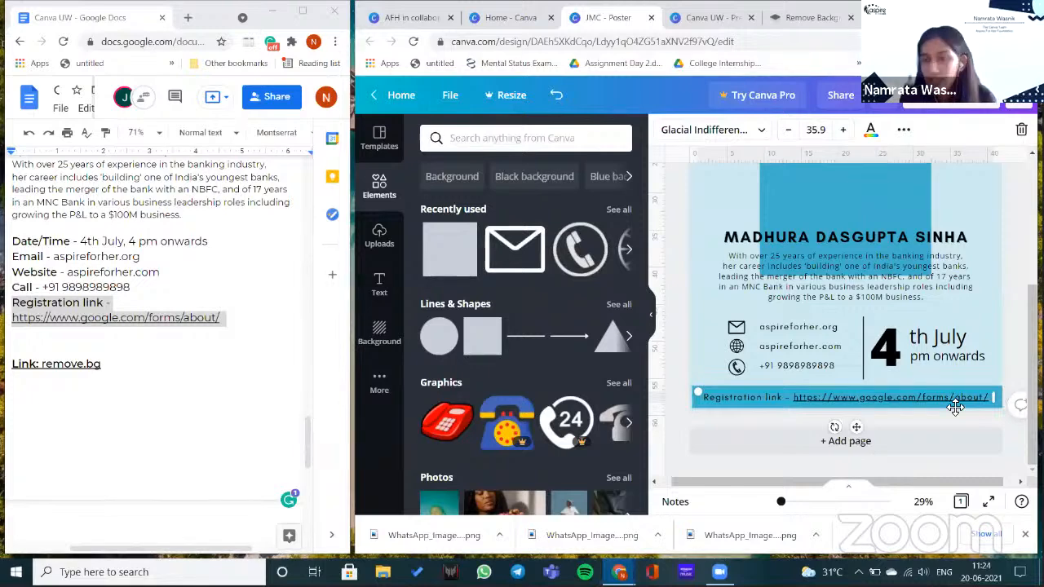
pyautogui.scroll(1, 914, 424)
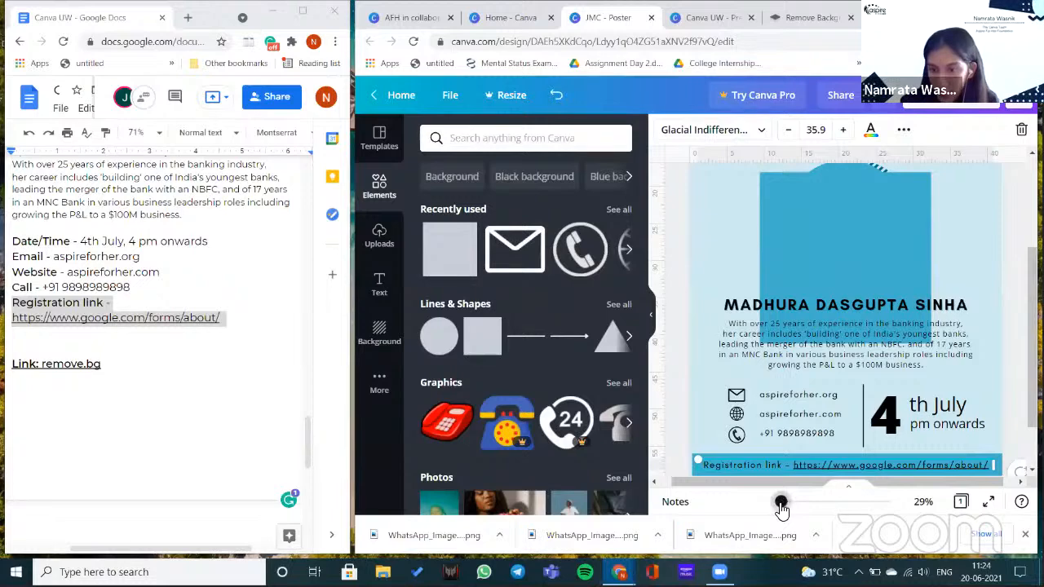
# - Stretch the blue rectangle into a thin full-width header band and send it to the back
pyautogui.click(781, 502)
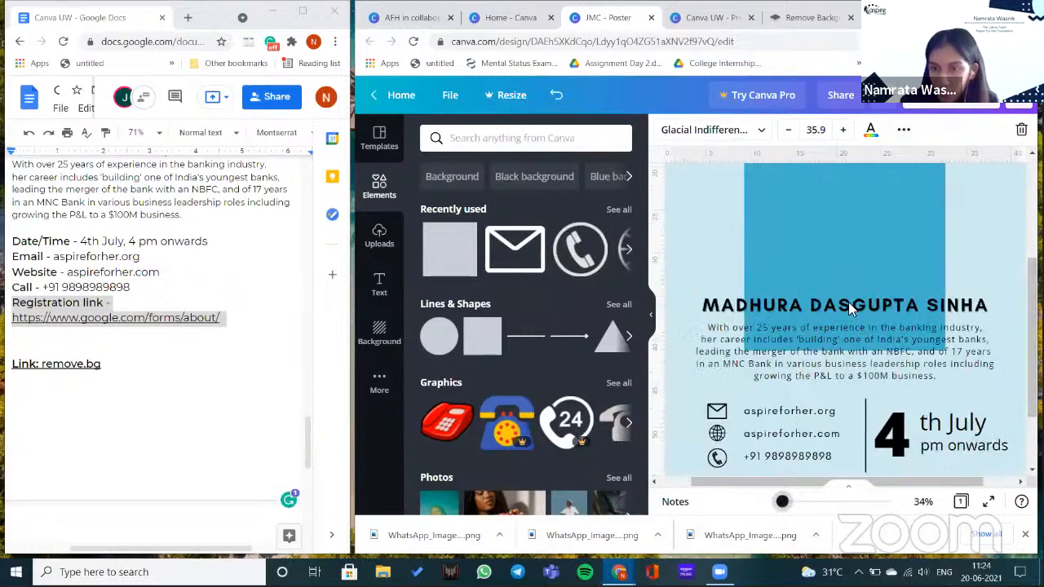
pyautogui.moveTo(856, 250); pyautogui.dragTo(953, 247)
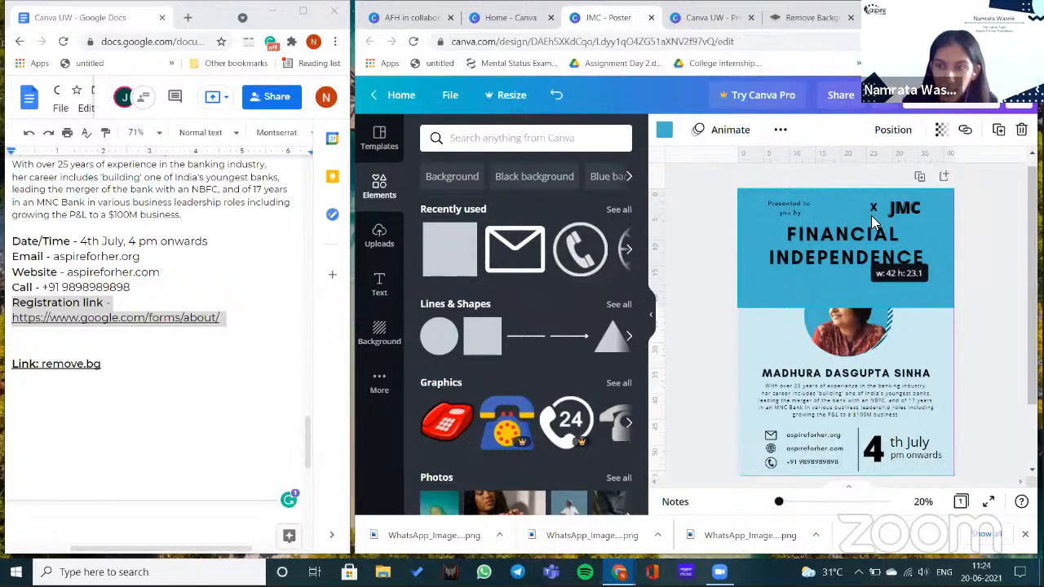
pyautogui.moveTo(872, 217); pyautogui.dragTo(871, 221)
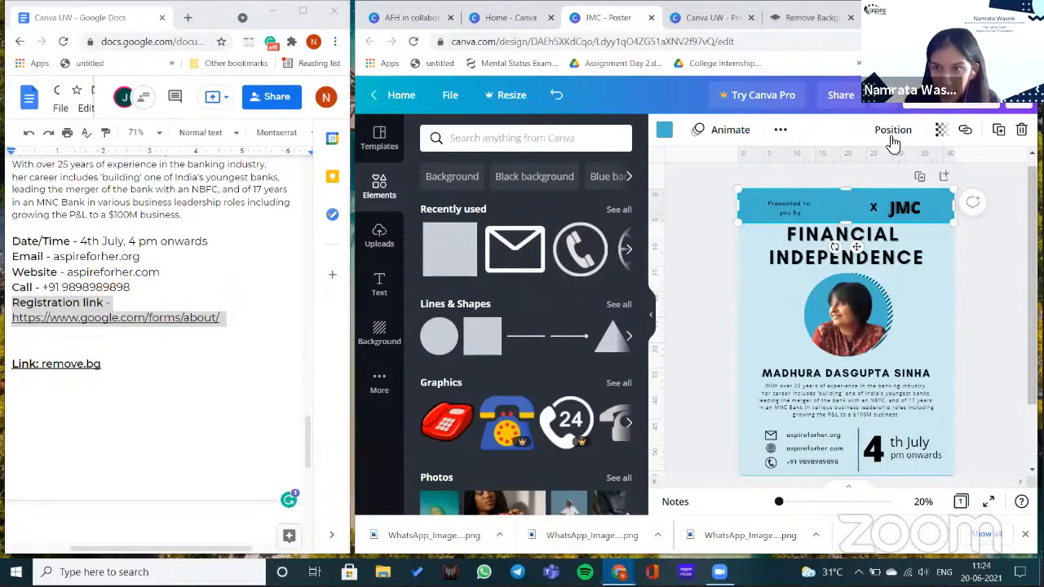
pyautogui.click(881, 131)
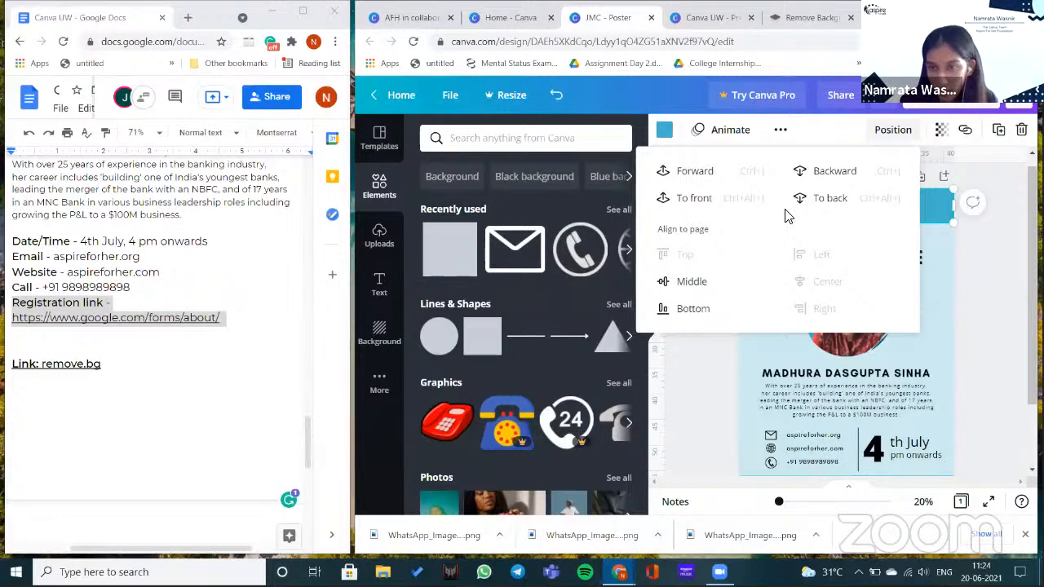
pyautogui.click(830, 203)
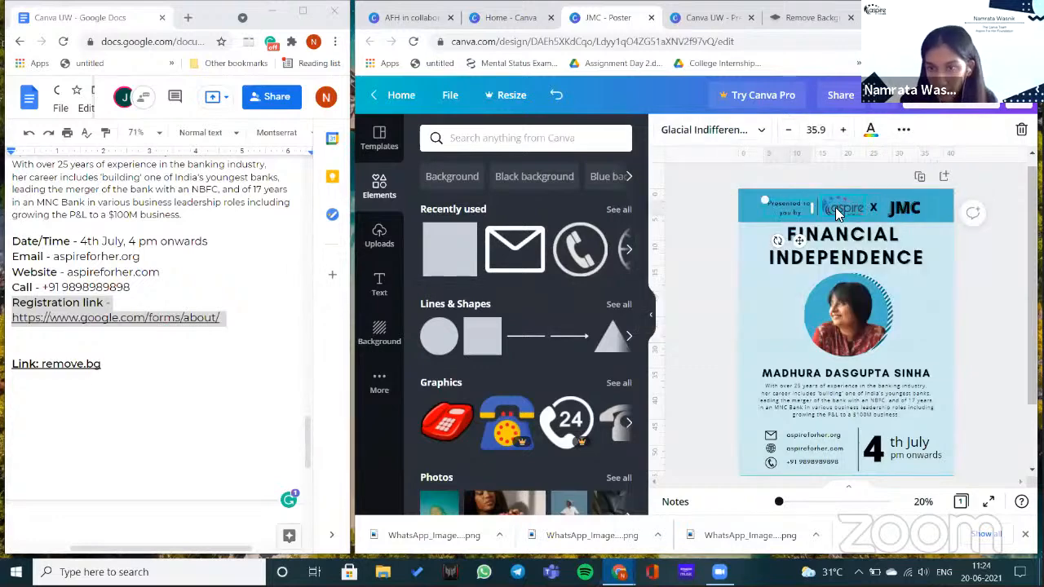
# - Nudge the thin divider beside the aspire logo slightly left and zoom to 90%
pyautogui.keyDown('shift'); pyautogui.click(883, 209); pyautogui.keyUp('shift')
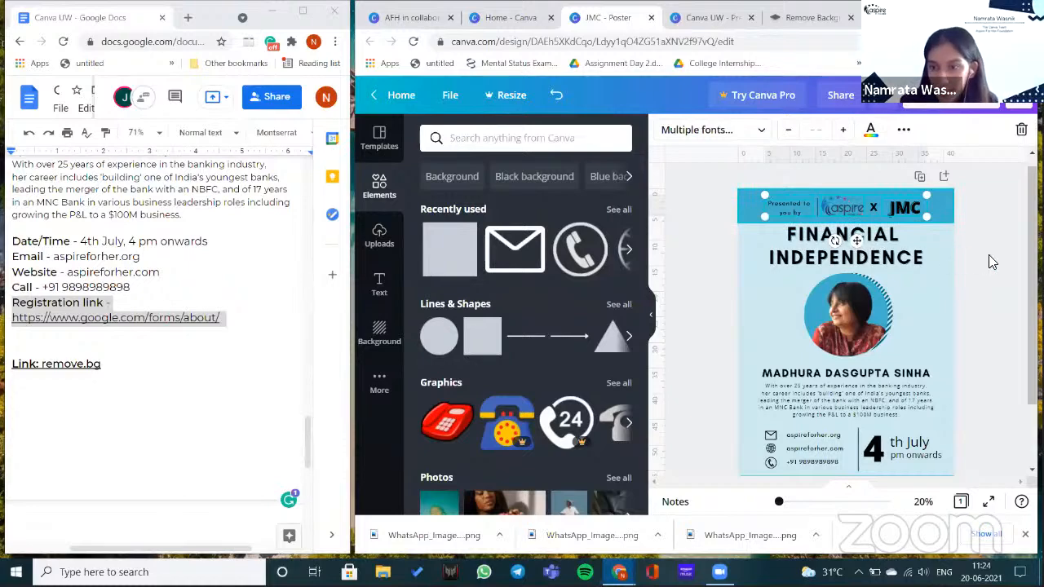
pyautogui.click(818, 208)
pyautogui.moveTo(842, 196); pyautogui.dragTo(840, 197)
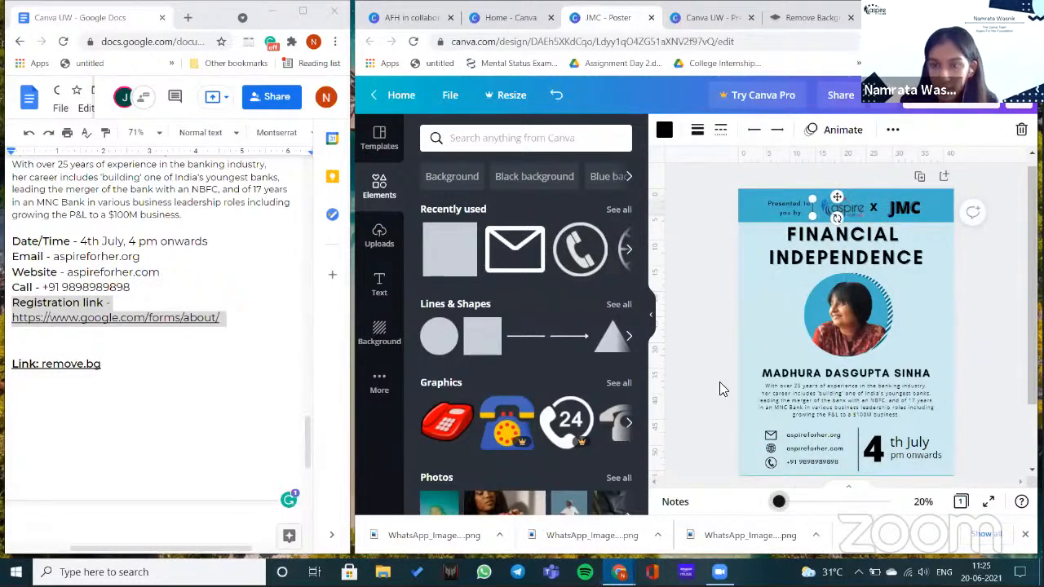
pyautogui.scroll(2, 720, 381)
pyautogui.scroll(2, 729, 305)
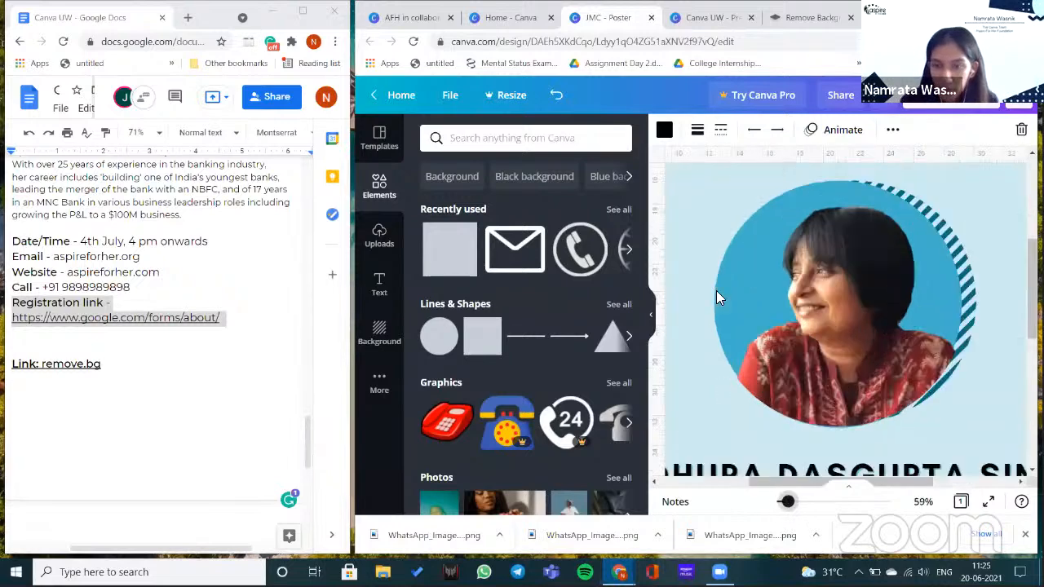
pyautogui.moveTo(785, 500)
pyautogui.mouseDown()
pyautogui.moveTo(809, 488)
pyautogui.moveTo(787, 501)
pyautogui.mouseUp()
pyautogui.scroll(-5, 886, 346)
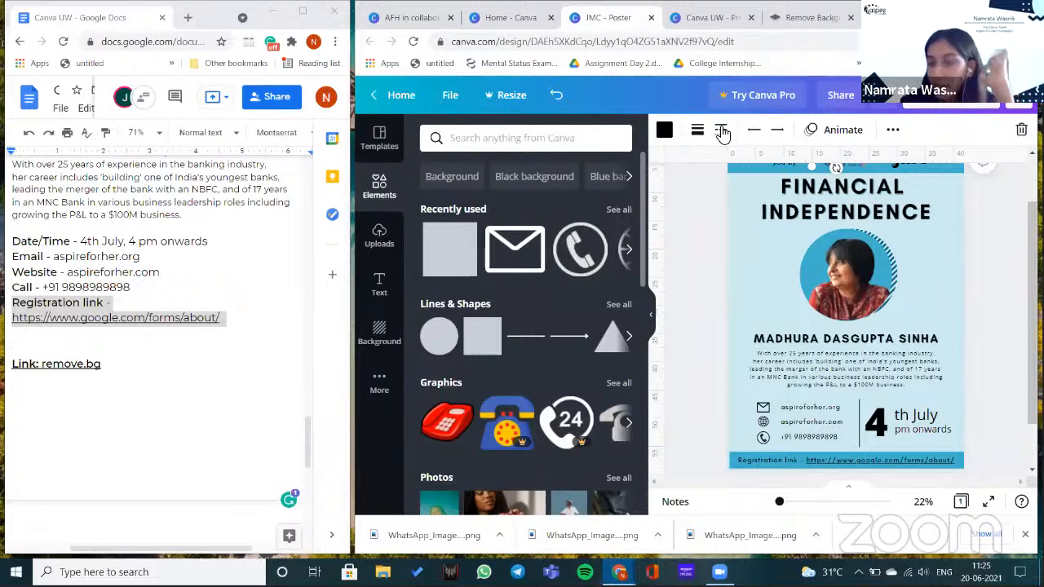
# - Draw a short dotted line left of the portrait with line weight 20
pyautogui.moveTo(811, 166); pyautogui.dragTo(791, 304)
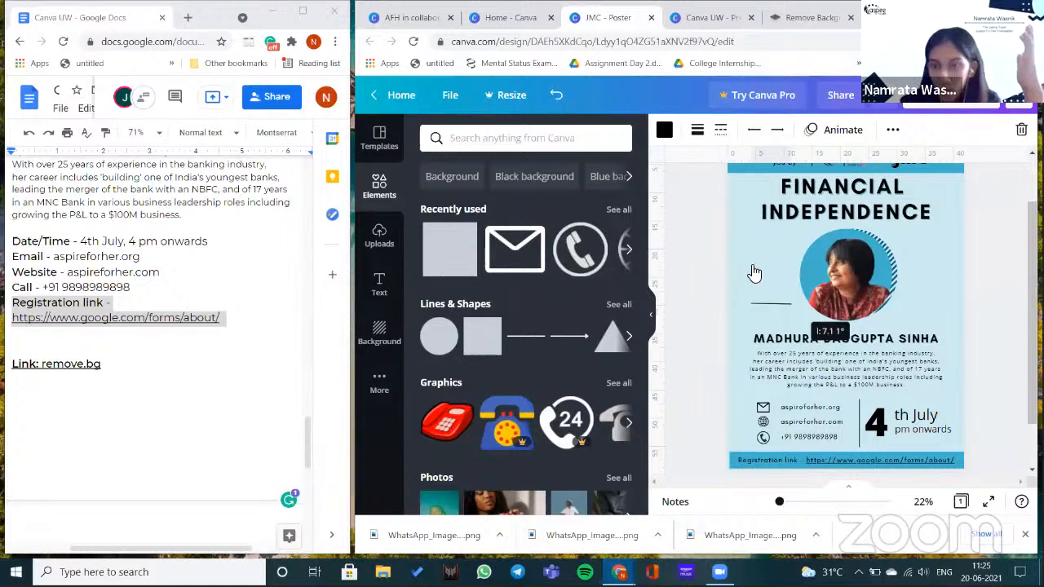
pyautogui.click(697, 129)
pyautogui.moveTo(780, 170); pyautogui.dragTo(785, 170)
pyautogui.click(721, 130)
pyautogui.click(755, 261)
pyautogui.moveTo(776, 319); pyautogui.dragTo(750, 278)
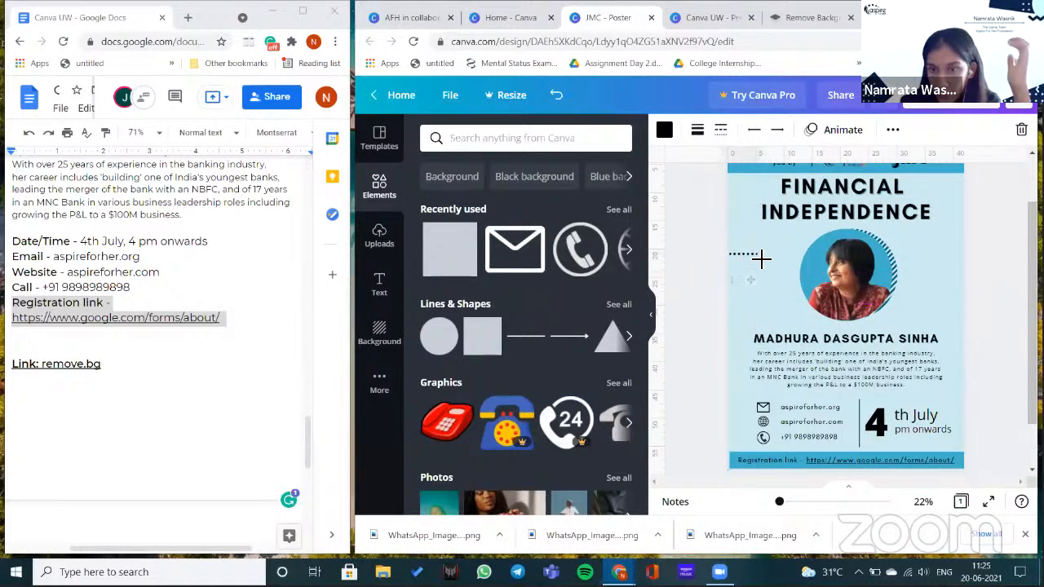
pyautogui.click(697, 130)
pyautogui.moveTo(780, 173); pyautogui.dragTo(793, 182)
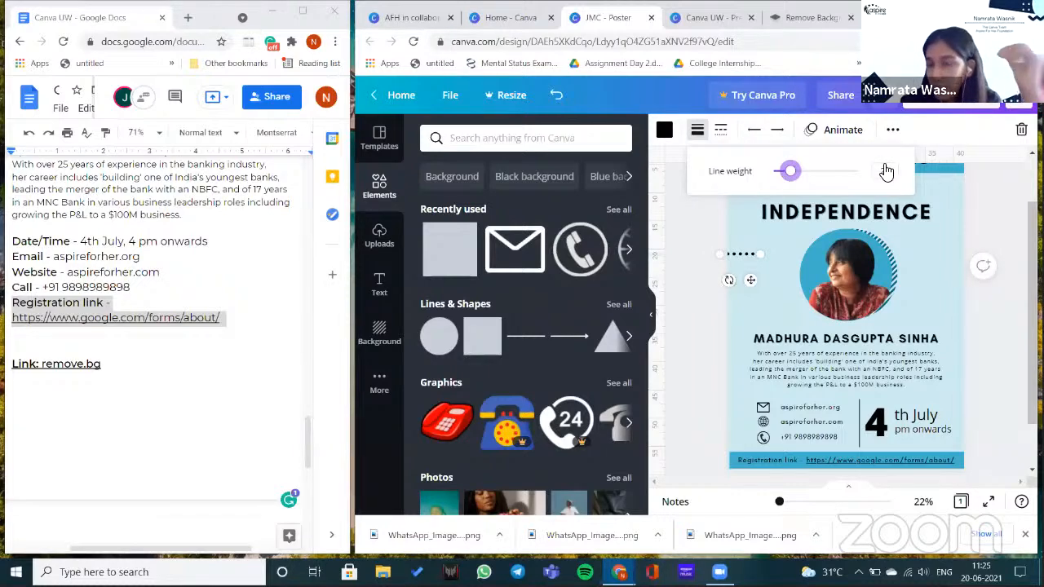
# - Duplicate the dotted line, stack the copy beneath it and select both lines
pyautogui.moveTo(750, 292); pyautogui.dragTo(753, 293)
pyautogui.click(892, 130)
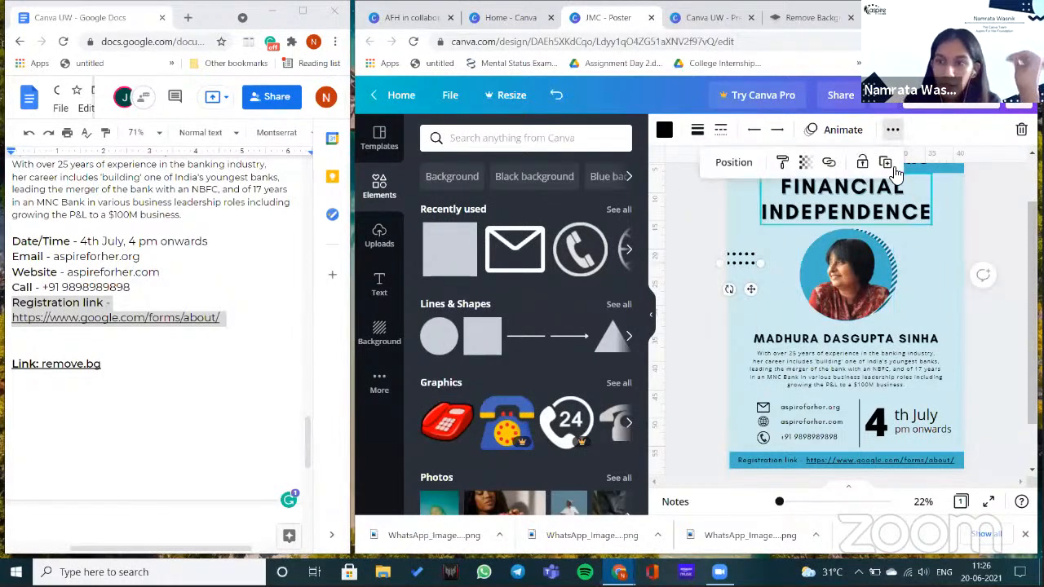
pyautogui.moveTo(752, 290); pyautogui.dragTo(752, 308)
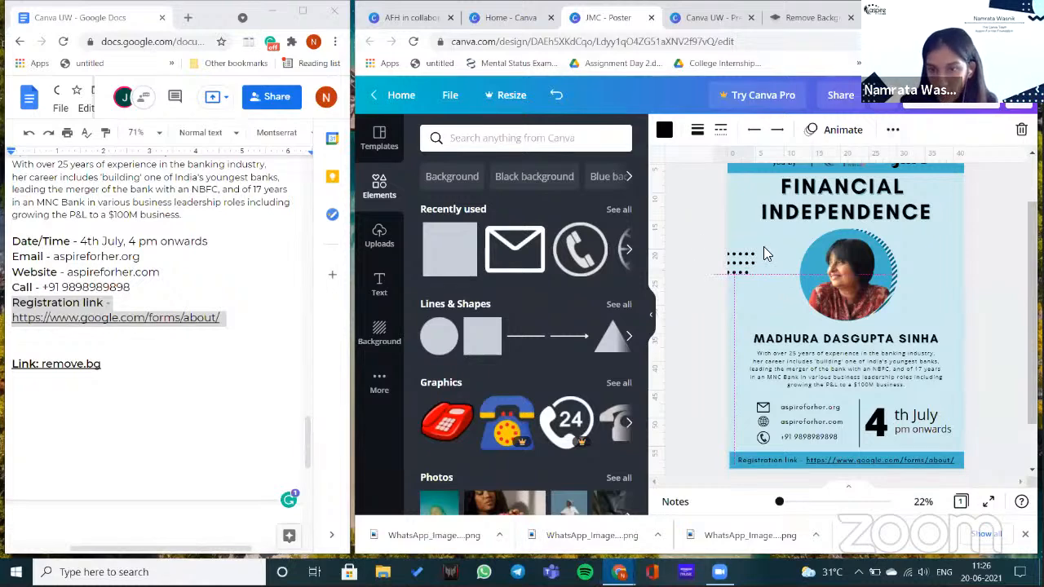
pyautogui.moveTo(762, 245); pyautogui.dragTo(726, 274)
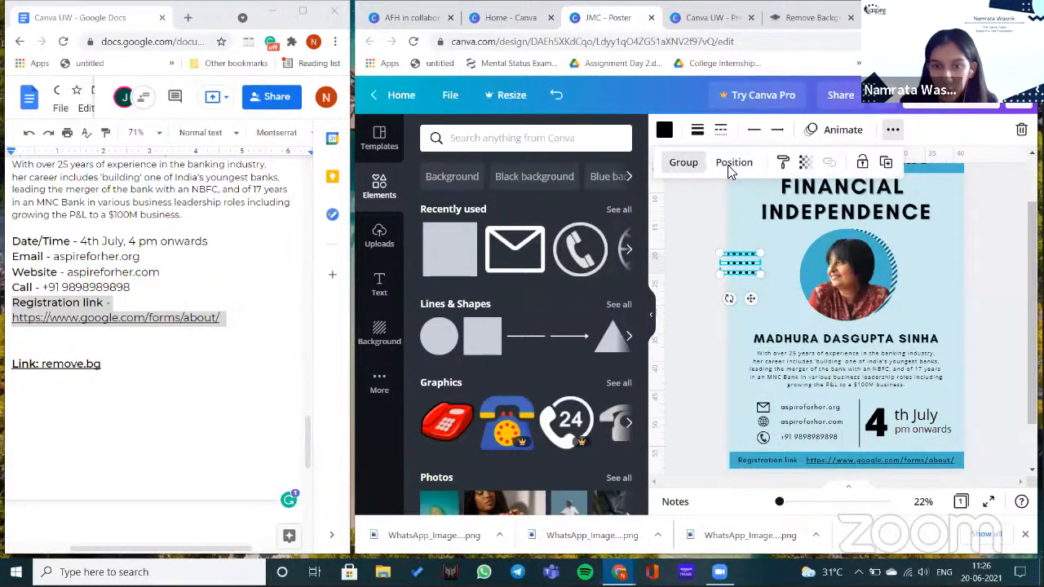
# - Group the dotted lines and place a matching dot block right of the portrait
pyautogui.hotkey('ctrl', 'g')
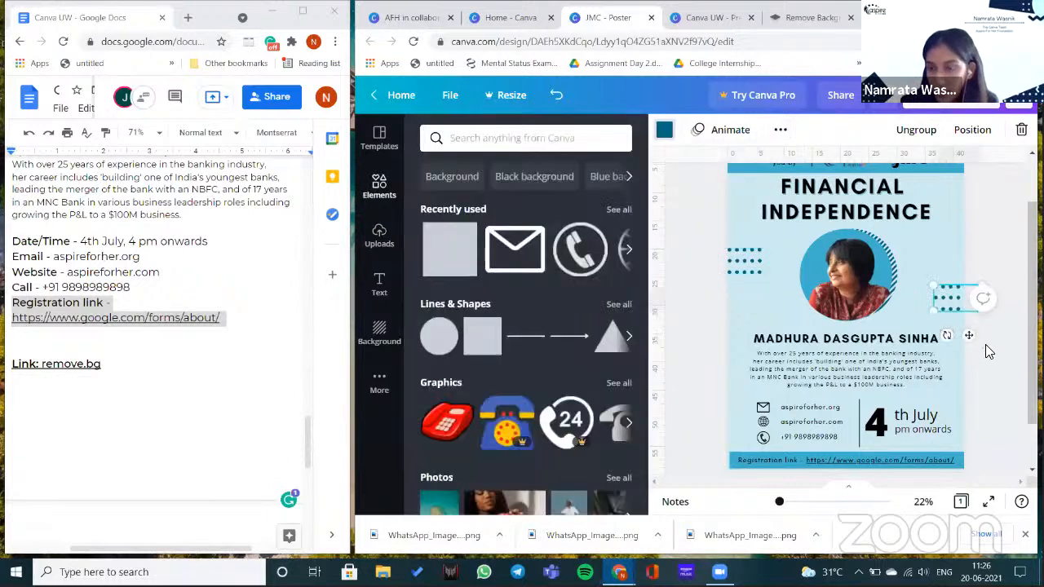
pyautogui.click(911, 293)
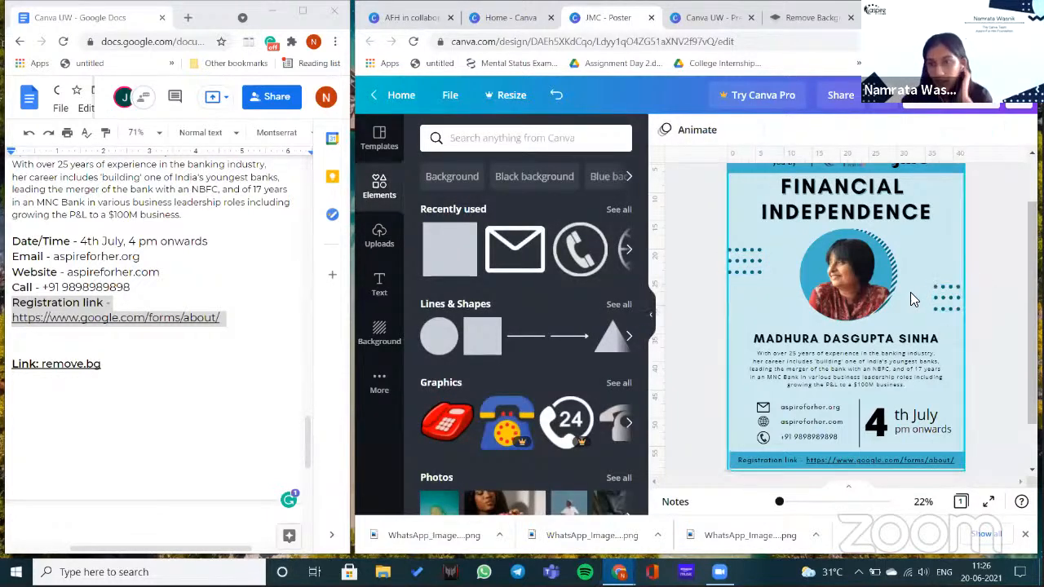
pyautogui.click(747, 269)
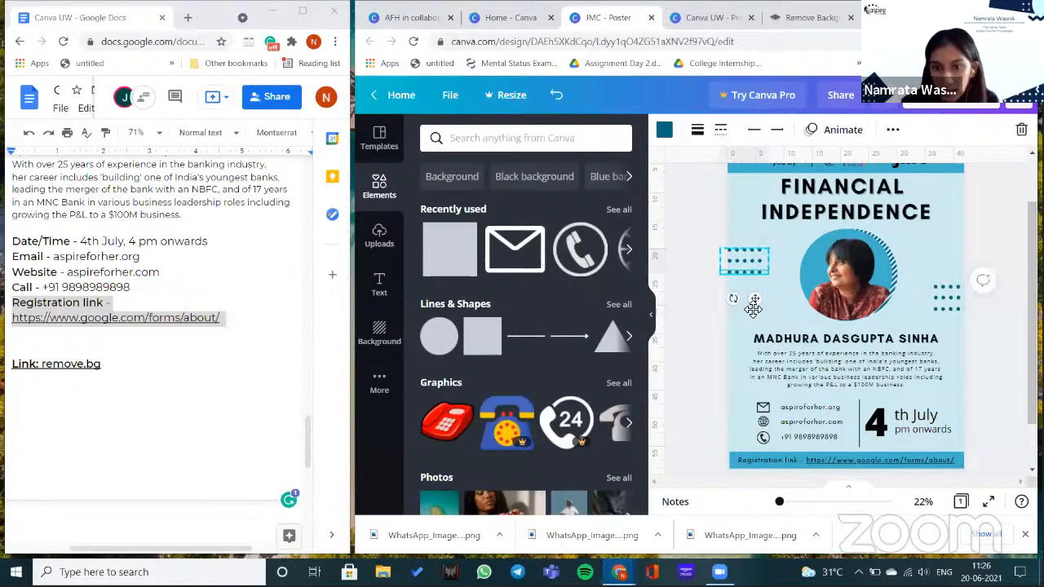
pyautogui.click(693, 323)
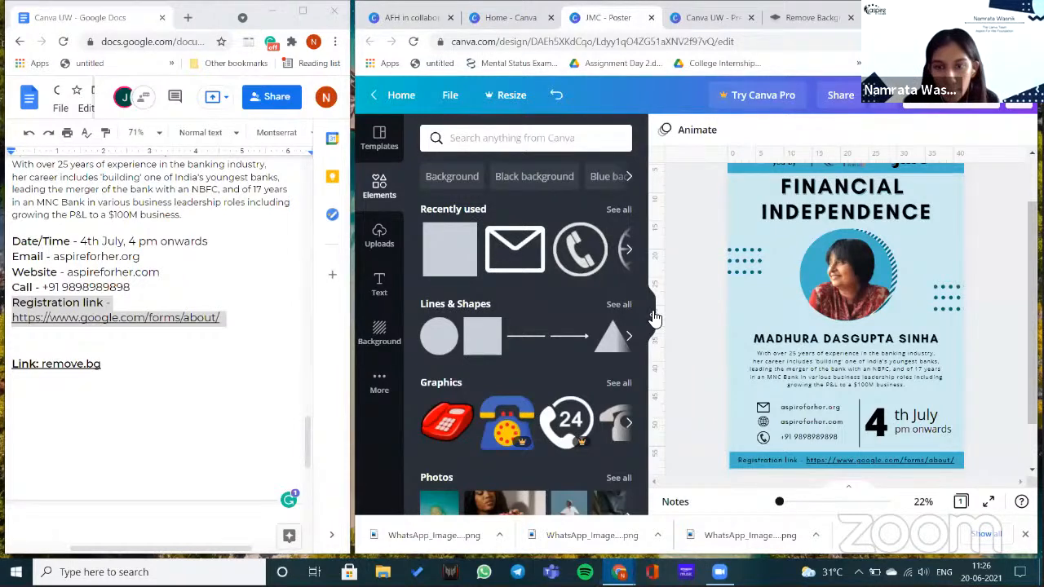
# - Move the FINANCIAL INDEPENDENCE title slightly down, keeping it centred on the guide
pyautogui.click(454, 99)
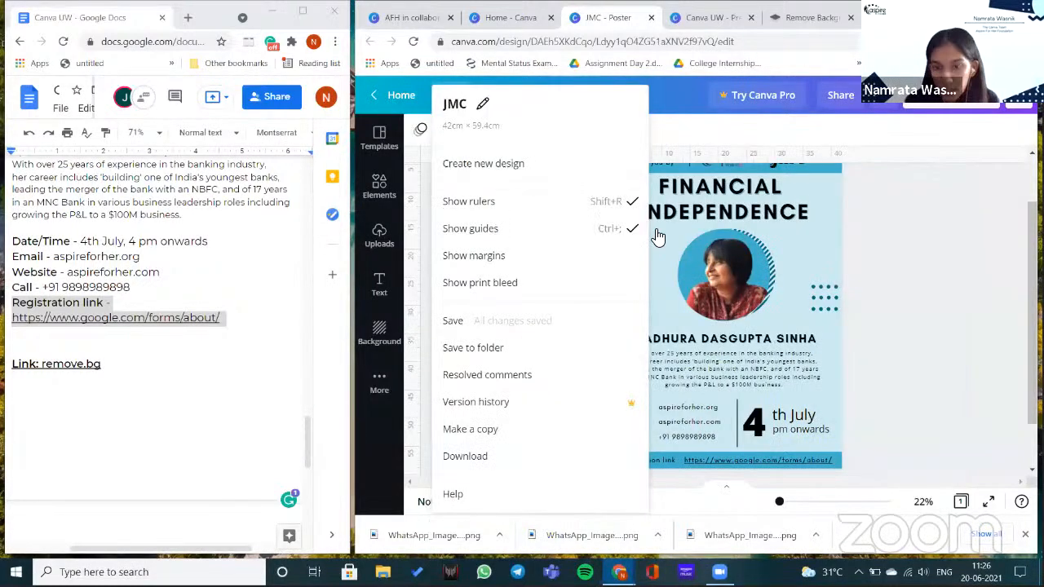
pyautogui.click(877, 269)
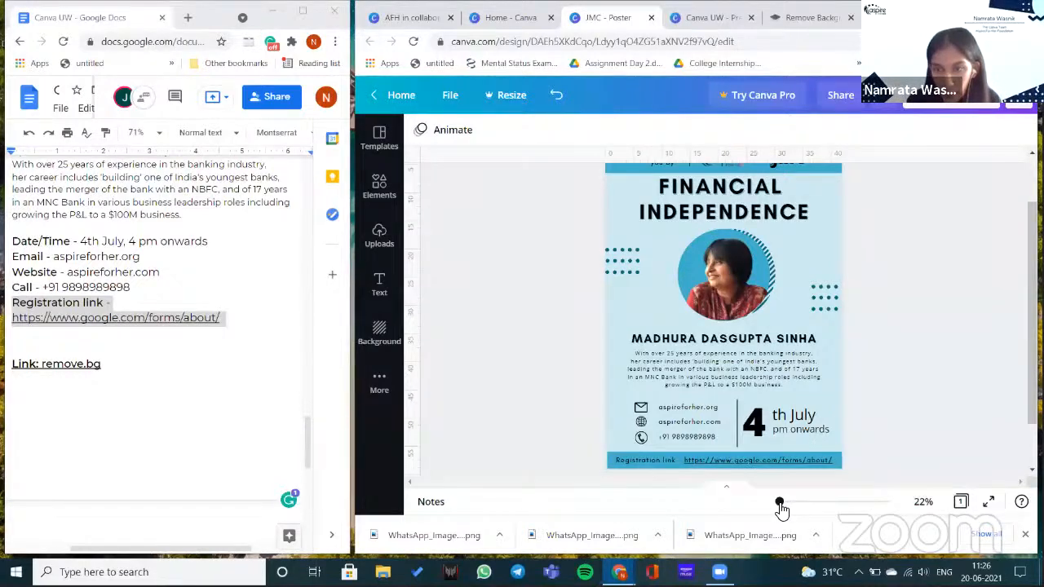
pyautogui.click(728, 215)
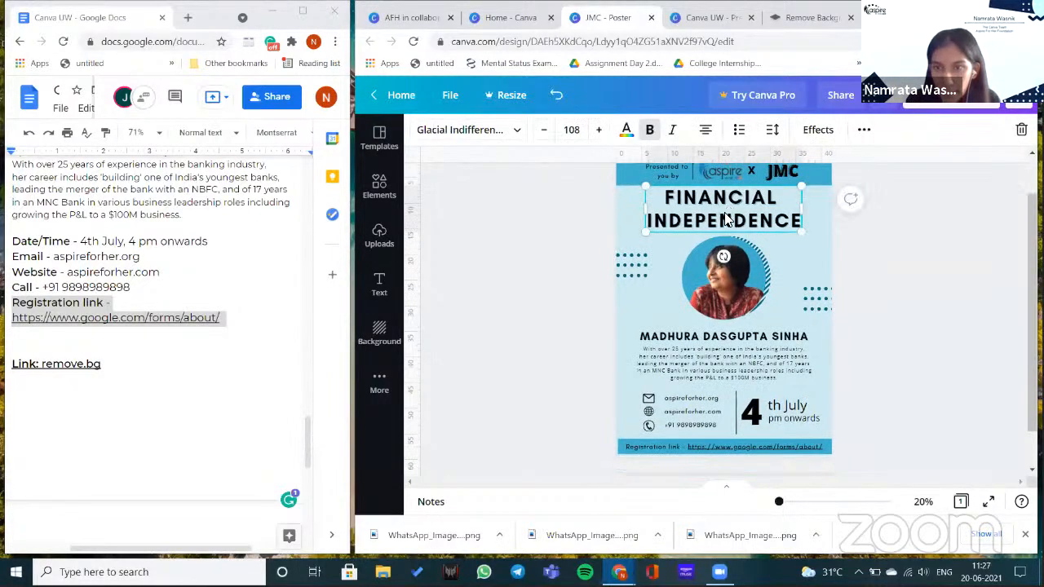
pyautogui.moveTo(726, 219); pyautogui.dragTo(726, 223)
pyautogui.moveTo(765, 311); pyautogui.dragTo(767, 314)
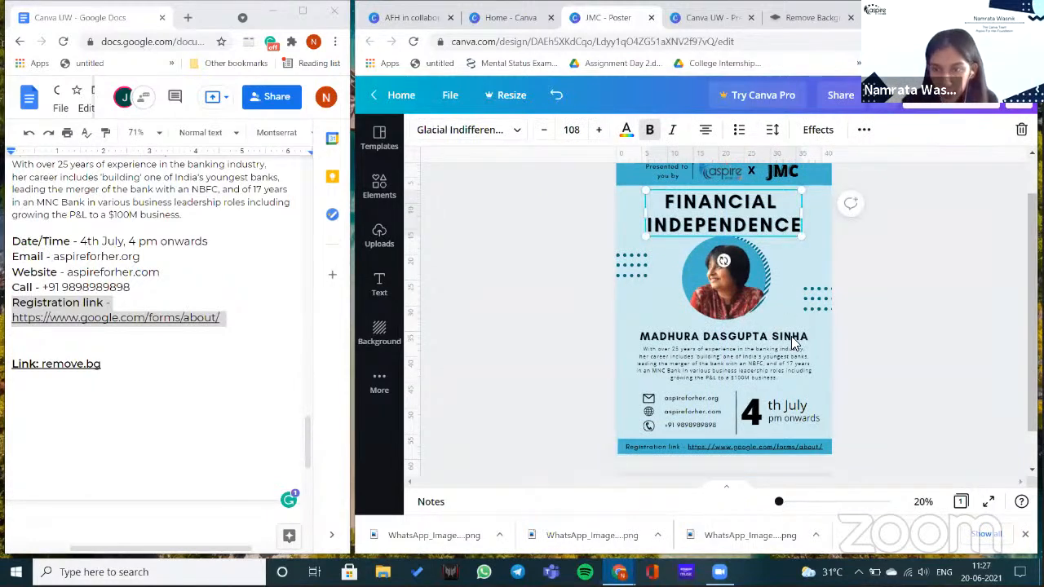
pyautogui.scroll(-1, 816, 236)
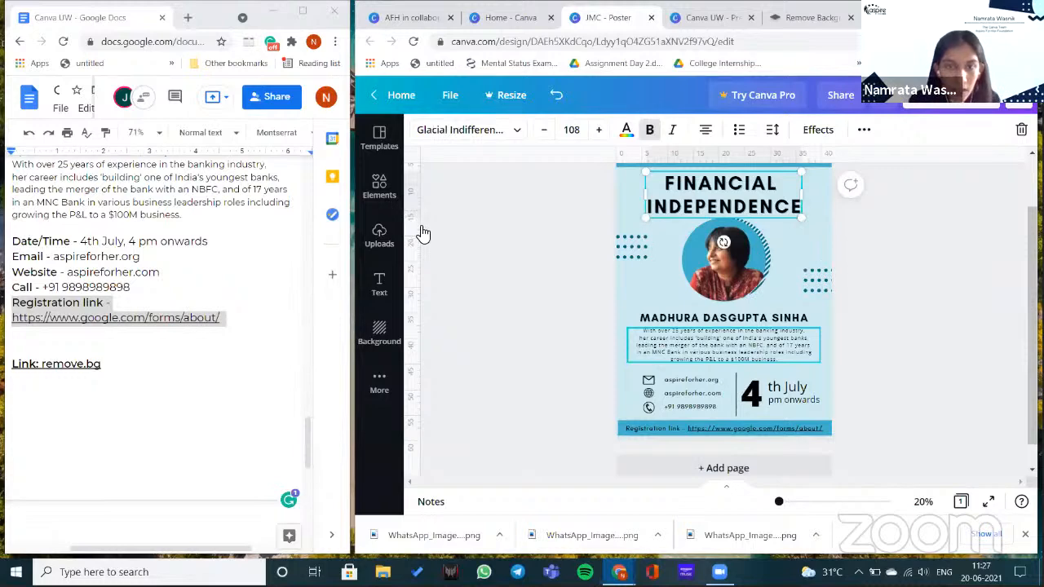
pyautogui.scroll(1, 459, 278)
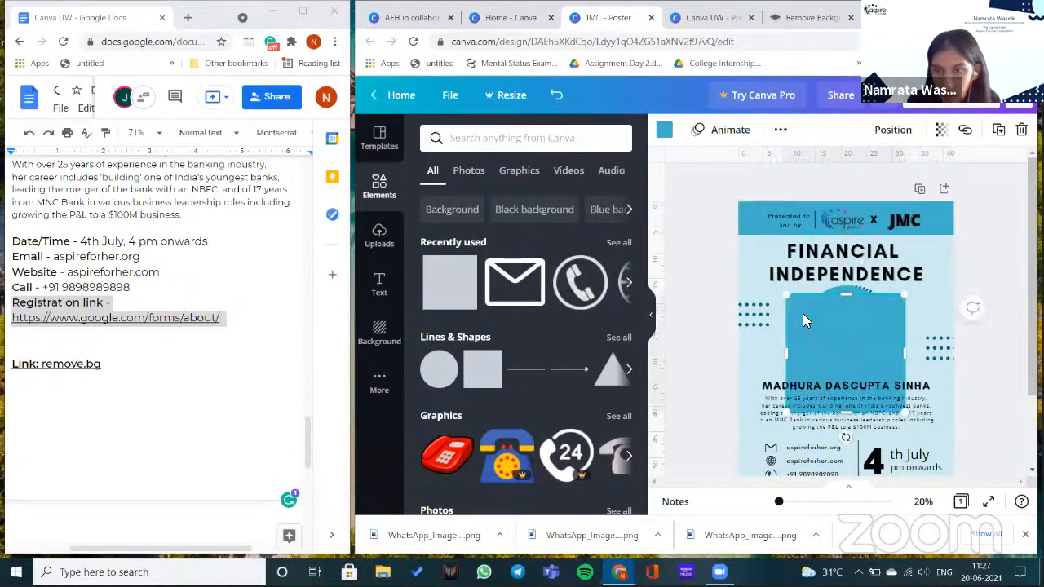
# - Shrink the blue square to 5.5 x 5.5, delete it, and place a black phone icon over the portrait
pyautogui.moveTo(905, 412); pyautogui.dragTo(809, 168)
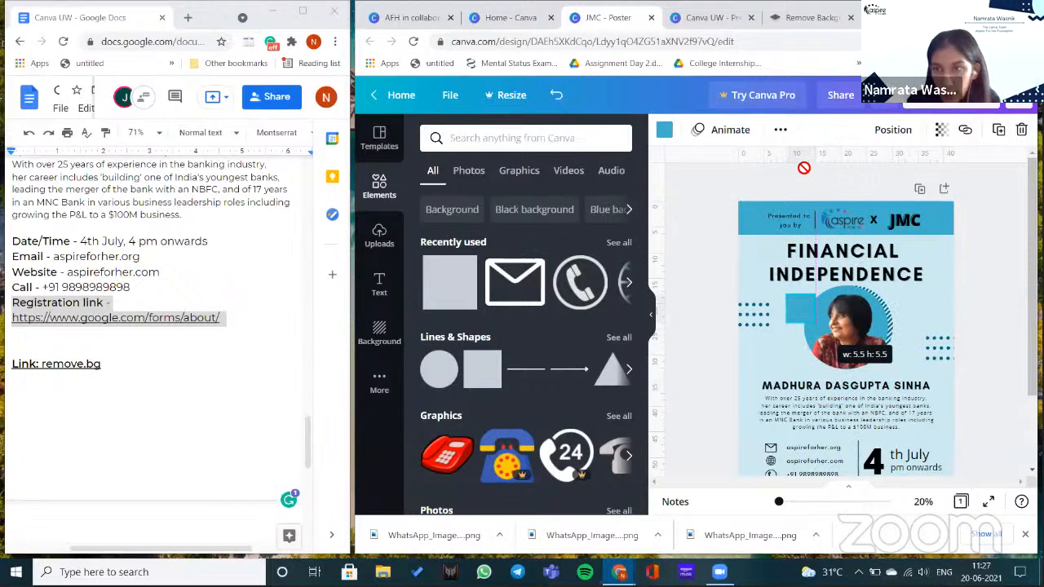
pyautogui.moveTo(800, 305); pyautogui.dragTo(757, 249)
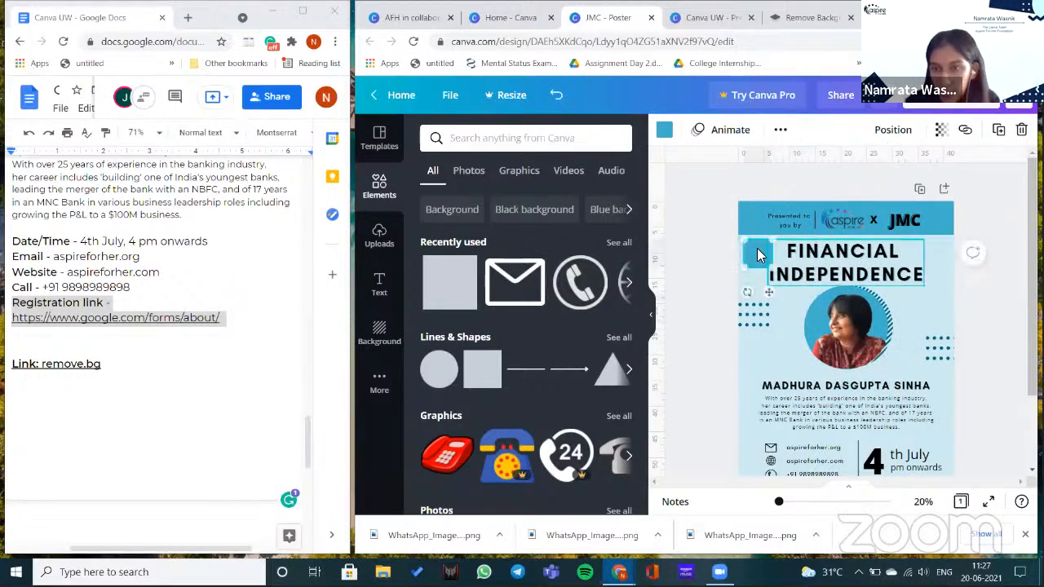
pyautogui.click(893, 130)
pyautogui.click(832, 360)
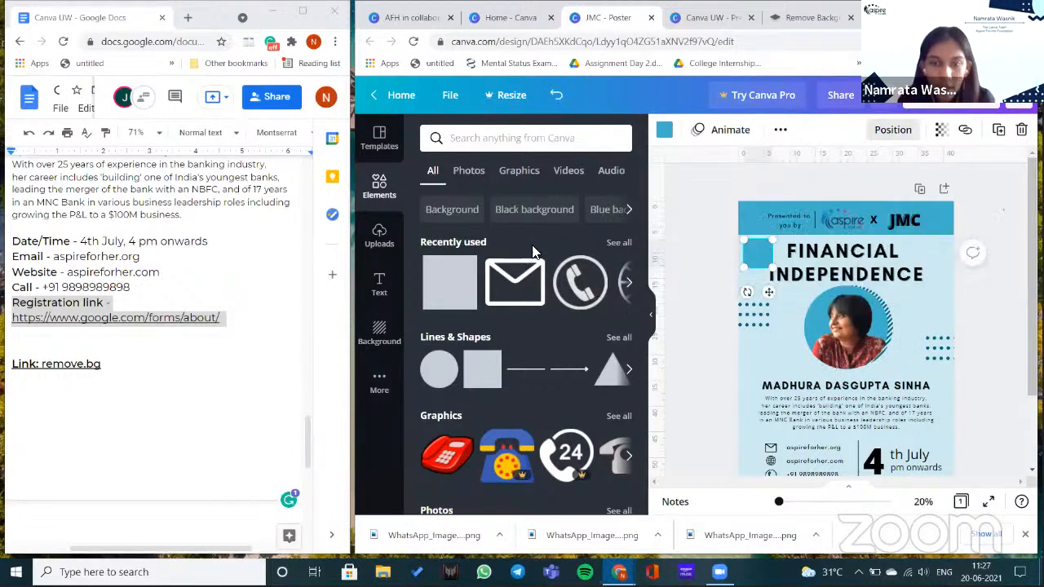
pyautogui.press('Delete')
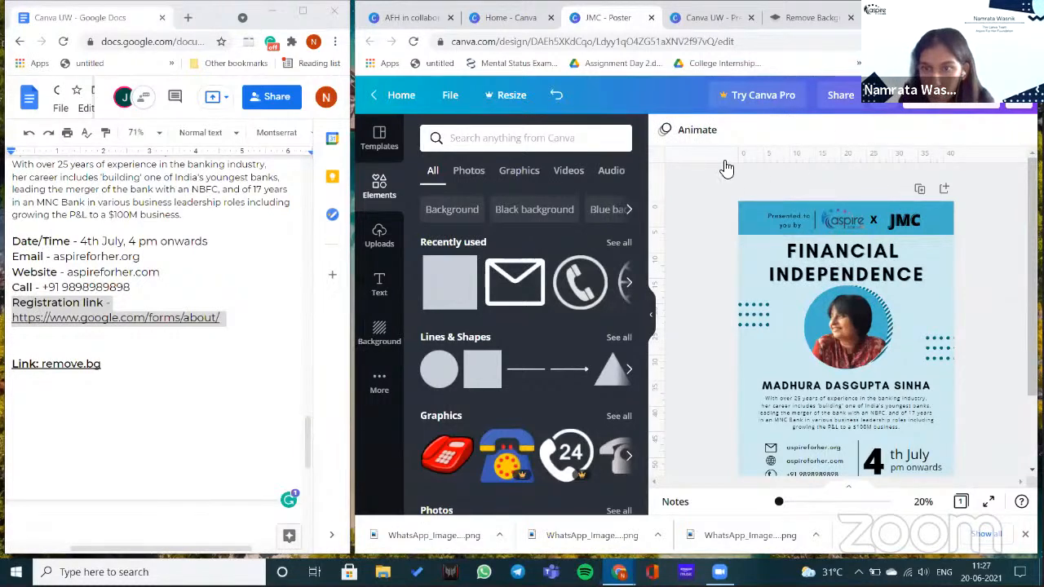
pyautogui.scroll(-2, 938, 225)
pyautogui.click(844, 263)
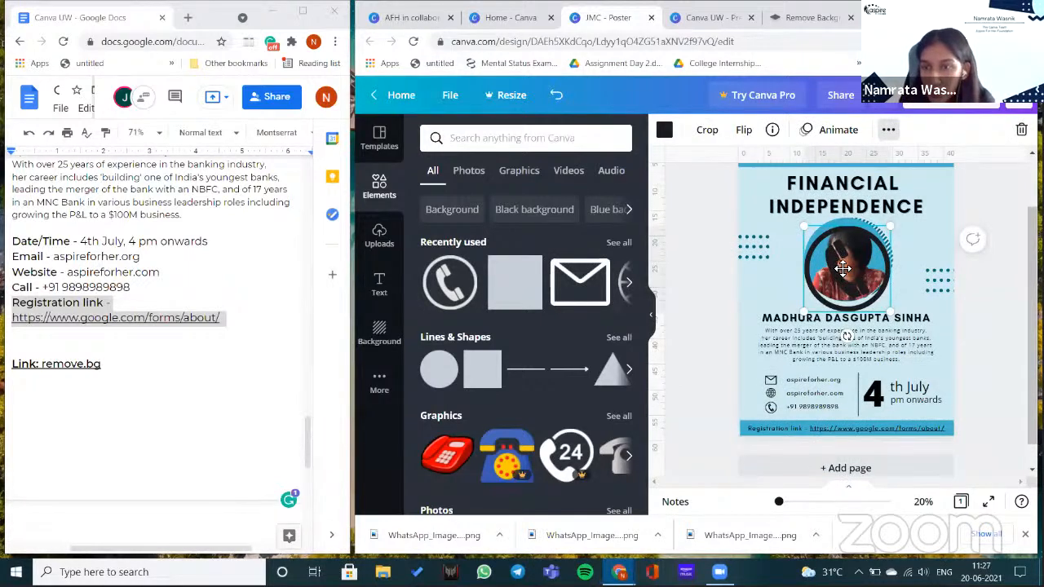
# - Send the phone graphic and speaker photo backward, then nudge the photo slightly up-left
pyautogui.click(887, 129)
pyautogui.click(734, 163)
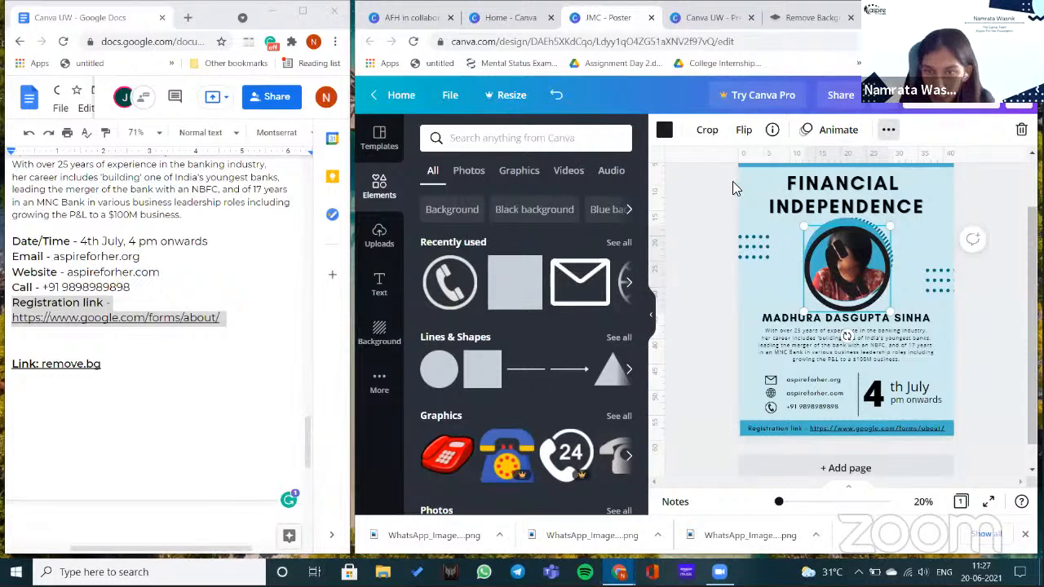
pyautogui.click(725, 204)
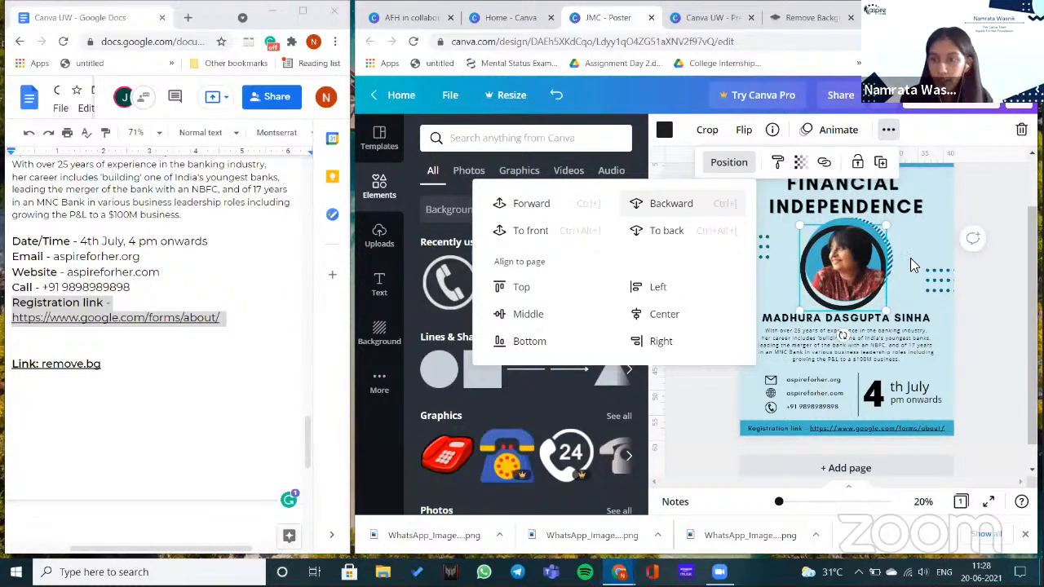
pyautogui.click(706, 232)
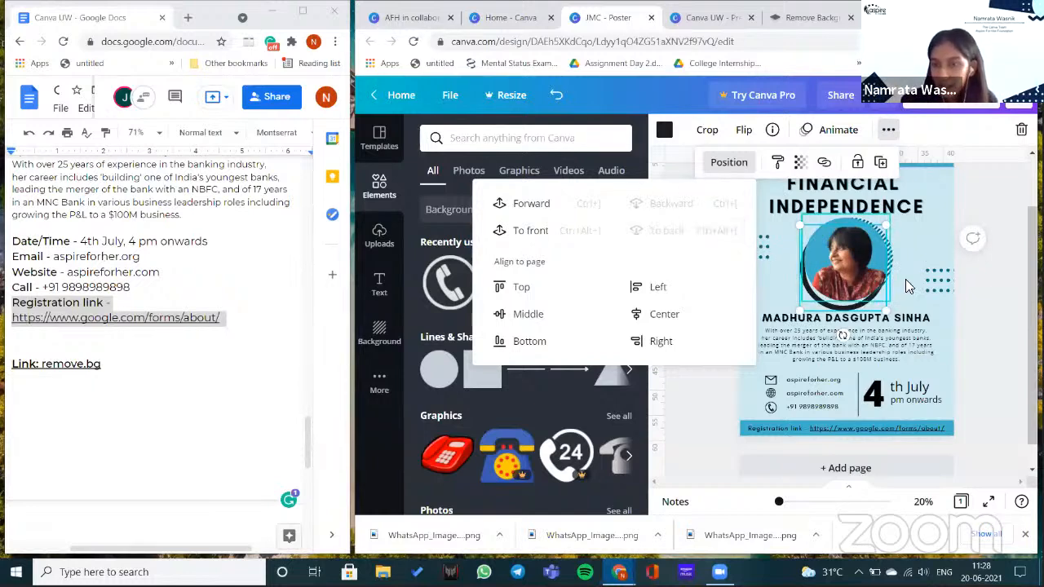
pyautogui.click(832, 309)
pyautogui.moveTo(832, 308); pyautogui.dragTo(828, 301)
# - Reorder the photo and dark ring with Forward and To front so the ring frames the portrait
pyautogui.click(888, 132)
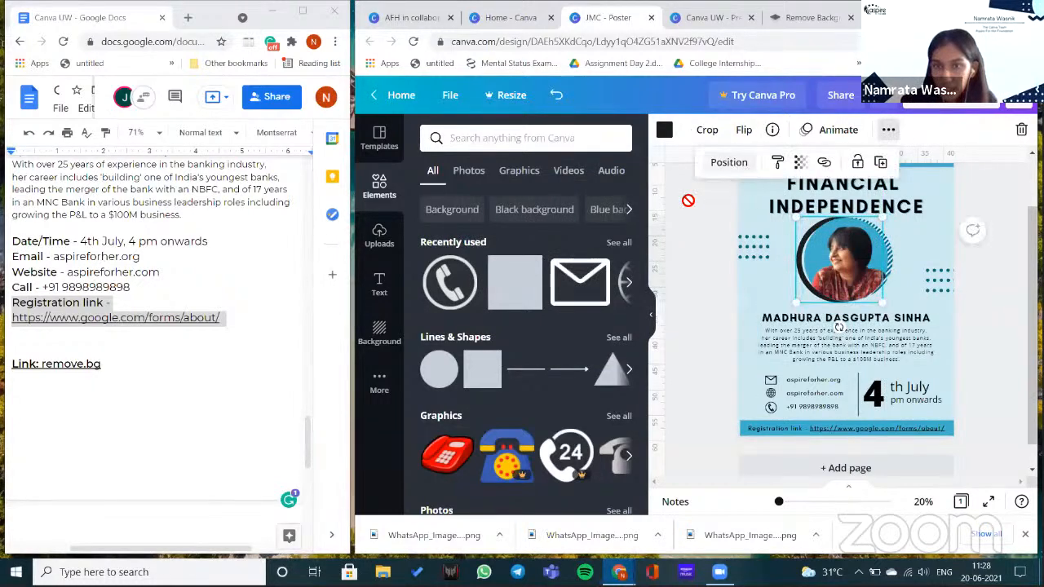
pyautogui.click(728, 162)
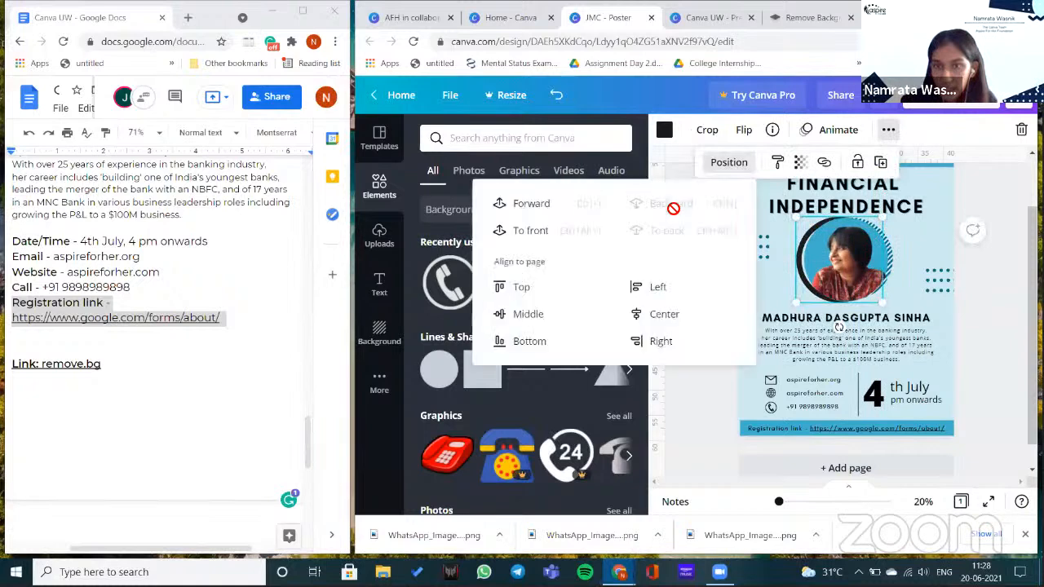
pyautogui.click(597, 213)
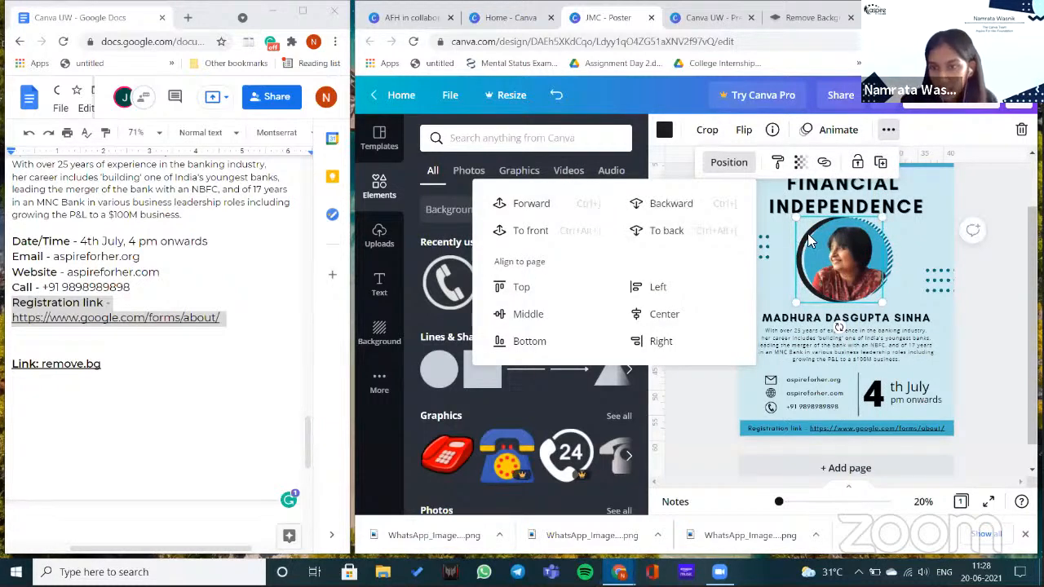
pyautogui.click(890, 135)
pyautogui.click(889, 137)
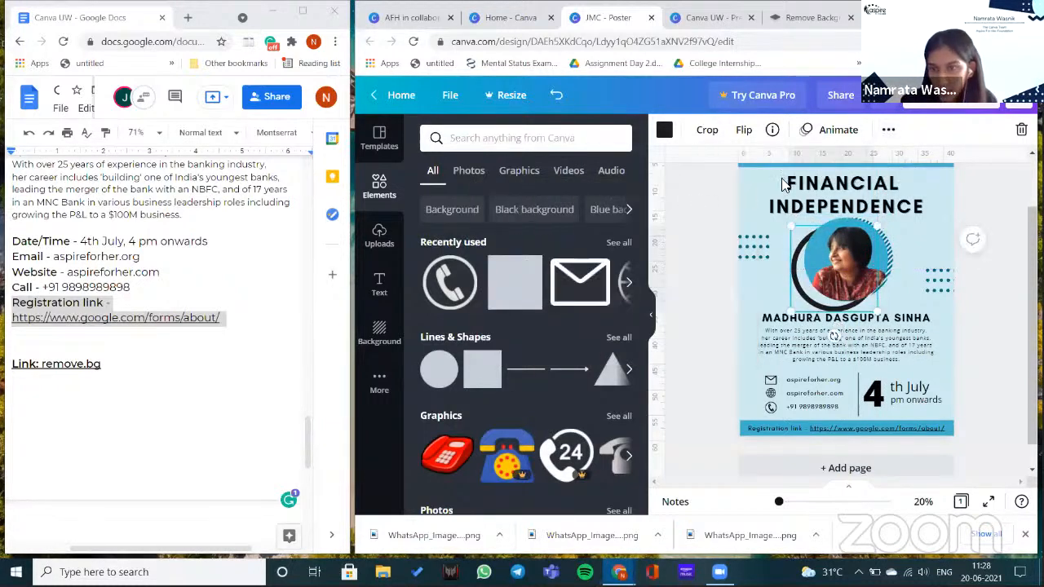
pyautogui.click(728, 162)
pyautogui.click(561, 231)
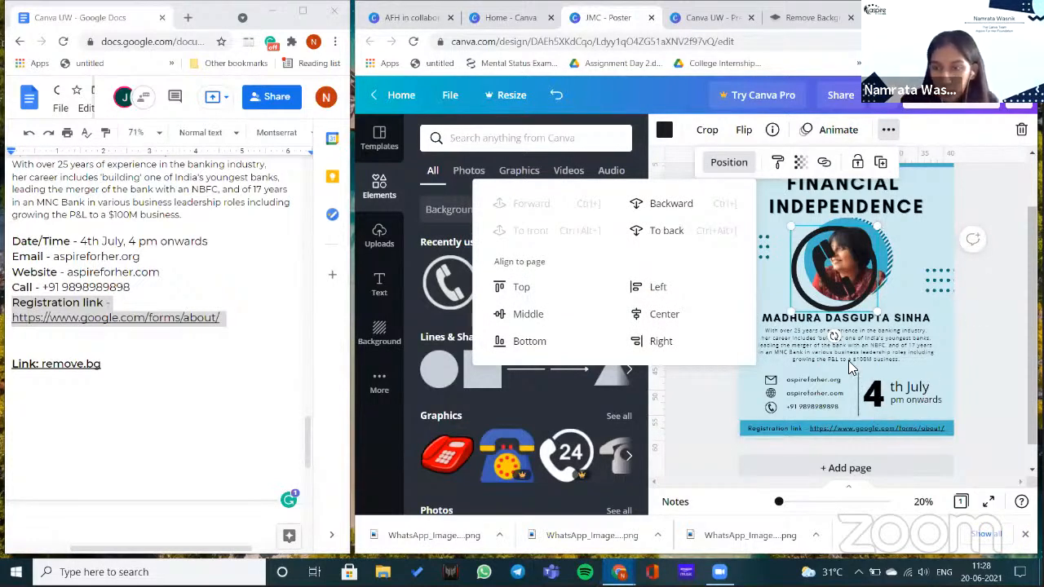
pyautogui.click(937, 346)
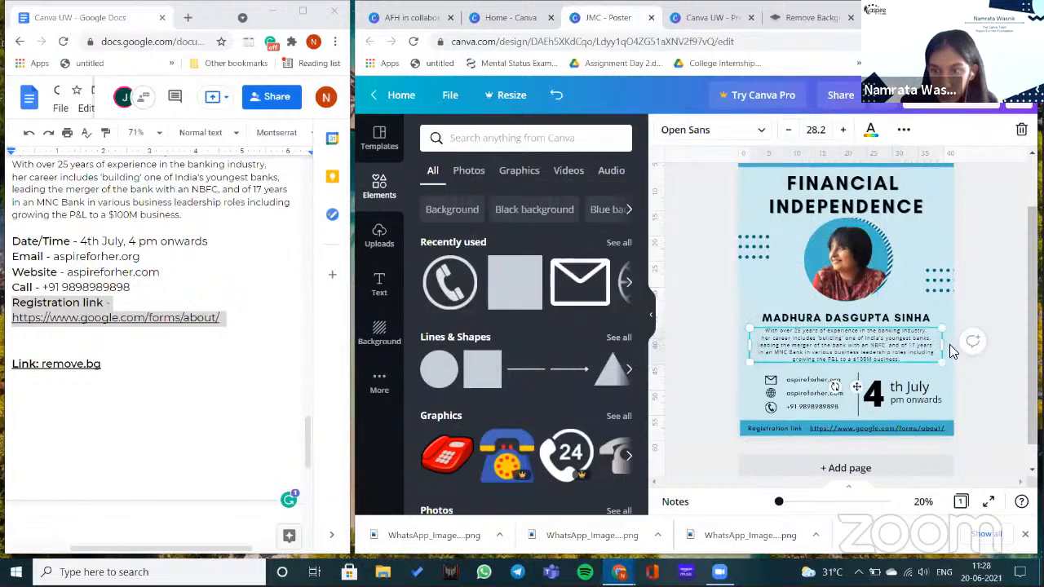
# - Widen the bio paragraph to the right edge with letter spacing 53 and line spacing 1.25
pyautogui.moveTo(942, 345); pyautogui.dragTo(954, 348)
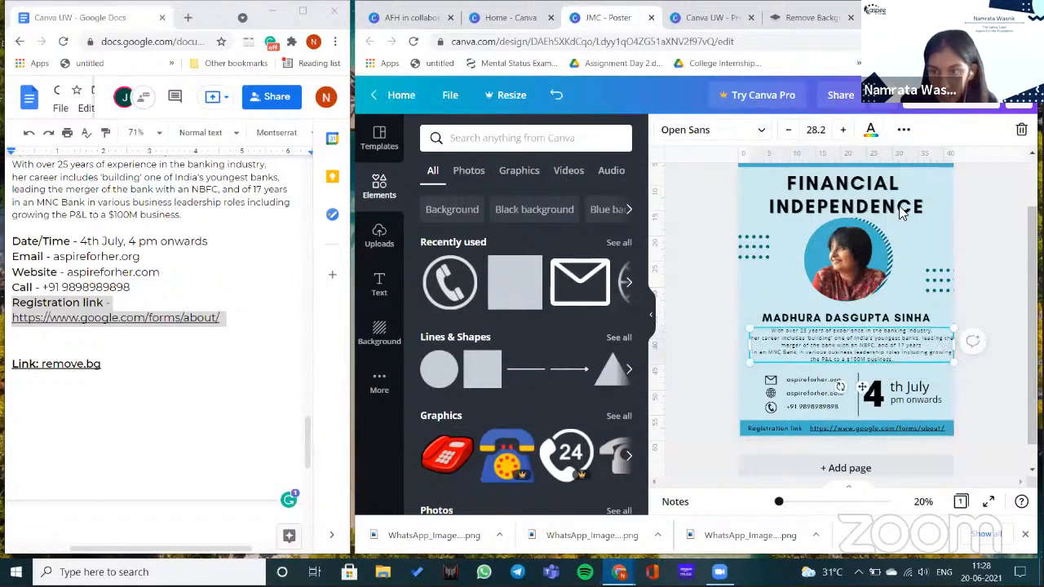
pyautogui.click(903, 130)
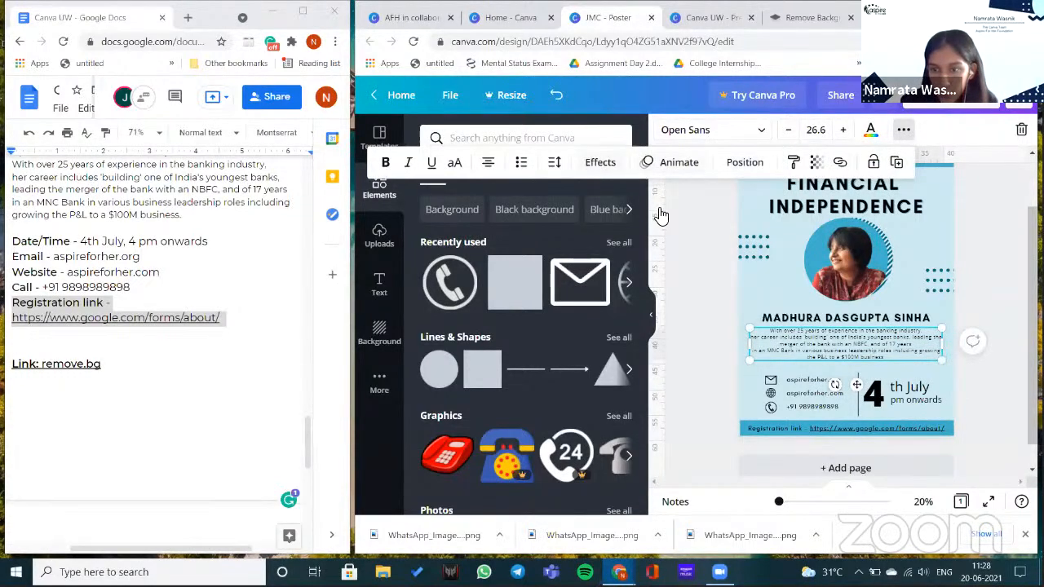
pyautogui.click(554, 163)
pyautogui.click(663, 210)
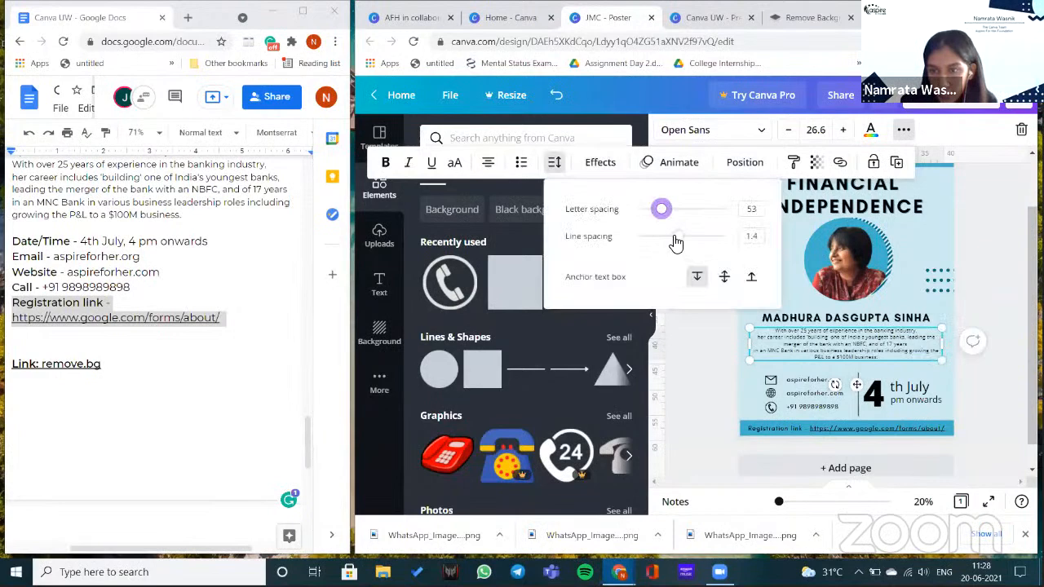
pyautogui.moveTo(676, 237); pyautogui.dragTo(671, 236)
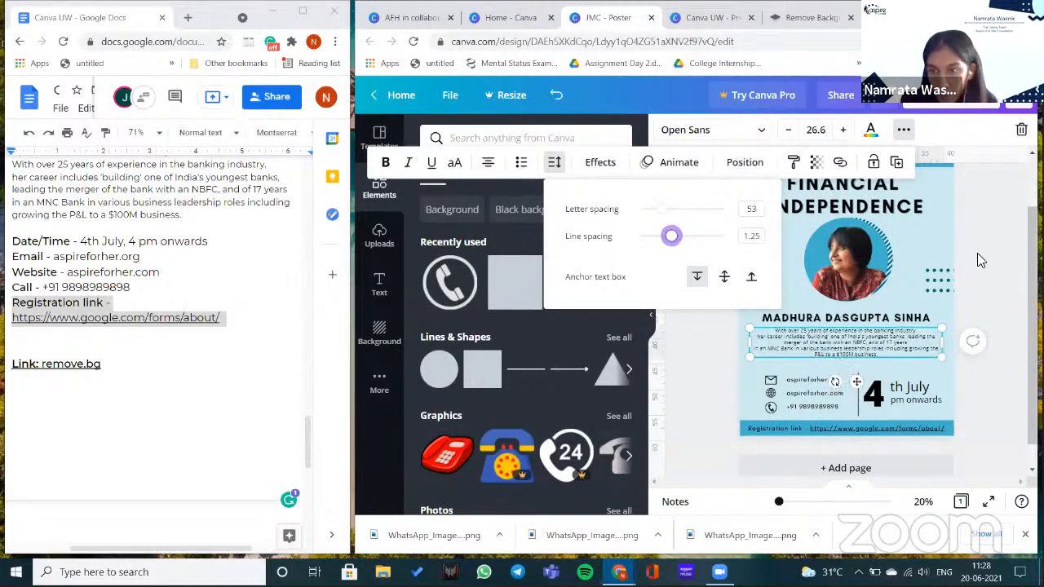
pyautogui.click(982, 492)
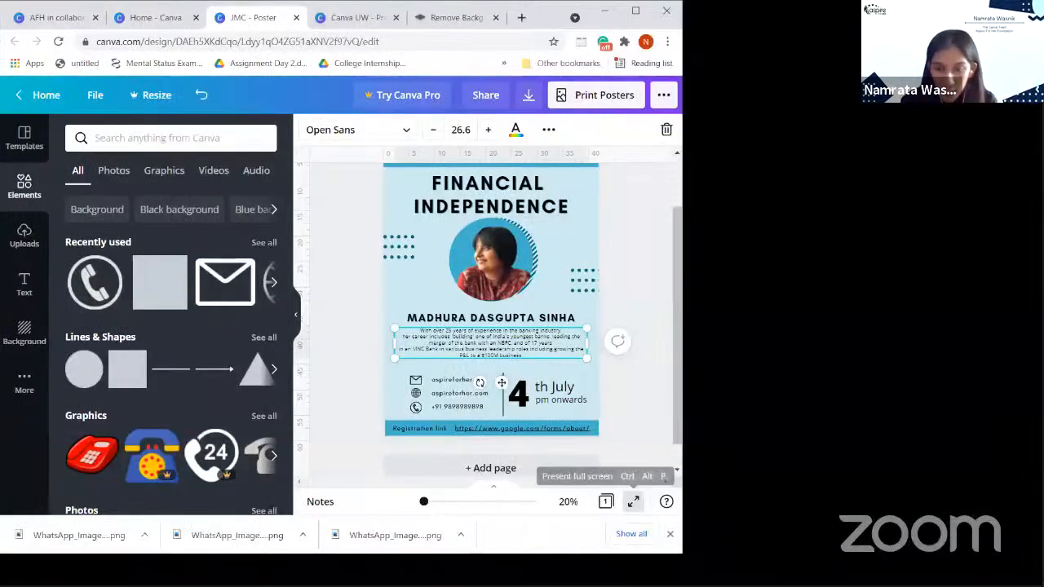
# - Preview the poster as a full-screen presentation, then return and show the More apps panel
pyautogui.click(633, 502)
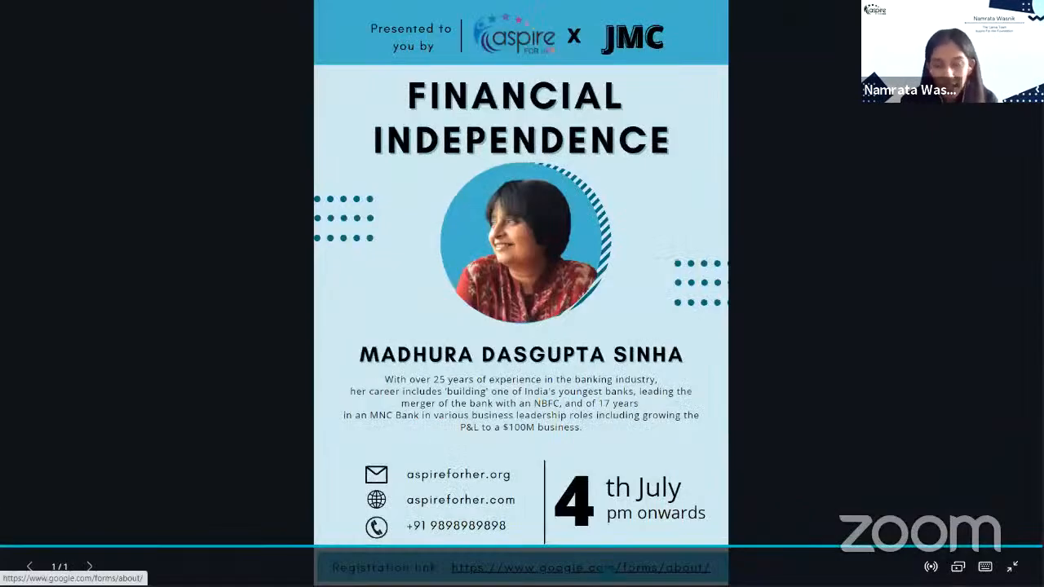
pyautogui.click(907, 196)
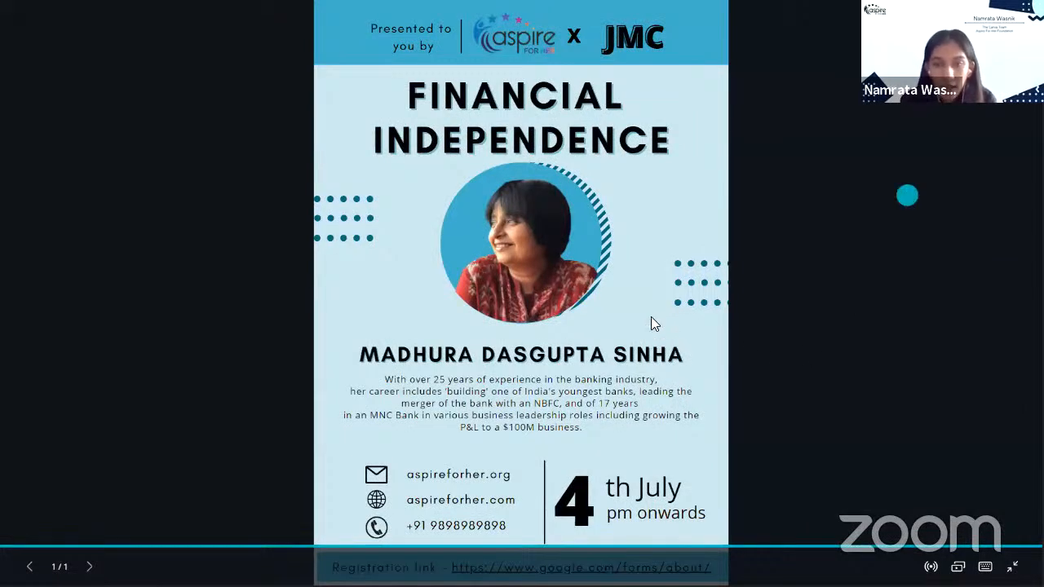
pyautogui.press('Escape')
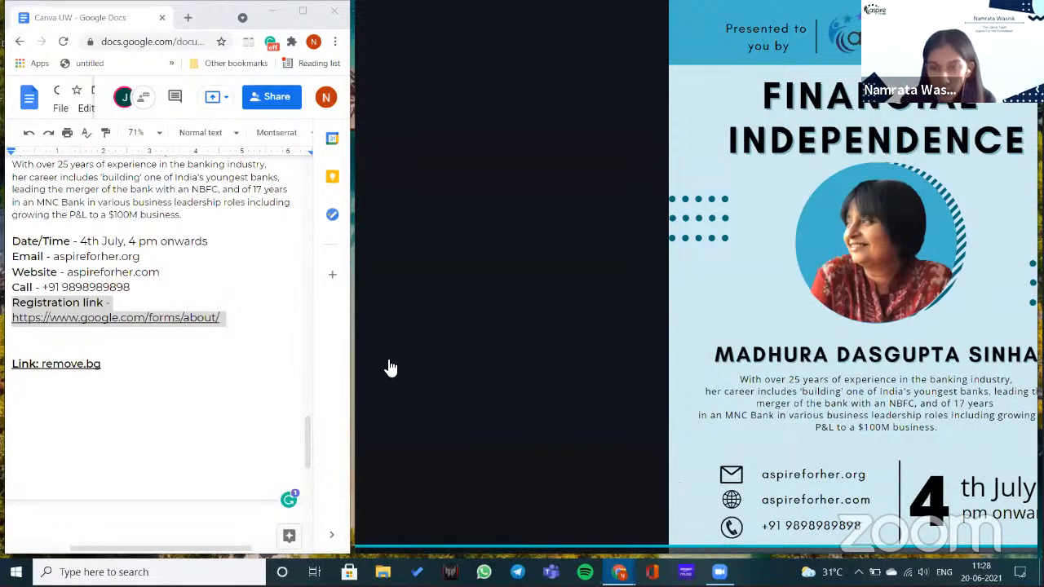
pyautogui.press('Escape')
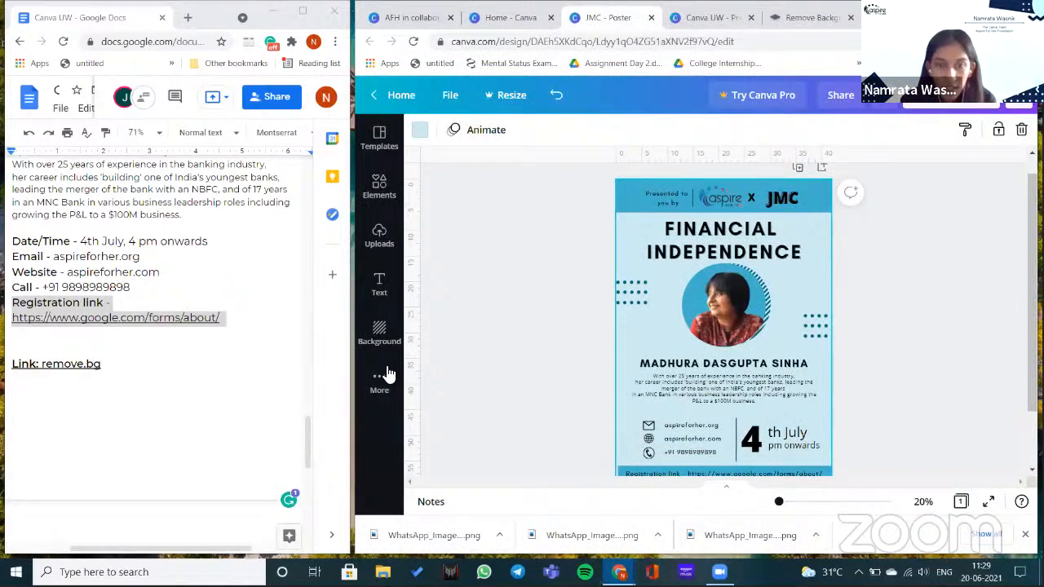
pyautogui.scroll(-1, 388, 374)
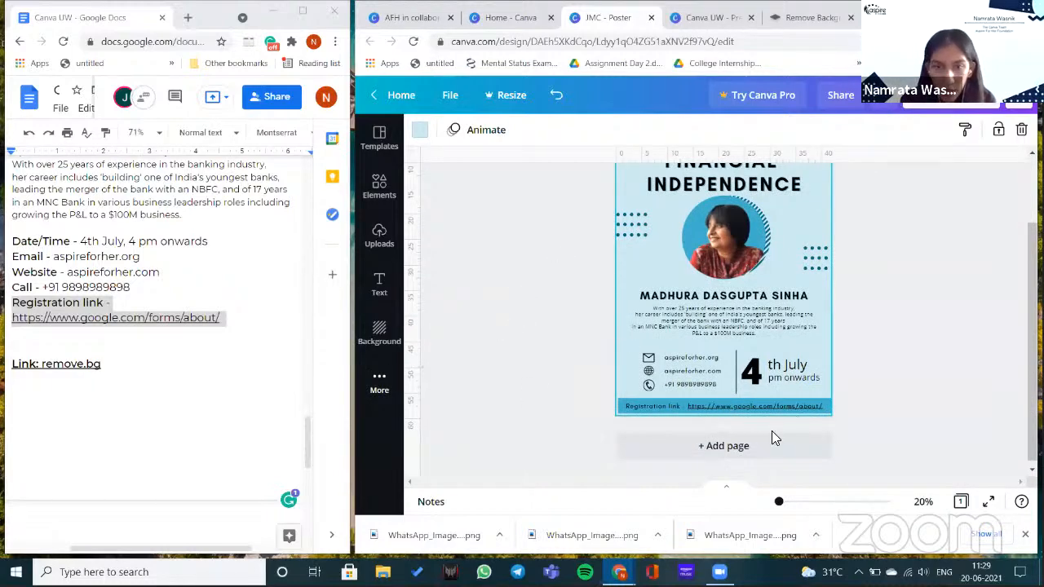
pyautogui.click(379, 383)
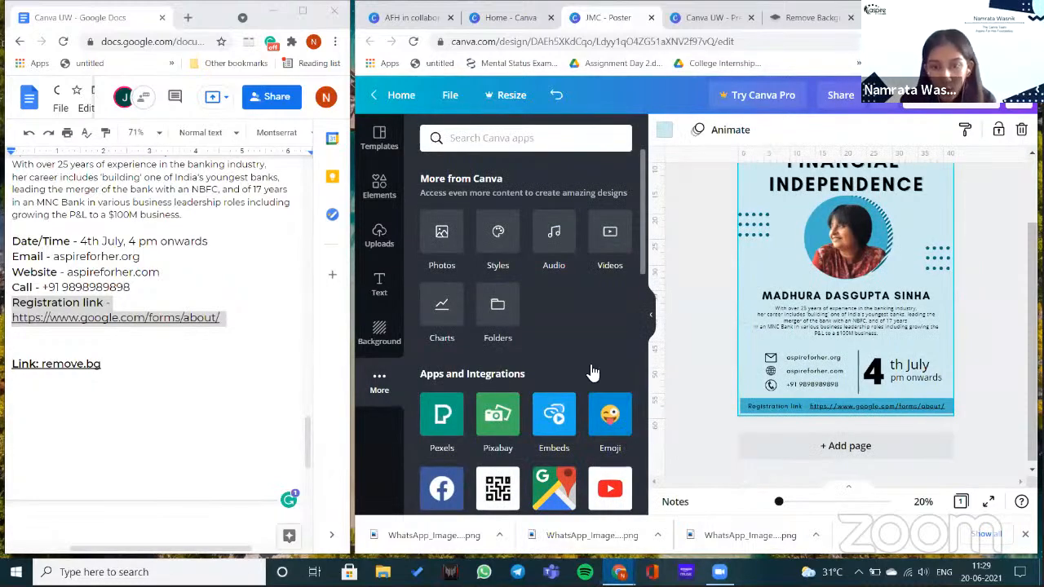
# - Add a blank page 2, delete the trial YouTube embed, and return to the apps list
pyautogui.hotkey('ctrl', 'Return')
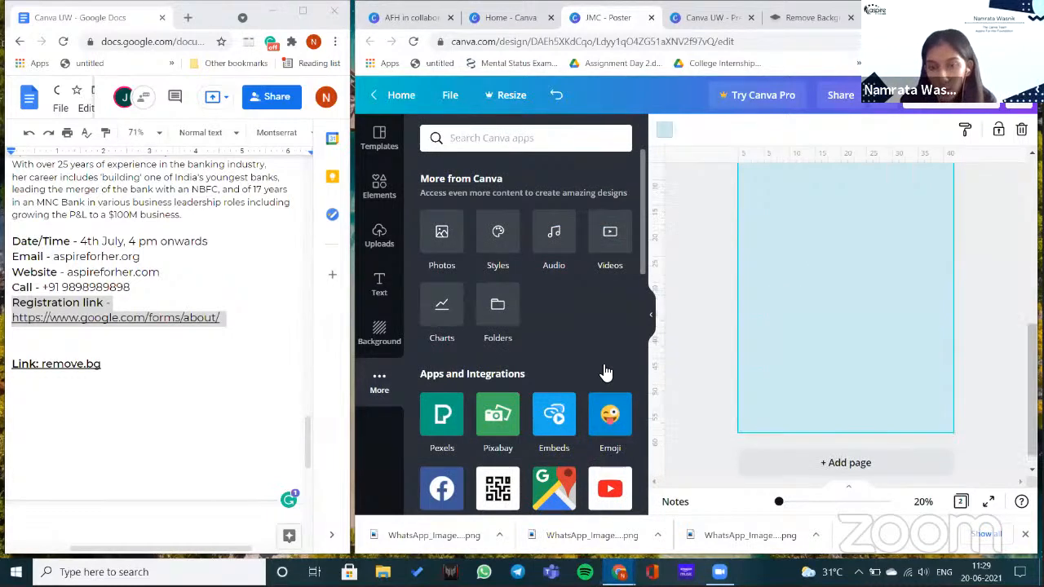
pyautogui.scroll(-2, 605, 373)
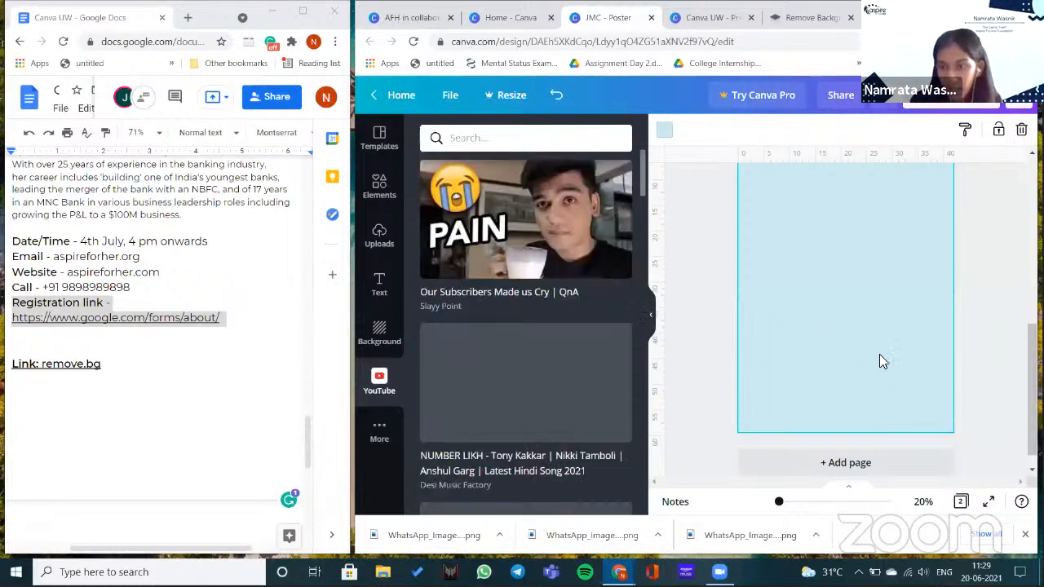
pyautogui.scroll(1, 852, 353)
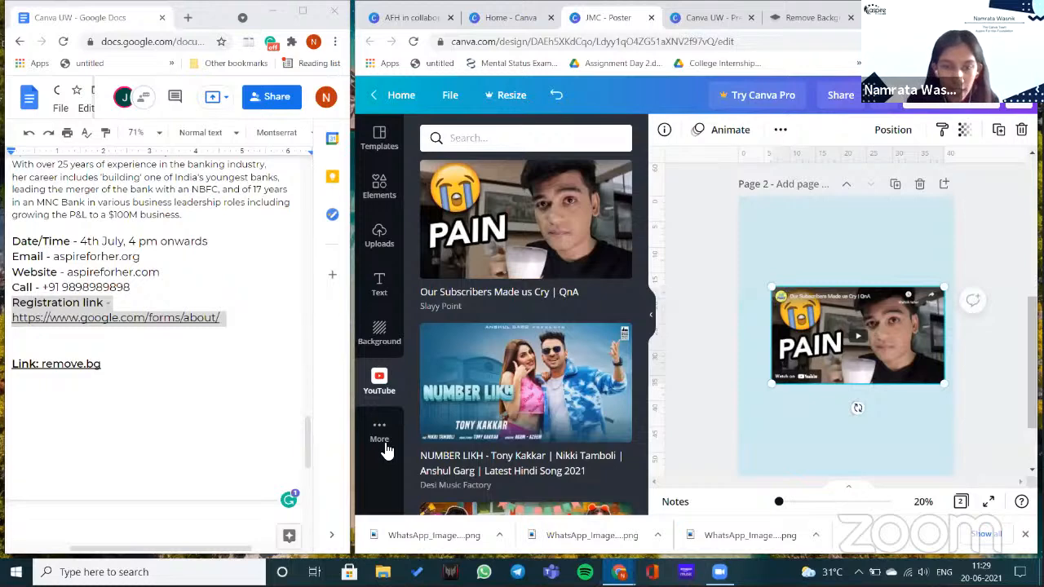
pyautogui.press('Delete')
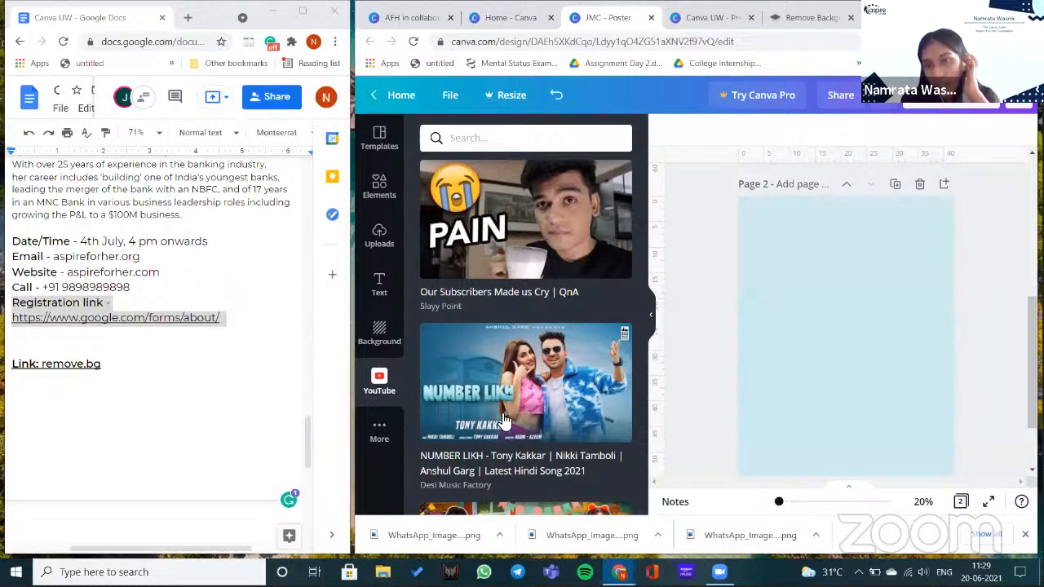
pyautogui.click(380, 430)
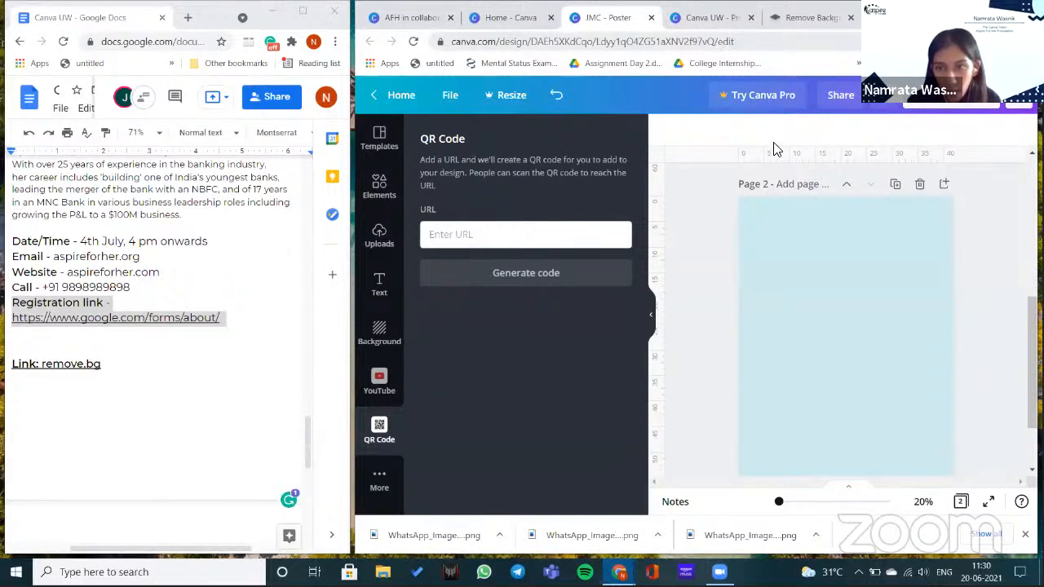
# - Generate a QR code from the design's own URL, enlarge it to 19.4 × 19.4, then delete it
pyautogui.hotkey('ctrl', 'l')
pyautogui.hotkey('ctrl', 'c')
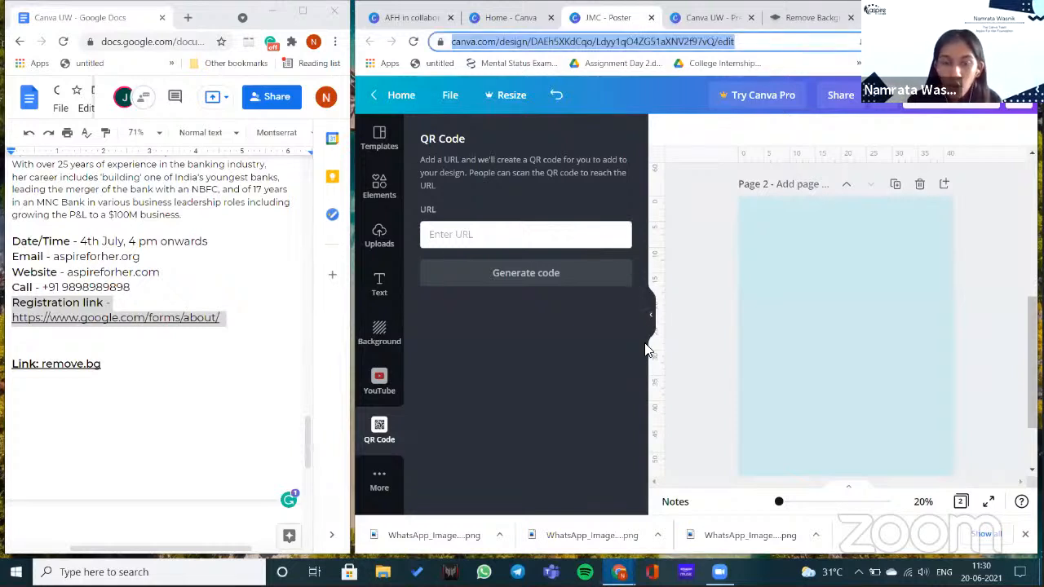
pyautogui.click(571, 235)
pyautogui.hotkey('ctrl', 'v')
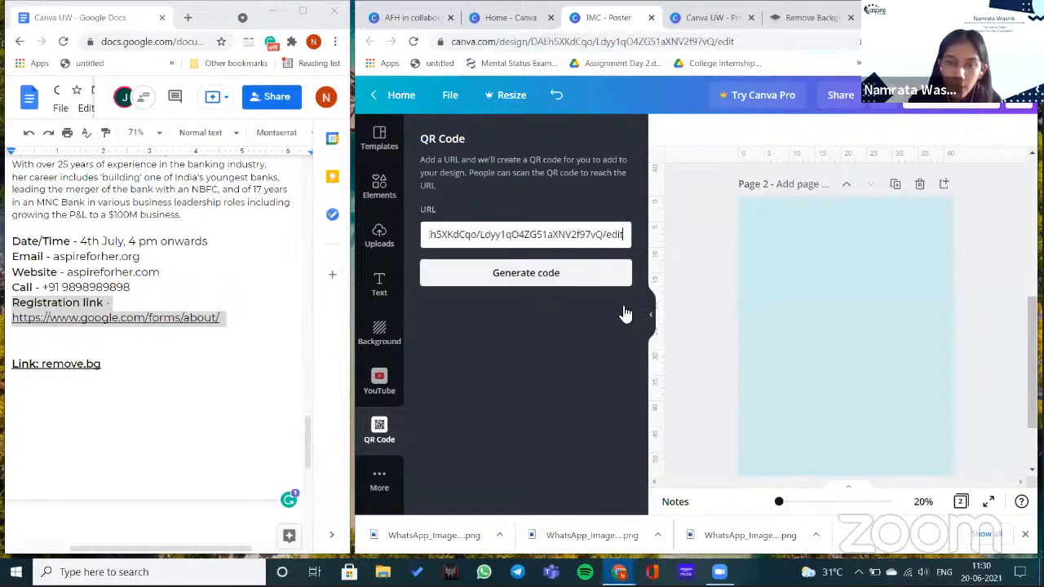
pyautogui.click(585, 284)
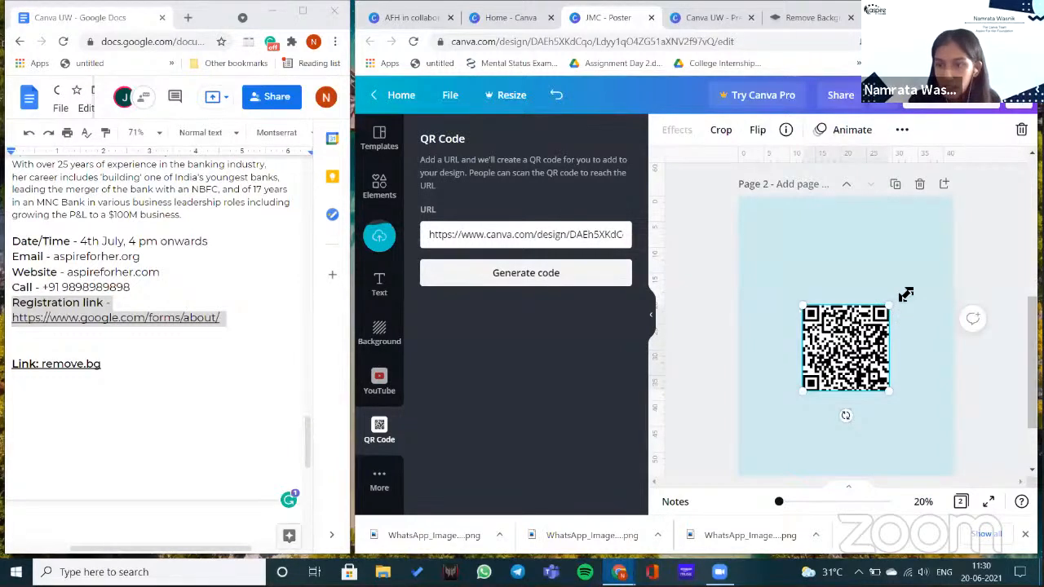
pyautogui.moveTo(889, 305); pyautogui.dragTo(863, 313)
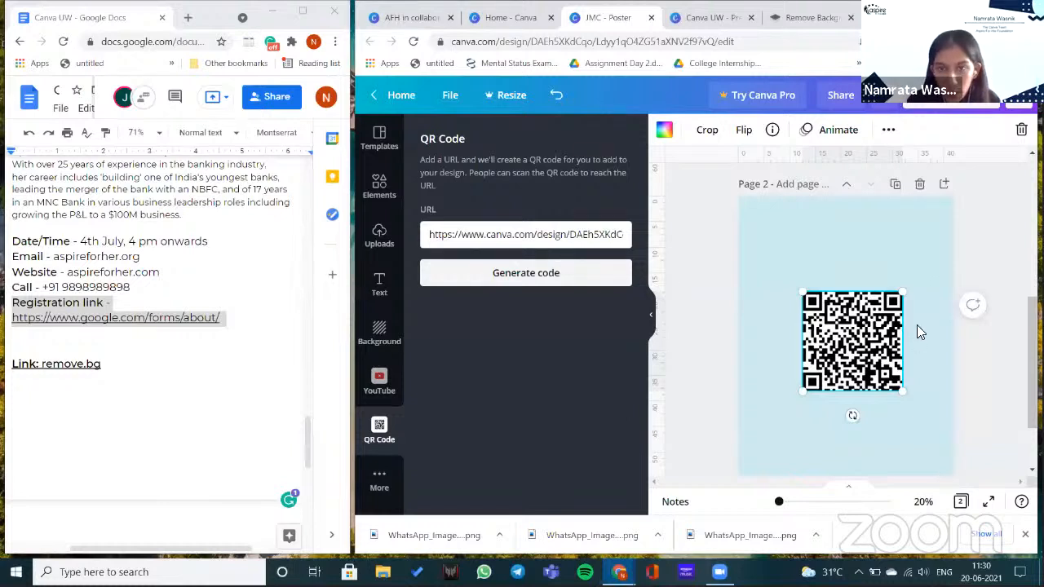
pyautogui.press('Delete')
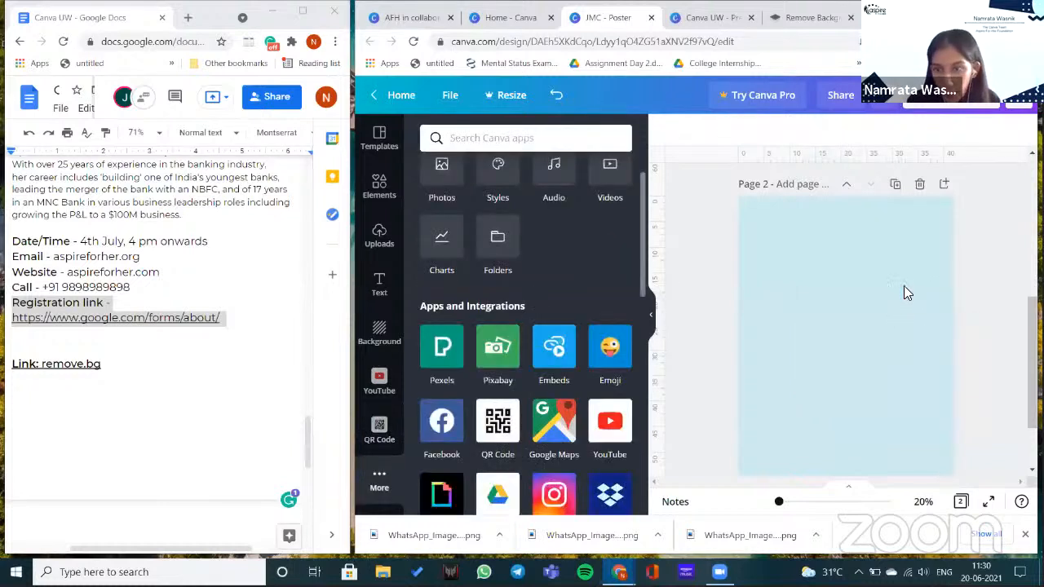
# - Place the Google Maps map of the Colosseum on page 2 and select it
pyautogui.hotkey('ctrl', 'z')
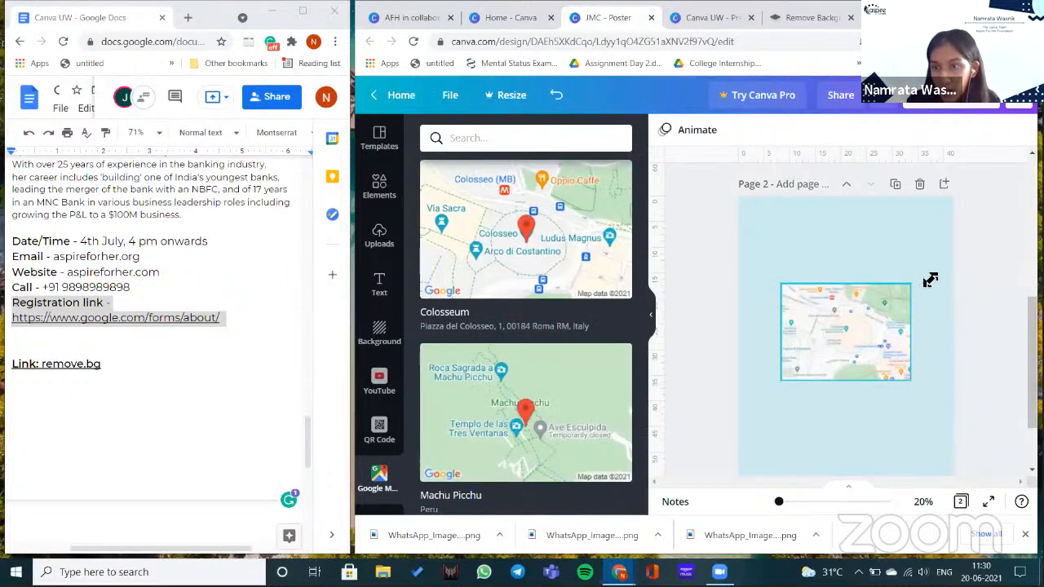
pyautogui.click(860, 310)
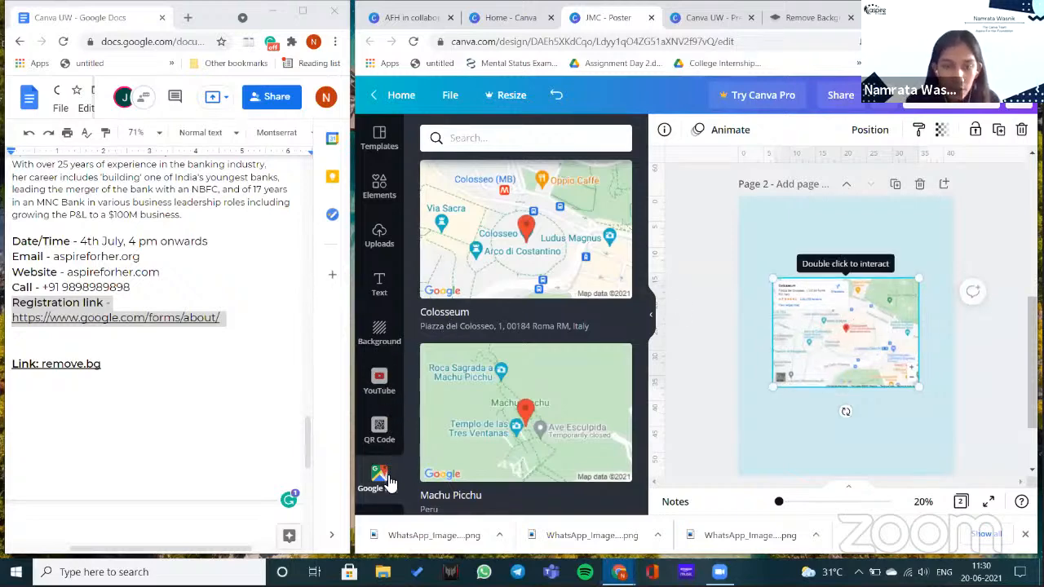
pyautogui.click(514, 253)
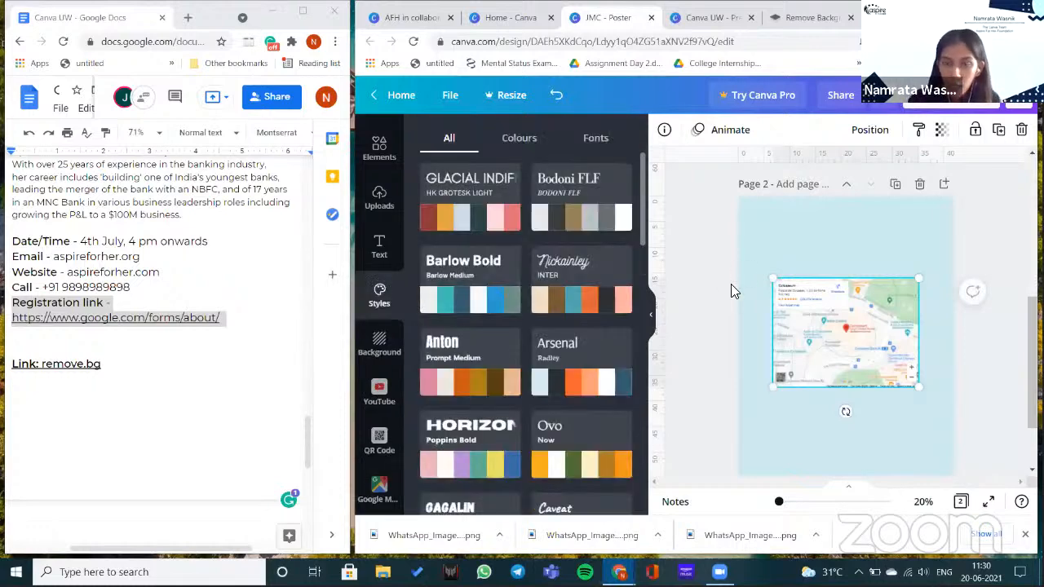
# - Apply the Bodoni FLF style with the grey Faded Frost palette, review its fonts, then hide Styles
pyautogui.scroll(1, 731, 291)
pyautogui.scroll(1, 731, 291)
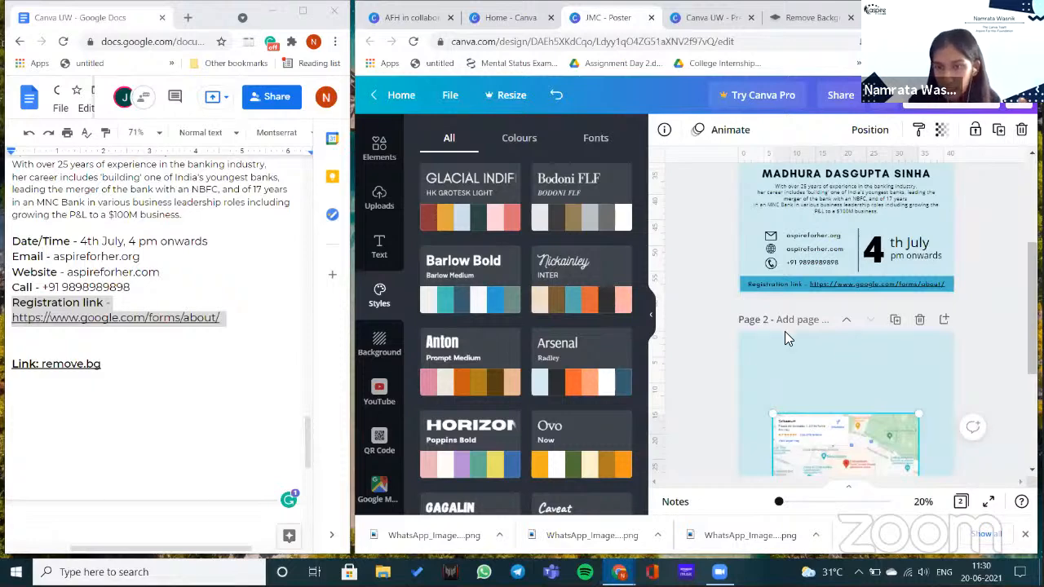
pyautogui.click(500, 208)
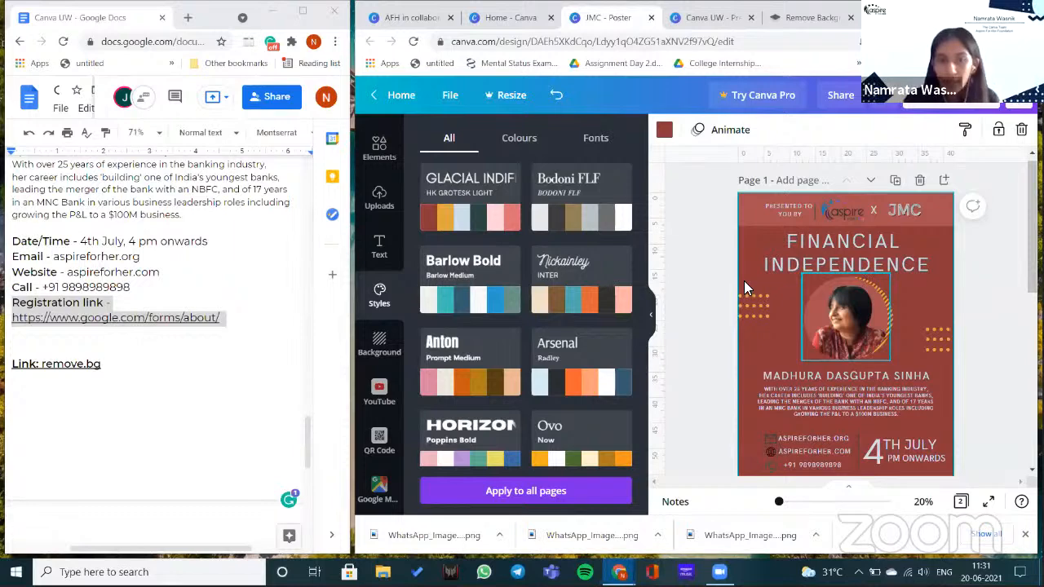
pyautogui.click(592, 219)
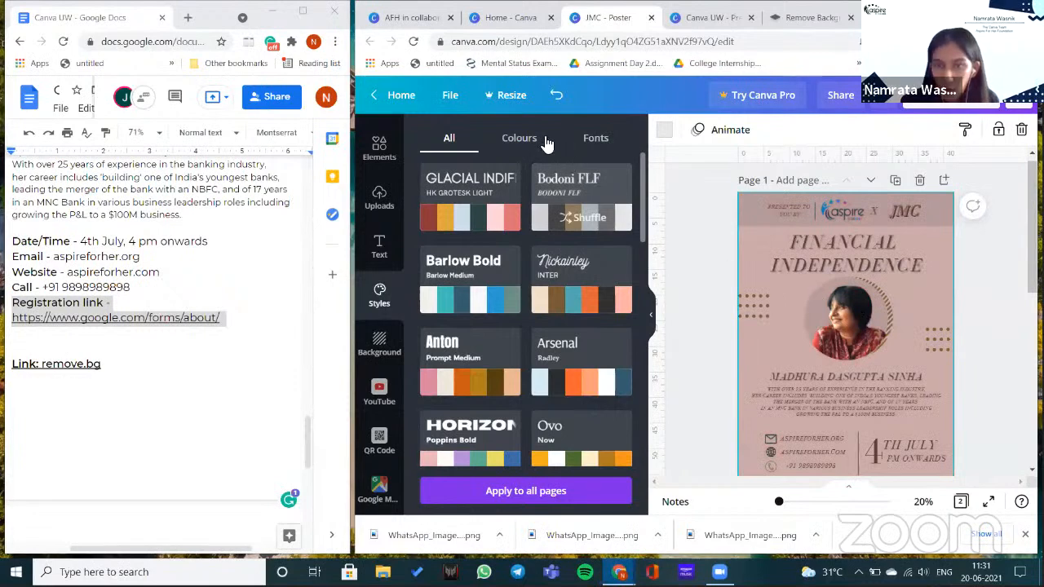
pyautogui.click(561, 189)
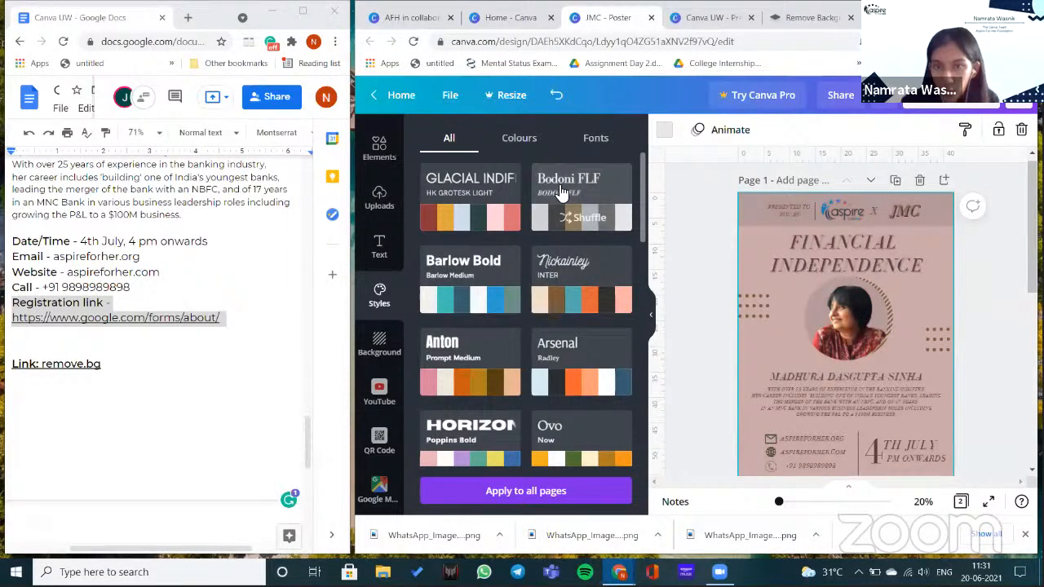
pyautogui.click(520, 139)
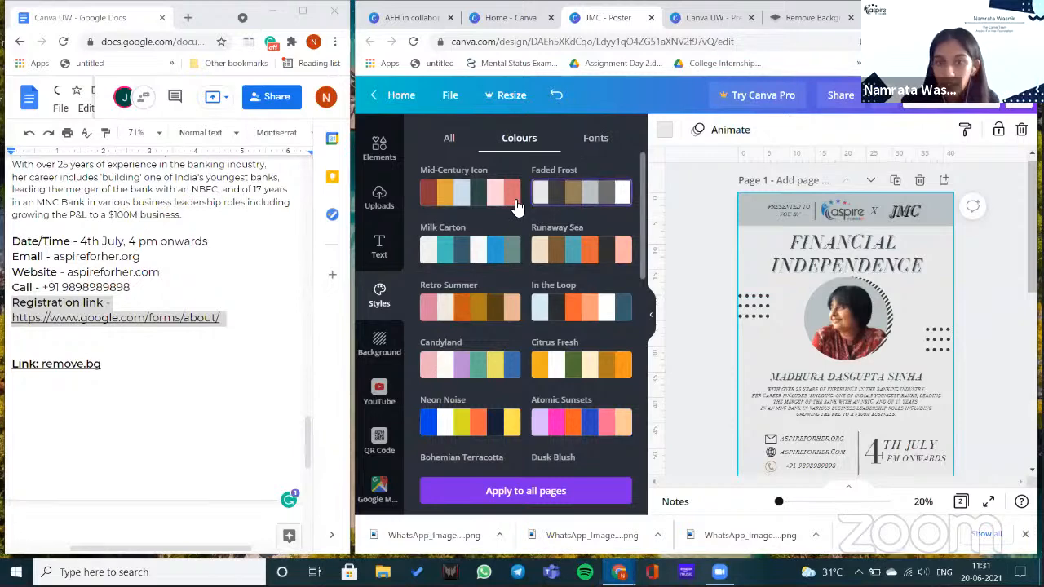
pyautogui.click(595, 138)
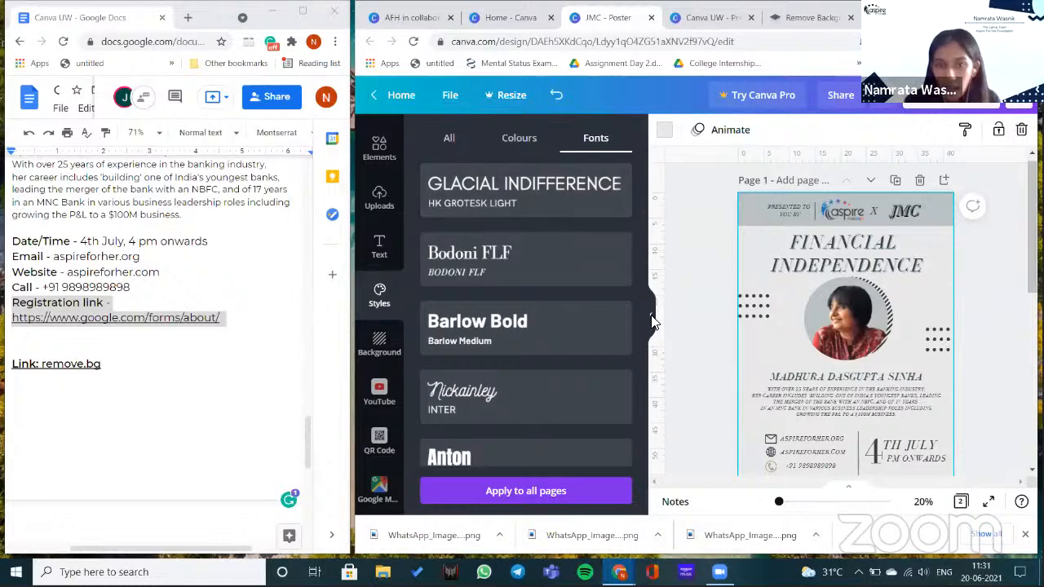
pyautogui.hotkey('ctrl', '/')
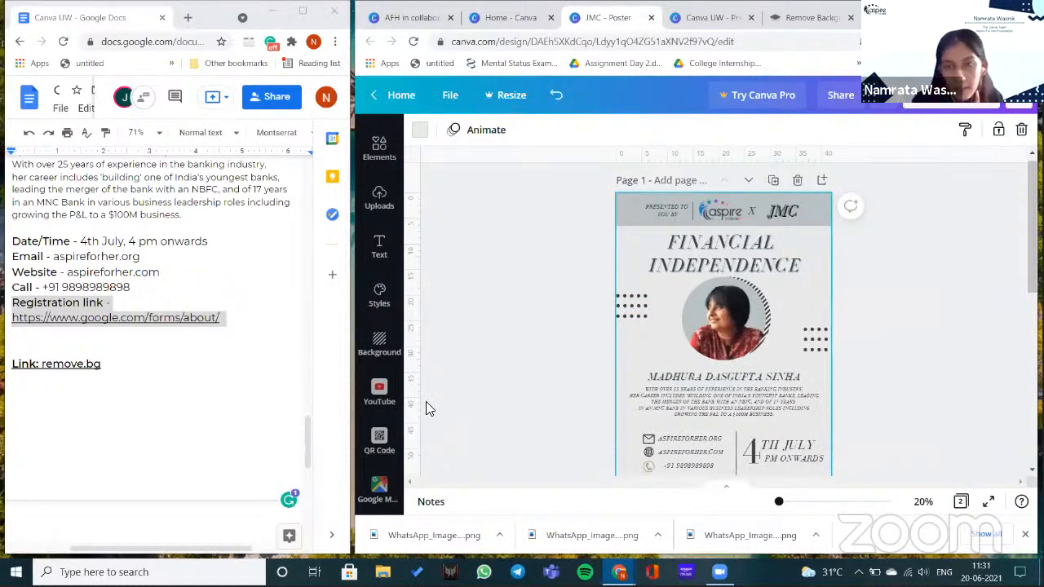
pyautogui.scroll(-2, 496, 391)
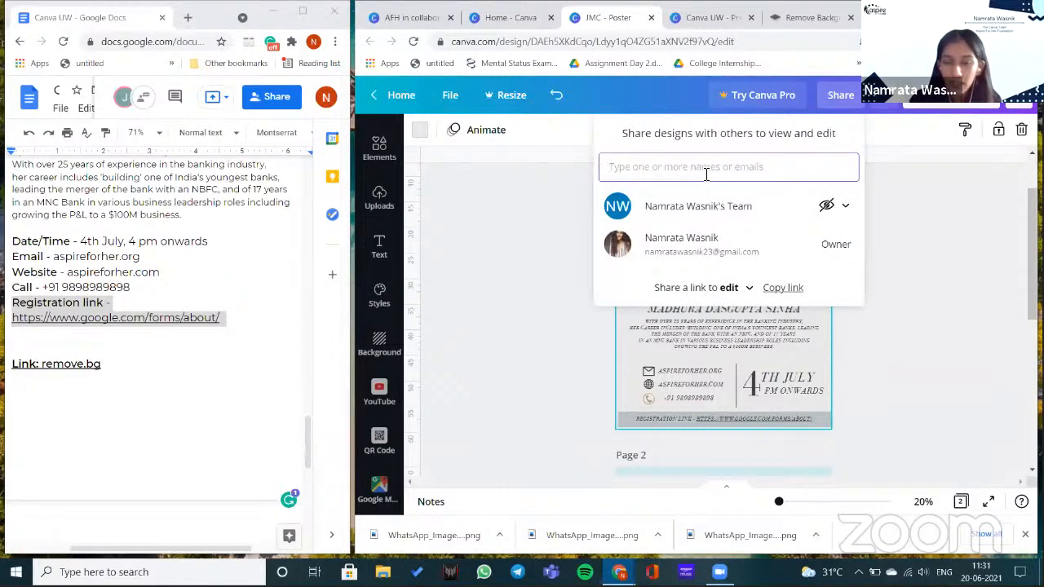
pyautogui.click(918, 204)
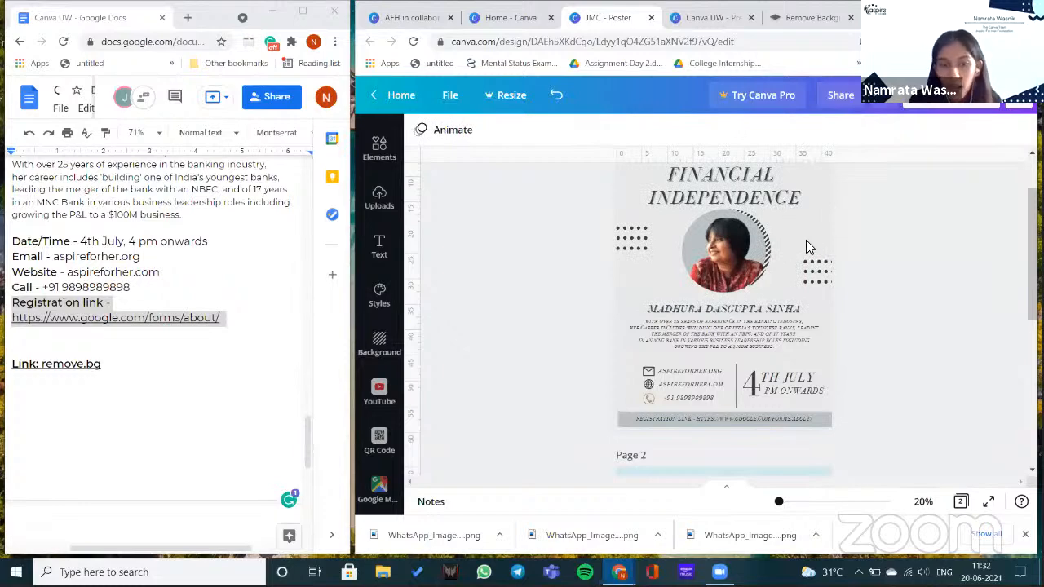
pyautogui.click(809, 267)
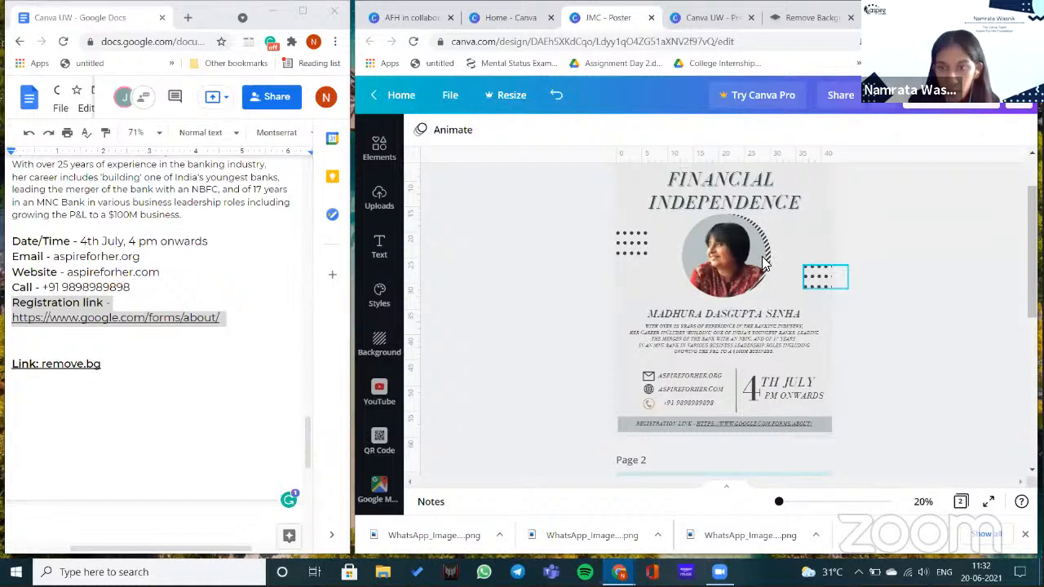
pyautogui.scroll(1, 763, 261)
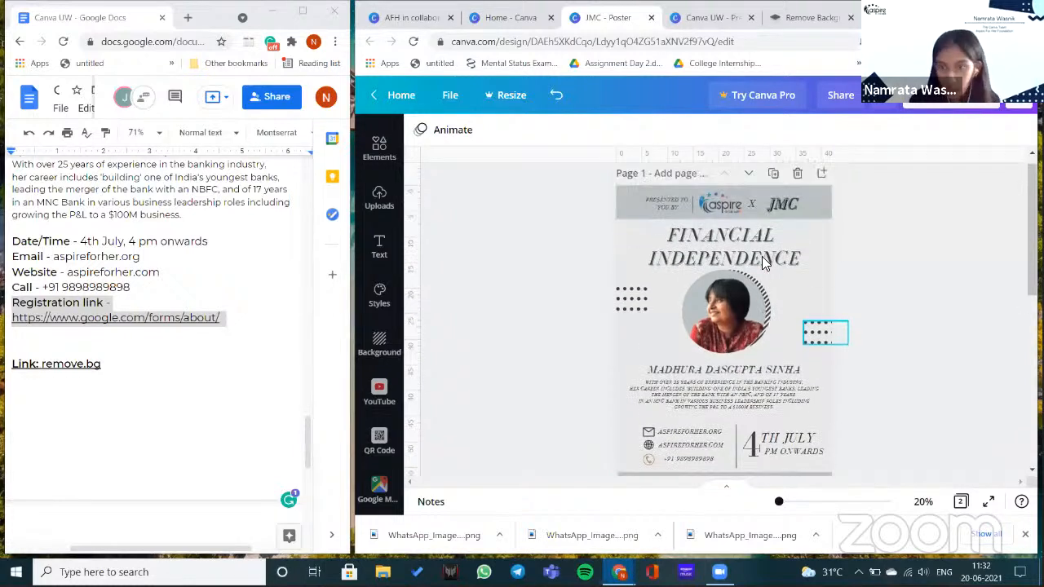
pyautogui.scroll(1, 791, 245)
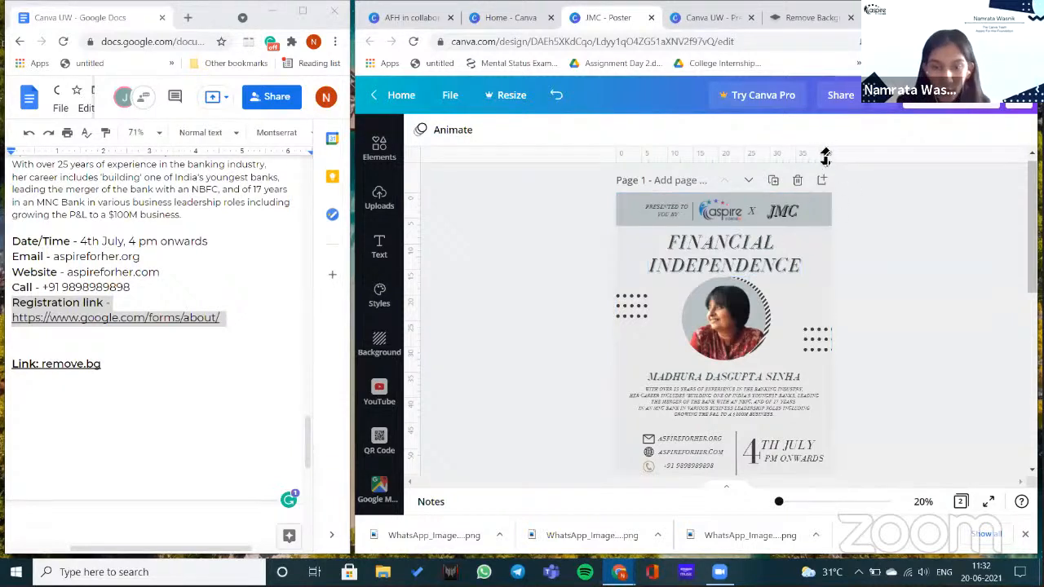
pyautogui.click(822, 244)
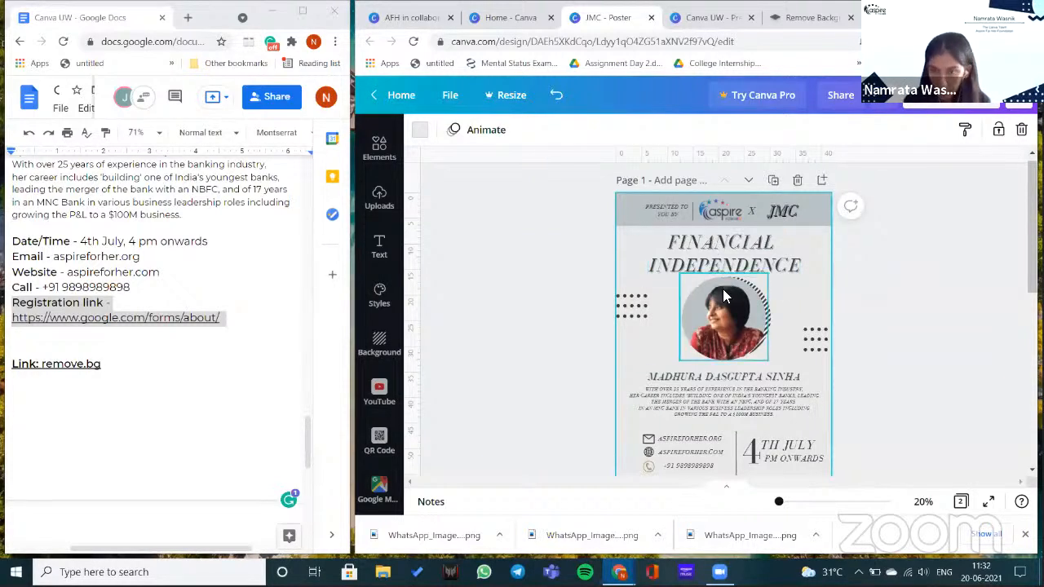
pyautogui.click(779, 265)
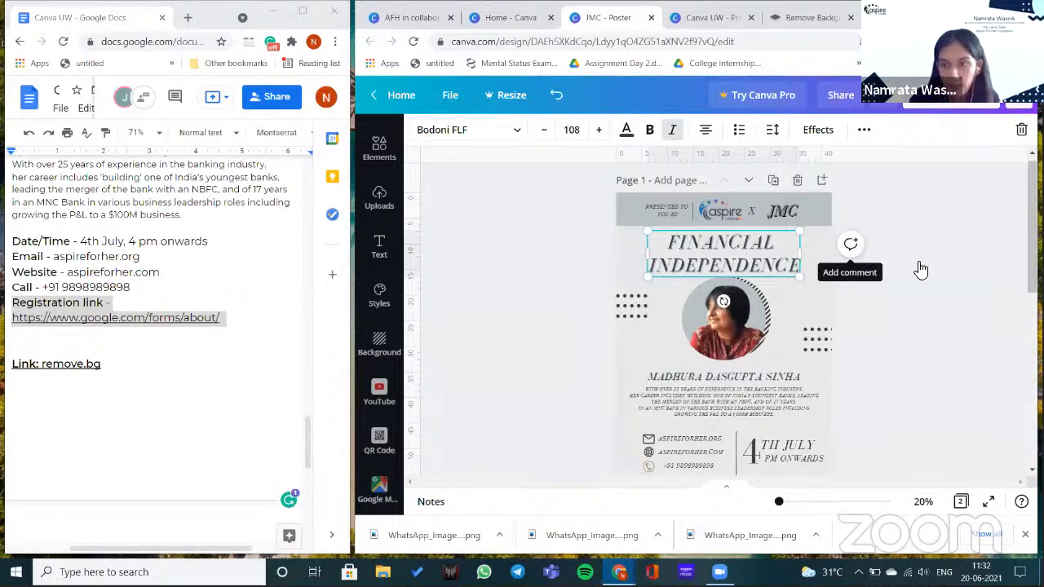
# - Post a comment on the title mentioning a teammate: 'please shift its alignment'
pyautogui.click(923, 272)
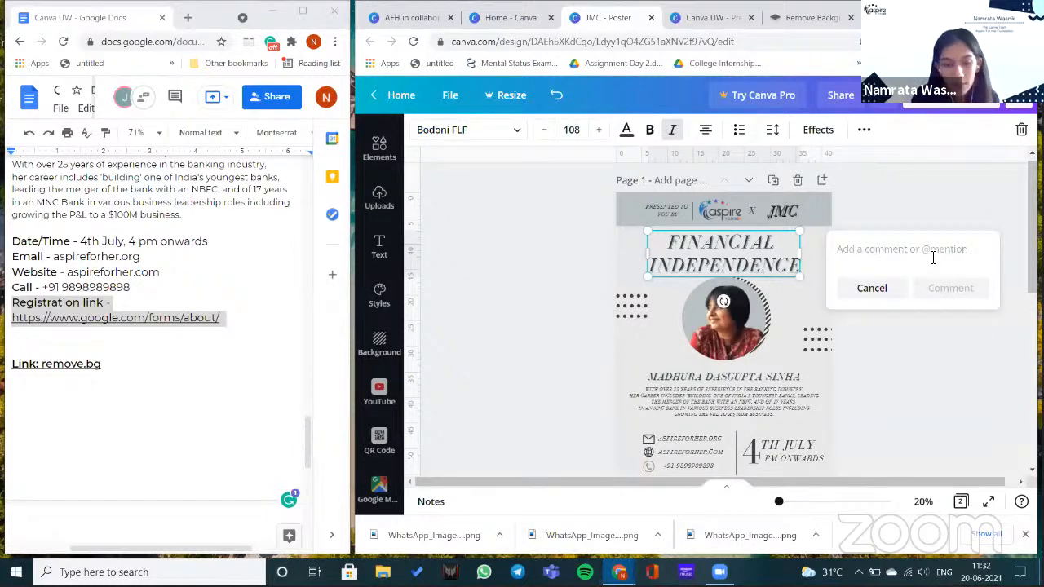
pyautogui.write('@ja')
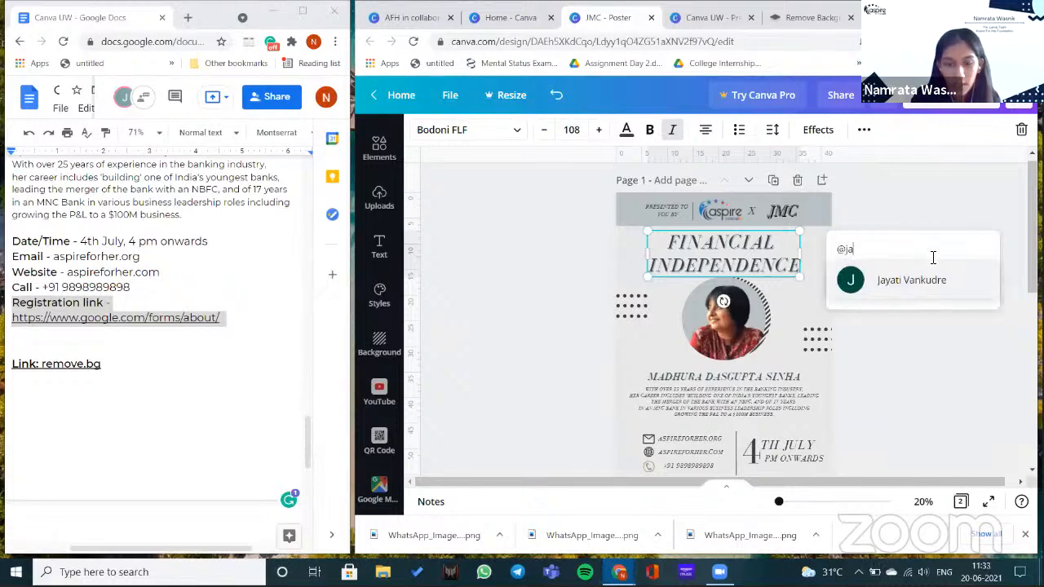
pyautogui.click(933, 269)
pyautogui.write('please shift its alignment')
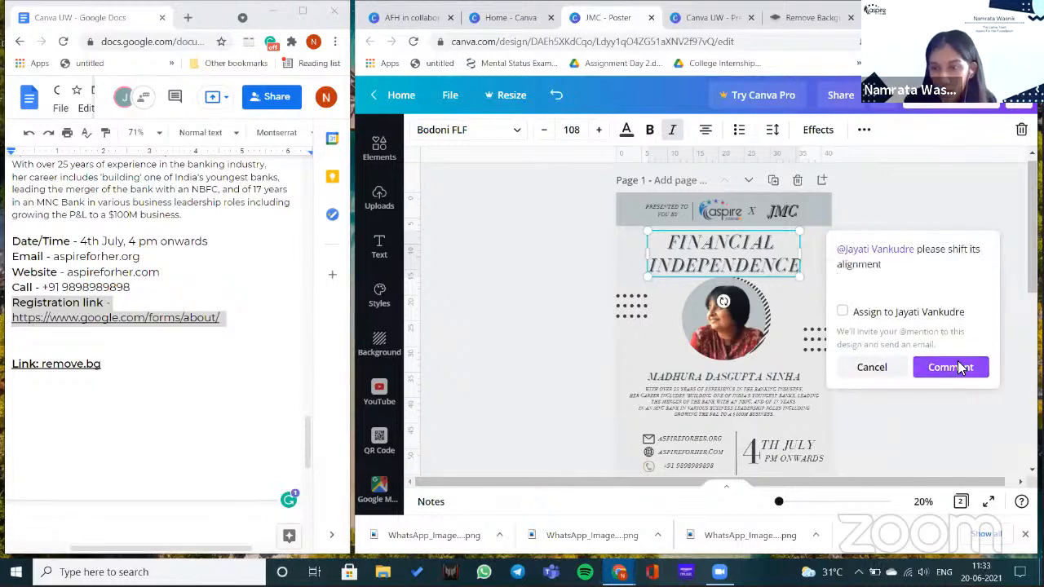
pyautogui.click(960, 366)
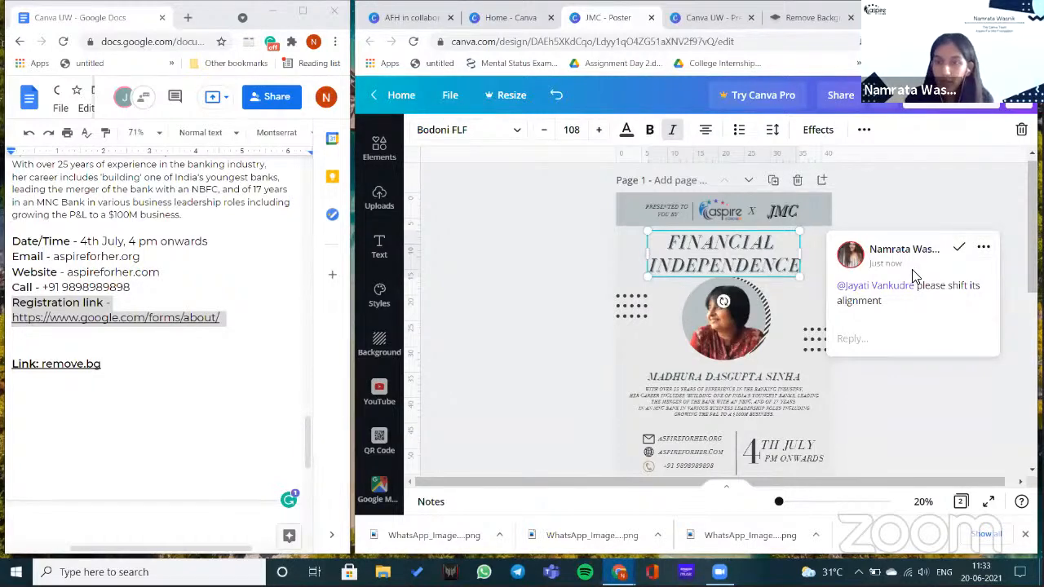
pyautogui.click(790, 214)
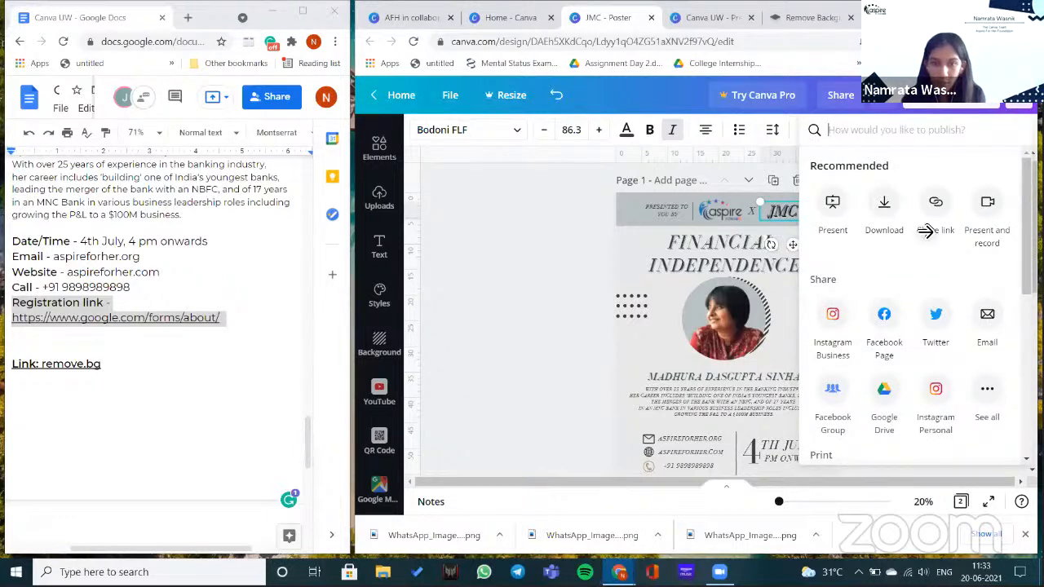
# - Present the poster full screen, then exit back to the editor with nothing selected
pyautogui.click(922, 234)
pyautogui.click(913, 255)
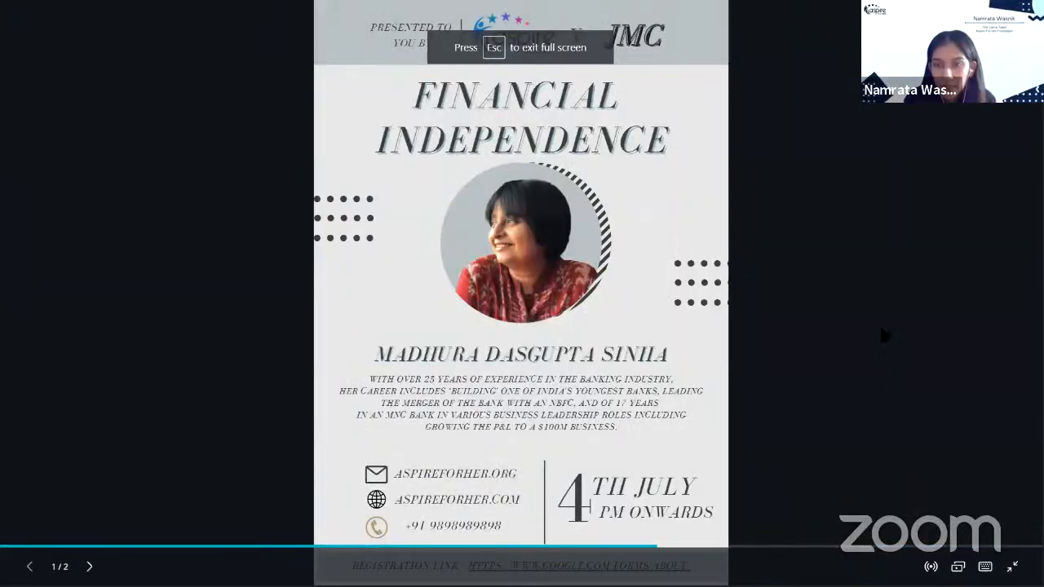
pyautogui.press('Escape')
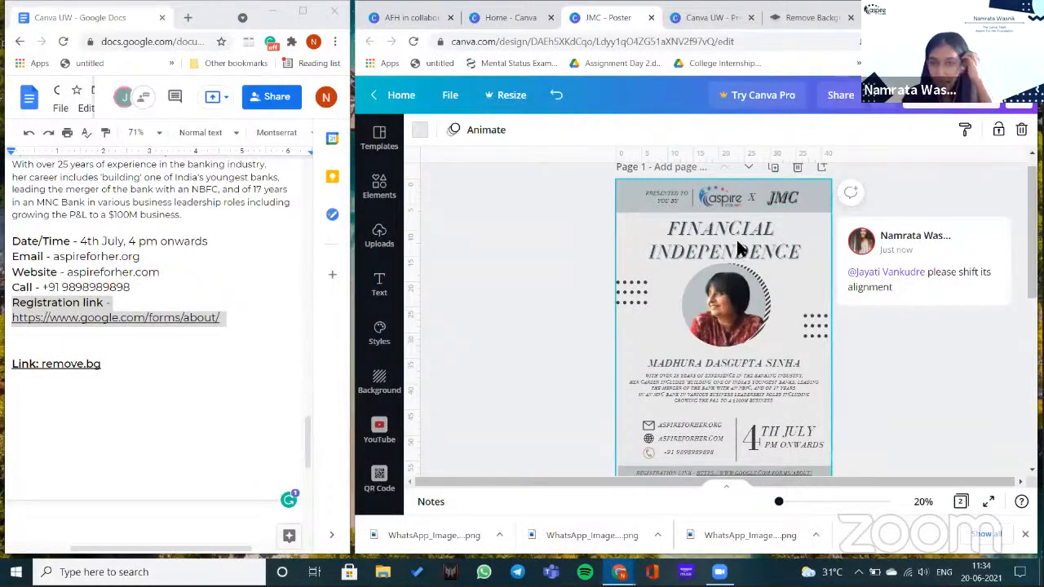
pyautogui.press('Escape')
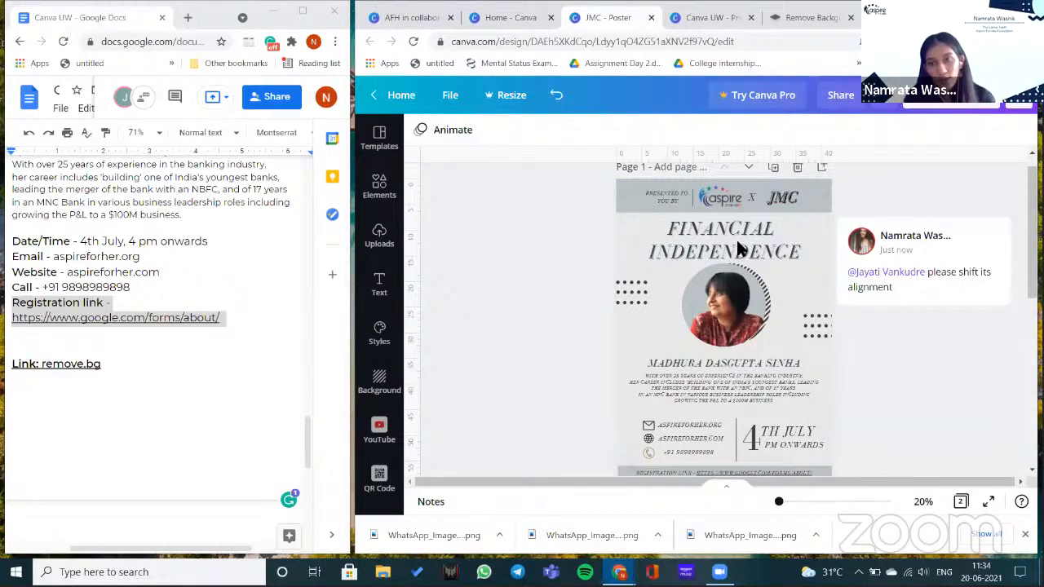